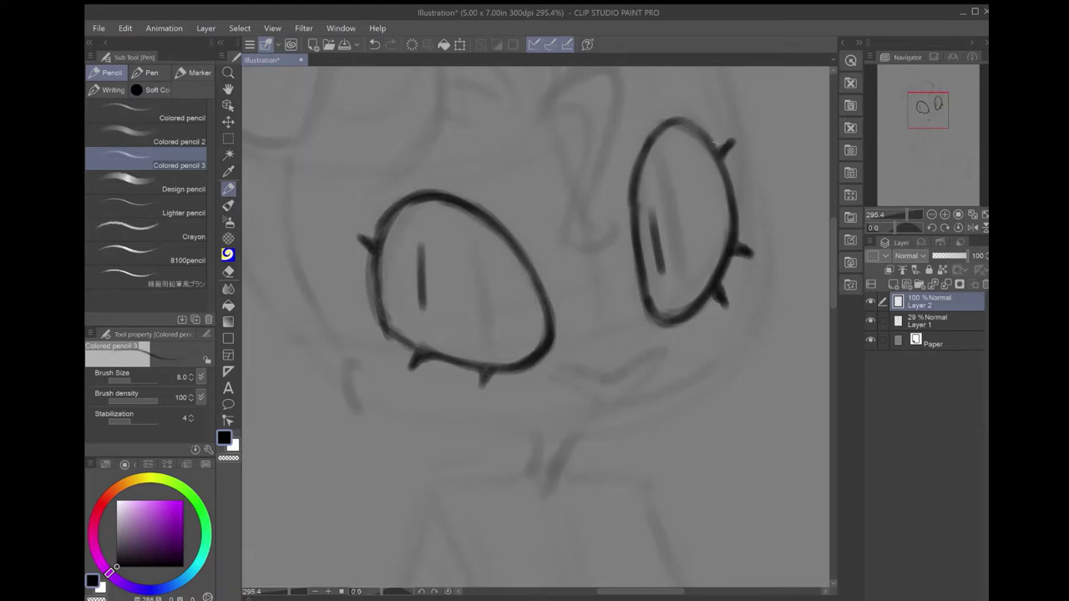
Draw a small black heart-shaped nose between and below the two eyes.
drag(594, 322, 575, 342)
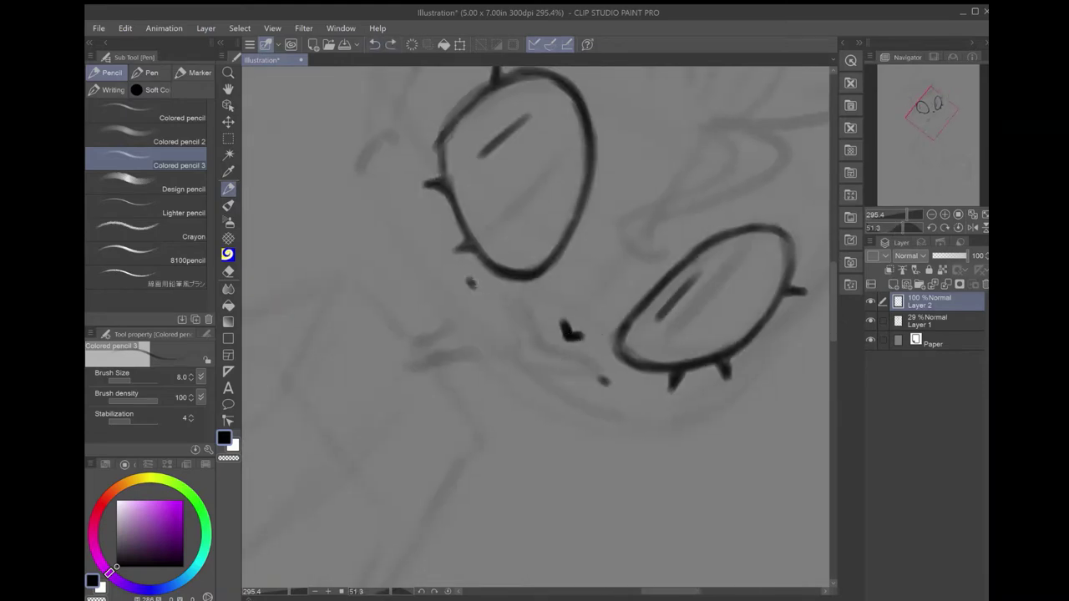
drag(470, 281, 606, 381)
drag(511, 376, 608, 384)
drag(473, 288, 511, 378)
key(e)
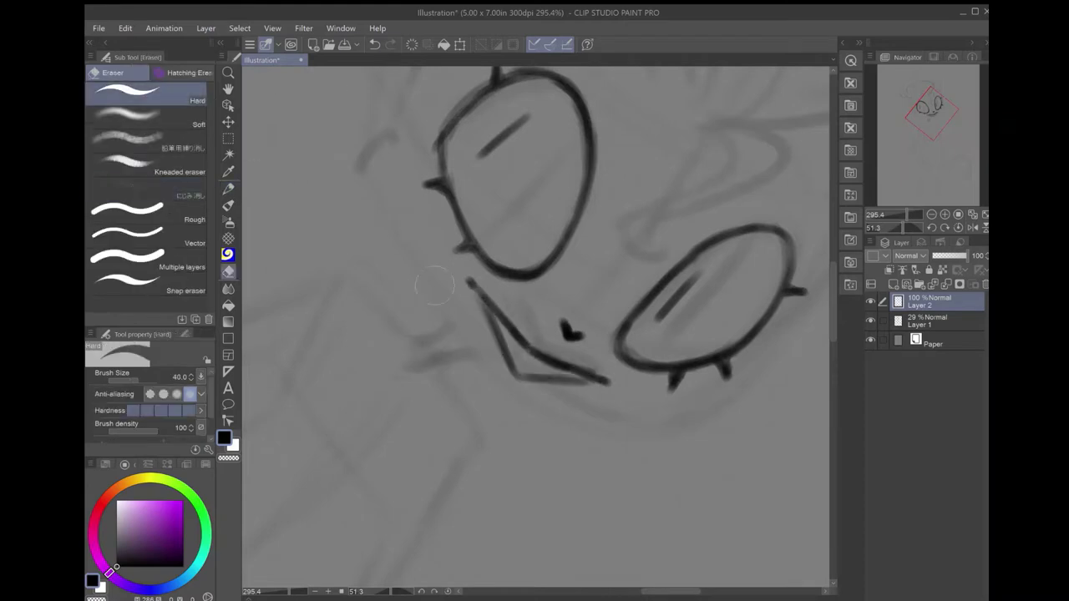
key(ctrl+z)
key(ctrl+z)
key(ctrl+z)
Draw a small open grin with pointed teeth just below the nose using the Colored pencil 3 brush.
key(p)
click(589, 367)
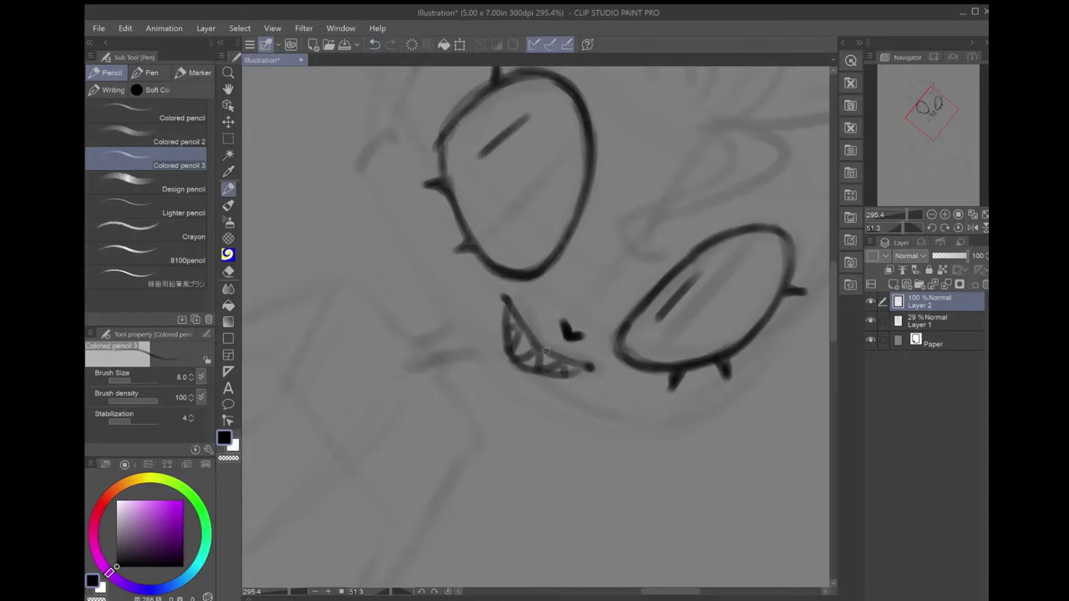
Thicken the slit pupils of both eyes into solid black pointed ovals.
key(ctrl+0)
scroll(535, 220, up, 5)
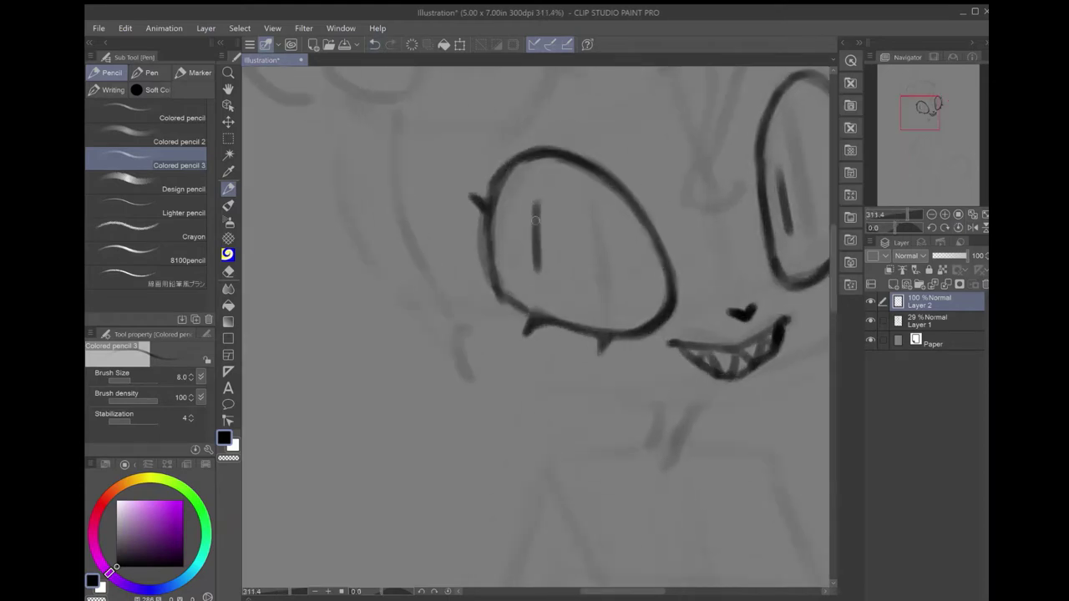
drag(542, 224, 541, 279)
drag(635, 334, 459, 331)
drag(616, 186, 616, 256)
drag(614, 171, 614, 224)
drag(459, 330, 537, 342)
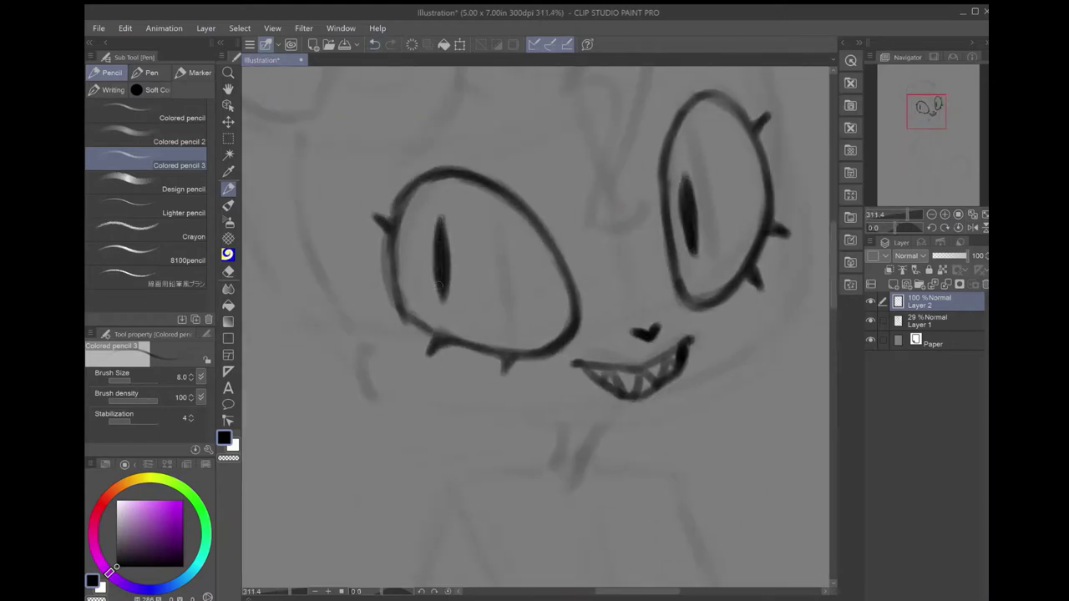
Draw a curved iris edge beside the pupil in each eye, from the upper to the lower eye outline.
drag(490, 189, 482, 338)
drag(684, 134, 717, 286)
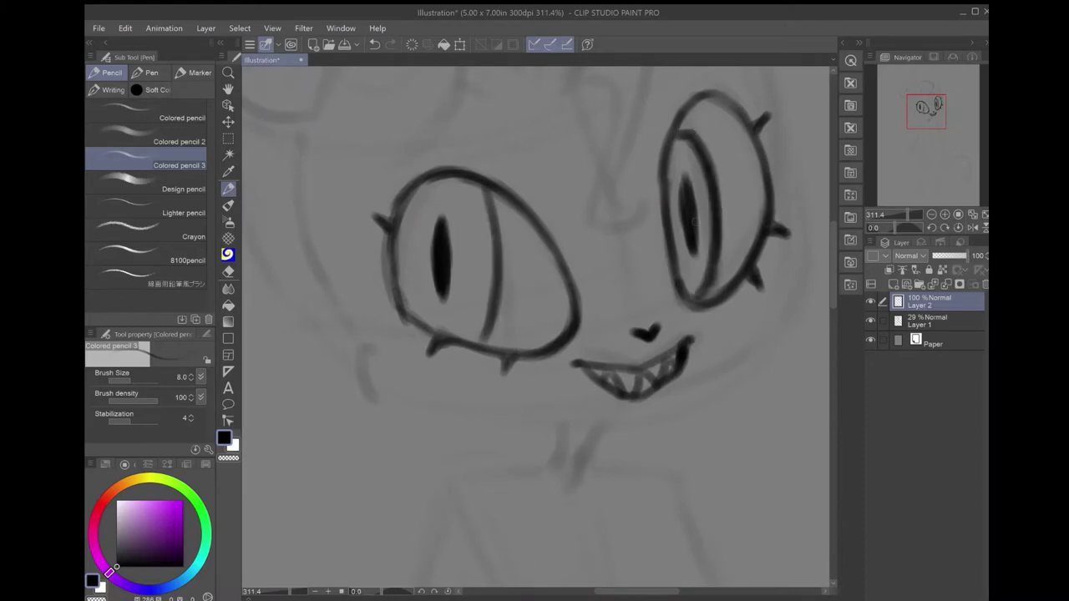
drag(489, 193, 483, 336)
Draw a short curved eyebrow above each eye.
drag(268, 392, 205, 467)
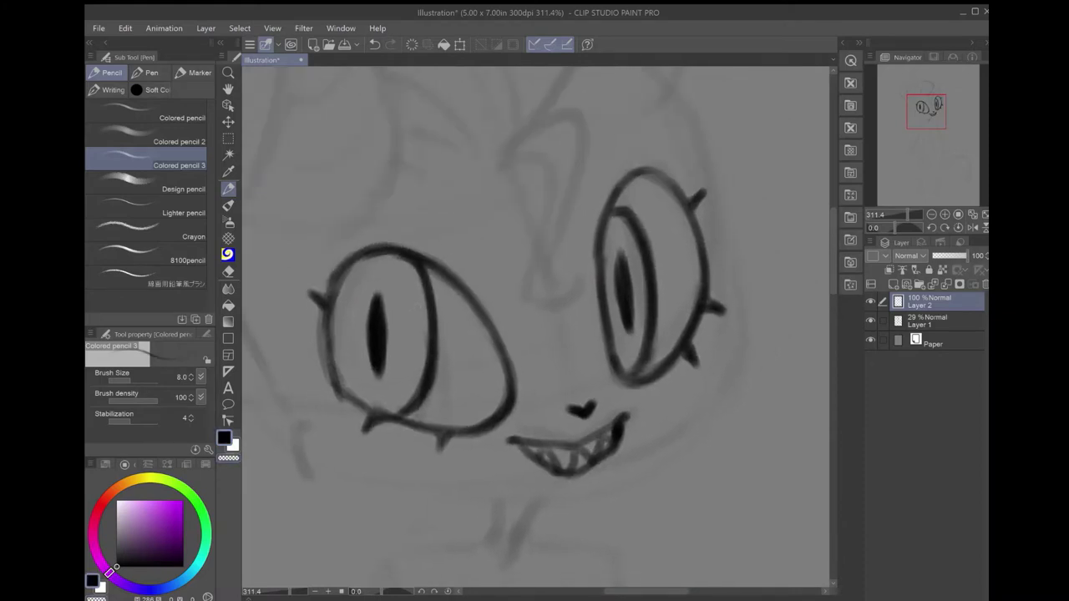
drag(414, 251, 492, 229)
mouse_move(576, 209)
mouse_down()
mouse_move(653, 238)
mouse_move(629, 284)
mouse_move(512, 349)
mouse_move(381, 345)
mouse_up()
Outline the face with a smooth curve from the right temple around the cheek and chin to the left jaw.
click(972, 215)
scroll(538, 221, up, 5)
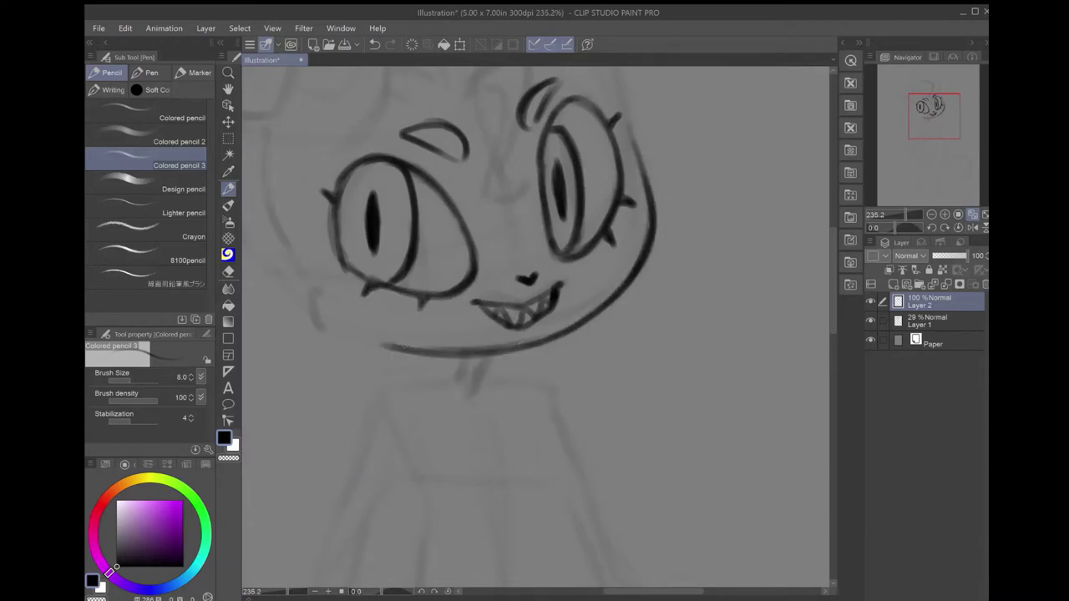
drag(501, 251, 526, 338)
drag(650, 193, 672, 355)
drag(635, 167, 660, 221)
drag(501, 251, 652, 213)
drag(488, 359, 539, 400)
Draw the curved band of short hair along the left side of the head and shade it with hatching.
drag(387, 171, 460, 344)
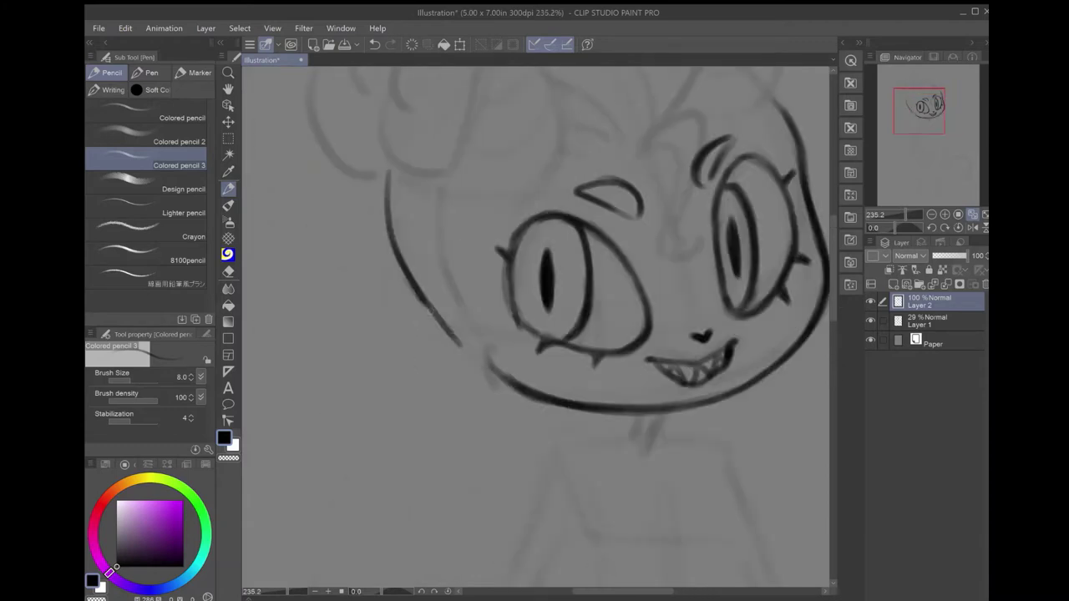
mouse_move(439, 180)
mouse_down()
mouse_move(492, 358)
mouse_move(393, 217)
mouse_move(386, 171)
mouse_up()
drag(501, 250, 387, 322)
key(ctrl+z)
Draw the zigzag lock hanging onto the forehead and the swept fringe strands above it.
mouse_move(537, 203)
mouse_down()
mouse_move(577, 234)
mouse_move(585, 311)
mouse_up()
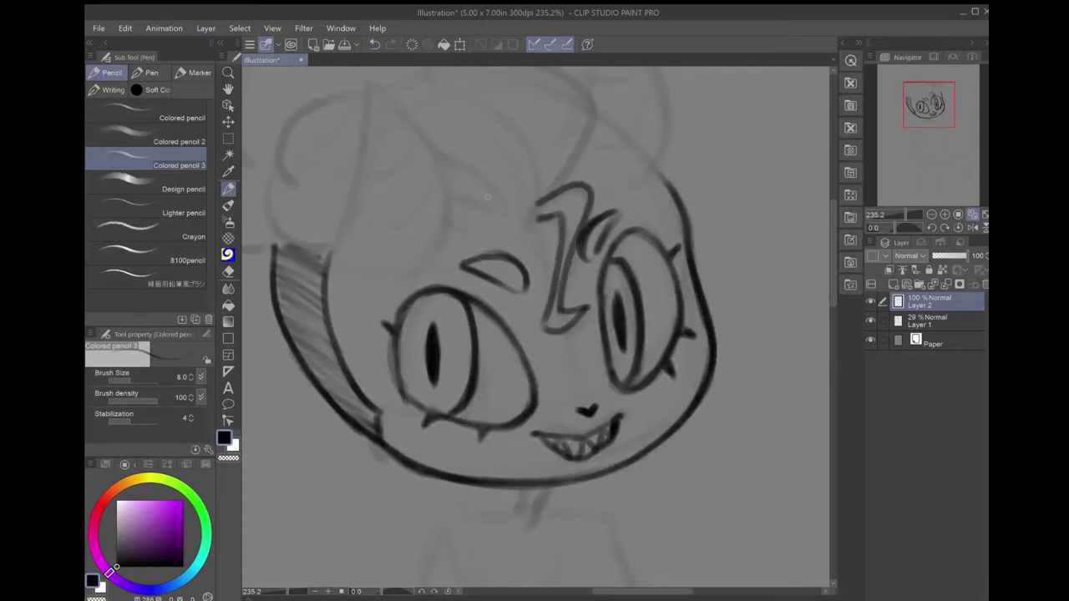
drag(487, 197, 508, 284)
drag(585, 205, 527, 305)
drag(397, 201, 600, 184)
drag(530, 290, 475, 338)
drag(501, 251, 554, 219)
drag(455, 134, 526, 251)
drag(527, 251, 472, 334)
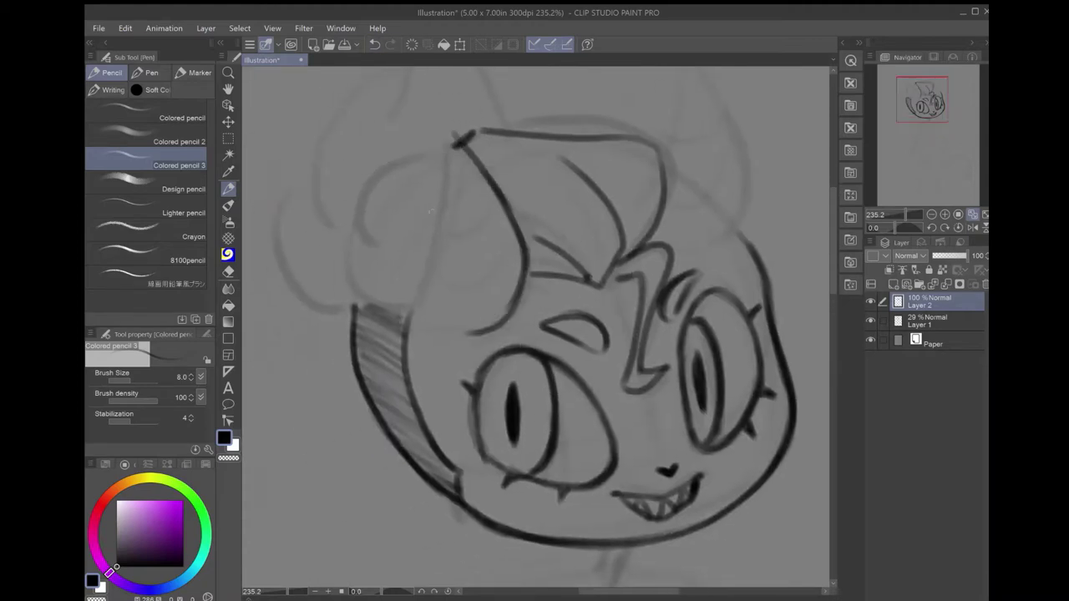
Draw the left horn as a pointed teardrop with a solid black tip and a curved black band.
mouse_move(457, 136)
mouse_down()
mouse_move(524, 313)
mouse_move(422, 326)
mouse_move(514, 307)
mouse_up()
drag(436, 297, 516, 239)
click(374, 44)
drag(449, 144, 473, 161)
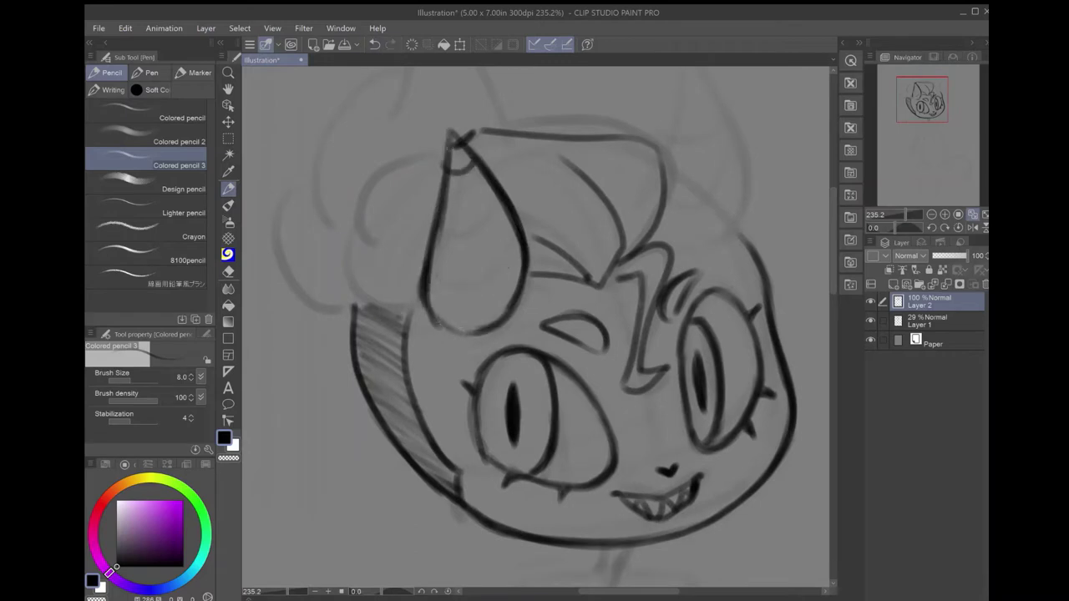
mouse_move(447, 238)
mouse_down()
mouse_move(501, 250)
mouse_move(468, 267)
mouse_move(493, 259)
mouse_move(486, 273)
mouse_move(465, 242)
mouse_move(381, 333)
mouse_up()
Draw the matching right horn with a black tip and a black band.
mouse_move(637, 147)
mouse_down()
mouse_move(605, 242)
mouse_move(690, 291)
mouse_up()
drag(604, 243, 689, 301)
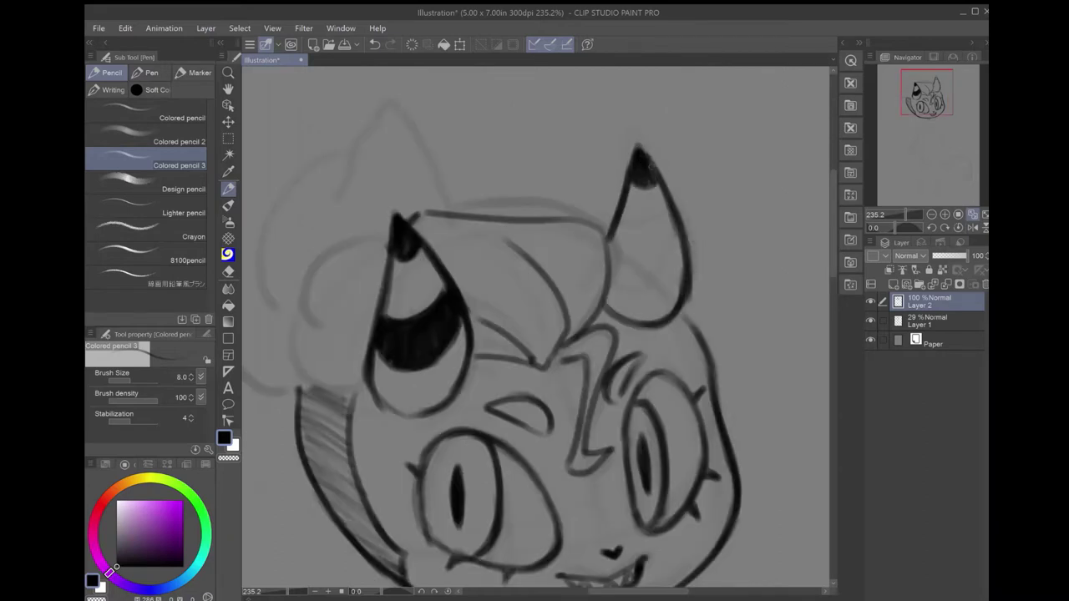
mouse_move(618, 225)
mouse_down()
mouse_move(668, 276)
mouse_move(635, 251)
mouse_move(677, 268)
mouse_move(628, 178)
mouse_up()
Draw the flat top edge of the hair between the two horns, with an inner line beneath it.
drag(409, 155, 575, 146)
key(ctrl+z)
drag(372, 163, 573, 167)
drag(389, 144, 513, 150)
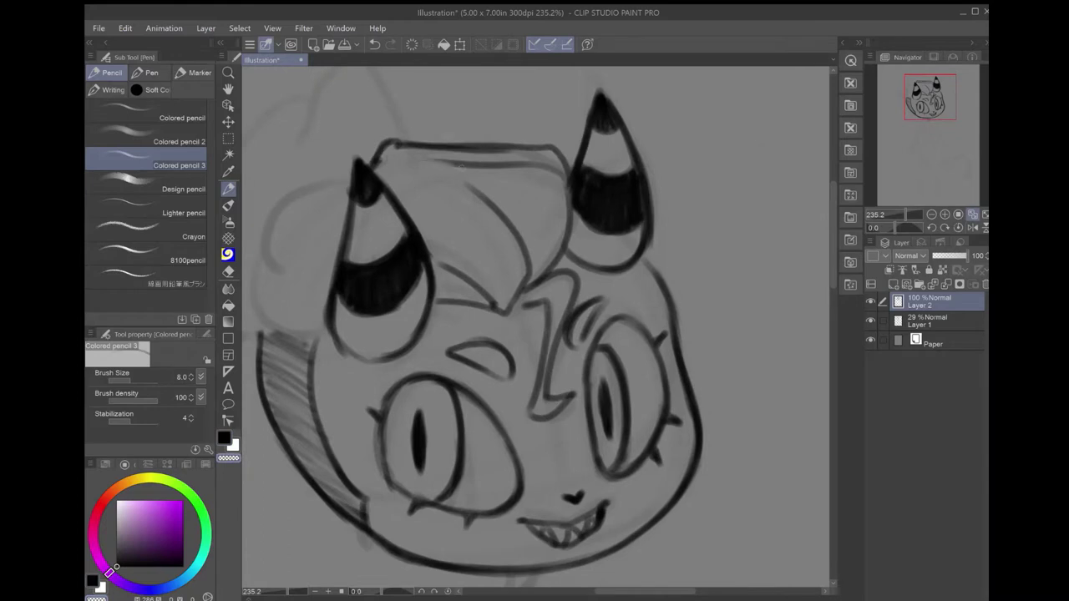
Draw the side hair behind the left horn and the large curled bun above it, with a loose strand.
drag(501, 334, 663, 347)
mouse_move(539, 158)
mouse_down()
mouse_move(428, 224)
mouse_move(439, 279)
mouse_up()
drag(437, 235, 493, 301)
drag(461, 254, 417, 338)
key(ctrl+z)
drag(443, 271, 488, 343)
mouse_move(422, 217)
mouse_down()
mouse_move(406, 334)
mouse_move(480, 360)
mouse_up()
drag(501, 334, 508, 386)
drag(414, 305, 368, 159)
mouse_move(409, 259)
mouse_down()
mouse_move(502, 209)
mouse_move(436, 259)
mouse_up()
drag(411, 269, 359, 341)
drag(565, 144, 596, 215)
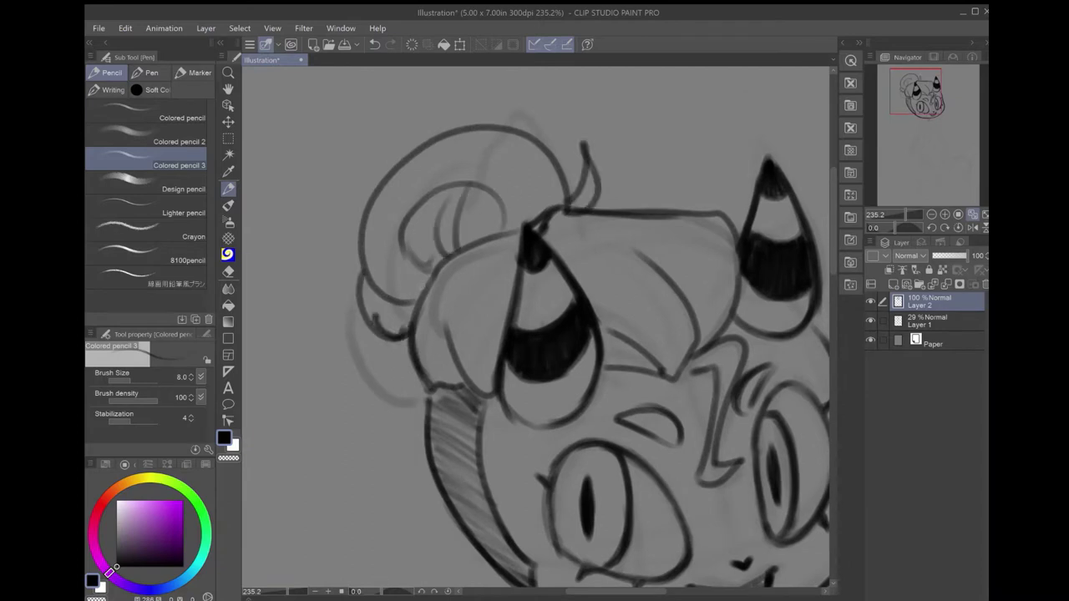
Draw a long curved tail from behind the legs, ending in an arrow-shaped tip on the right.
click(972, 214)
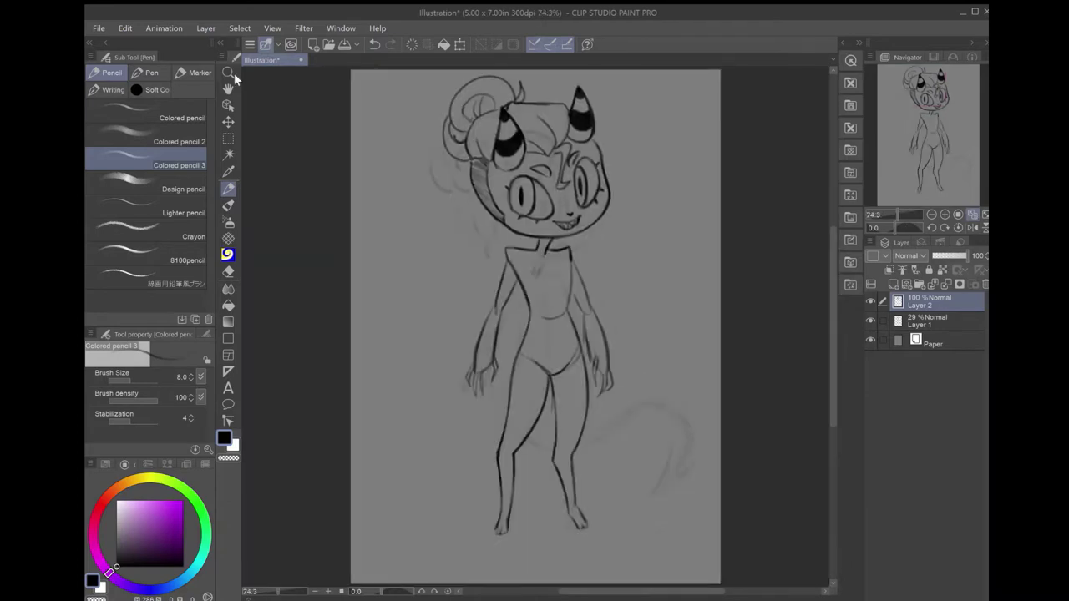
scroll(420, 180, up, 3)
scroll(421, 180, down, 3)
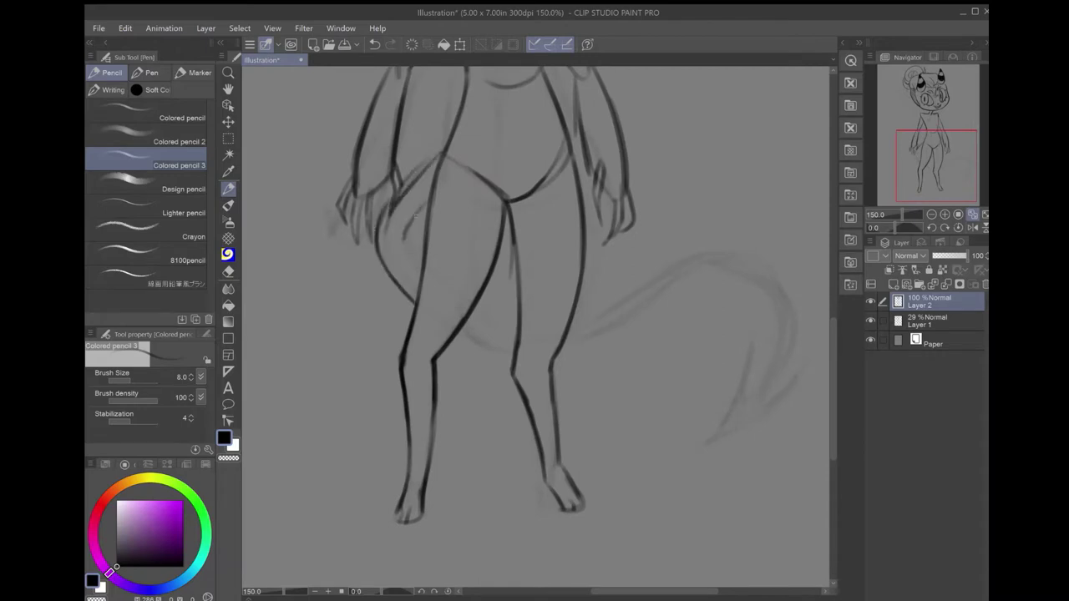
drag(502, 336, 568, 337)
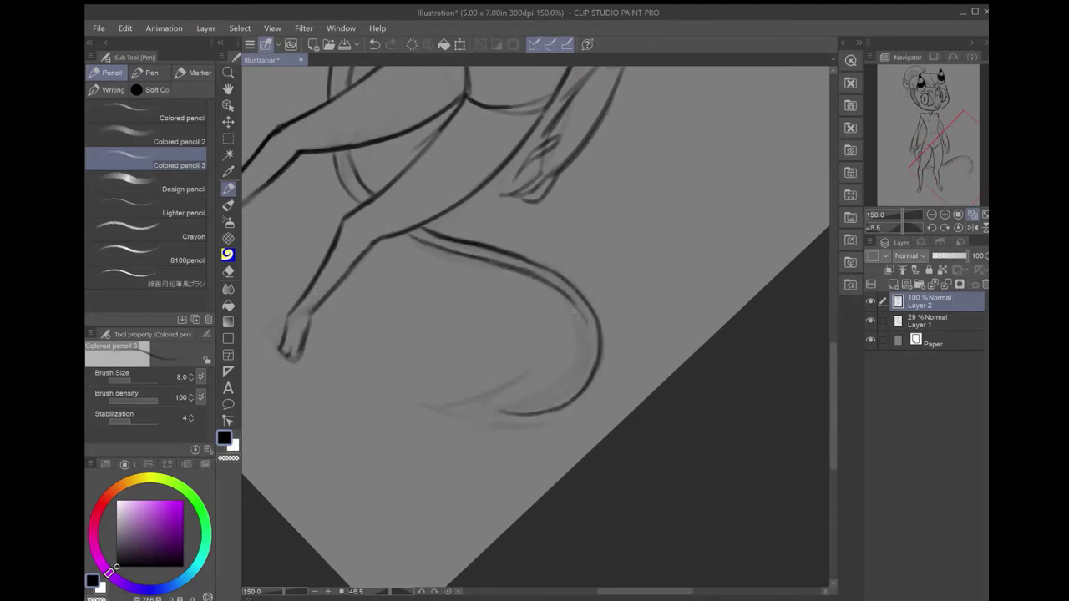
click(958, 227)
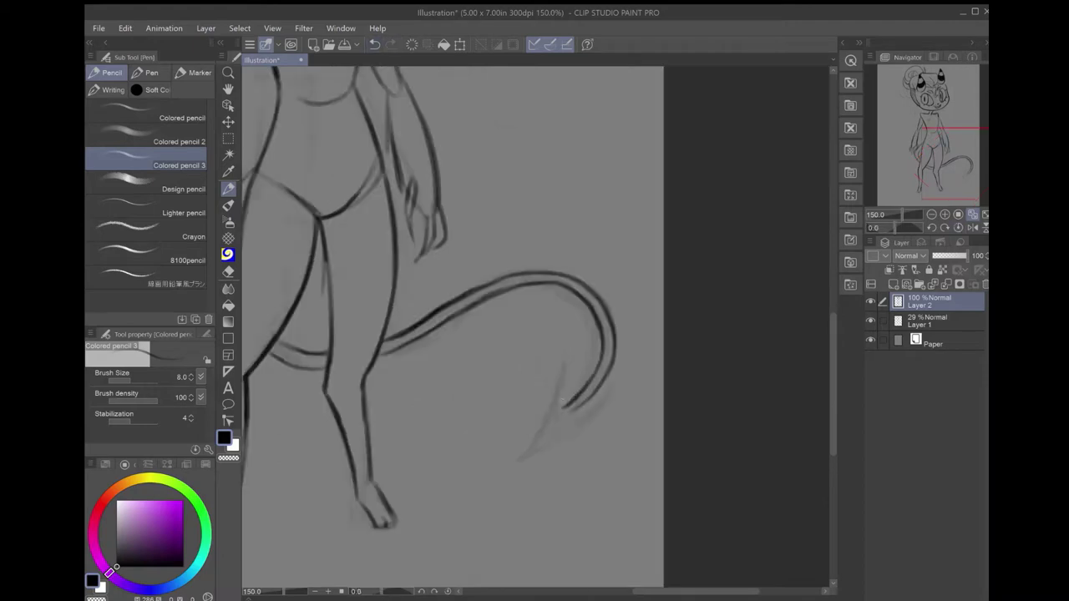
key(ctrl+z)
drag(612, 391, 523, 456)
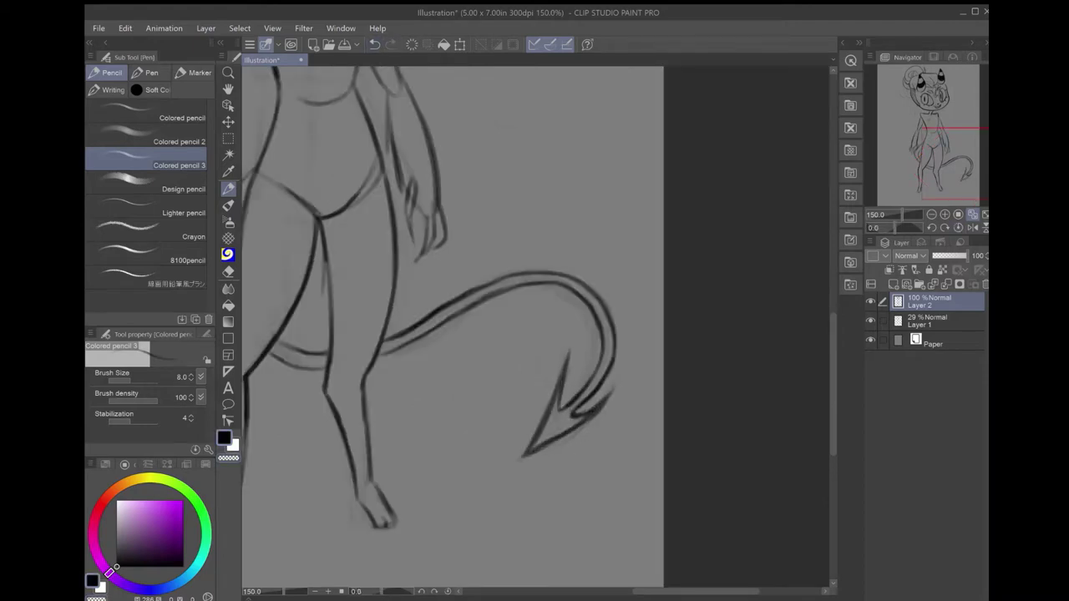
Move the figure's line art lower on the page with the Move layer tool.
scroll(535, 326, down, 3)
key(k)
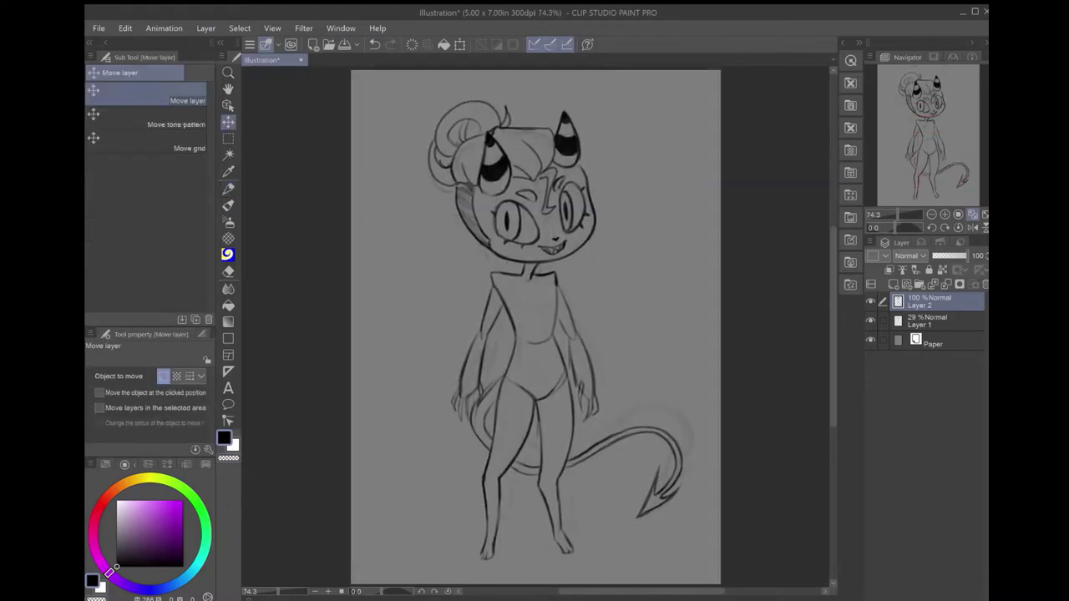
Hide the rough sketch on Layer 1 and add a new raster layer above the line art.
click(870, 320)
key(ctrl+shift+n)
key(p)
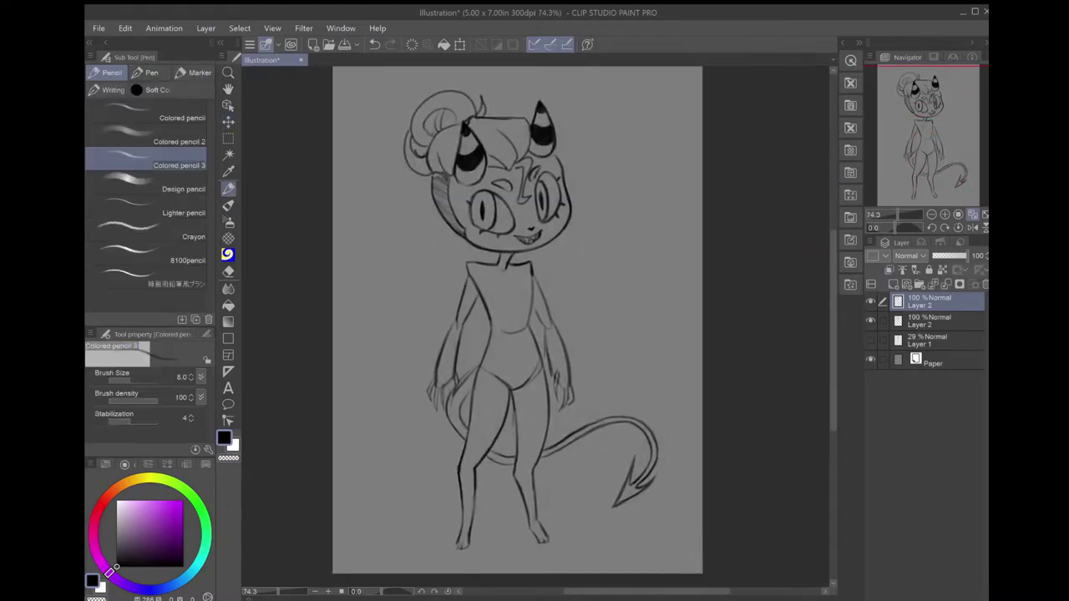
Draw a thick black oval glasses lens frame around the right eye on Layer 3.
scroll(534, 326, up, 5)
drag(715, 364, 617, 399)
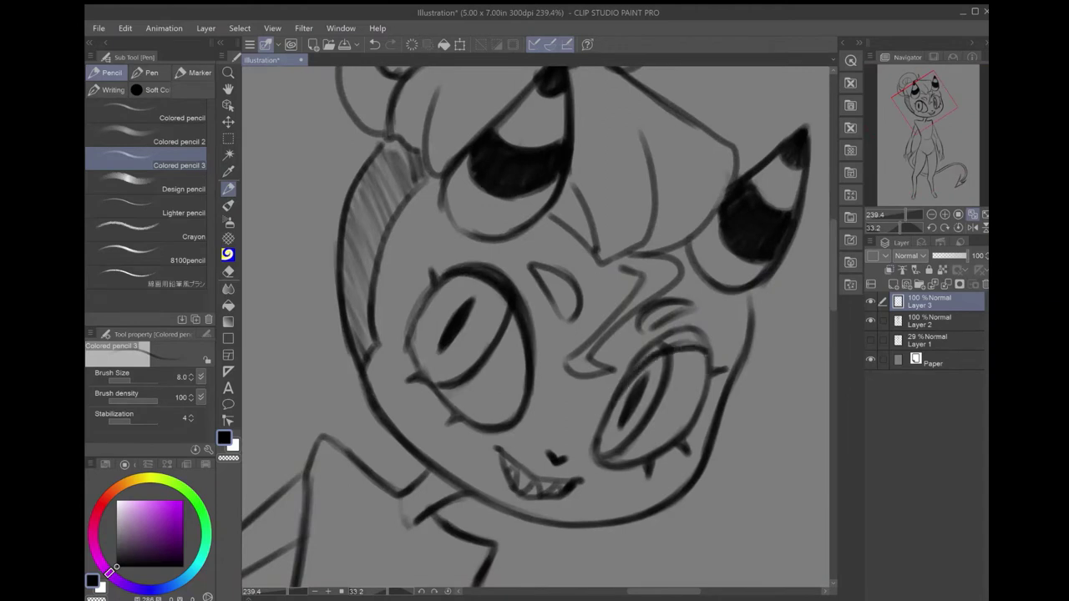
alt+click(422, 229)
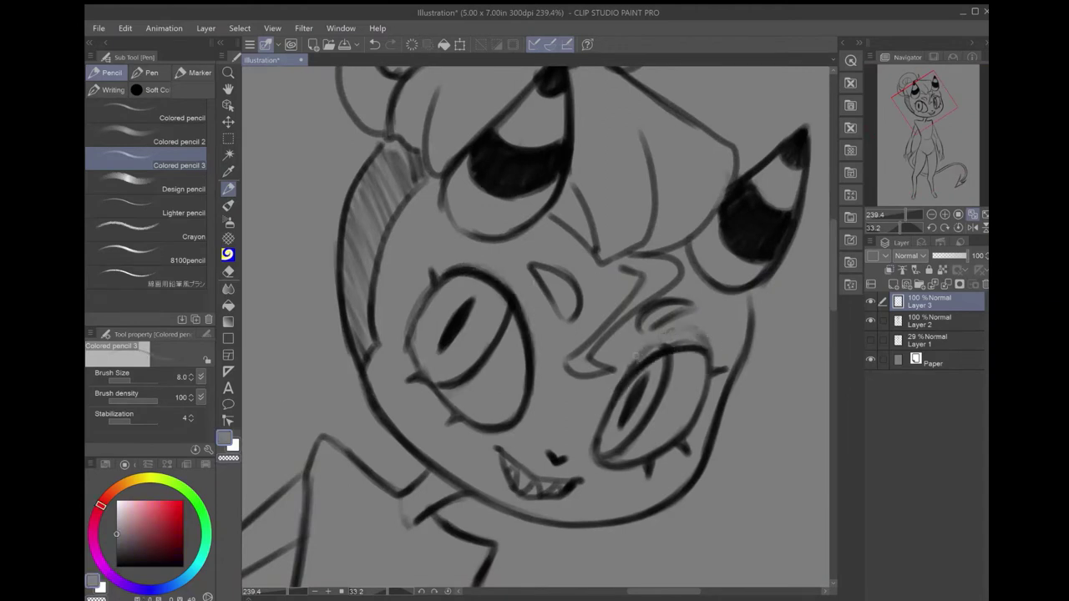
key(x)
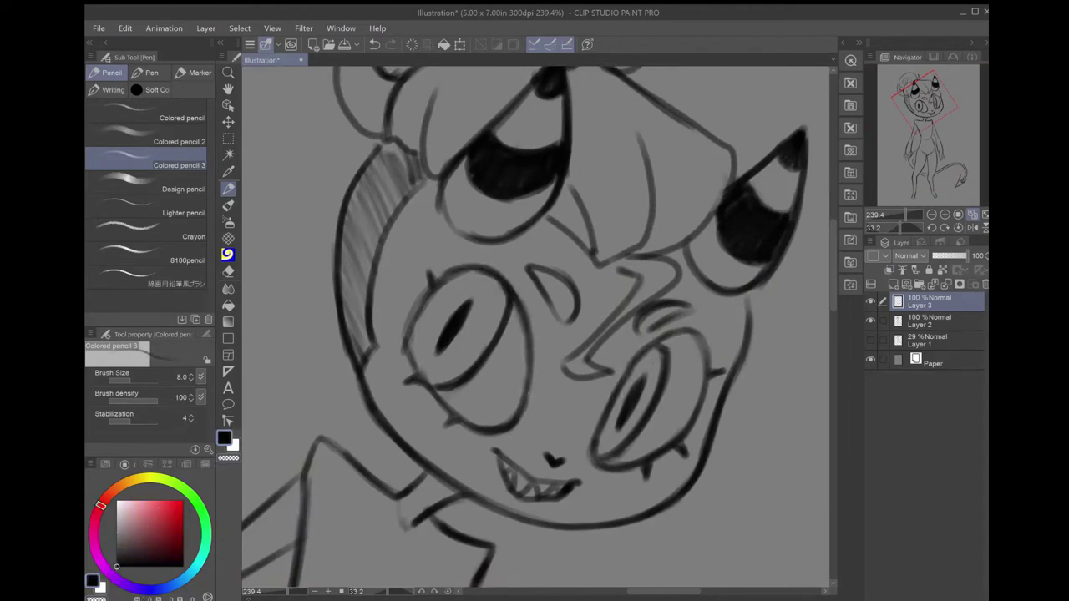
drag(717, 355, 605, 475)
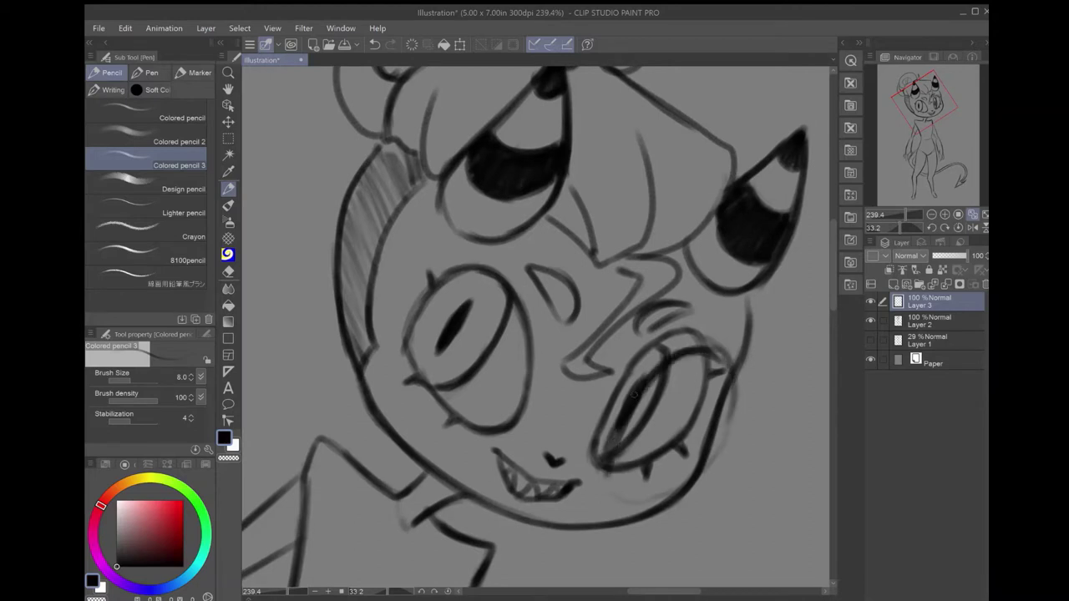
drag(678, 345, 734, 436)
drag(728, 393, 614, 477)
drag(705, 347, 635, 492)
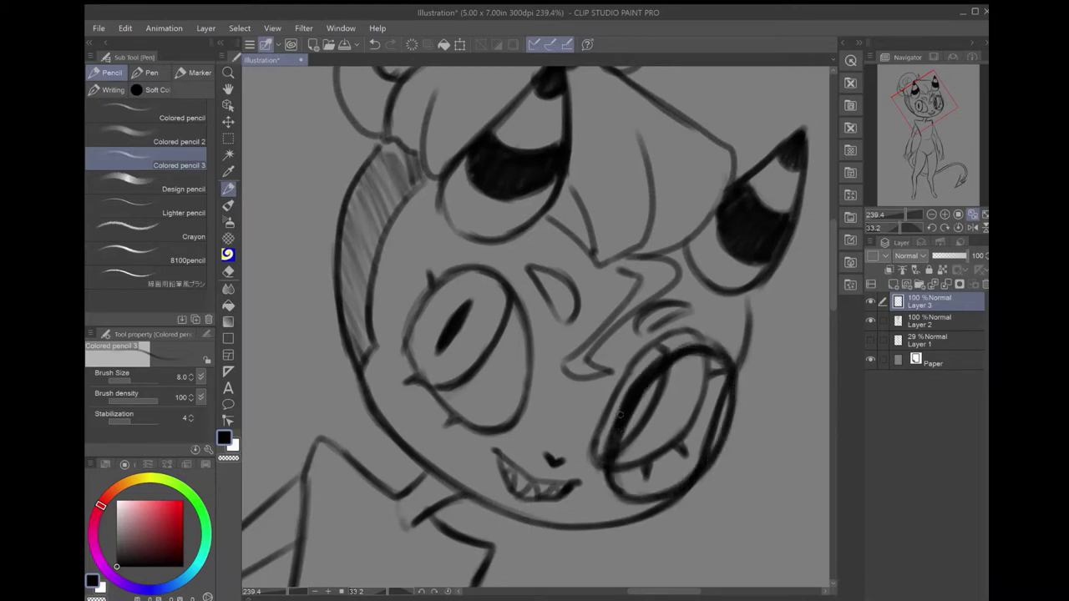
Shift the lens frame slightly and widen it with a transform so it fits around the right eye.
key(k)
drag(619, 415, 609, 411)
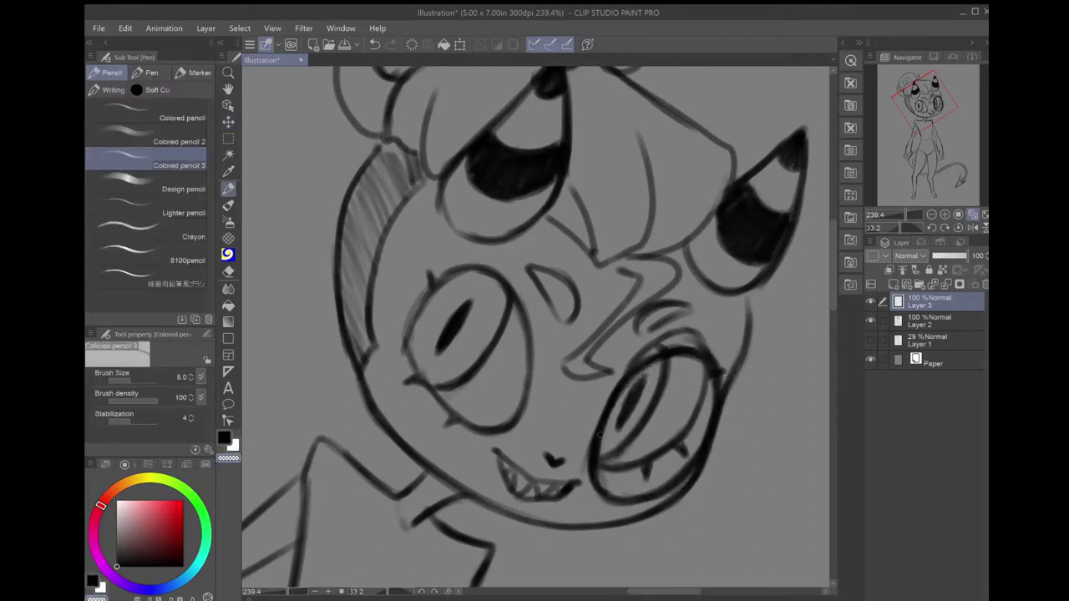
key(ctrl+t)
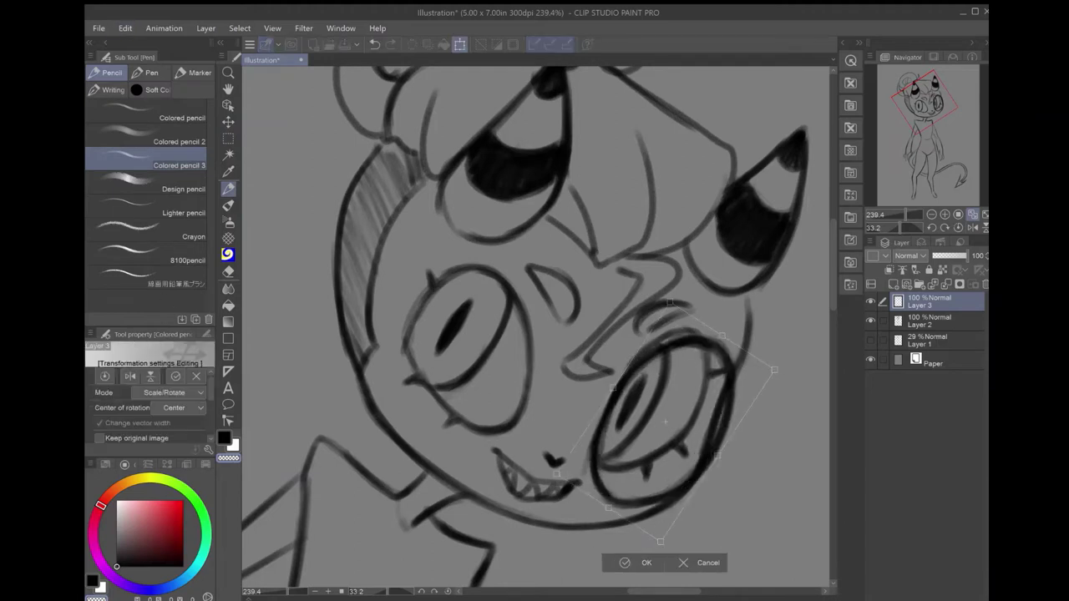
drag(728, 336, 743, 335)
click(628, 573)
click(959, 227)
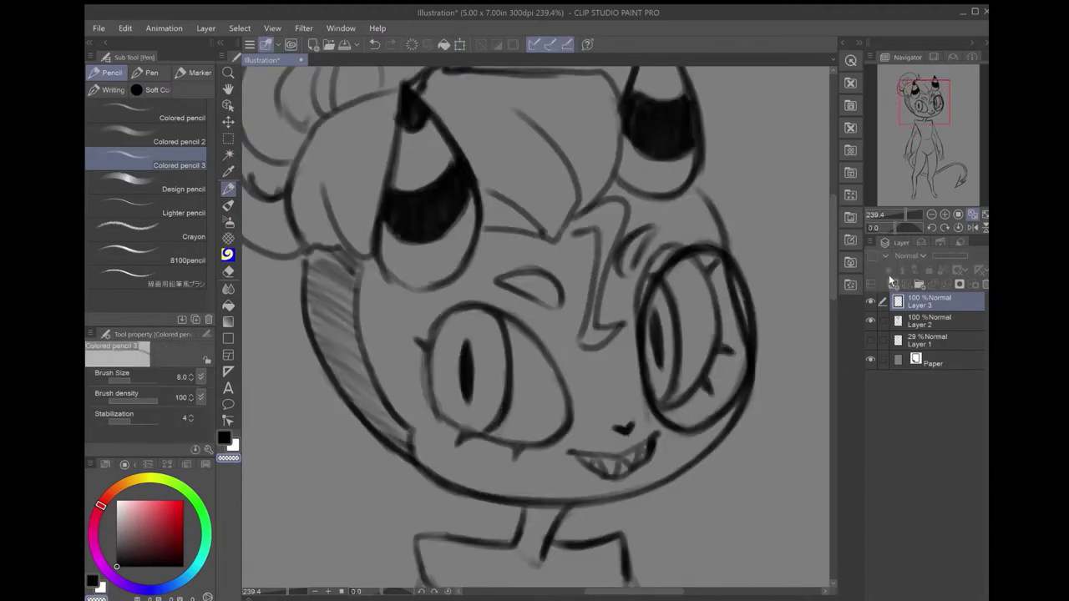
Duplicate the lens layer and fit the copy over the left eye with Free Transform.
key(ctrl+c)
key(ctrl+v)
key(k)
drag(685, 350, 496, 375)
key(ctrl+t)
drag(409, 374, 423, 376)
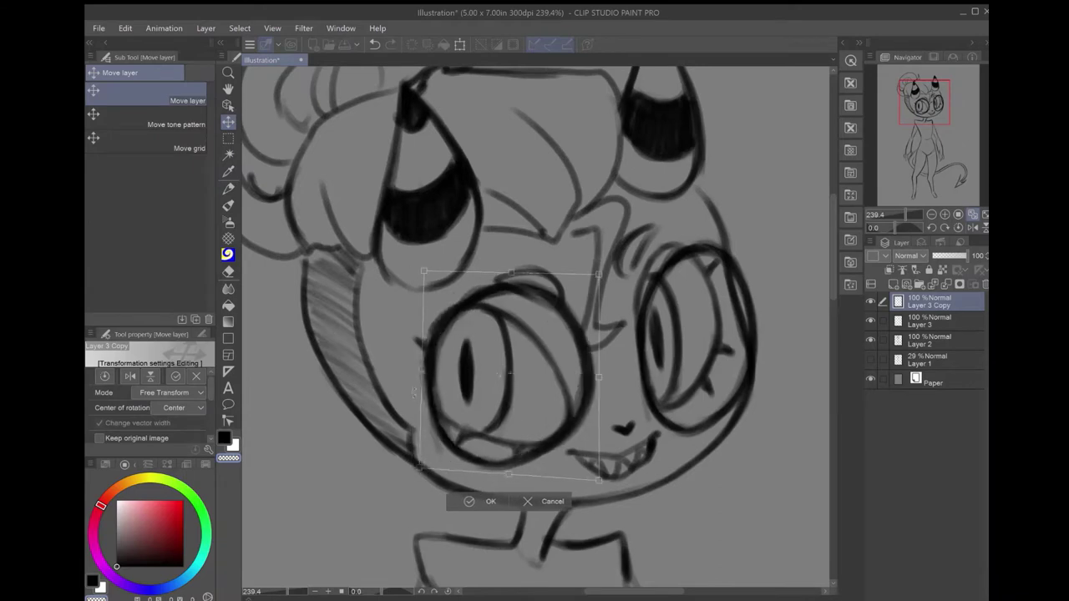
key(Return)
Redraw the round lens frame around the left eye by hand and join the two lenses with a nose bridge.
key(p)
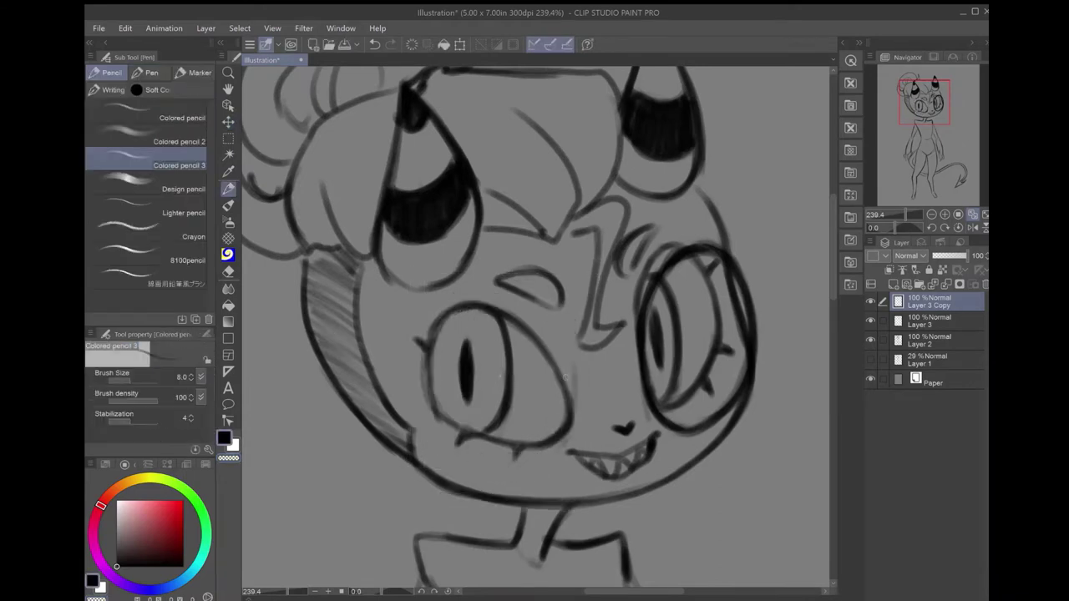
drag(416, 368, 420, 424)
mouse_move(444, 322)
mouse_down()
mouse_move(419, 401)
mouse_move(446, 451)
mouse_move(568, 334)
mouse_move(559, 404)
mouse_move(422, 392)
mouse_move(435, 472)
mouse_up()
drag(468, 375, 468, 367)
drag(551, 288, 445, 307)
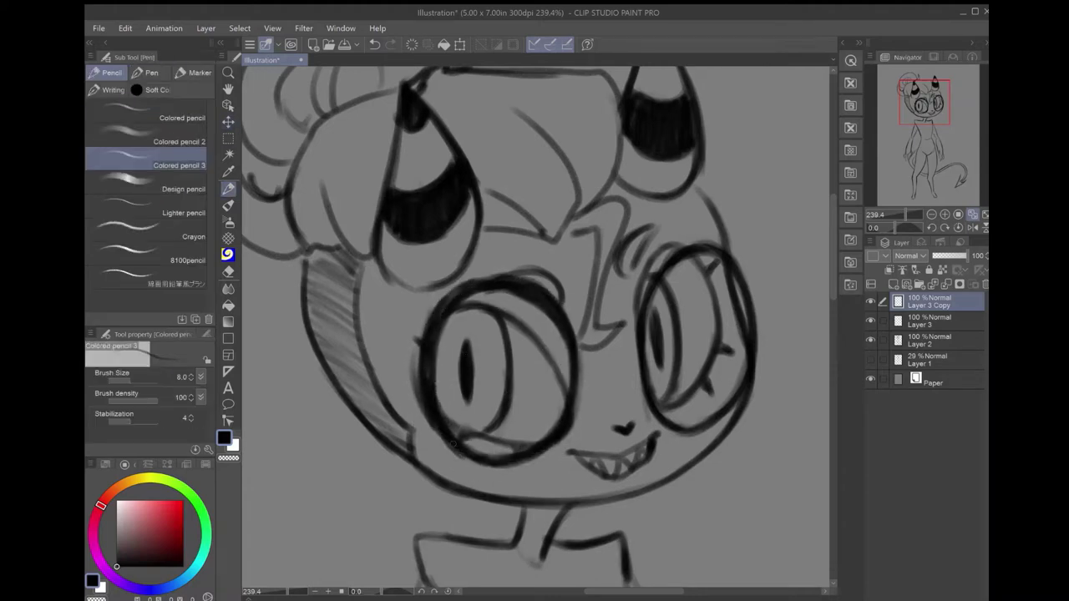
drag(452, 445, 497, 467)
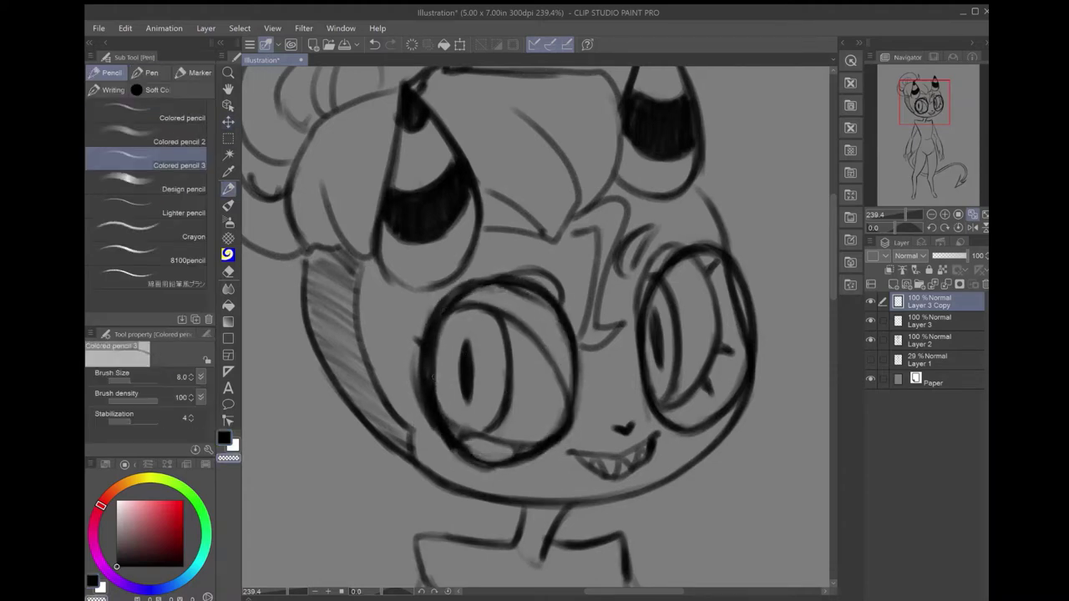
key(ctrl+z)
drag(467, 446, 531, 450)
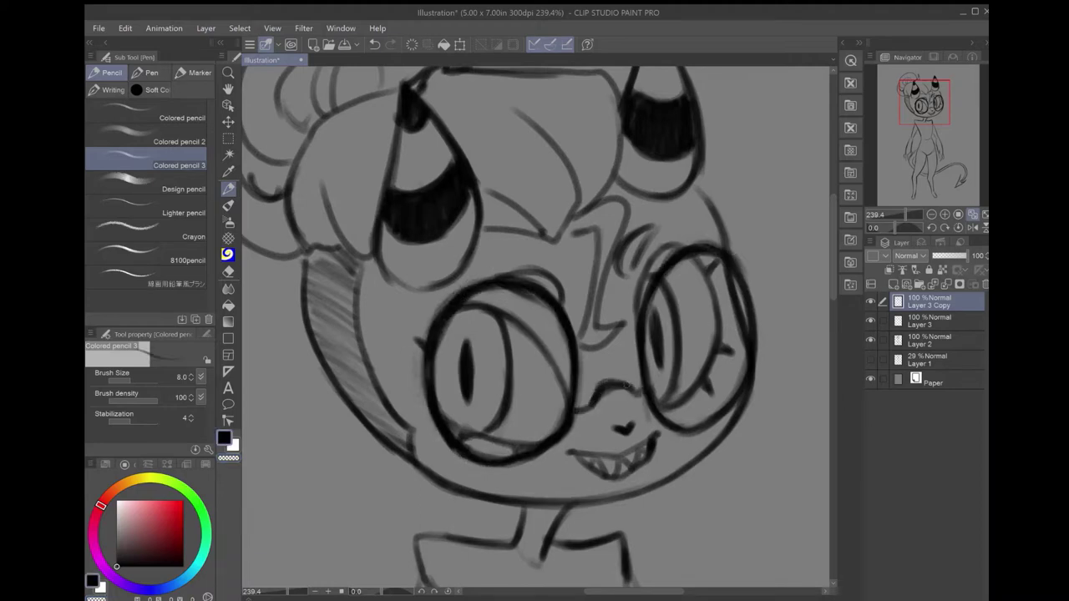
Lasso the left lens of the glasses and enlarge it slightly with a transform, then clear the selection.
key(m)
drag(576, 366, 516, 224)
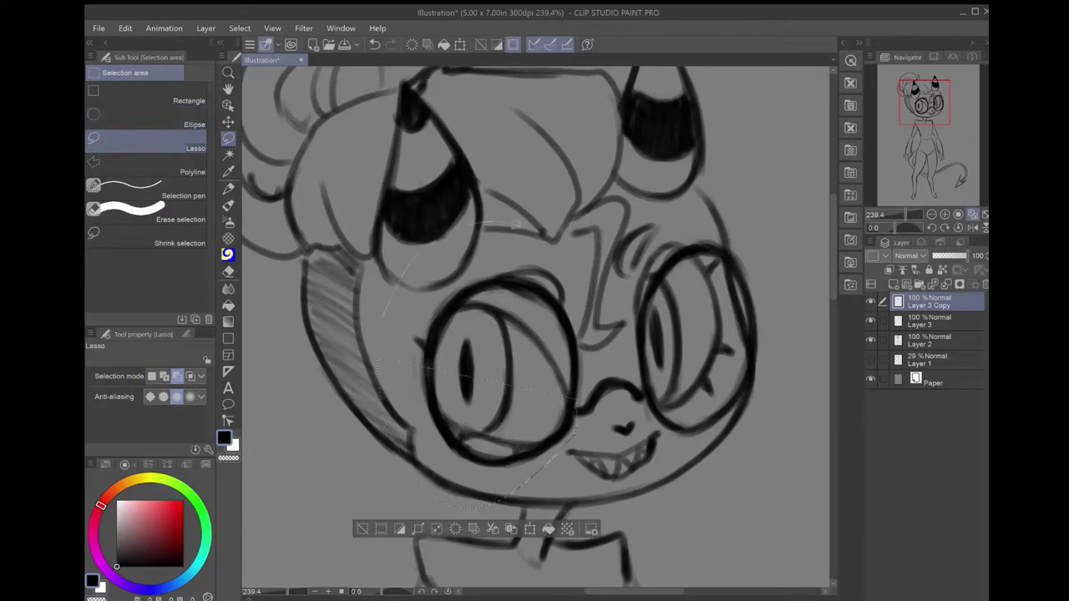
key(ctrl+t)
drag(485, 376, 482, 387)
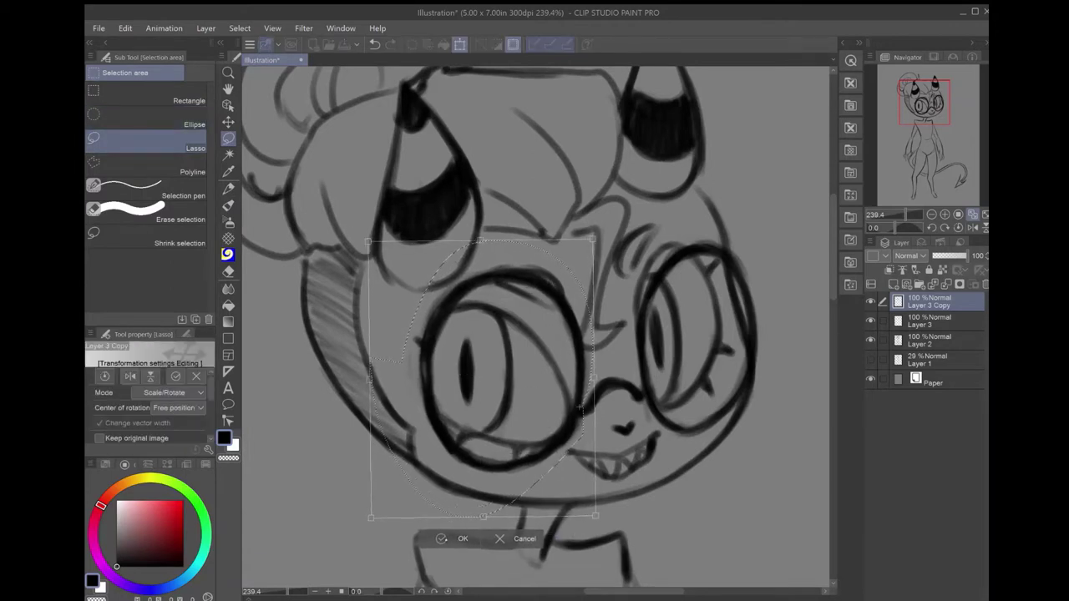
click(462, 539)
key(ctrl+d)
Merge the two lens layers into one layer named glasses, and make Layer 2 active.
key(ctrl+0)
key(ctrl+e)
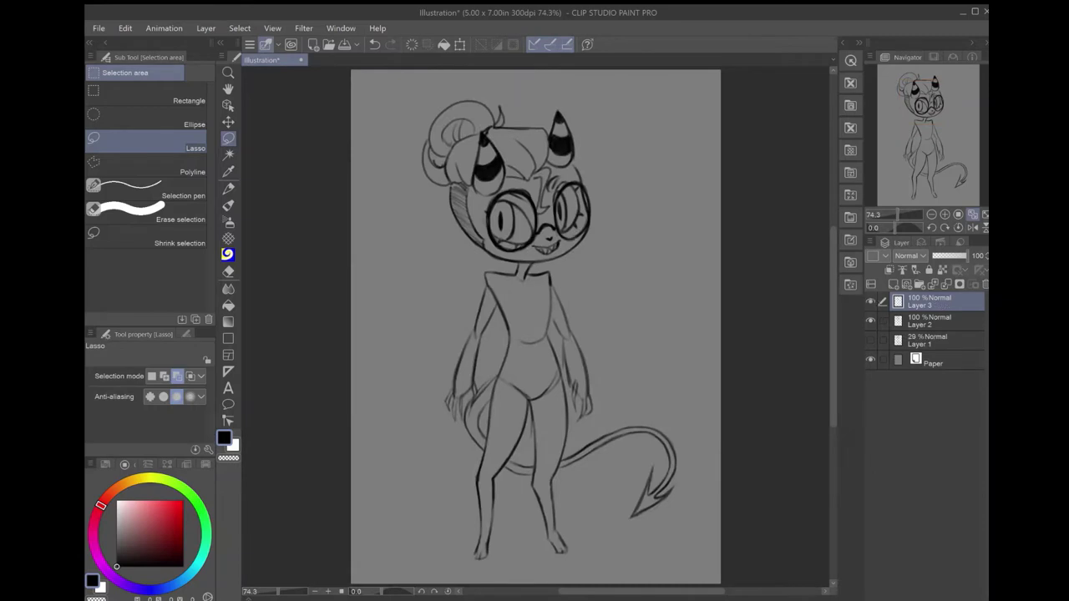
key(p)
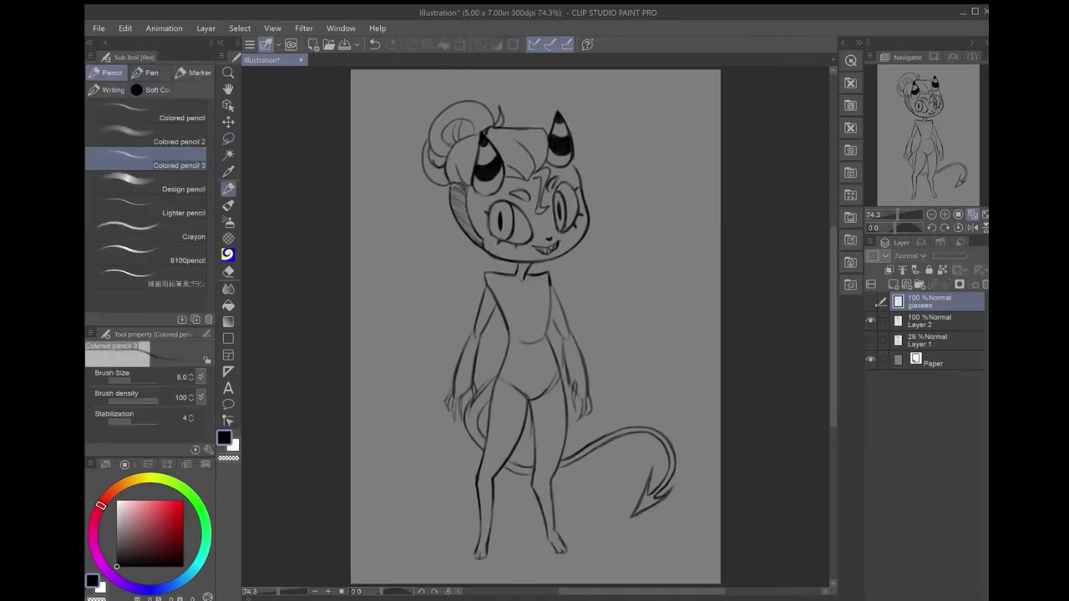
click(927, 321)
scroll(518, 225, up, 8)
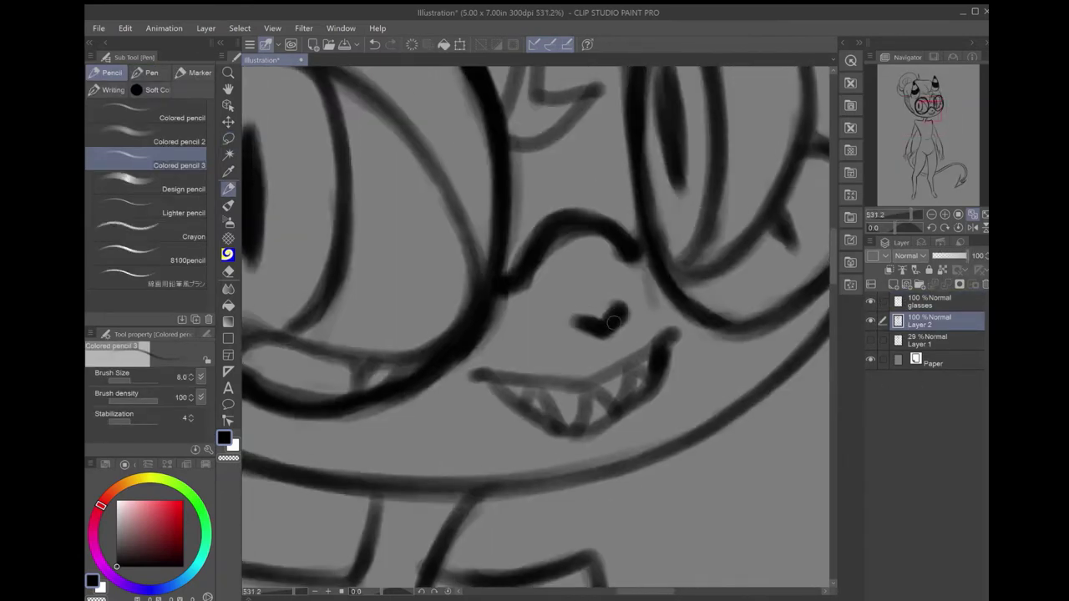
scroll(535, 326, down, 4)
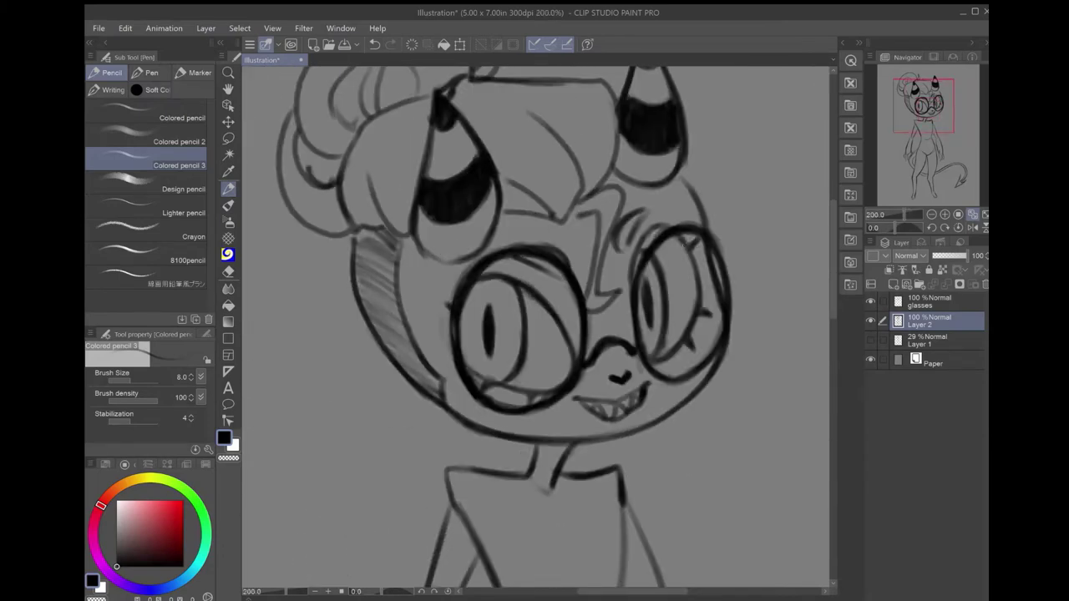
On a new layer above Layer 2, draw a shirt's curved neckline, shoulders, armhole and torso side.
key(ctrl+shift+n)
scroll(534, 326, down, 3)
scroll(535, 326, up, 1)
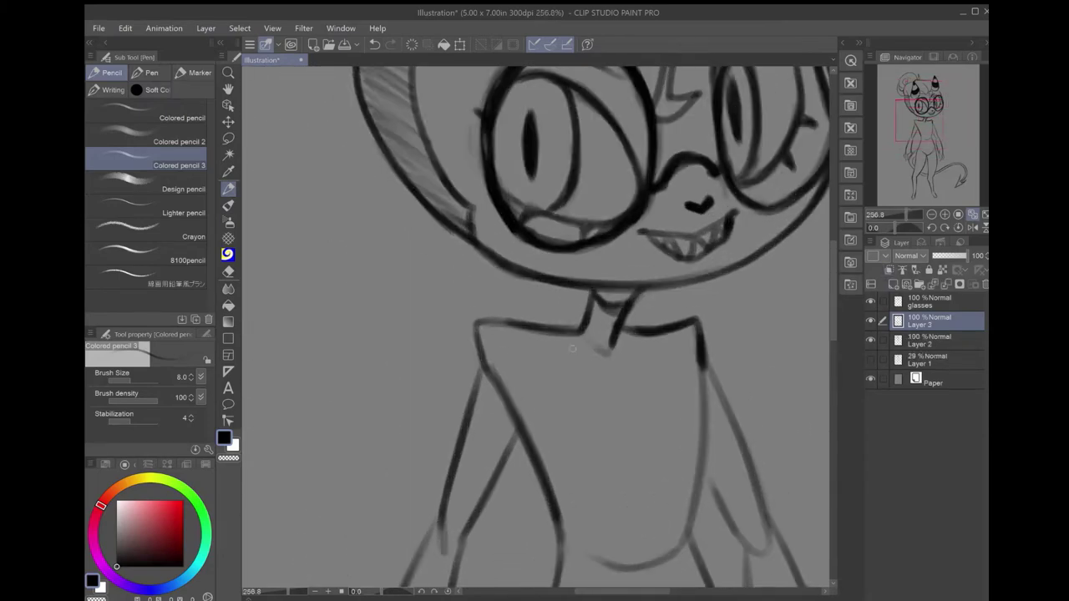
drag(572, 349, 606, 248)
drag(518, 238, 567, 321)
mouse_move(584, 335)
mouse_down()
mouse_move(504, 312)
mouse_move(468, 321)
mouse_up()
drag(624, 279, 610, 448)
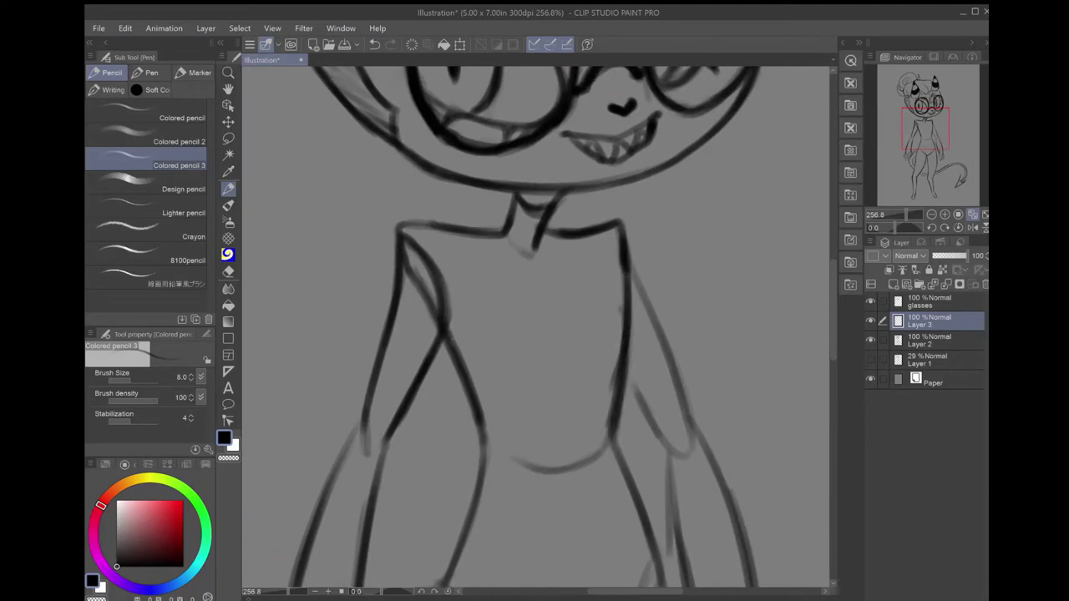
Draw the shirt's curved hem across the waist and outline the right sleeve.
drag(489, 339, 451, 451)
drag(491, 451, 609, 468)
drag(628, 254, 664, 355)
drag(635, 275, 700, 439)
Draw folded sleeve cuffs around both arms just below the elbows.
drag(534, 334, 643, 300)
drag(518, 388, 458, 468)
drag(478, 372, 443, 466)
drag(534, 334, 485, 296)
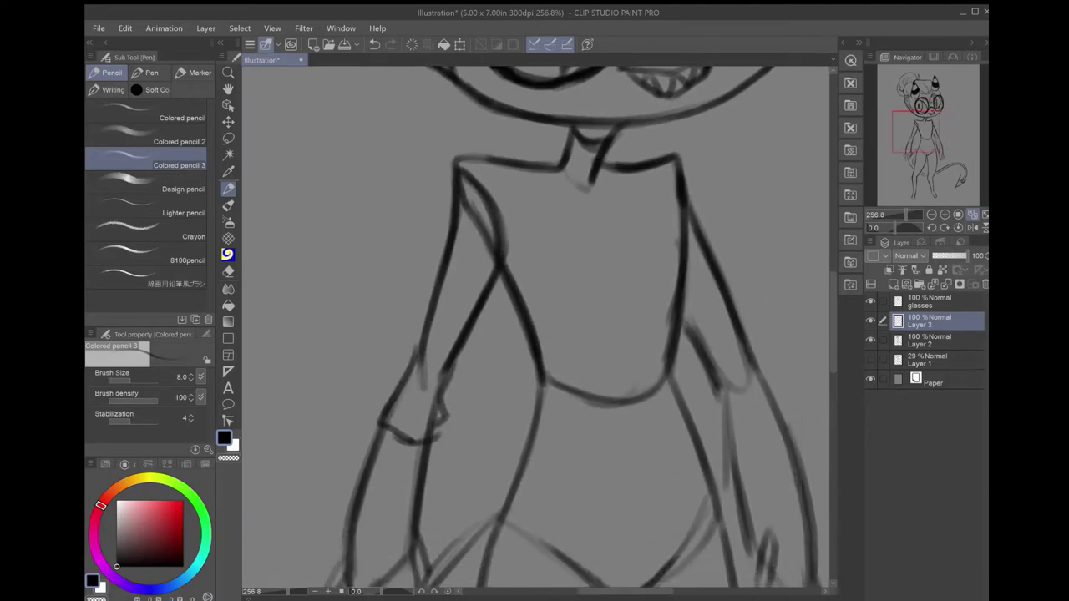
drag(442, 393, 501, 451)
mouse_move(556, 367)
mouse_down()
mouse_move(627, 434)
mouse_move(622, 422)
mouse_up()
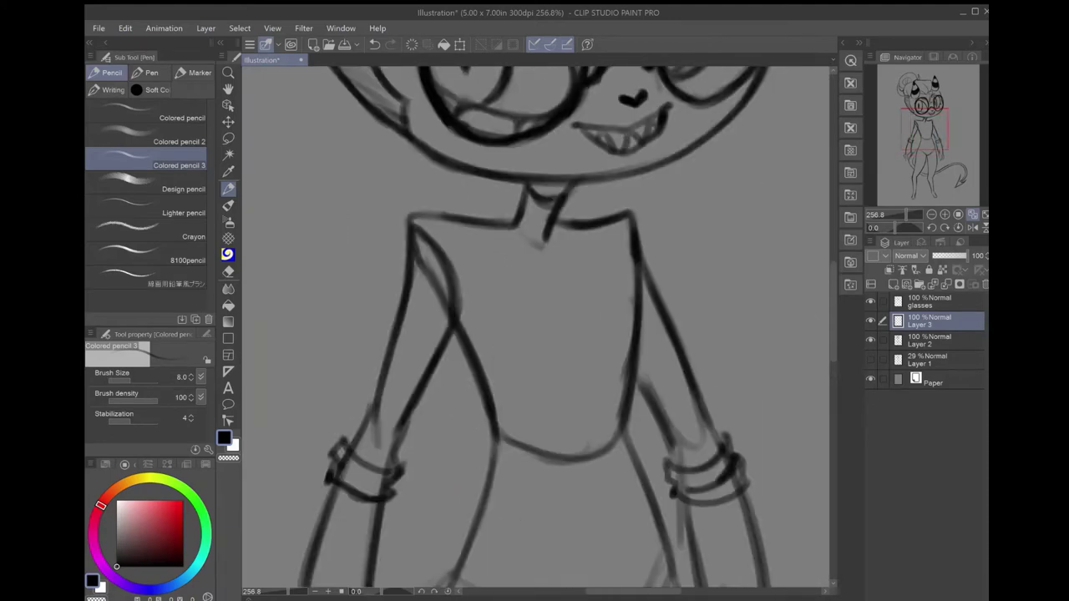
Fill both shirt sleeves solid black down to the cuffs with Colored pencil 2 at size 20.
click(178, 142)
mouse_move(443, 247)
mouse_down()
mouse_move(409, 393)
mouse_move(376, 455)
mouse_up()
drag(417, 347, 376, 464)
drag(442, 263, 392, 426)
drag(439, 242, 439, 318)
drag(641, 259, 671, 422)
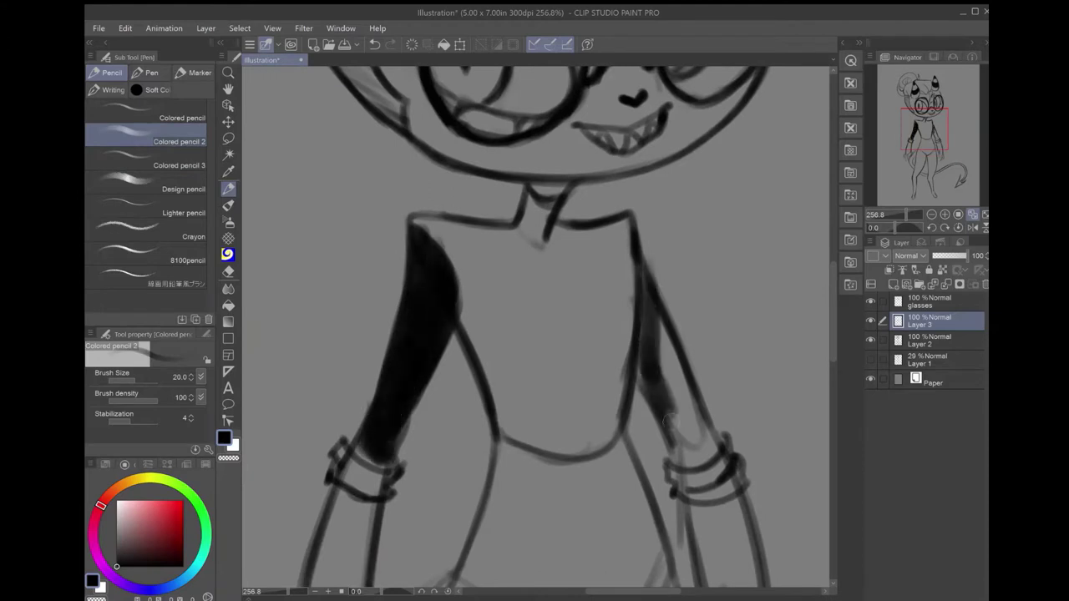
drag(660, 321, 706, 455)
drag(643, 280, 669, 417)
Fill the shirt's torso and collar solid black, and touch up the edges with Colored pencil 3.
drag(619, 218, 556, 434)
mouse_move(422, 217)
mouse_down()
mouse_move(481, 334)
mouse_move(518, 238)
mouse_up()
mouse_move(568, 232)
mouse_down()
mouse_move(627, 223)
mouse_move(568, 451)
mouse_up()
mouse_move(535, 334)
mouse_down()
mouse_move(501, 443)
mouse_move(593, 360)
mouse_move(585, 250)
mouse_move(535, 284)
mouse_move(611, 370)
mouse_up()
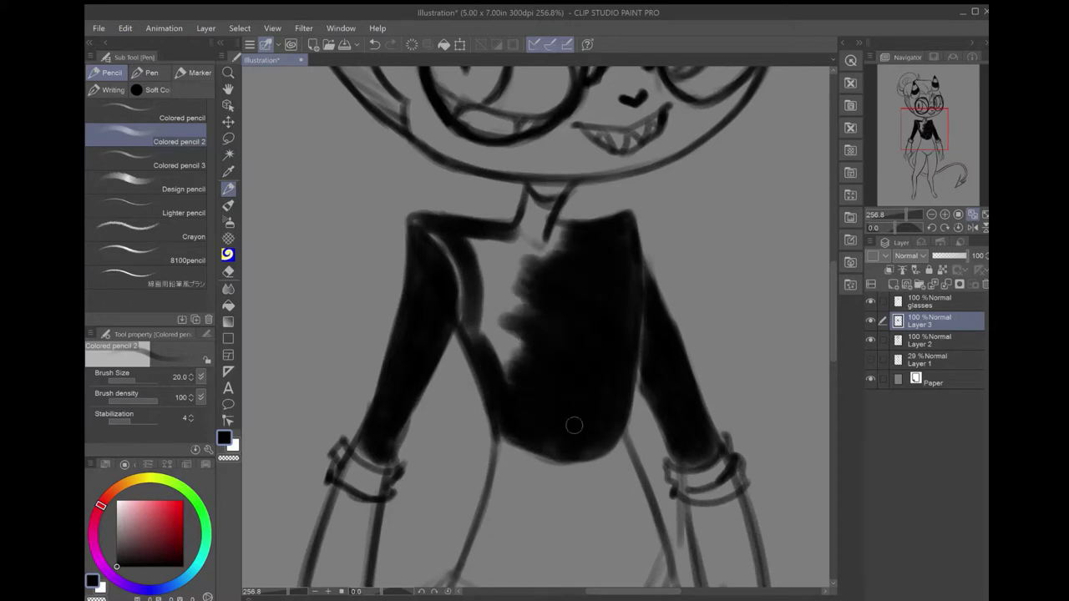
mouse_move(568, 204)
mouse_down()
mouse_move(534, 250)
mouse_move(485, 368)
mouse_move(465, 263)
mouse_move(477, 307)
mouse_up()
click(159, 160)
drag(679, 378, 710, 467)
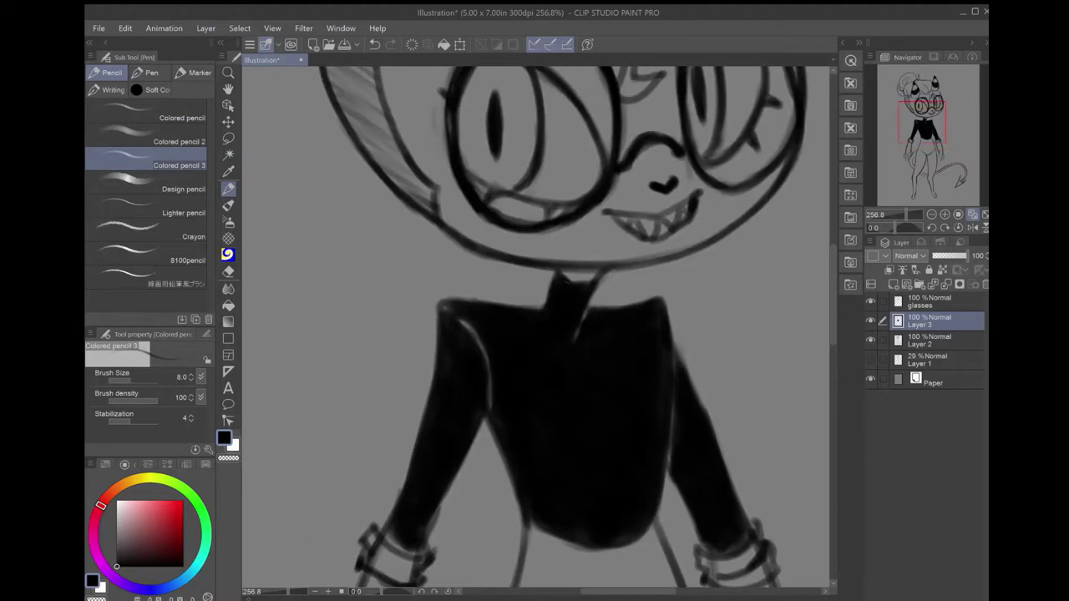
On a new layer above Layer 2, shade the feet and lower legs black, fading out toward the thighs.
key(ctrl+0)
key(ctrl+shift+n)
click(158, 138)
scroll(513, 417, up, 5)
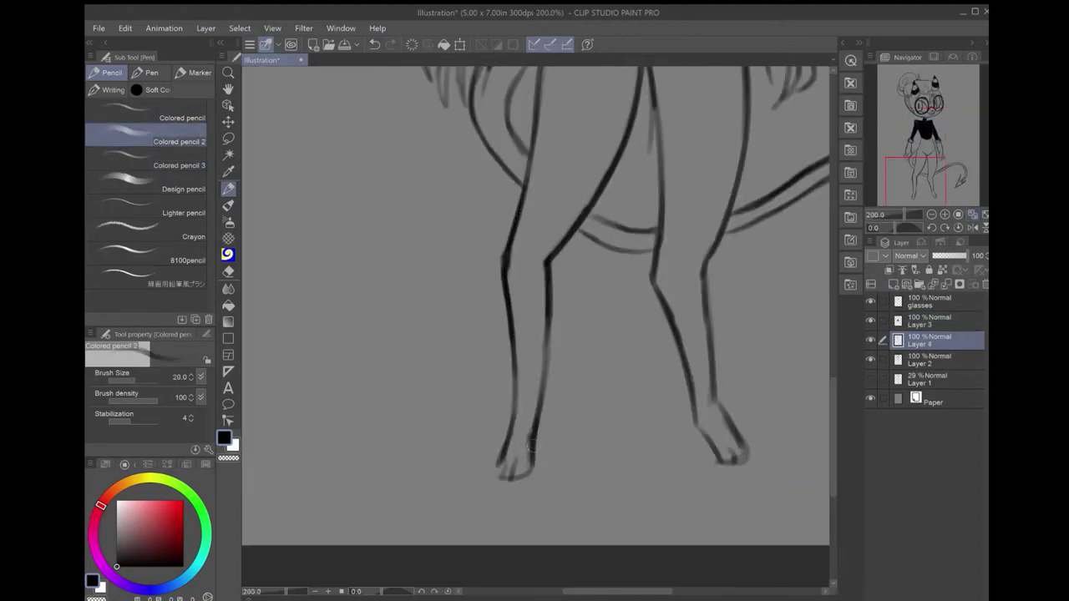
mouse_move(514, 430)
mouse_down()
mouse_move(523, 452)
mouse_move(526, 334)
mouse_move(514, 280)
mouse_move(534, 222)
mouse_move(535, 345)
mouse_move(528, 215)
mouse_move(553, 190)
mouse_up()
mouse_move(725, 434)
mouse_down()
mouse_move(734, 456)
mouse_move(706, 393)
mouse_move(668, 217)
mouse_move(681, 188)
mouse_move(666, 150)
mouse_move(592, 170)
mouse_move(526, 334)
mouse_move(534, 280)
mouse_up()
drag(668, 284, 696, 350)
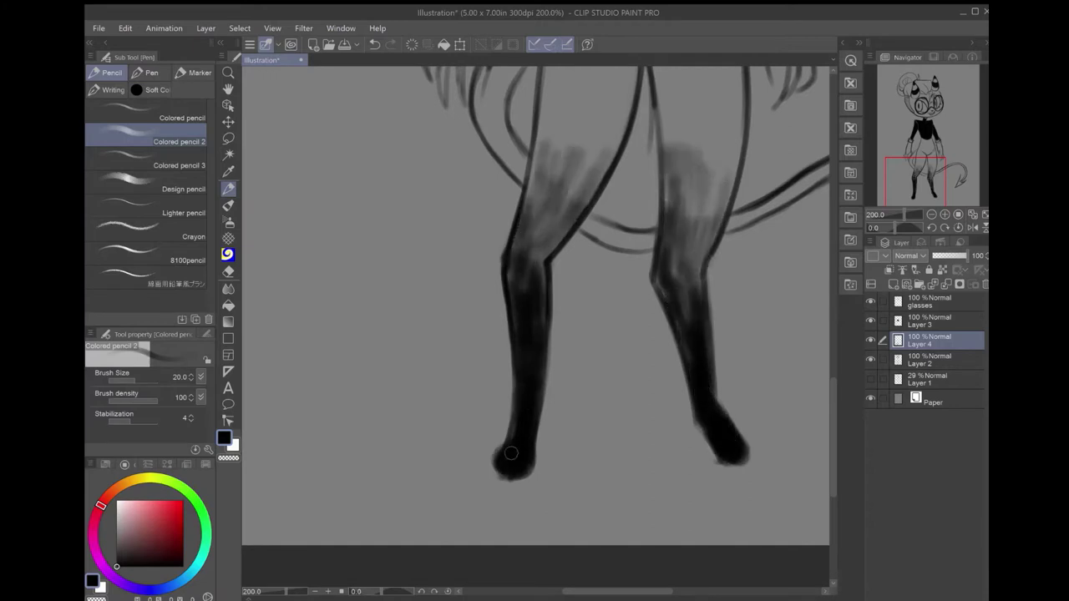
Add thin toe lines on the black feet with Colored pencil 3 and merge the shading into Layer 2.
click(146, 158)
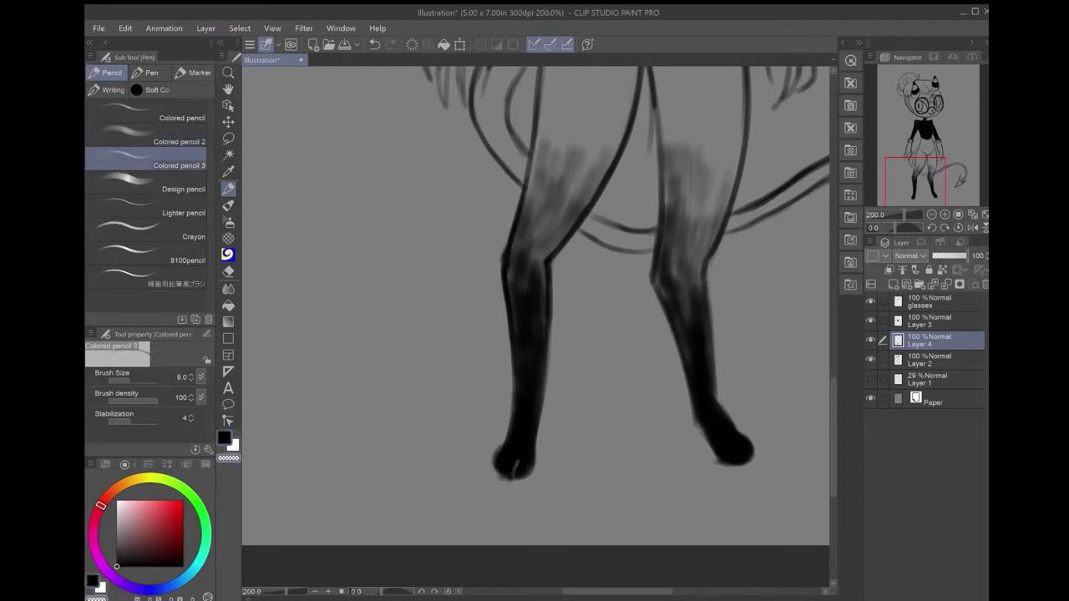
key(bracketleft)
key(ctrl+0)
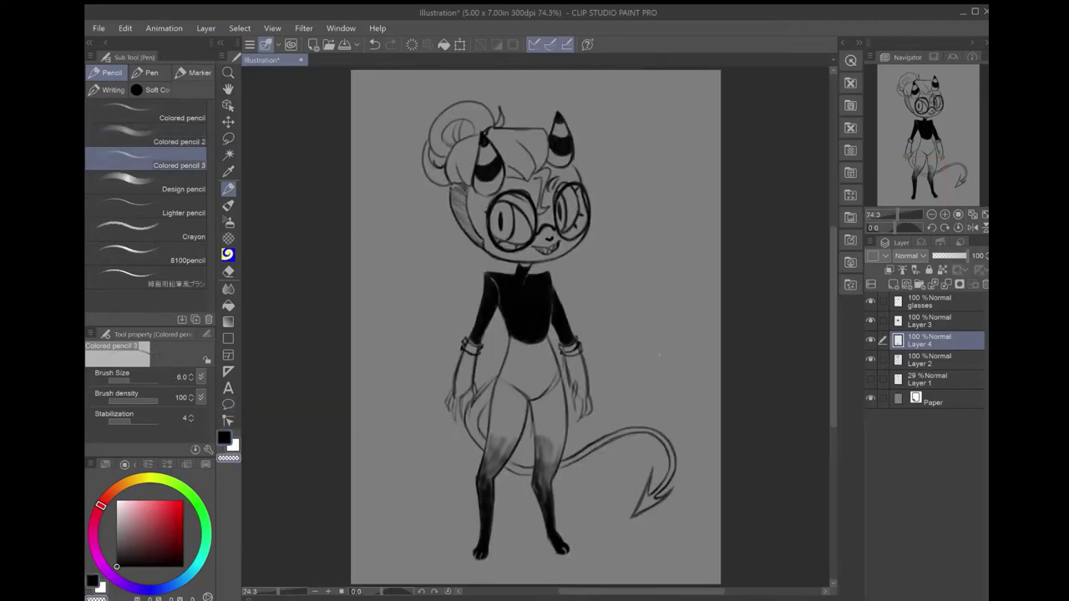
key(ctrl+e)
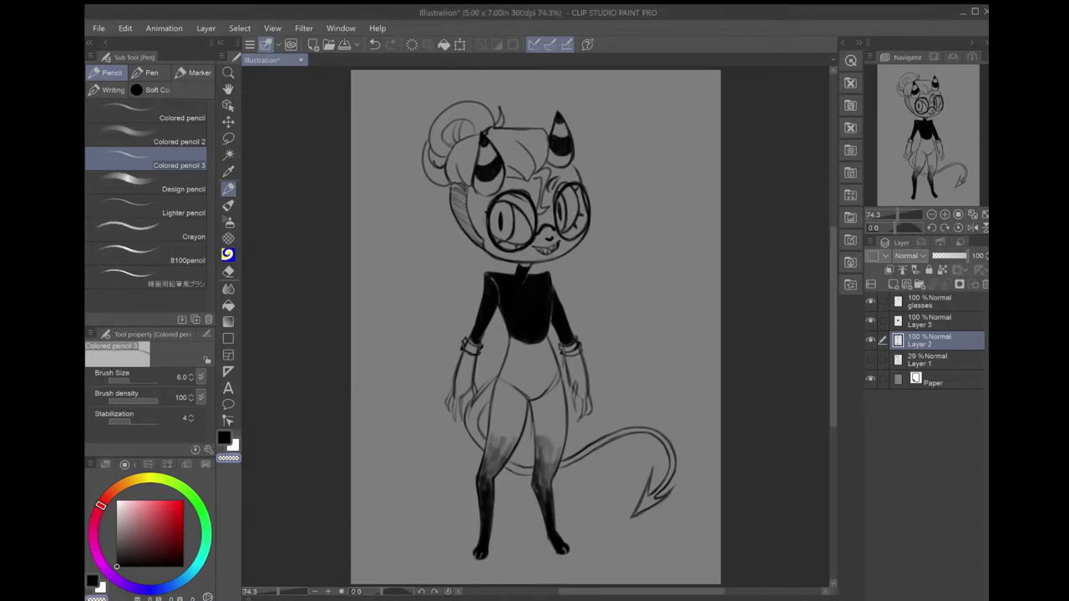
On a new layer above Layer 3, draw the trousers' curved waistline, hip sides and crotch lines.
click(869, 322)
key(ctrl+shift+n)
key(bracketright)
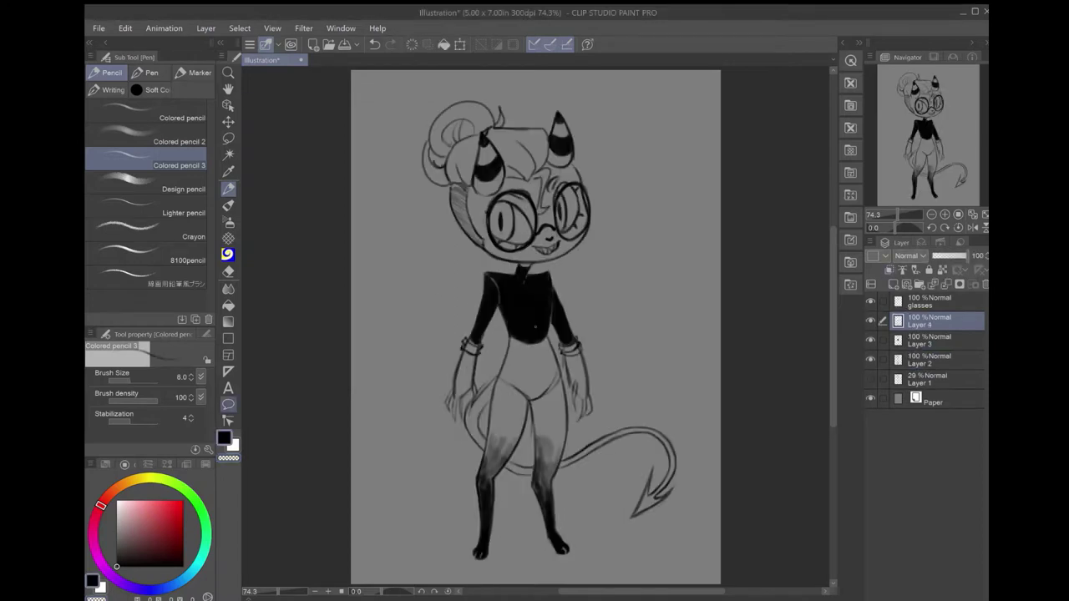
scroll(490, 369, up, 5)
mouse_move(697, 250)
mouse_down()
mouse_move(609, 279)
mouse_move(690, 266)
mouse_up()
drag(585, 351, 548, 288)
mouse_move(527, 225)
mouse_down()
mouse_move(687, 244)
mouse_move(710, 359)
mouse_move(483, 338)
mouse_up()
mouse_move(525, 355)
mouse_down()
mouse_move(593, 420)
mouse_move(575, 541)
mouse_up()
drag(594, 409, 675, 343)
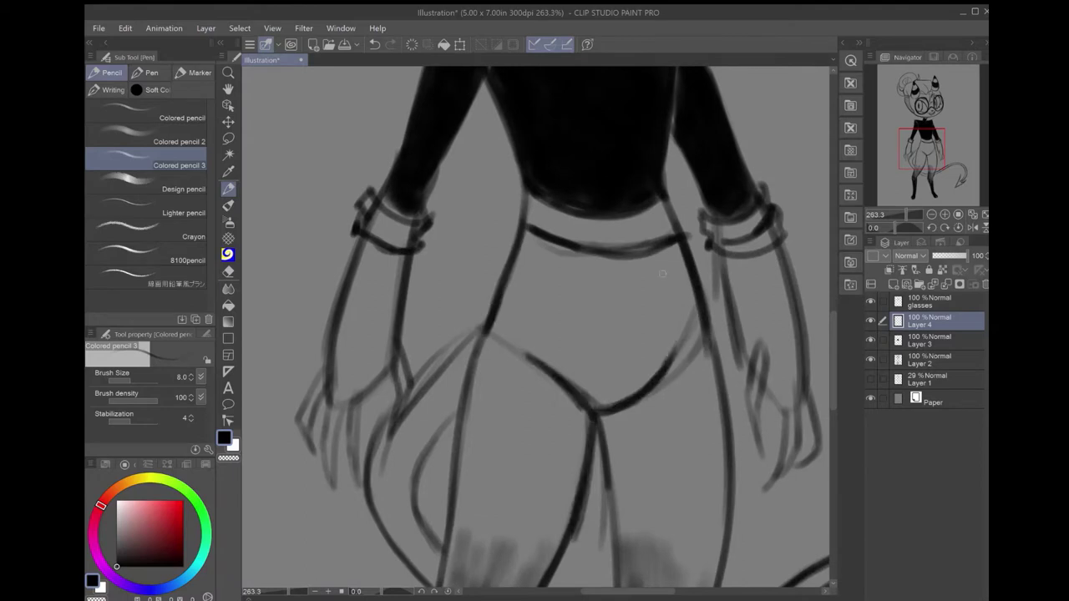
Outline the inner and outer edges of the left trouser leg down to the knee.
drag(585, 501, 627, 292)
drag(643, 244, 553, 443)
drag(610, 349, 543, 469)
drag(534, 334, 477, 380)
drag(596, 352, 481, 540)
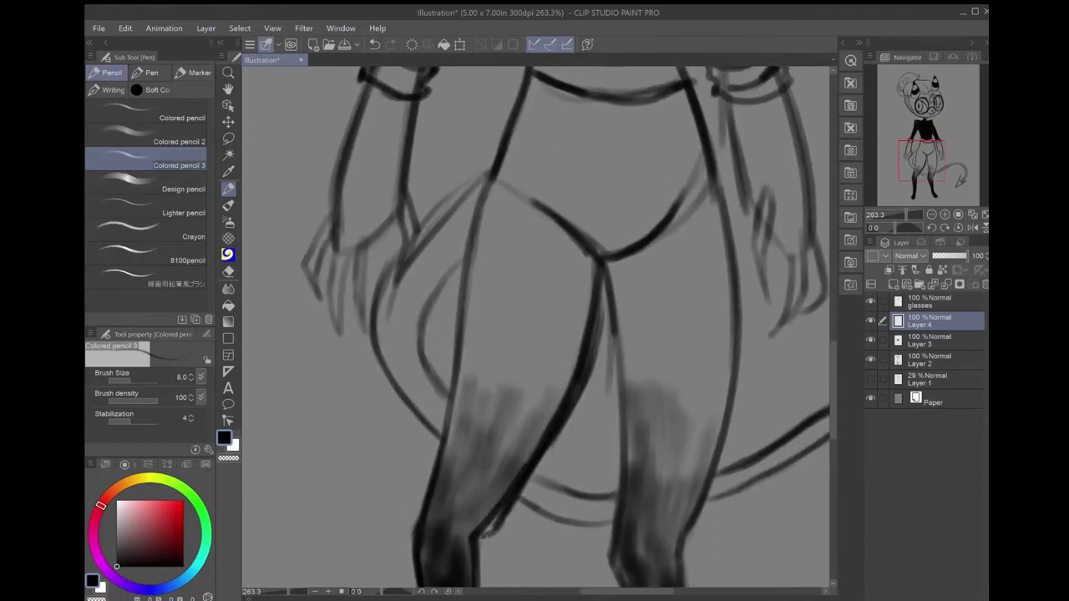
drag(493, 176, 443, 392)
drag(466, 306, 409, 495)
drag(535, 335, 480, 314)
Outline the right trouser leg with a loose shape from the thigh down to above the ankle.
drag(643, 159, 655, 434)
drag(656, 435, 645, 313)
drag(632, 380, 589, 532)
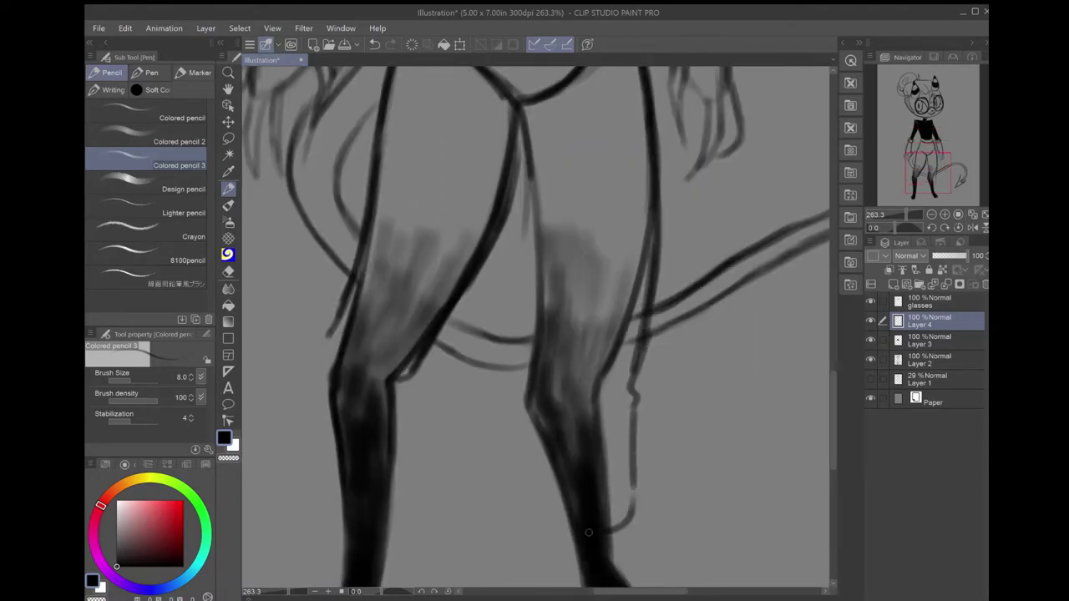
drag(526, 424, 547, 525)
drag(526, 184, 506, 468)
Outline the lower left trouser leg and draw rolled cuffs at both hems.
drag(418, 417, 530, 355)
drag(527, 305, 516, 417)
drag(516, 439, 455, 503)
drag(447, 251, 420, 442)
drag(434, 368, 424, 447)
drag(508, 315, 522, 329)
drag(689, 336, 747, 316)
On a new layer beneath the trouser outline, cover the leg shading inside the trousers with the background grey.
key(ctrl+shift+n)
drag(526, 398, 510, 461)
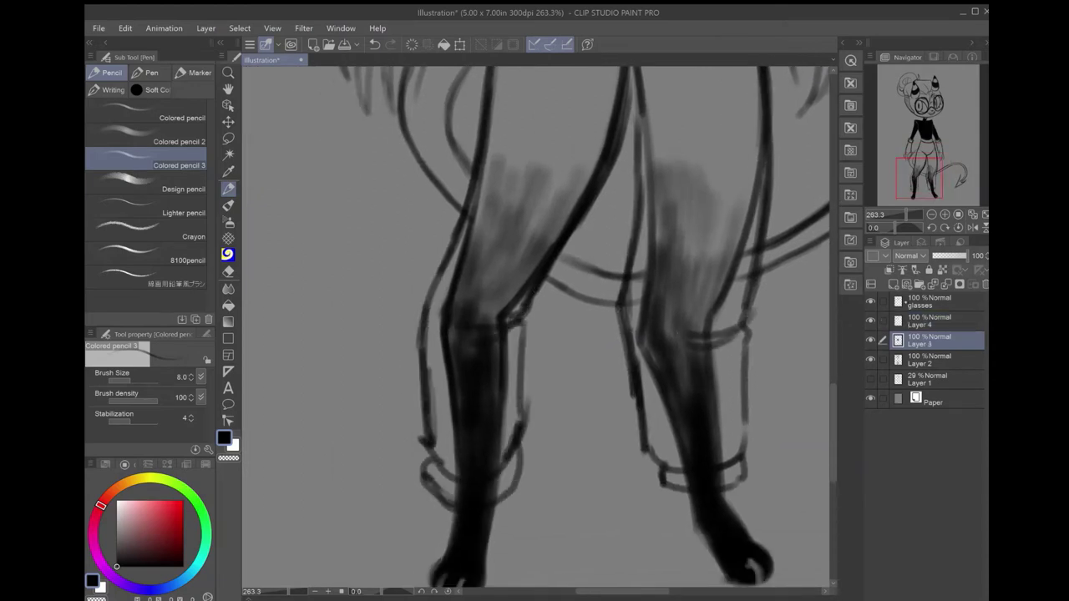
click(147, 138)
mouse_move(481, 501)
mouse_down()
mouse_move(476, 367)
mouse_move(543, 171)
mouse_move(476, 376)
mouse_up()
mouse_move(702, 367)
mouse_down()
mouse_move(693, 458)
mouse_move(668, 184)
mouse_move(718, 376)
mouse_up()
scroll(738, 407, up, 5)
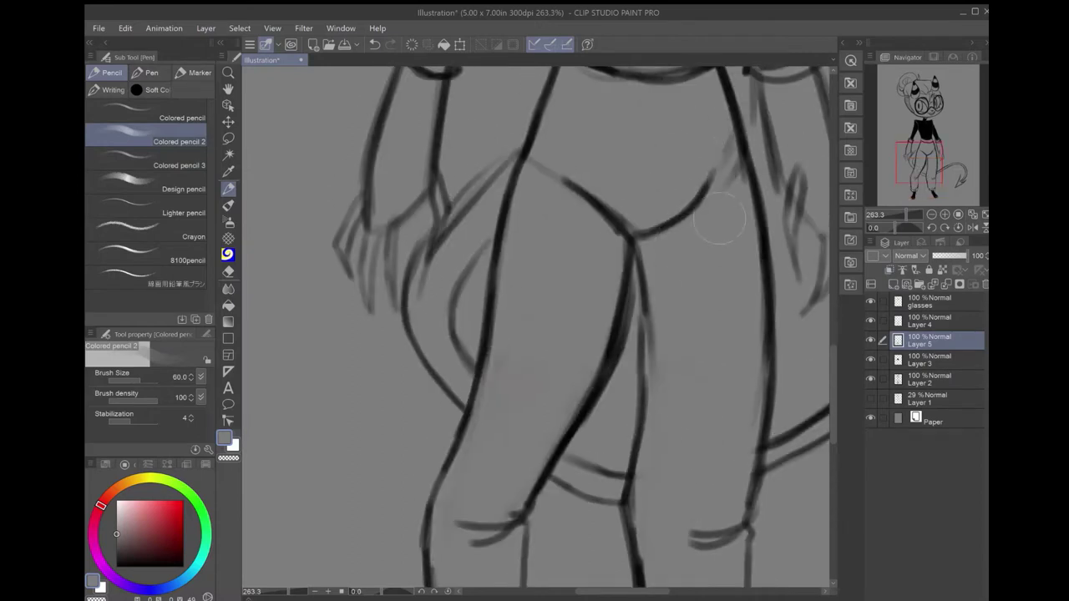
Draw the trousers' waistband, fly, button and two front pockets in black with Colored pencil 3.
key(ctrl+0)
key(c)
click(146, 163)
scroll(537, 286, up, 5)
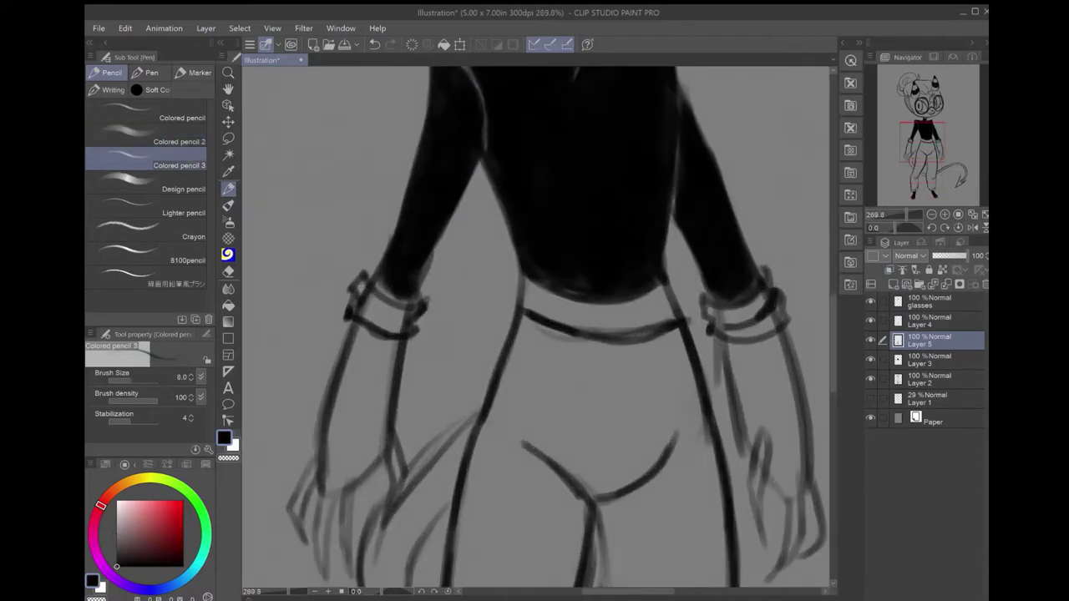
drag(623, 346, 608, 489)
drag(519, 342, 683, 337)
drag(558, 338, 545, 411)
drag(479, 415, 543, 411)
drag(653, 337, 673, 408)
drag(675, 409, 709, 416)
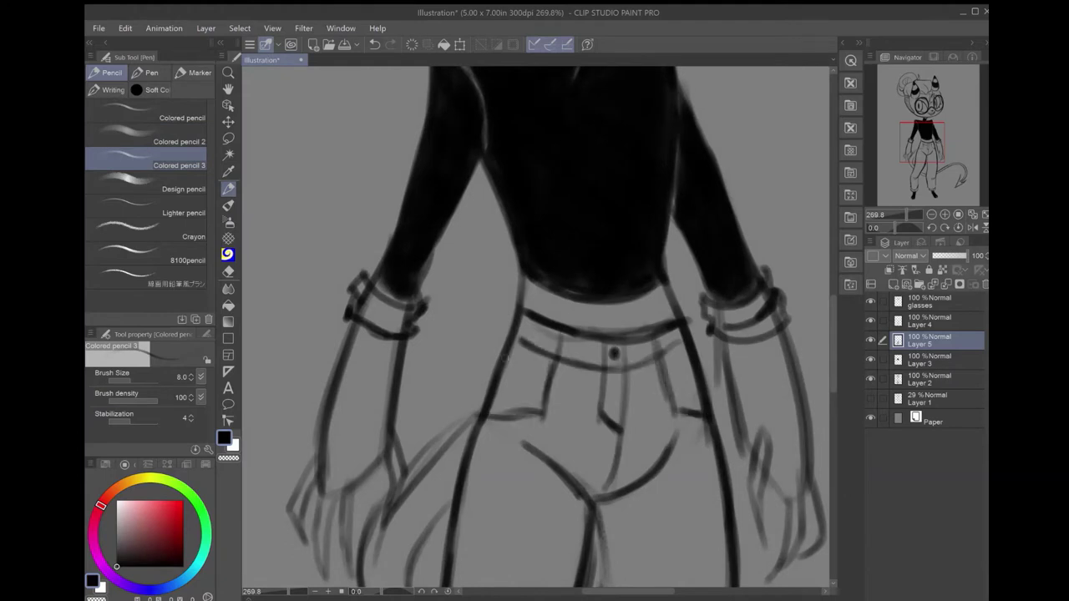
Undo the erasing on Layer 5 and erase the lower left trouser leg's outline on Layer 4 instead.
key(ctrl+0)
key(e)
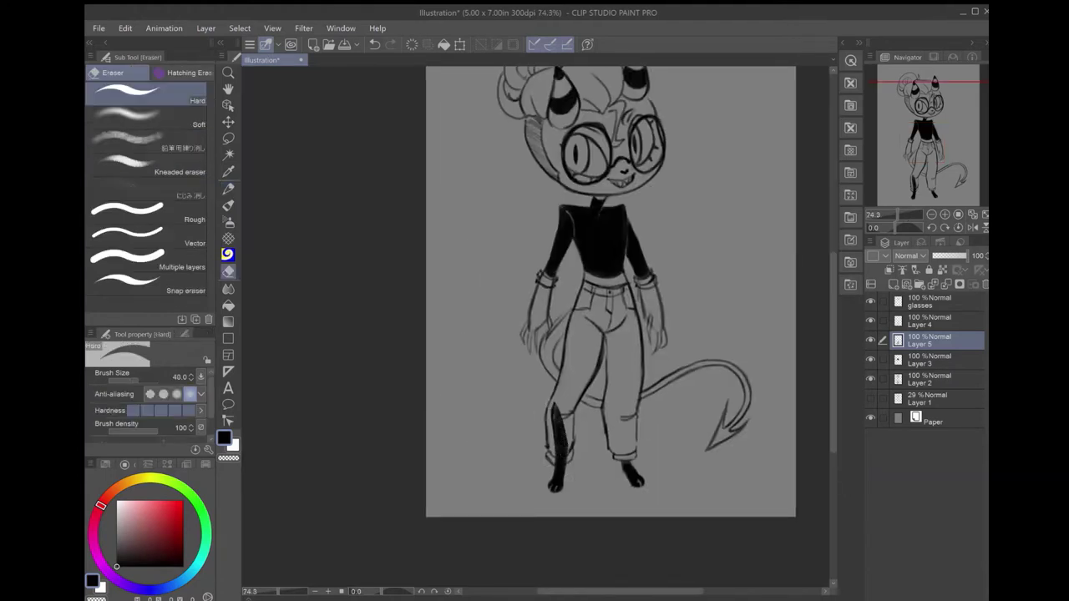
key(ctrl+z)
key(ctrl+z)
scroll(544, 390, up, 5)
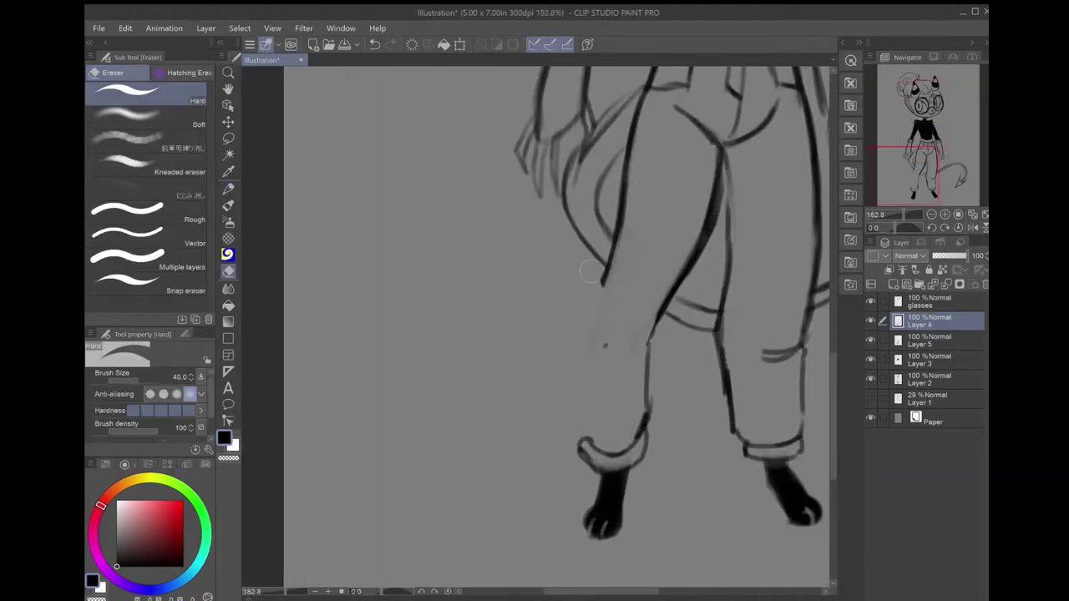
Redraw the lower left trouser leg's outline down to its cuff and add short fold lines at the knee.
key(p)
drag(620, 243, 595, 332)
drag(610, 275, 583, 436)
drag(665, 316, 636, 443)
drag(653, 319, 628, 359)
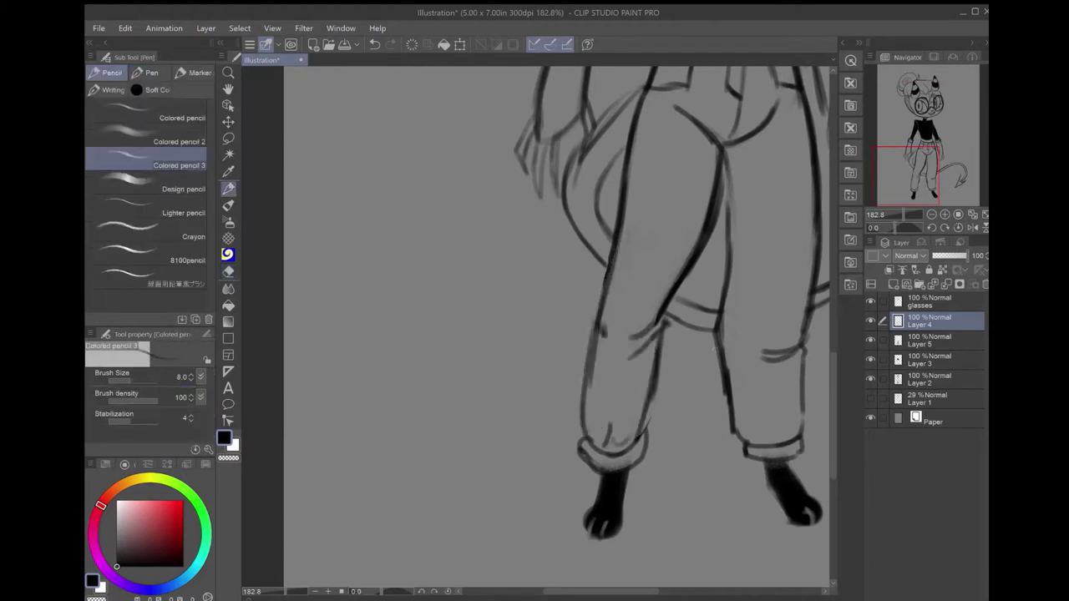
drag(622, 196, 583, 394)
mouse_move(614, 241)
mouse_down()
mouse_move(586, 346)
mouse_move(617, 361)
mouse_up()
key(ctrl+z)
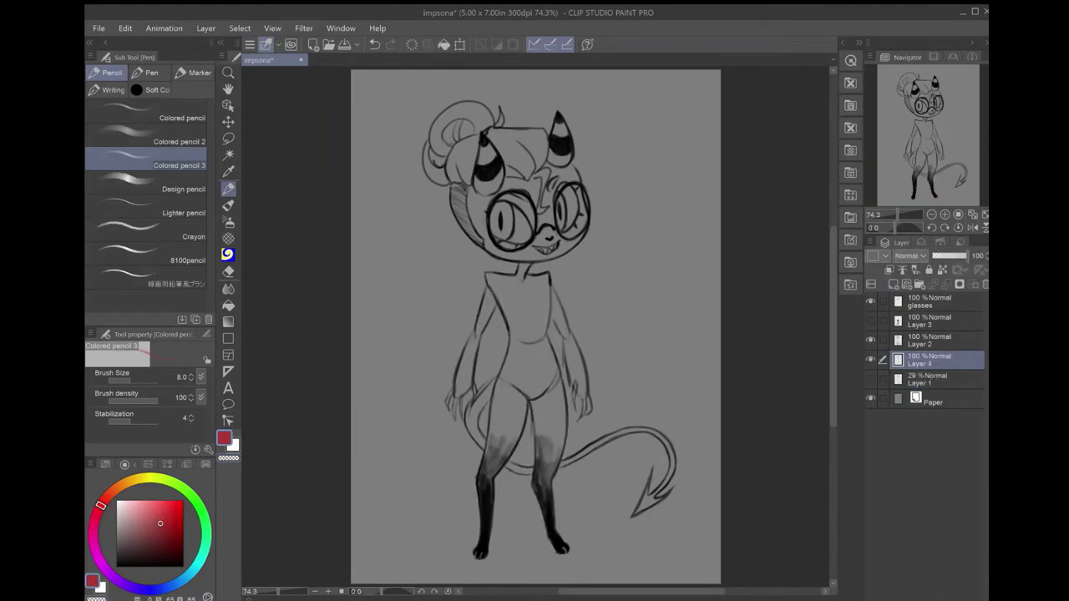
Fill the face, ear and neck with red on Layer 4 beneath the line art using Colored pencil 2.
click(179, 141)
scroll(417, 192, up, 5)
drag(317, 334, 351, 393)
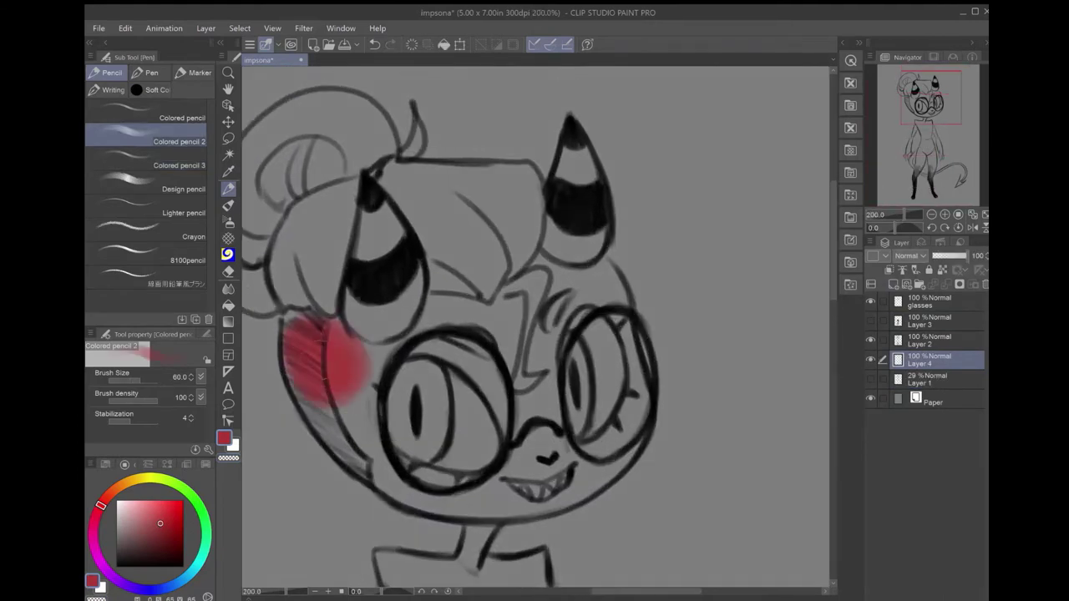
mouse_move(292, 350)
mouse_down()
mouse_move(451, 501)
mouse_move(585, 489)
mouse_move(635, 401)
mouse_move(609, 294)
mouse_move(456, 343)
mouse_move(501, 442)
mouse_move(585, 360)
mouse_up()
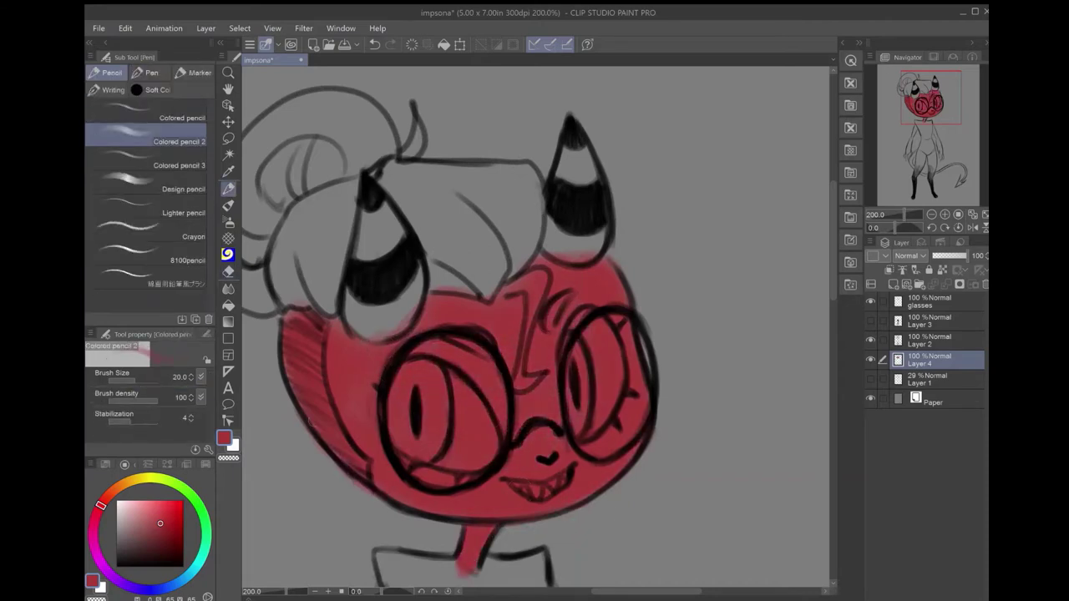
Paint the torso, left arm and hand, and the upper part of the tail red.
scroll(535, 334, down, 5)
key(bracketright)
key(bracketright)
mouse_move(401, 368)
mouse_down()
mouse_move(468, 359)
mouse_move(501, 426)
mouse_move(539, 415)
mouse_move(522, 522)
mouse_move(434, 518)
mouse_move(601, 385)
mouse_up()
drag(514, 368, 542, 250)
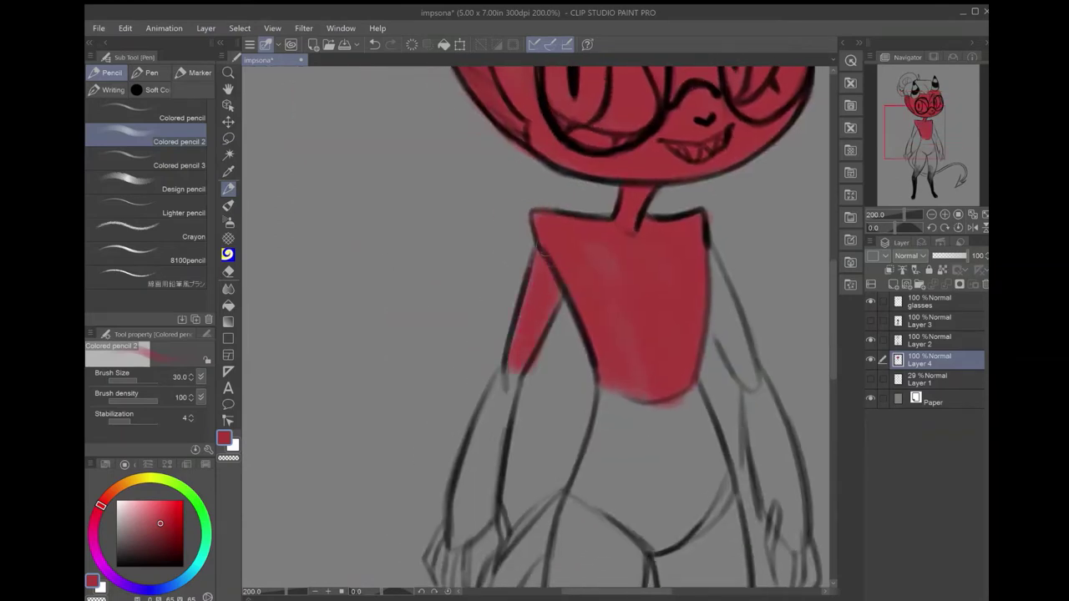
mouse_move(516, 386)
mouse_down()
mouse_move(468, 510)
mouse_move(501, 309)
mouse_move(451, 209)
mouse_up()
mouse_move(472, 338)
mouse_down()
mouse_move(418, 468)
mouse_move(467, 360)
mouse_move(452, 342)
mouse_up()
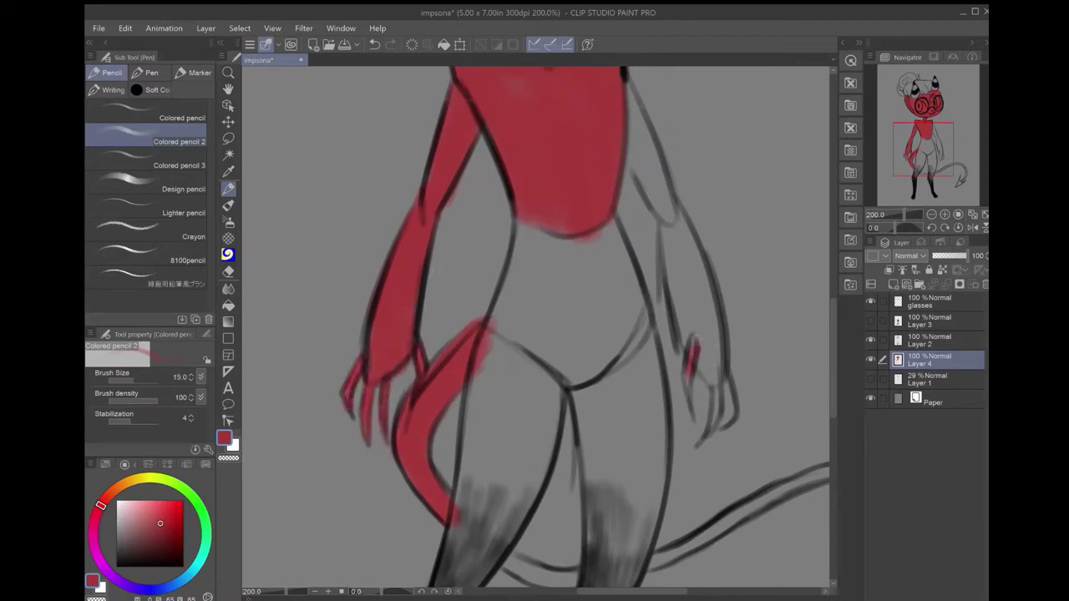
Paint the remaining arm and hand, then the waist and hips, red on Layer 4 with a size 30 brush.
drag(720, 376, 708, 430)
drag(585, 334, 560, 388)
mouse_move(689, 372)
mouse_down()
mouse_move(672, 431)
mouse_move(605, 142)
mouse_up()
drag(618, 276, 593, 409)
drag(585, 292, 568, 418)
mouse_move(493, 275)
mouse_down()
mouse_move(476, 392)
mouse_move(518, 426)
mouse_up()
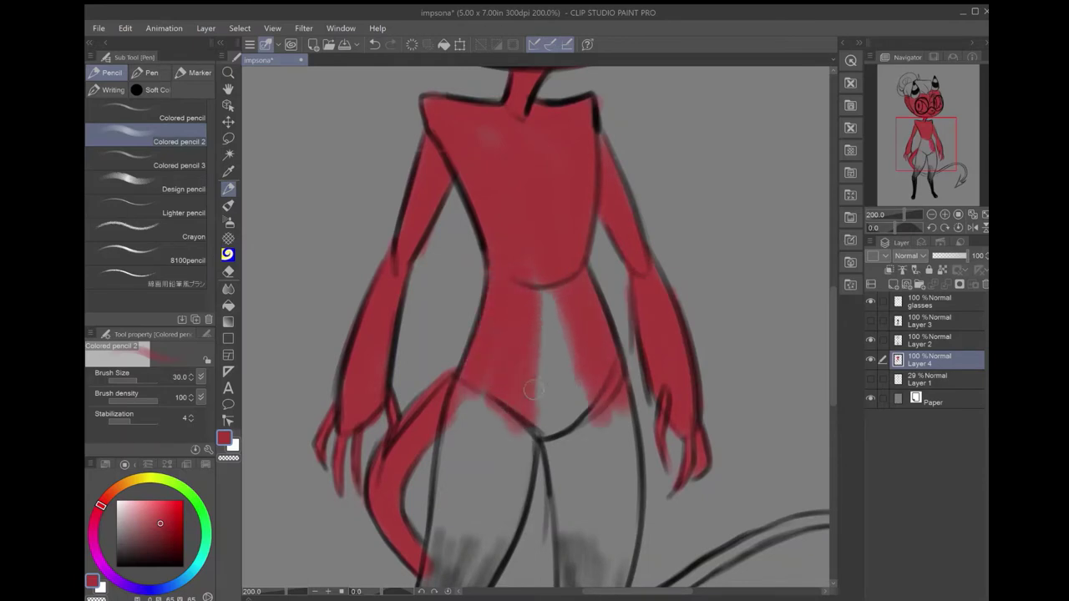
drag(543, 284, 588, 403)
drag(543, 434, 485, 234)
drag(547, 217, 552, 418)
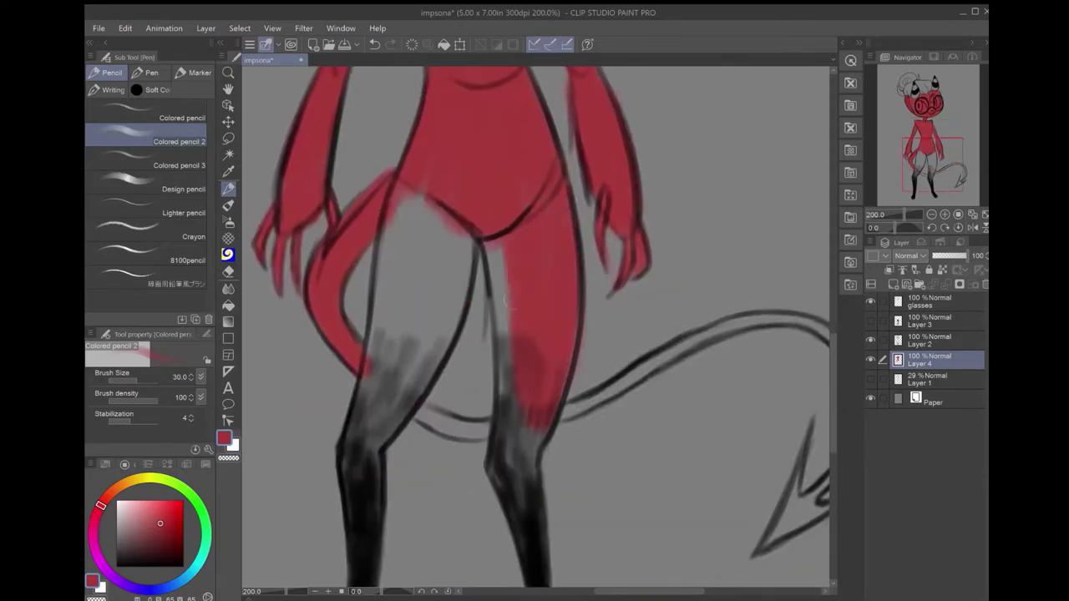
Paint the thighs and the tail section behind the legs red, blending the colour into the black lower legs and feet.
drag(502, 233, 468, 401)
mouse_move(418, 200)
mouse_down()
mouse_move(401, 343)
mouse_move(380, 351)
mouse_move(375, 442)
mouse_up()
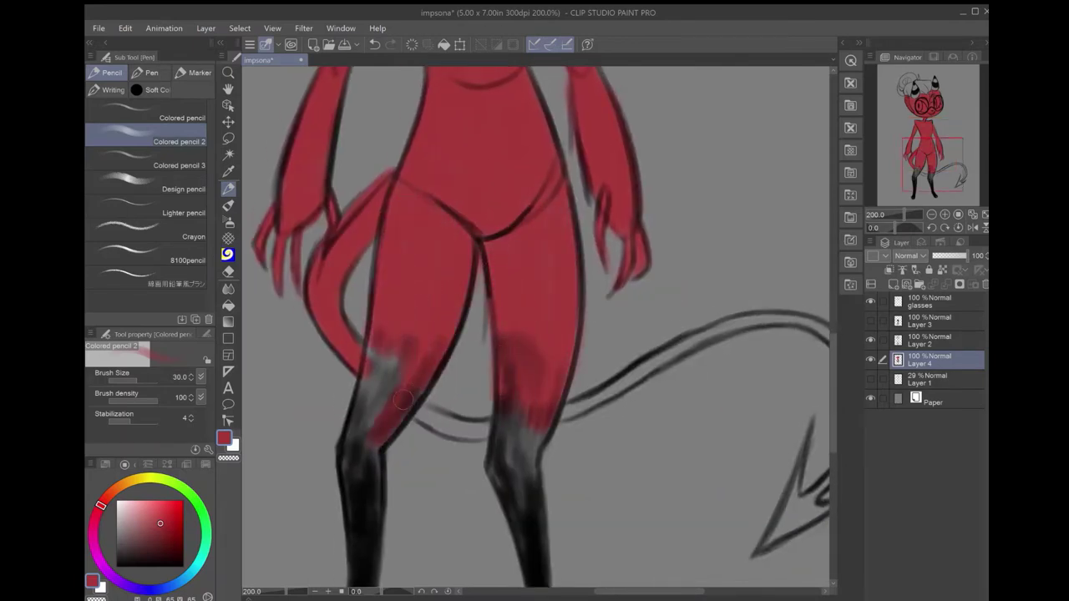
drag(393, 351, 355, 446)
drag(488, 430, 409, 402)
drag(515, 387, 512, 468)
drag(511, 468, 543, 325)
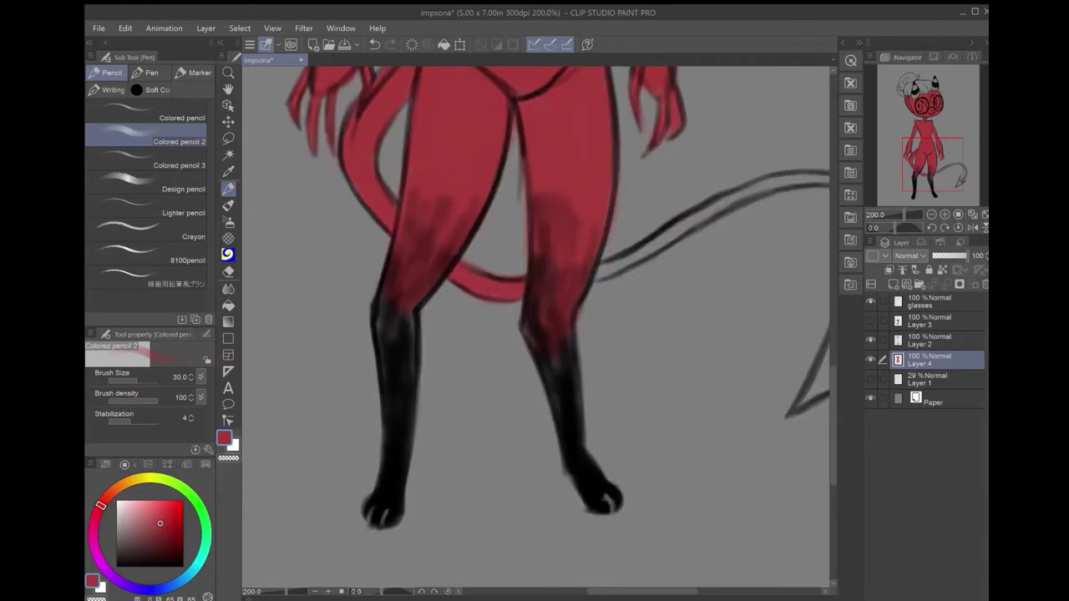
drag(382, 311, 393, 347)
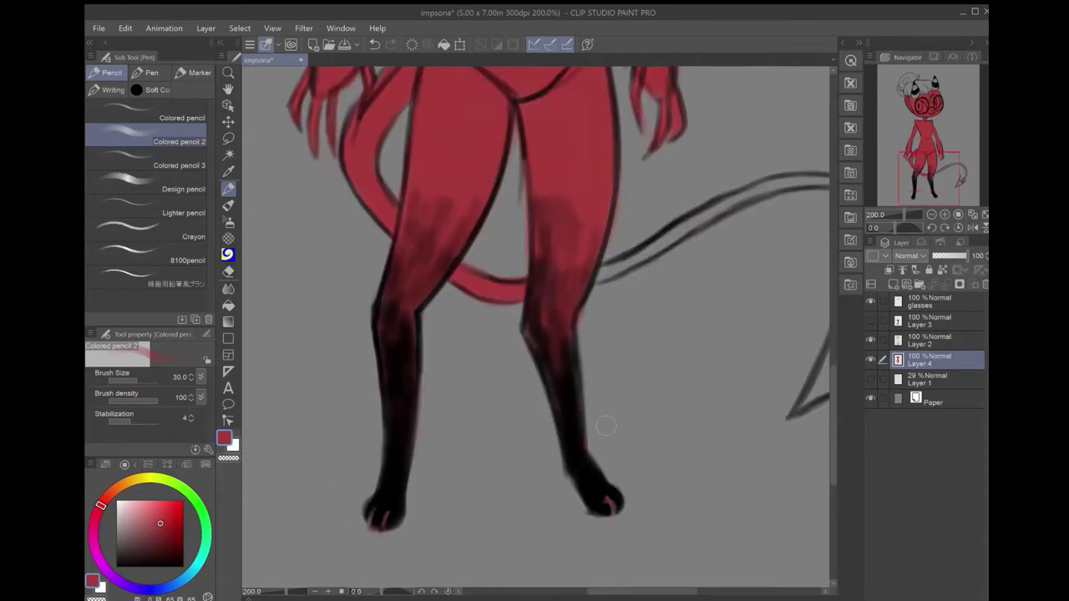
drag(607, 426, 381, 551)
Paint the curved tail and its arrow-shaped tip red with brush size 20.
key(bracketleft)
mouse_move(368, 405)
mouse_down()
mouse_move(533, 313)
mouse_move(567, 307)
mouse_move(674, 386)
mouse_move(635, 471)
mouse_move(573, 535)
mouse_up()
mouse_move(614, 430)
mouse_down()
mouse_move(667, 473)
mouse_move(618, 493)
mouse_up()
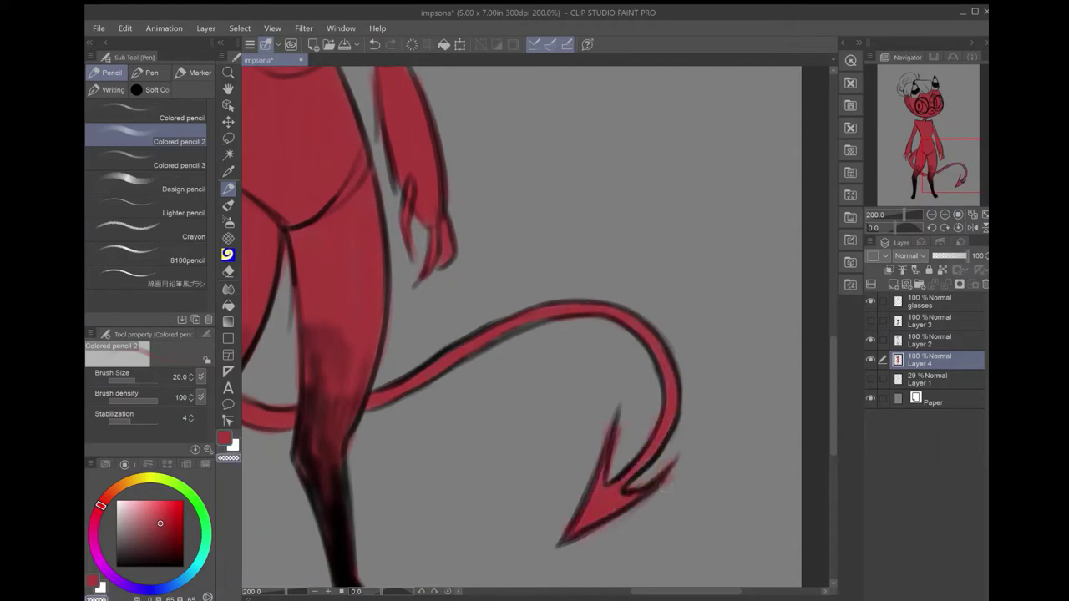
key(ctrl+0)
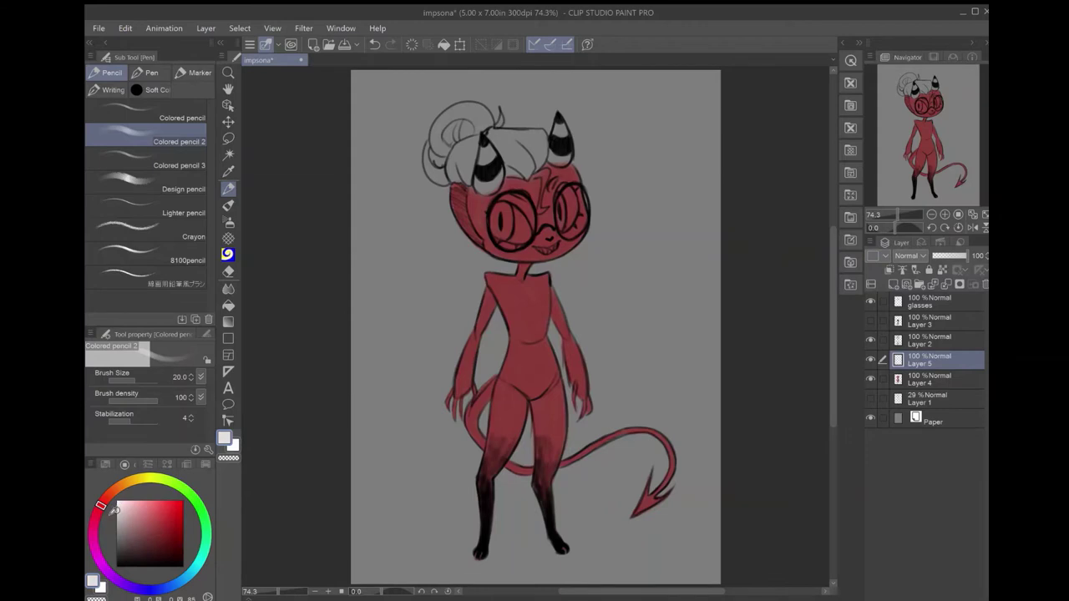
Paint the fringe's edges, the forehead strand, the small top wisp and the bun's edges off-white on Layer 5.
scroll(506, 134, up, 7)
mouse_move(438, 142)
mouse_down()
mouse_move(618, 255)
mouse_move(660, 146)
mouse_up()
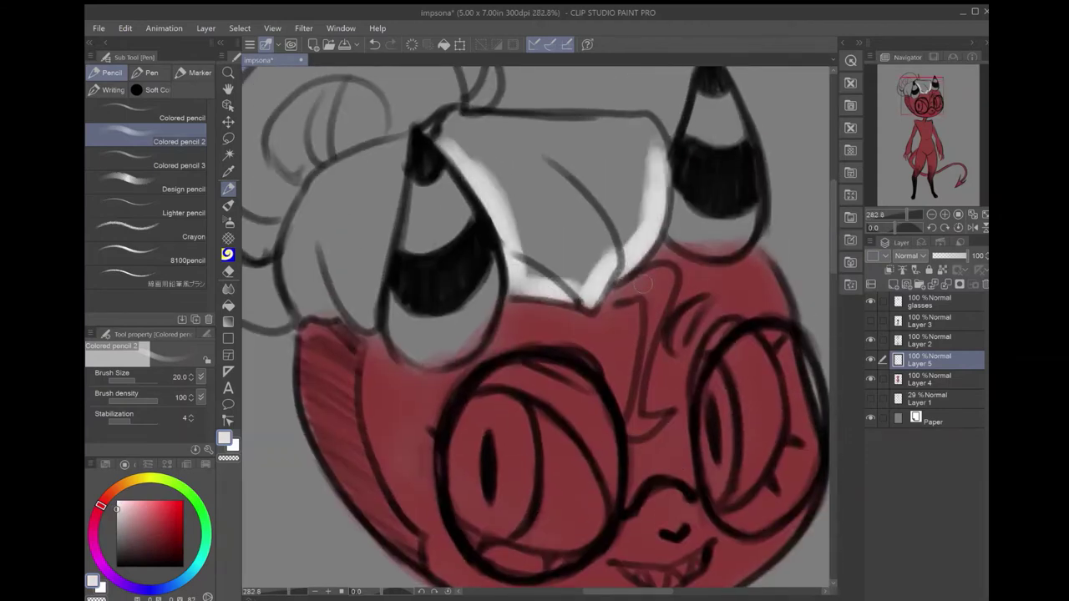
mouse_move(643, 284)
mouse_down()
mouse_move(650, 333)
mouse_move(632, 426)
mouse_move(664, 418)
mouse_up()
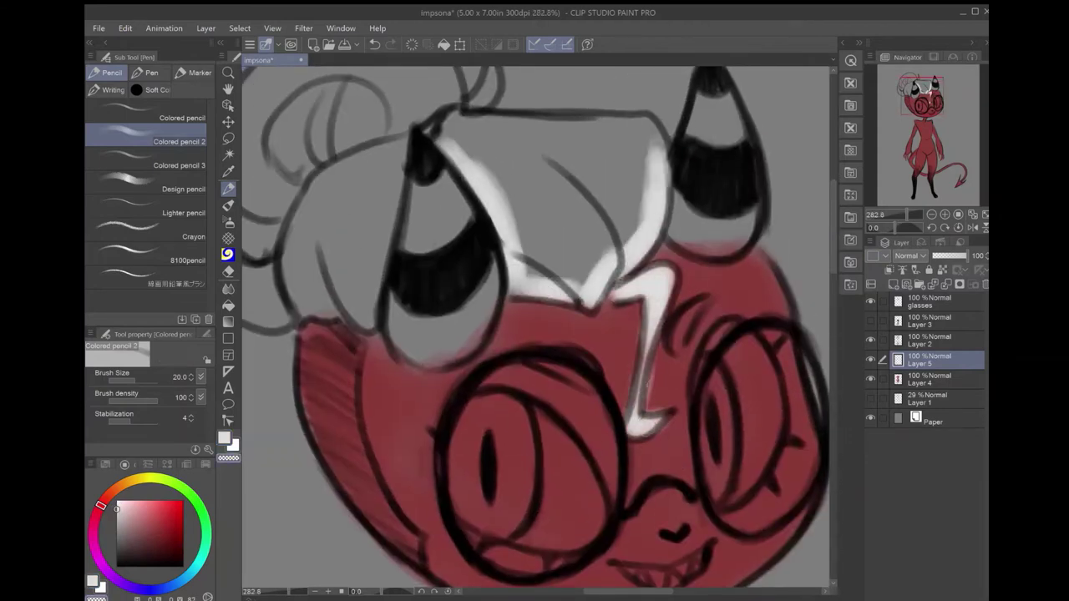
scroll(535, 335, up, 3)
drag(501, 159, 489, 205)
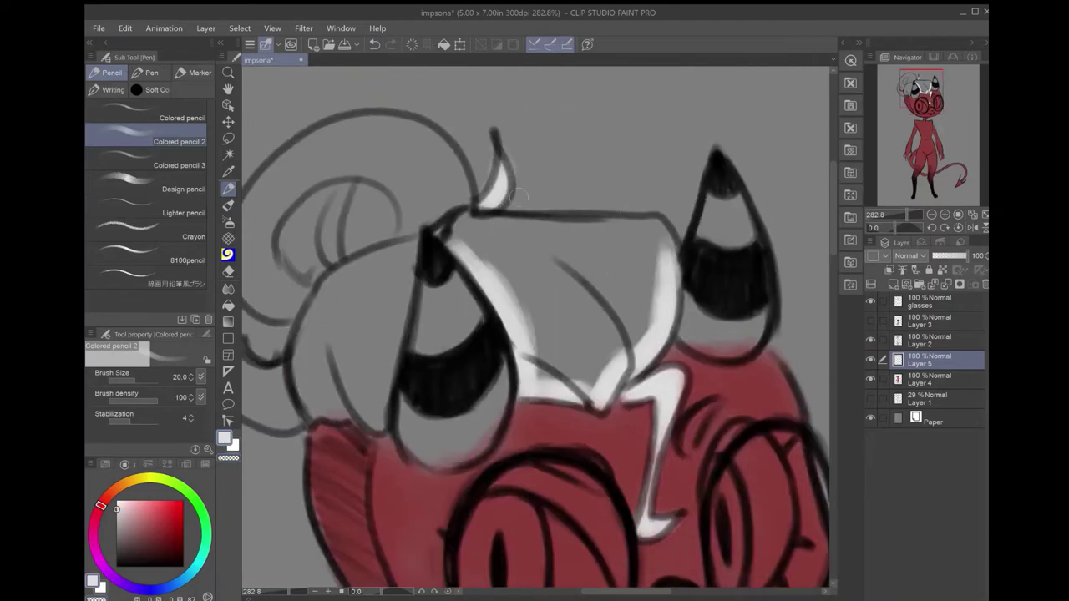
mouse_move(672, 300)
mouse_down()
mouse_move(654, 224)
mouse_move(463, 251)
mouse_up()
drag(501, 292, 647, 335)
drag(556, 267, 535, 401)
mouse_move(551, 322)
mouse_down()
mouse_move(418, 455)
mouse_move(360, 309)
mouse_up()
mouse_move(623, 246)
mouse_down()
mouse_move(585, 180)
mouse_move(399, 250)
mouse_move(380, 351)
mouse_move(455, 410)
mouse_move(401, 318)
mouse_up()
Fill the bun, side hair and fringe with off-white using brush size 40.
key(bracketright)
key(bracketright)
key(bracketright)
key(bracketright)
key(bracketright)
key(bracketleft)
key(bracketleft)
drag(501, 192, 602, 242)
drag(518, 208, 409, 309)
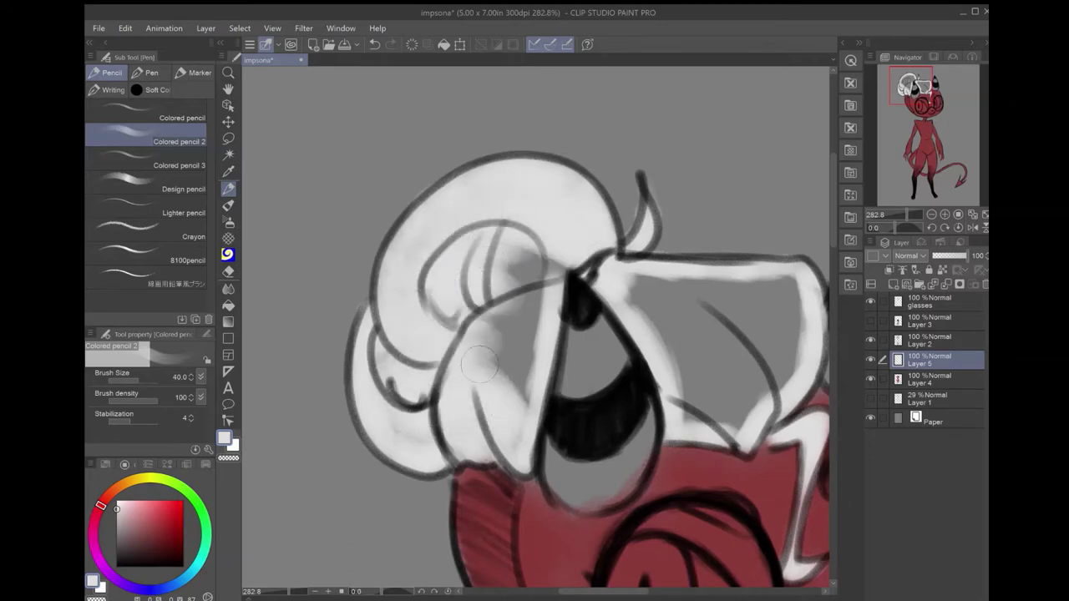
mouse_move(468, 401)
mouse_down()
mouse_move(511, 242)
mouse_move(522, 443)
mouse_up()
drag(417, 242, 384, 368)
drag(585, 292, 424, 276)
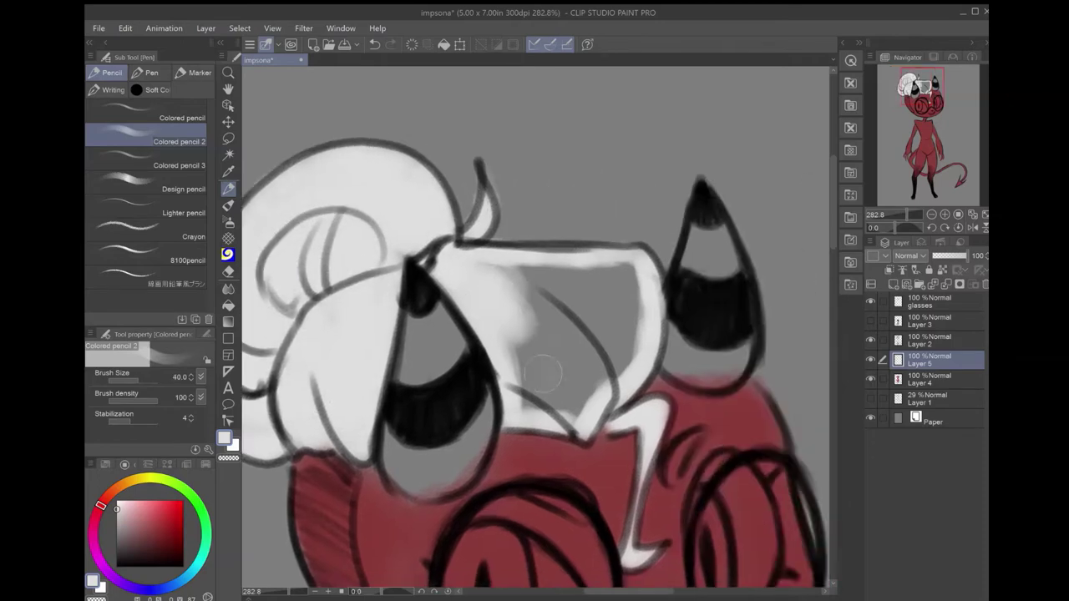
mouse_move(618, 275)
mouse_down()
mouse_move(518, 284)
mouse_move(575, 403)
mouse_up()
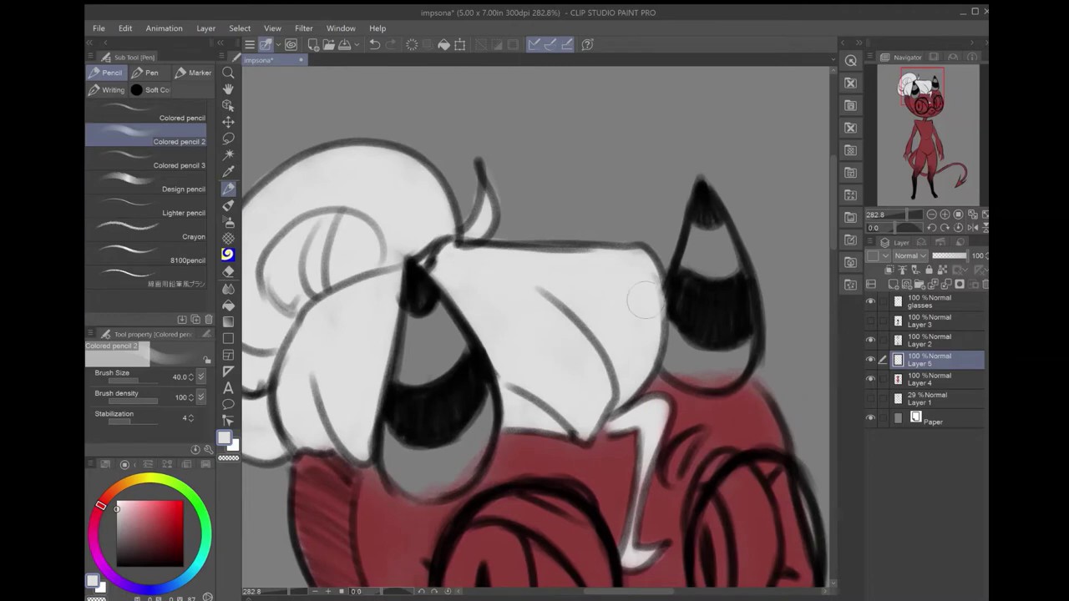
Paint the light bands of both horns pure white, using a smaller brush for the second horn.
mouse_move(434, 317)
mouse_down()
mouse_move(477, 468)
mouse_move(418, 493)
mouse_up()
drag(418, 300, 468, 443)
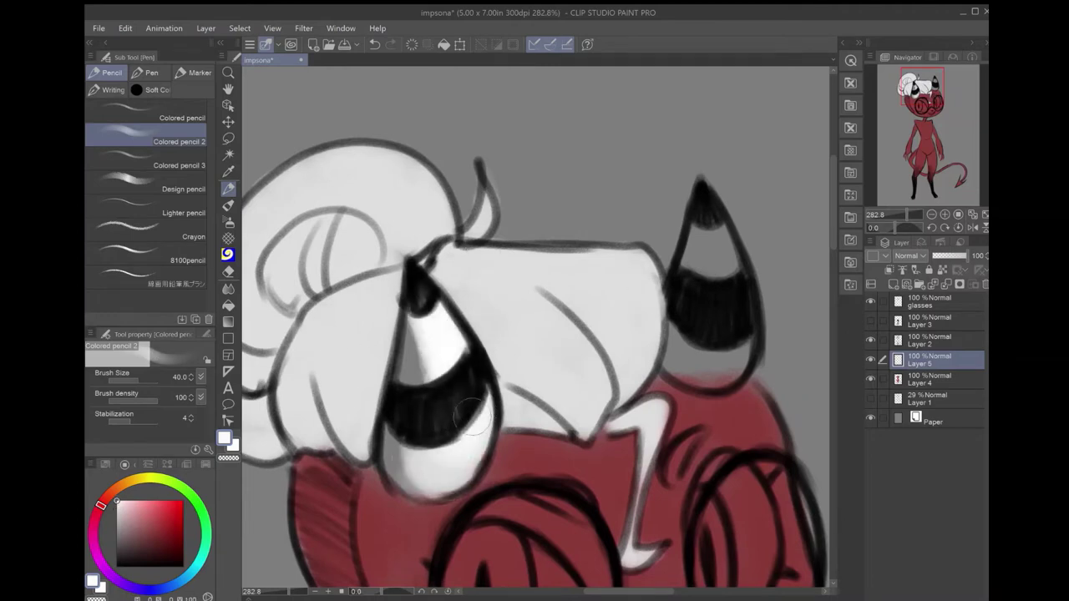
drag(434, 485, 415, 359)
drag(702, 213, 722, 276)
key(ctrl+z)
key(bracketleft)
mouse_move(681, 309)
mouse_down()
mouse_move(719, 380)
mouse_move(703, 327)
mouse_up()
Paint both eyes golden yellow on a new layer above Layer 4 with brush size 25.
scroll(704, 328, down, 5)
click(131, 483)
click(150, 509)
click(939, 284)
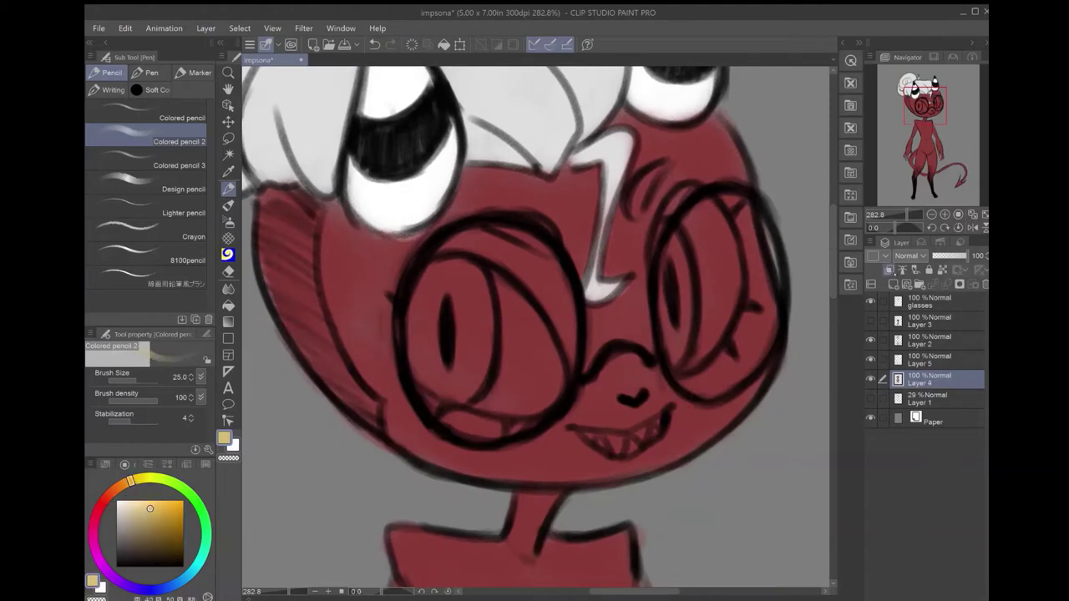
mouse_move(468, 275)
mouse_down()
mouse_move(534, 351)
mouse_move(468, 401)
mouse_move(435, 284)
mouse_move(511, 305)
mouse_up()
drag(665, 247, 678, 360)
drag(668, 226, 723, 205)
drag(660, 188, 689, 336)
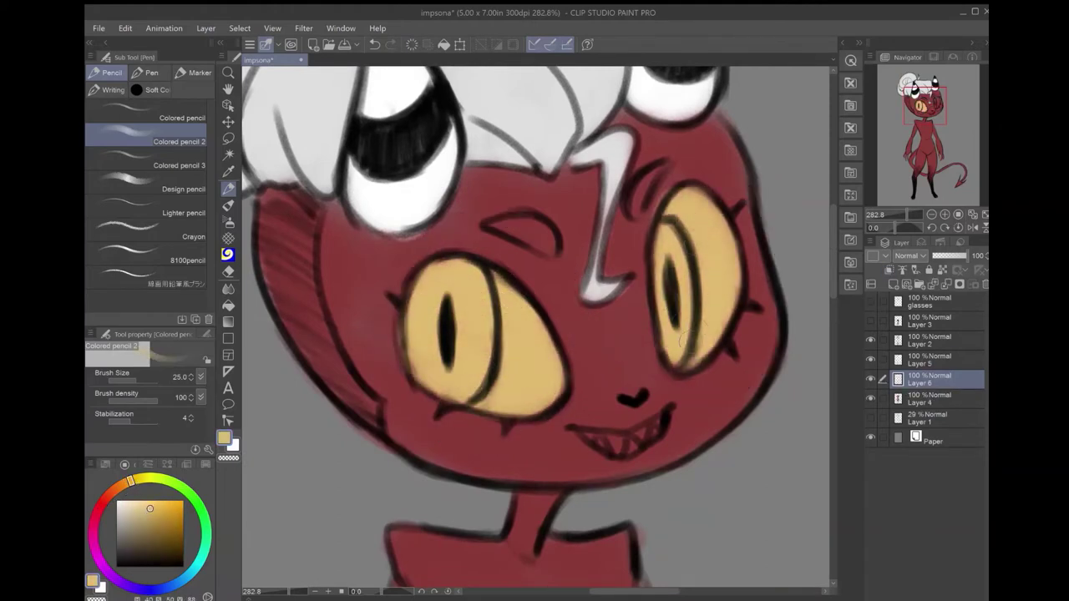
Paint both irises orange-red on a new layer clipped to the yellow eye layer, and intensify their red with a colour adjustment.
click(894, 284)
click(889, 270)
click(119, 486)
click(134, 512)
click(167, 524)
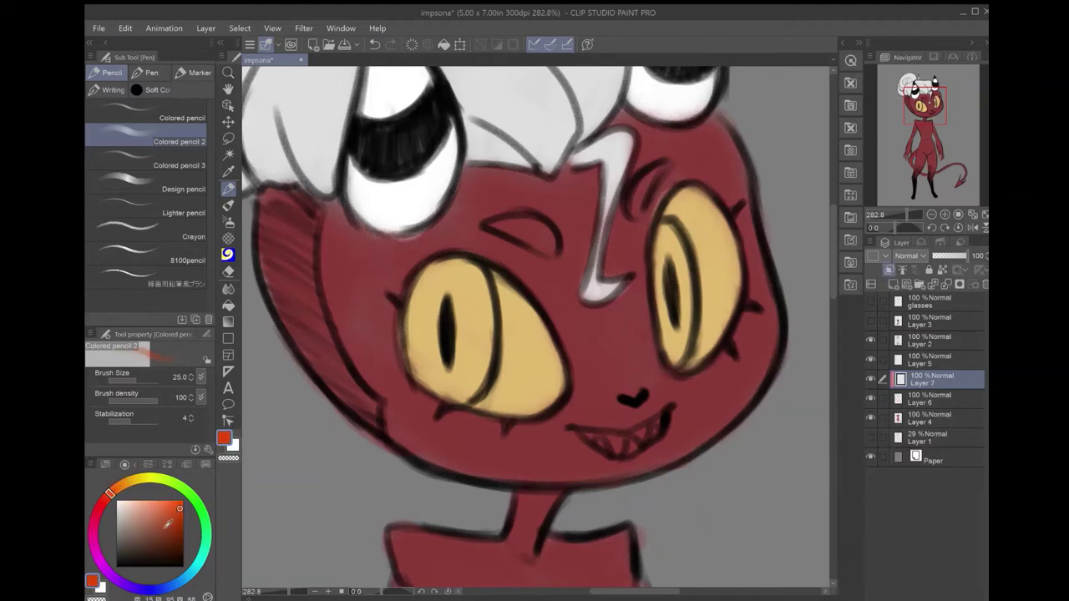
mouse_move(445, 331)
mouse_down()
mouse_move(480, 275)
mouse_move(493, 359)
mouse_up()
drag(668, 230, 681, 351)
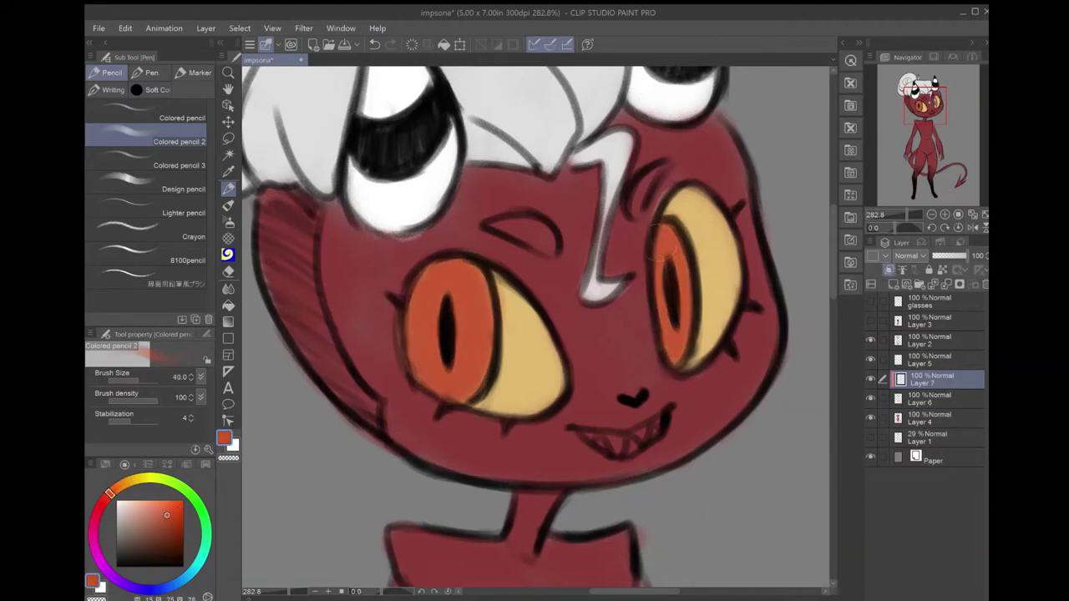
key(ctrl+0)
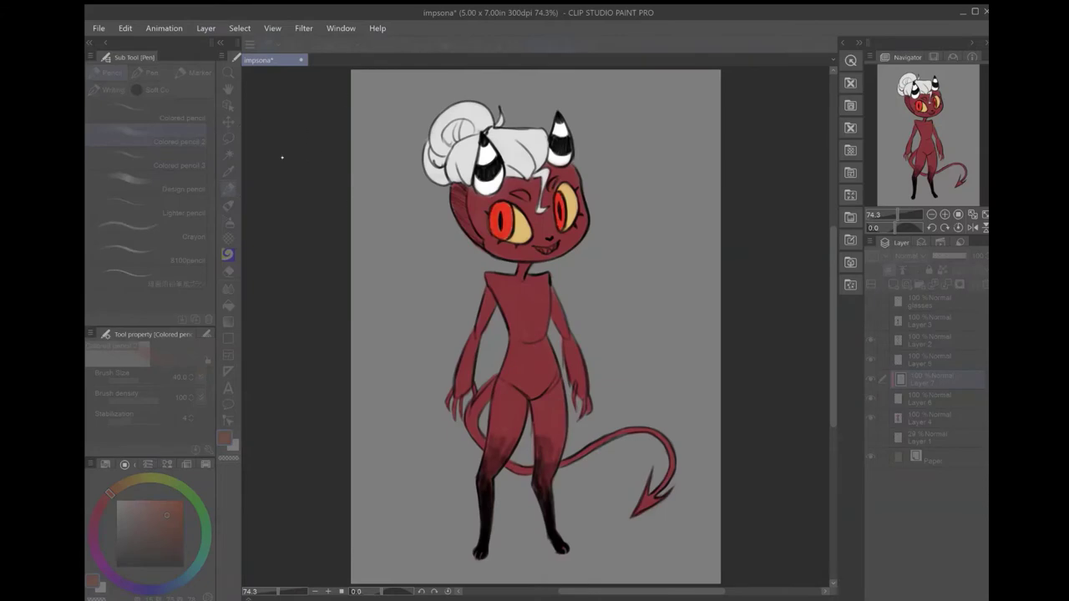
key(Return)
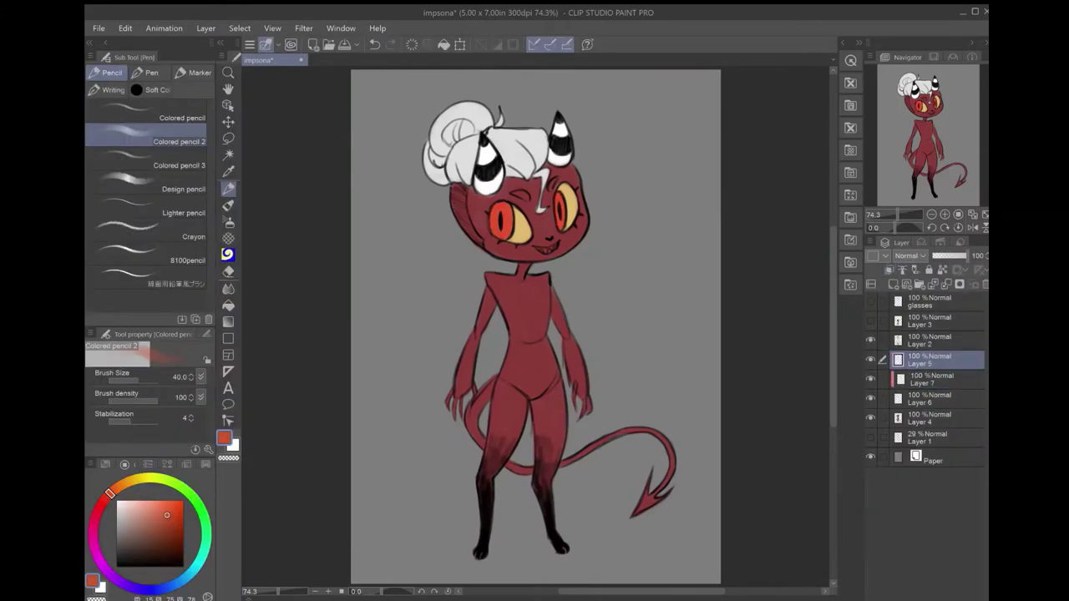
Paint the teeth white and the eyebrows off-white on Layer 5.
scroll(434, 296, up, 5)
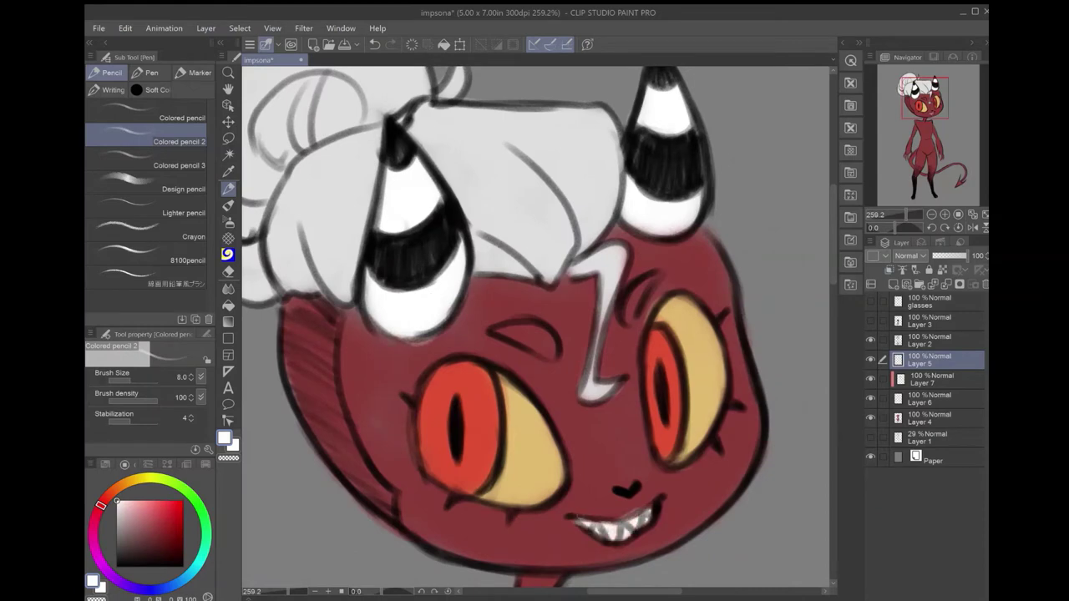
drag(547, 348, 501, 332)
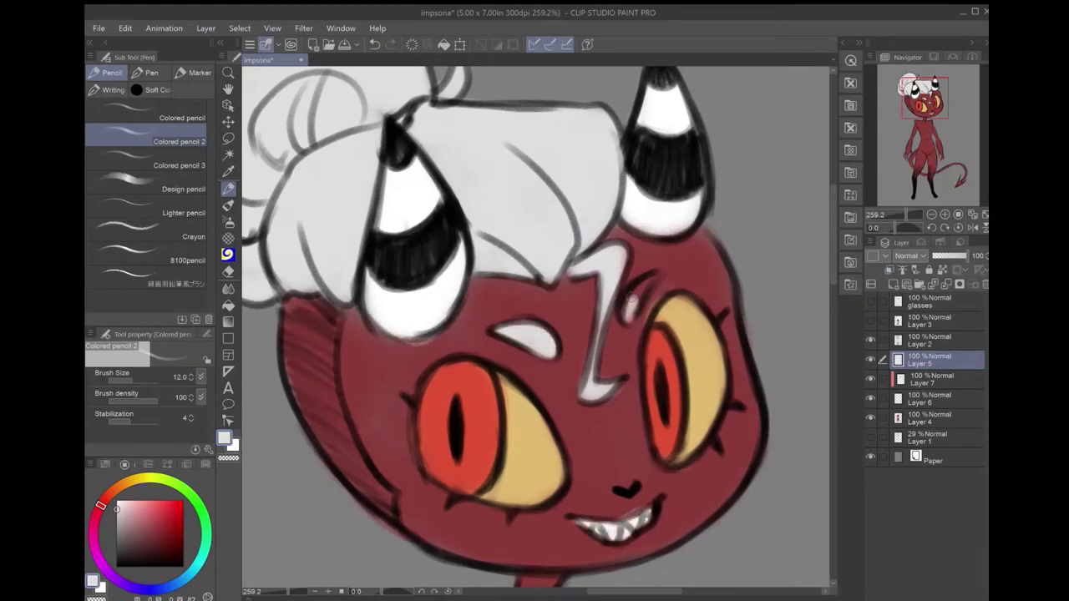
key(ctrl+0)
Show Layer 3 and the glasses layer, and add a new layer directly above Layer 7.
click(870, 320)
click(870, 301)
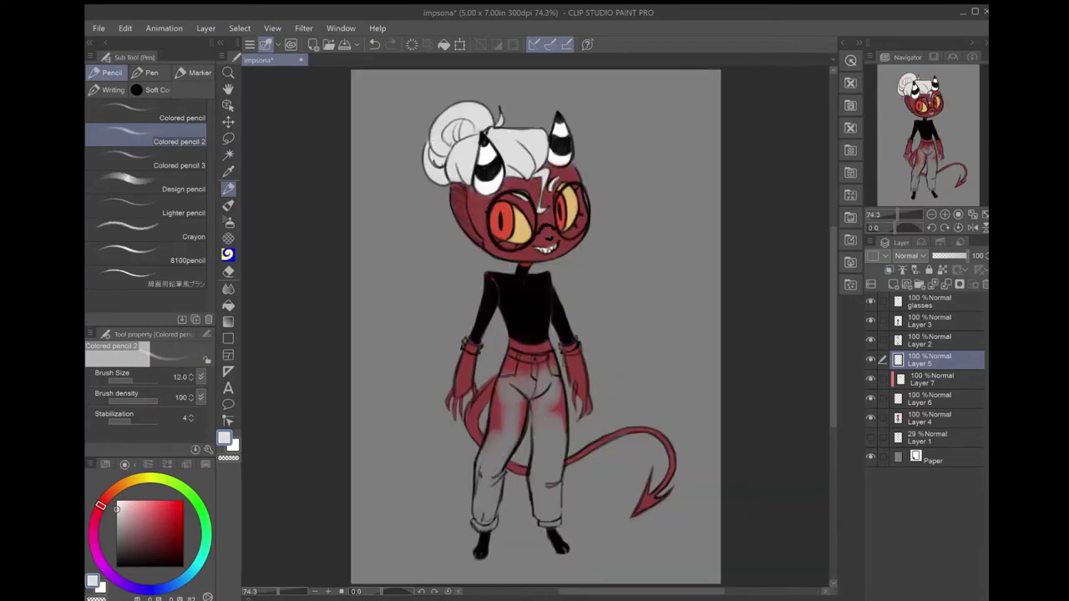
click(931, 381)
click(893, 284)
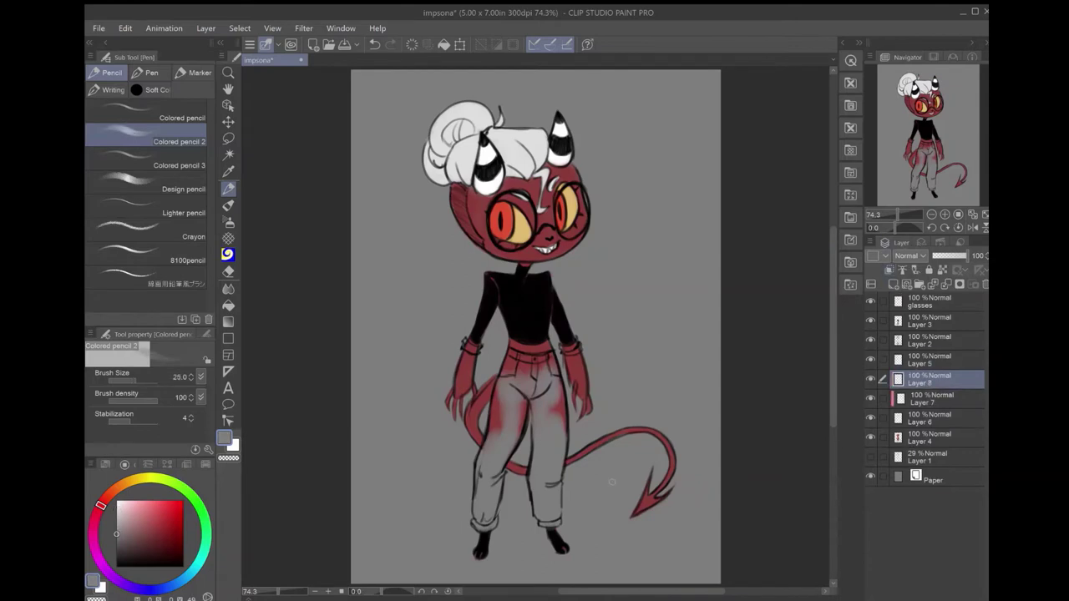
Fill the trousers with mid grey on the new layer, covering the red from waistband to legs, with brush size 30.
scroll(612, 482, up, 5)
drag(509, 217, 584, 284)
drag(467, 317, 502, 493)
drag(677, 250, 702, 467)
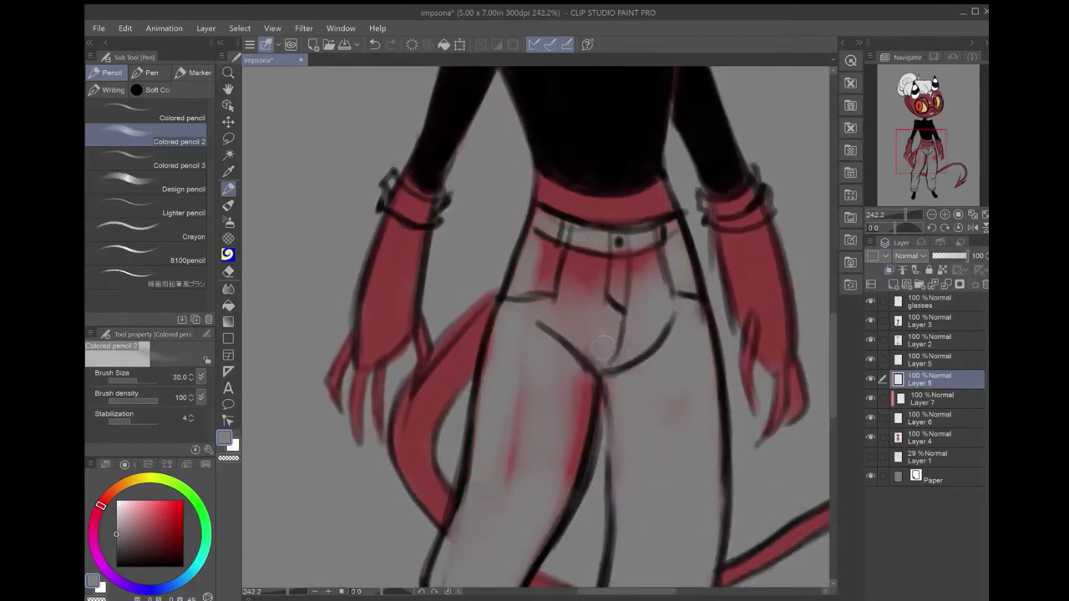
drag(601, 347, 518, 485)
mouse_move(543, 251)
mouse_down()
mouse_move(660, 284)
mouse_move(670, 241)
mouse_up()
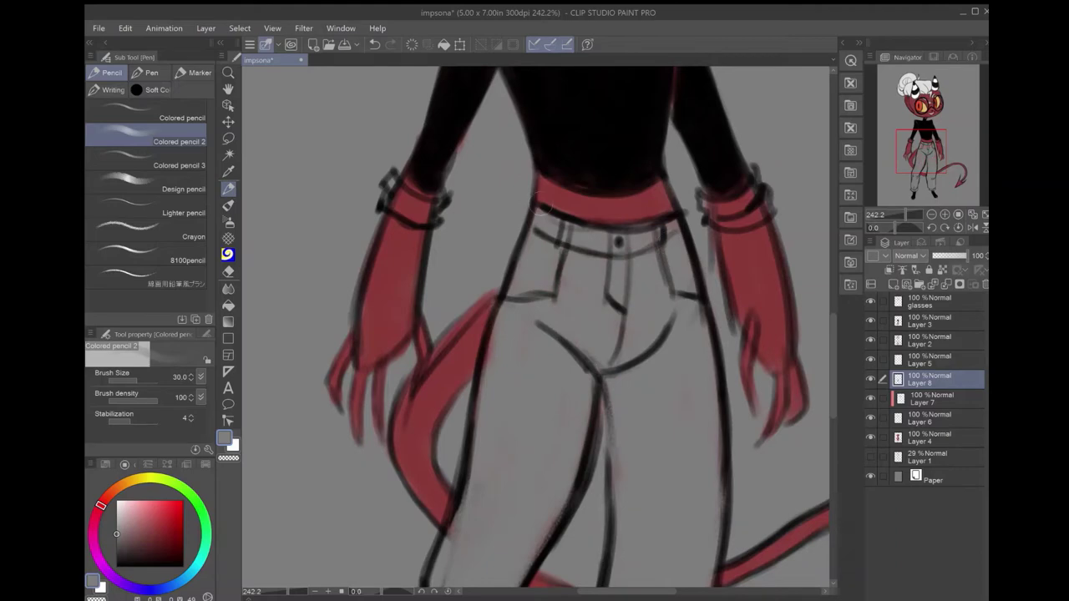
Paint both wrist cuffs off-white on Layer 8 and reduce the brush size to 20.
drag(386, 193, 435, 215)
drag(710, 192, 769, 219)
scroll(539, 326, up, 3)
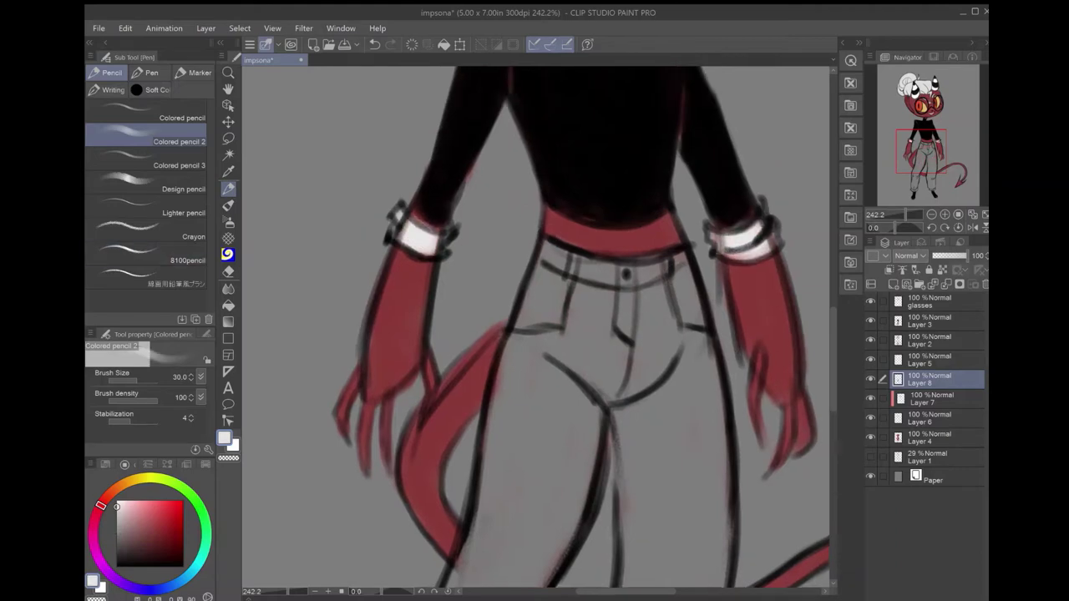
scroll(539, 326, down, 7)
key([)
key([)
key(ctrl+0)
Try to merge Layers 5 and 2 with Layer 8 and lasso the trousers.
click(929, 359)
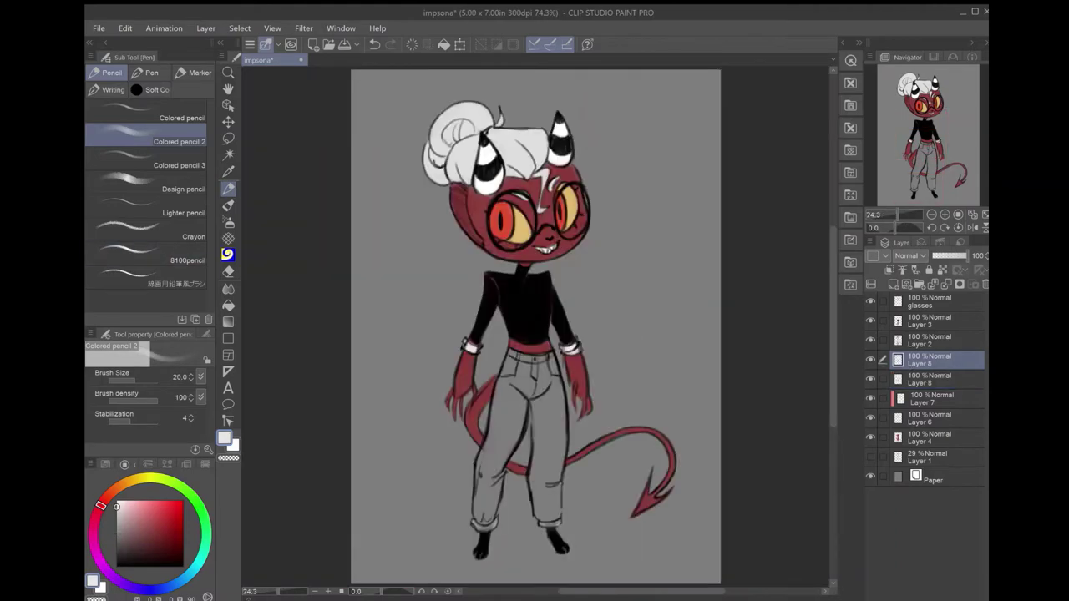
key(ctrl+e)
key(m)
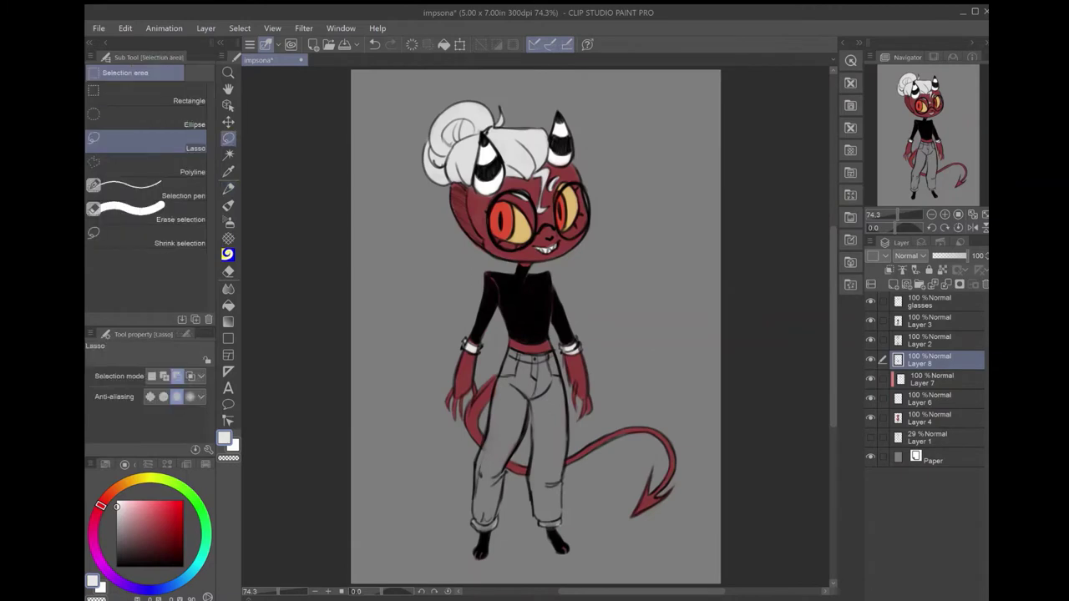
drag(595, 532, 591, 464)
click(930, 340)
key(ctrl+e)
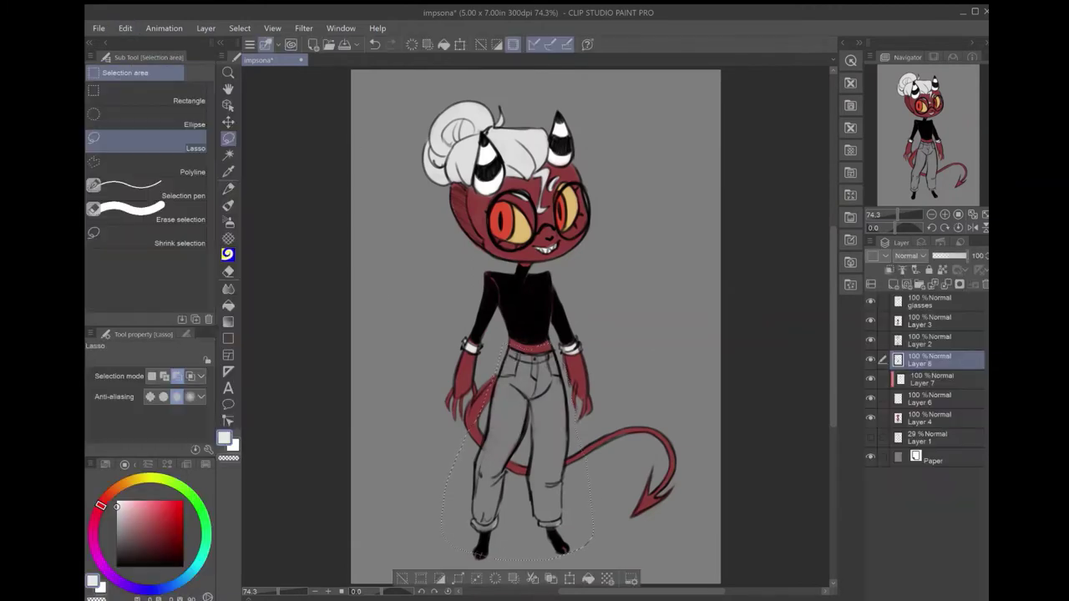
Undo the layer merges and the changes made to the lassoed trousers.
key(ctrl+z)
key(ctrl+z)
key(ctrl+z)
key(ctrl+z)
key(ctrl+z)
key(ctrl+z)
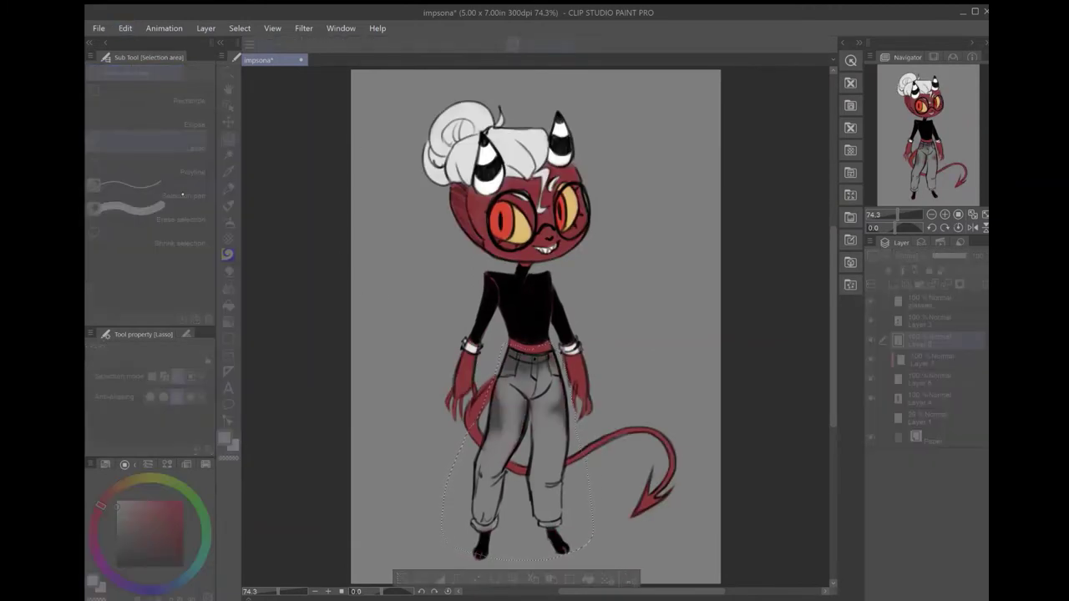
key(ctrl+z)
key(ctrl+z)
key(ctrl+z)
key(ctrl+z)
key(ctrl+z)
key(ctrl+z)
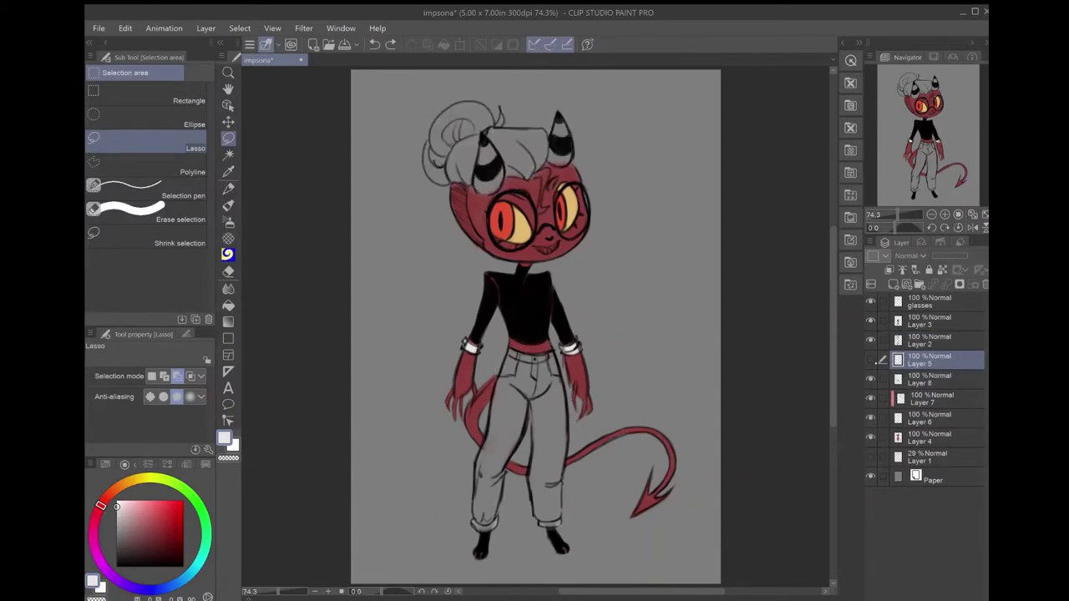
key(ctrl+z)
key(ctrl+z)
key(ctrl+z)
key(ctrl+z)
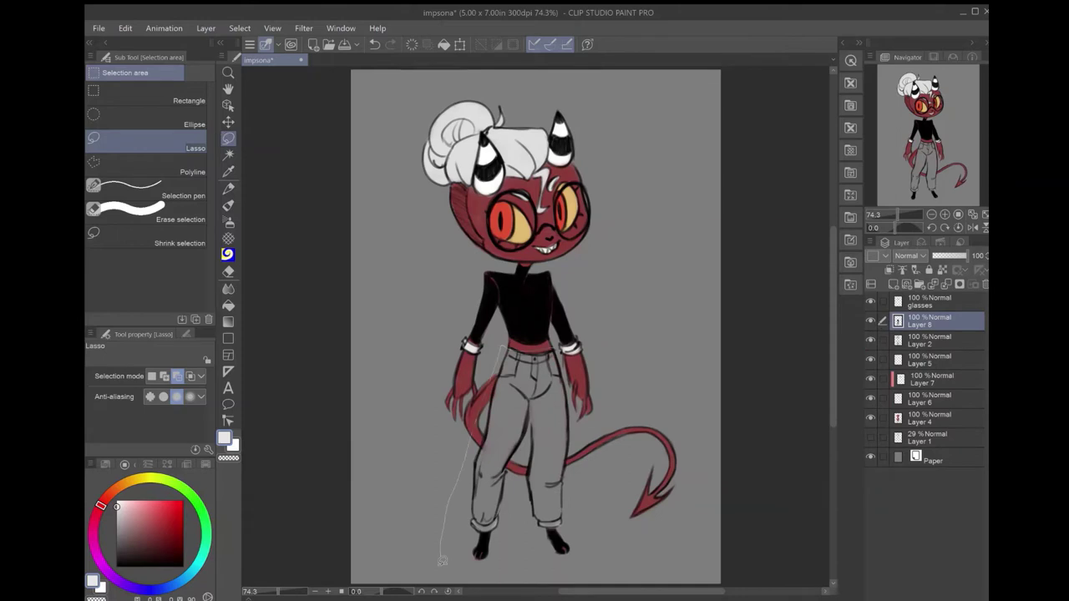
Lasso the trousers on the clothing layer and darken them to a deep grey with a colour adjustment.
drag(443, 561, 576, 401)
key(ctrl+u)
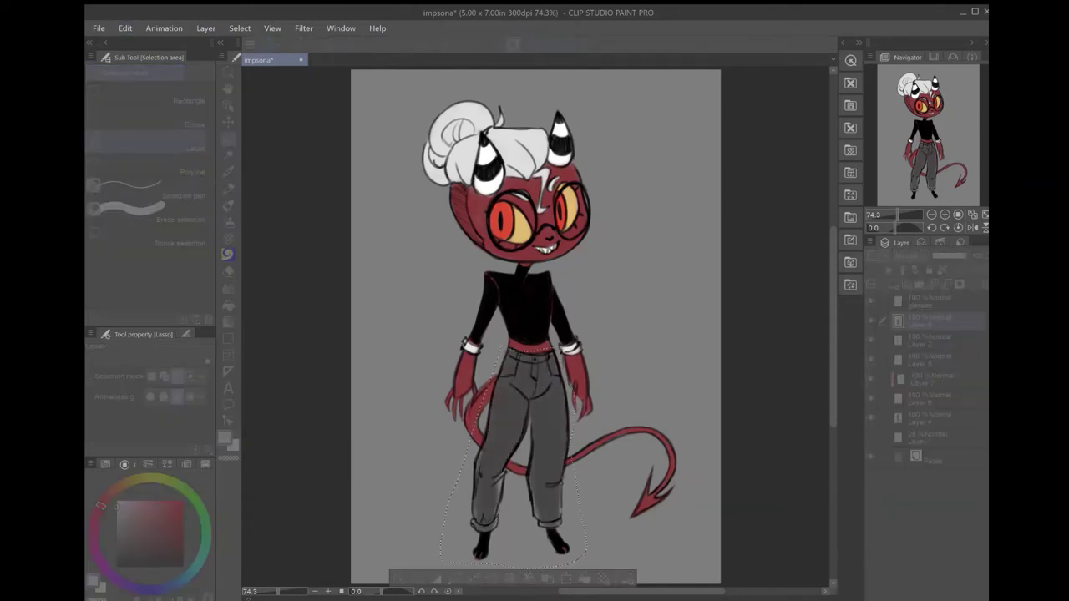
key(Return)
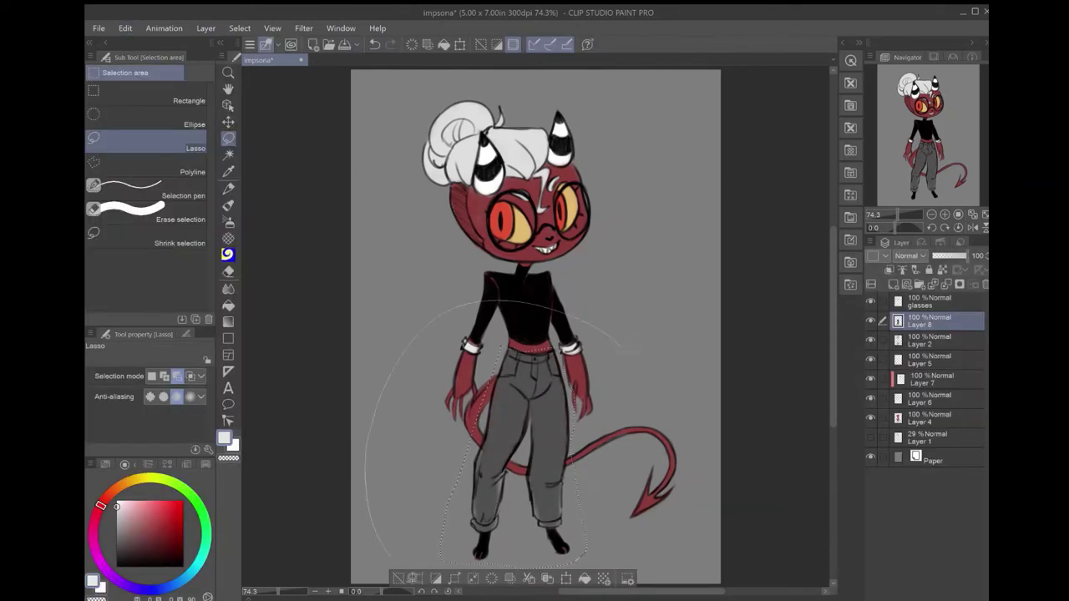
Undo the latest lasso selection edits so that nothing is selected around the trousers.
key(ctrl+z)
key(ctrl+z)
key(ctrl+z)
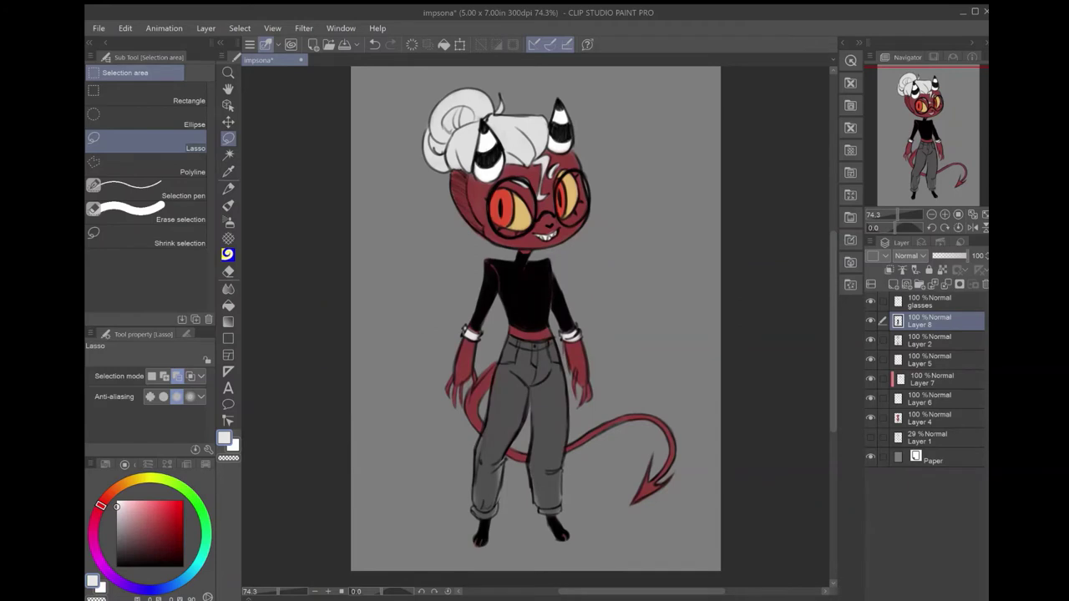
Recolour the frames on the glasses layer golden orange with the Fill-in mono pen at size 300.
click(927, 301)
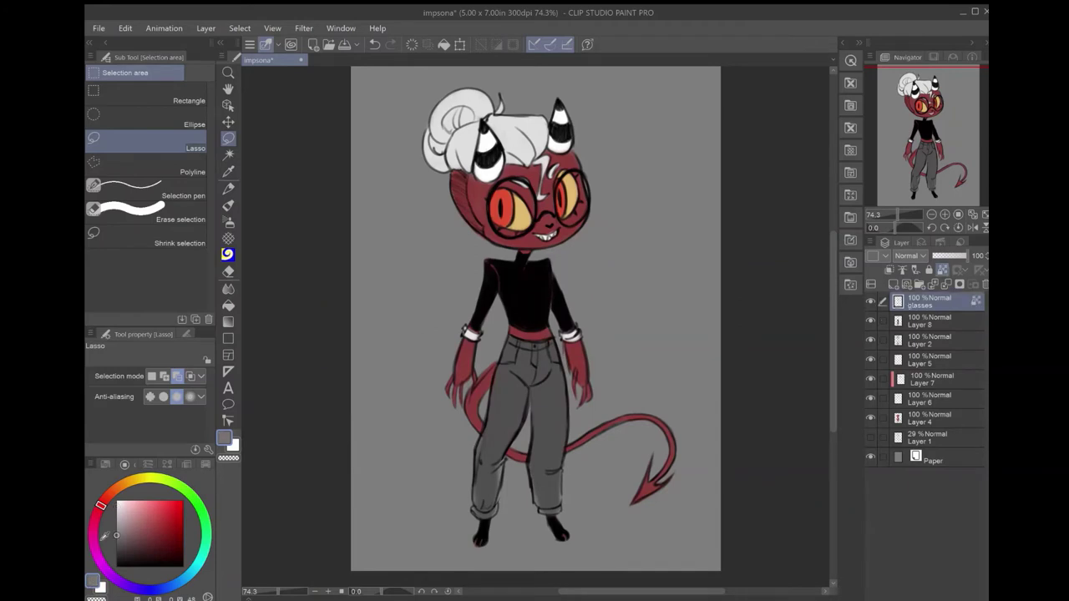
key(p)
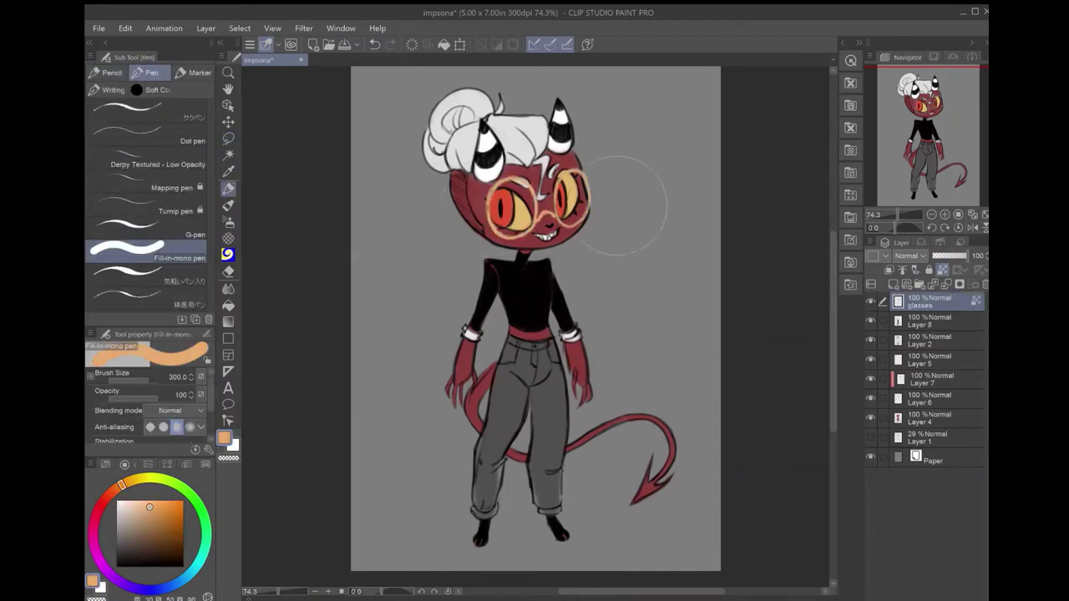
click(162, 514)
click(167, 517)
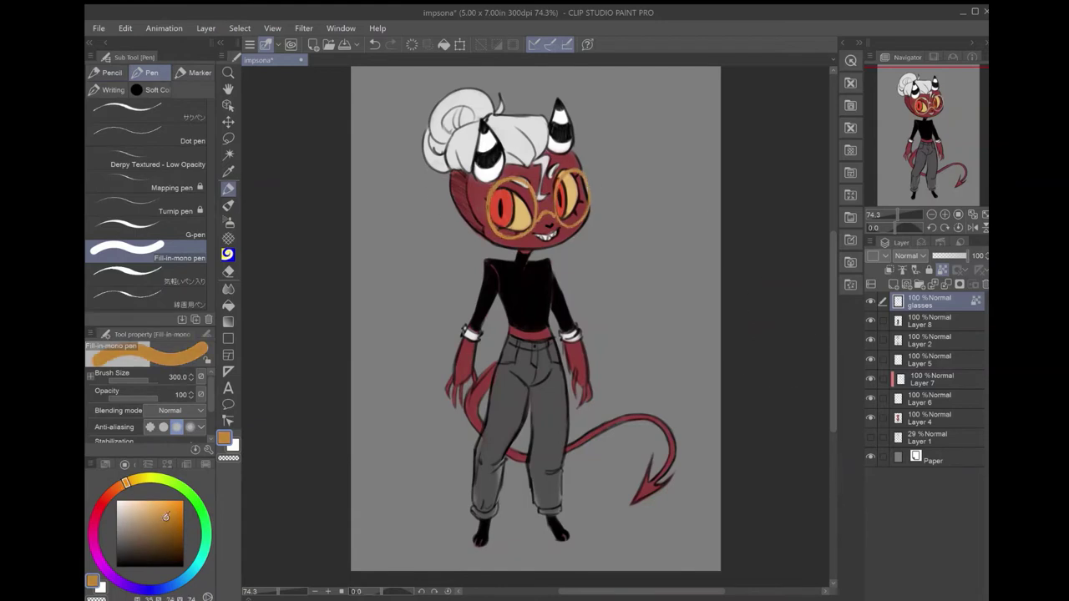
click(164, 510)
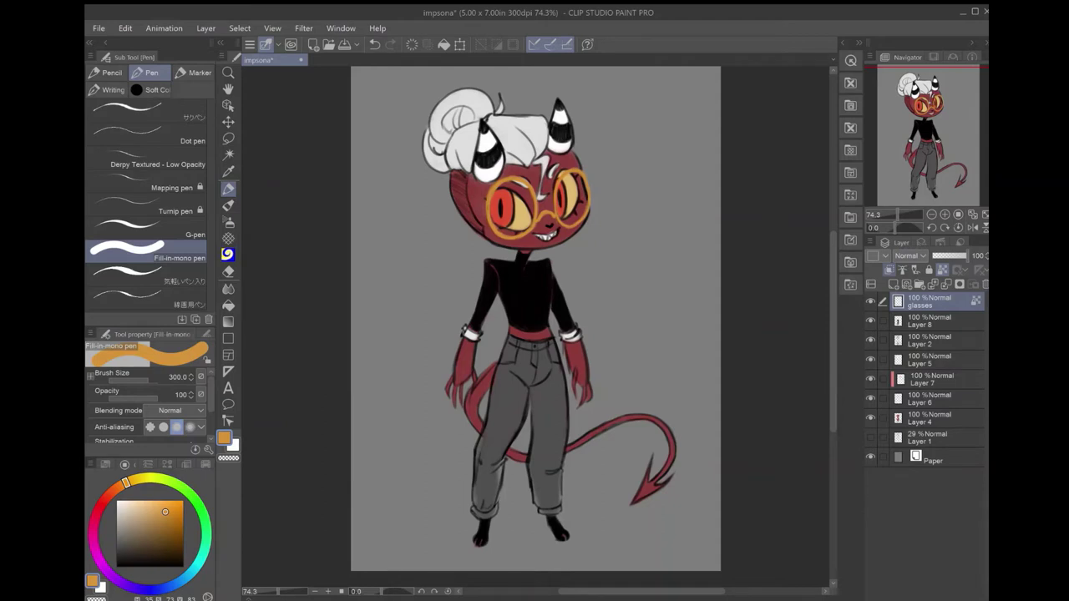
Clean up the edges of the left glasses rim with Colored pencil 3 at size 8.
click(107, 73)
click(178, 165)
scroll(494, 183, up, 5)
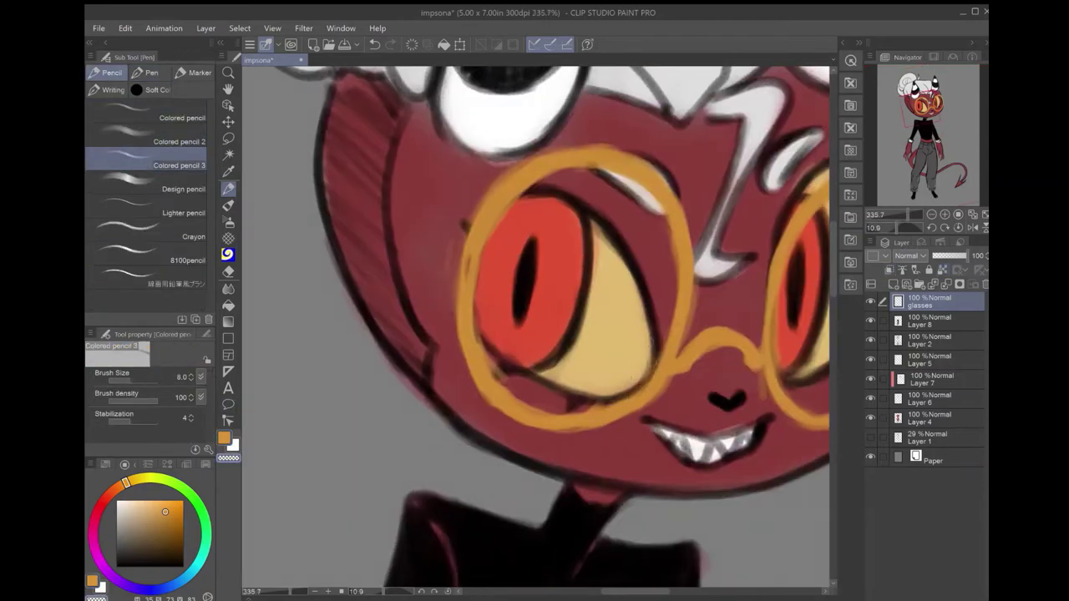
mouse_move(555, 393)
mouse_down()
mouse_move(473, 261)
mouse_move(539, 180)
mouse_up()
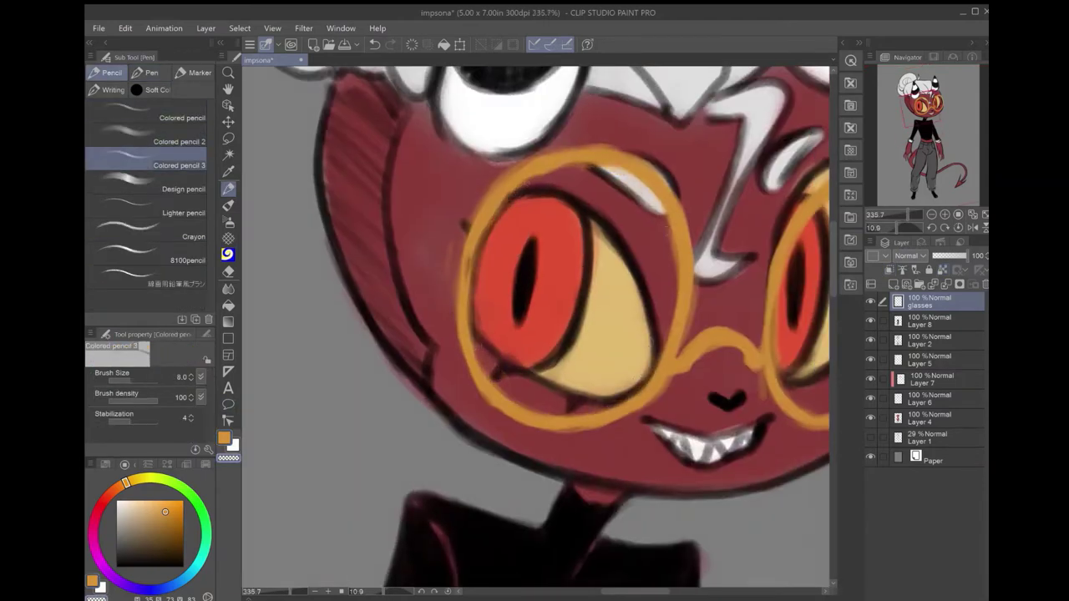
scroll(538, 330, down, 5)
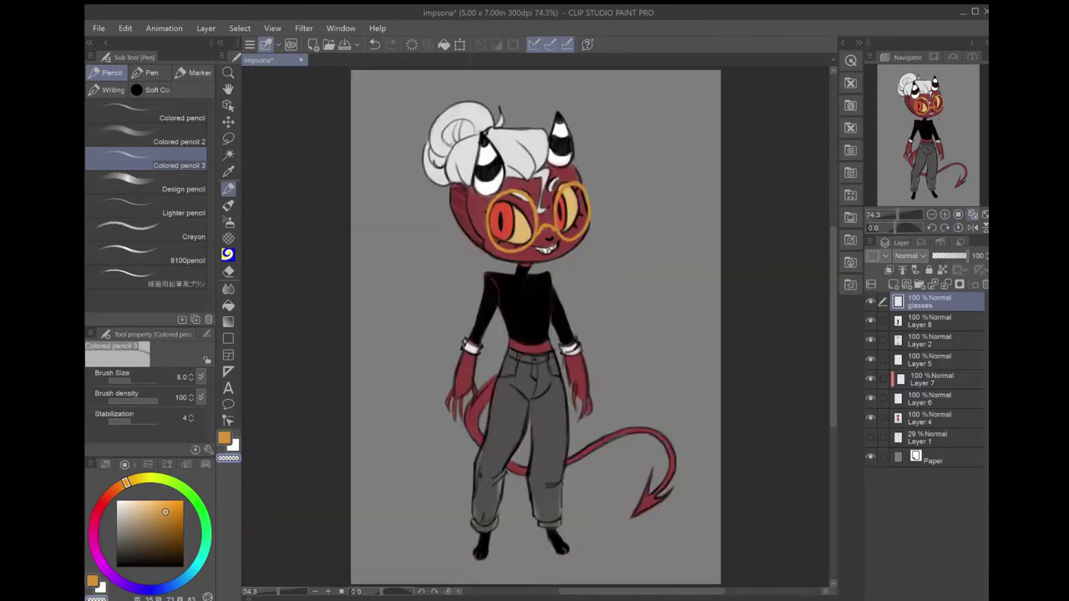
Hide the clothing on Layer 8 and add a new layer clipped to the red body on Layer 4.
click(871, 321)
click(928, 418)
key(ctrl+shift+n)
key(ctrl+alt+g)
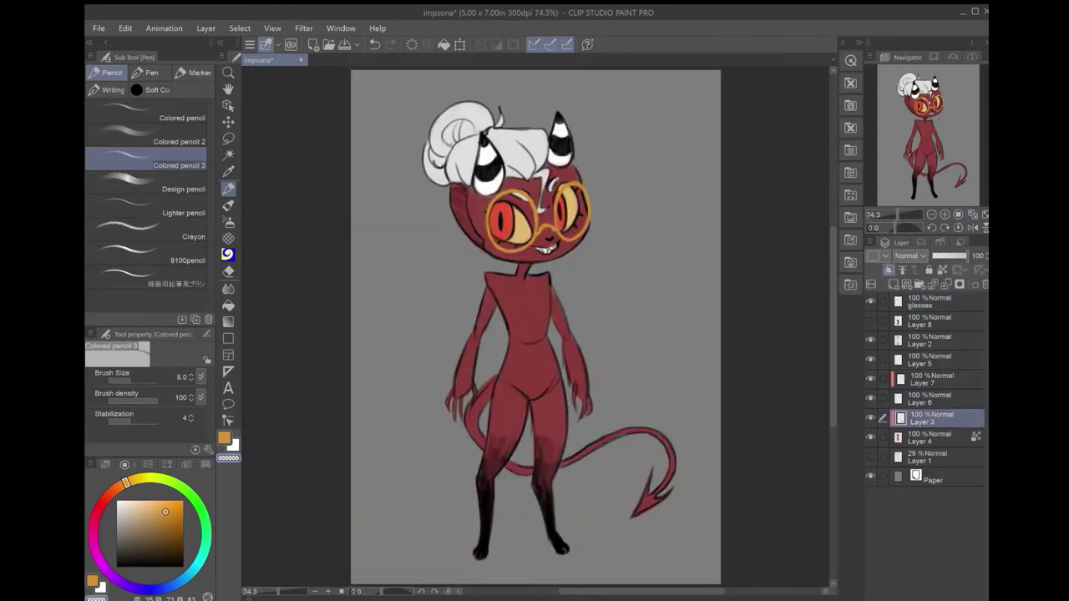
Paint white bands along the tail and fill its arrow tip white with Colored pencil 2 at size 20.
key(x)
click(180, 141)
scroll(467, 401, up, 4)
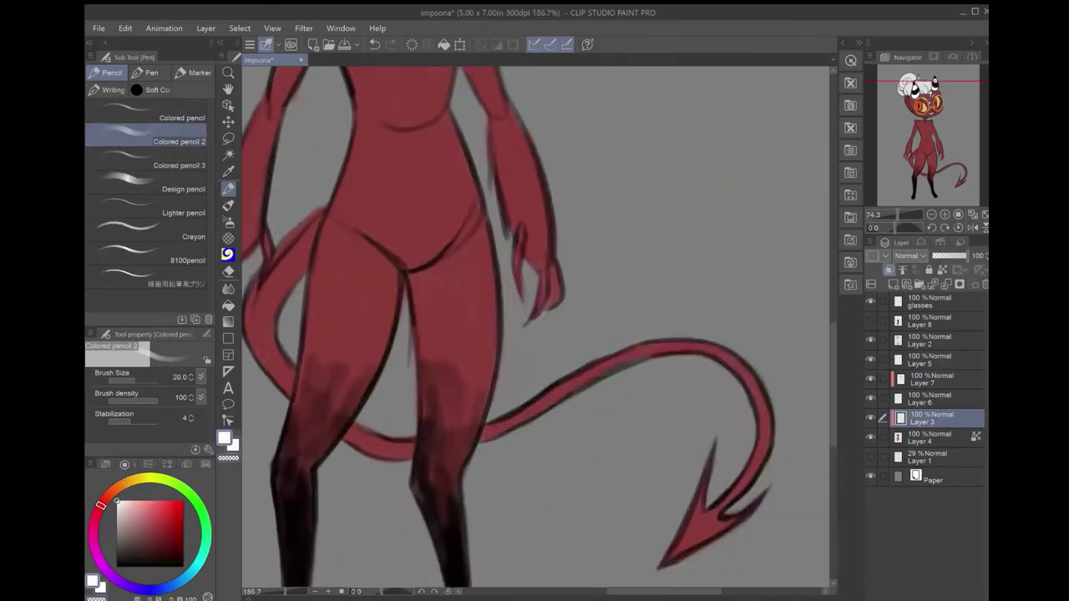
mouse_move(585, 292)
mouse_down()
mouse_move(535, 358)
mouse_move(553, 342)
mouse_up()
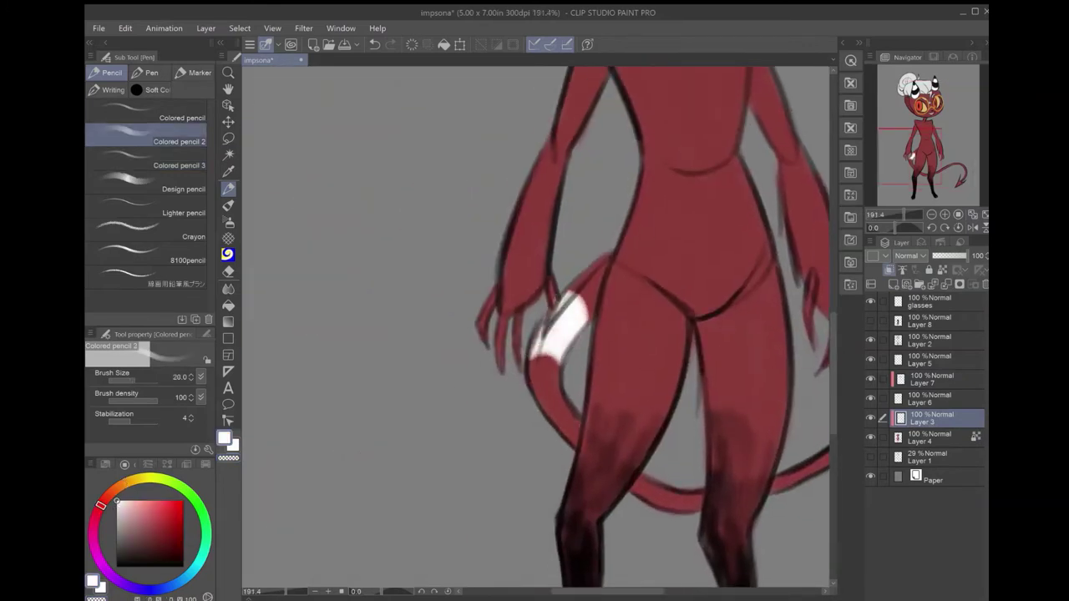
drag(672, 501, 695, 506)
drag(695, 506, 415, 457)
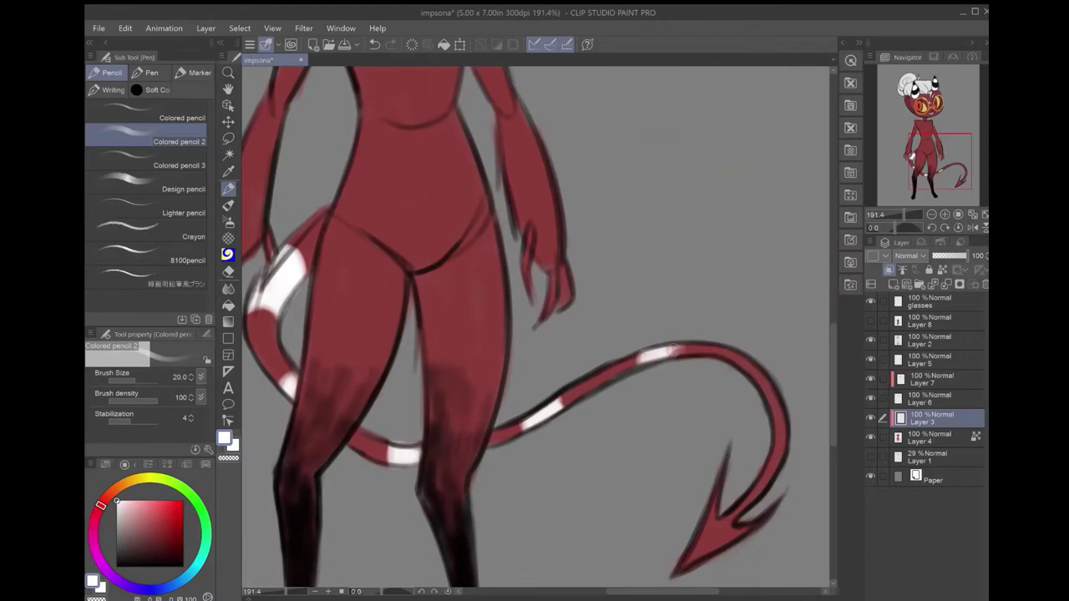
drag(725, 461, 690, 570)
mouse_move(782, 422)
mouse_down()
mouse_move(701, 553)
mouse_move(678, 565)
mouse_up()
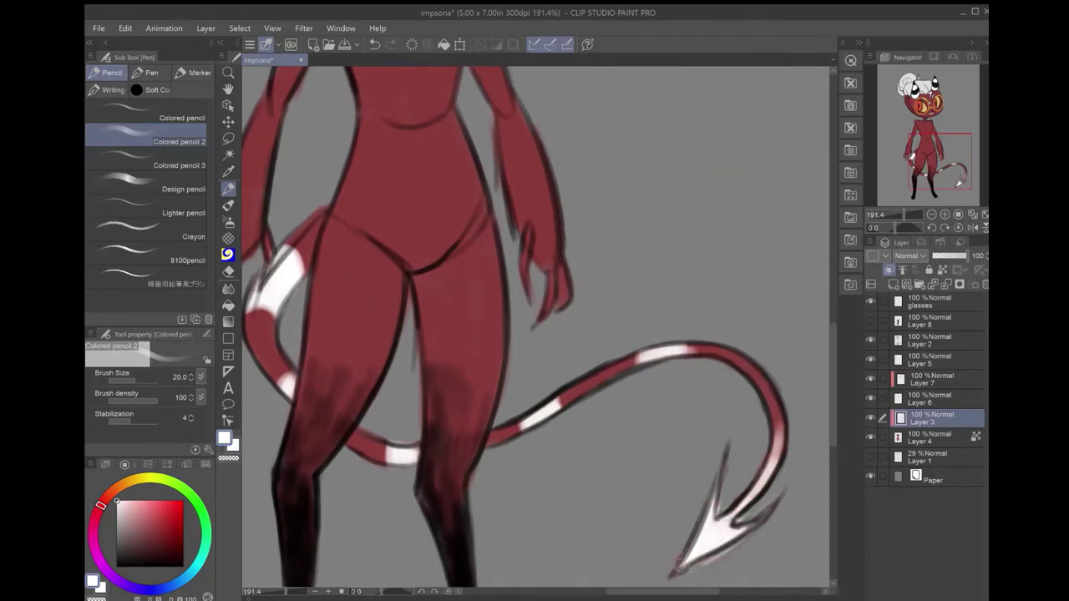
key(ctrl+0)
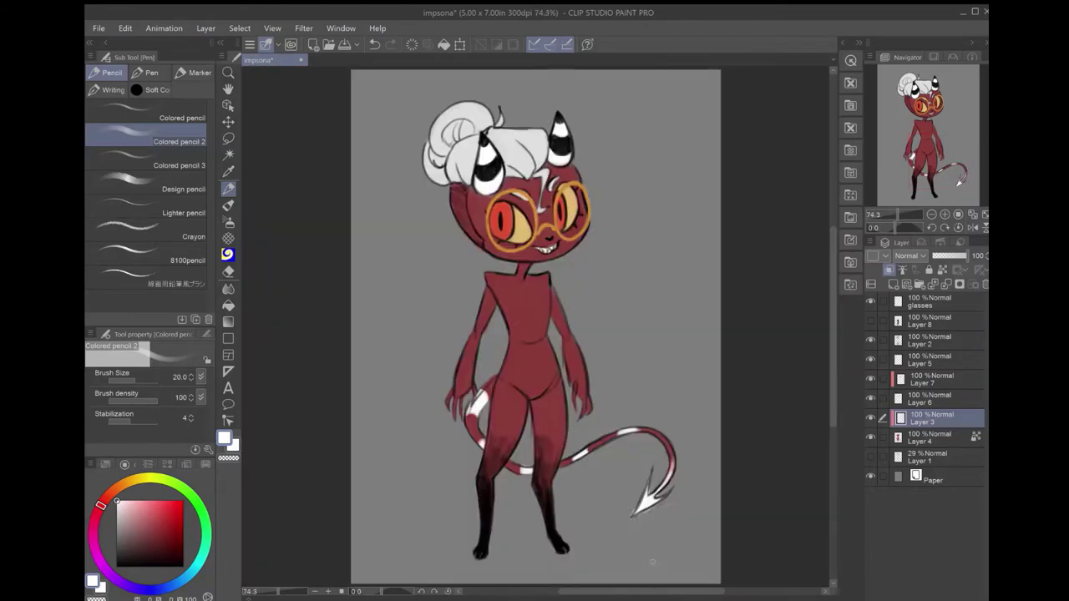
Add another clipped layer above the body and paint the hatched area at the side of the head black.
key(x)
key(ctrl+shift+n)
scroll(425, 154, up, 5)
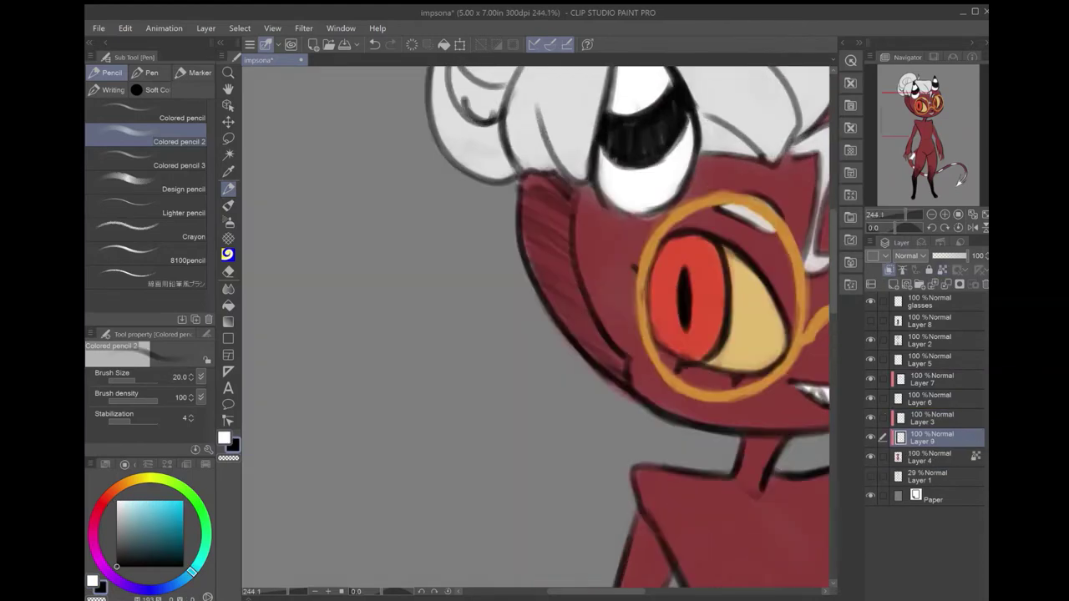
drag(610, 451, 548, 380)
drag(585, 417, 526, 338)
mouse_move(568, 372)
mouse_down()
mouse_move(537, 286)
mouse_move(574, 390)
mouse_up()
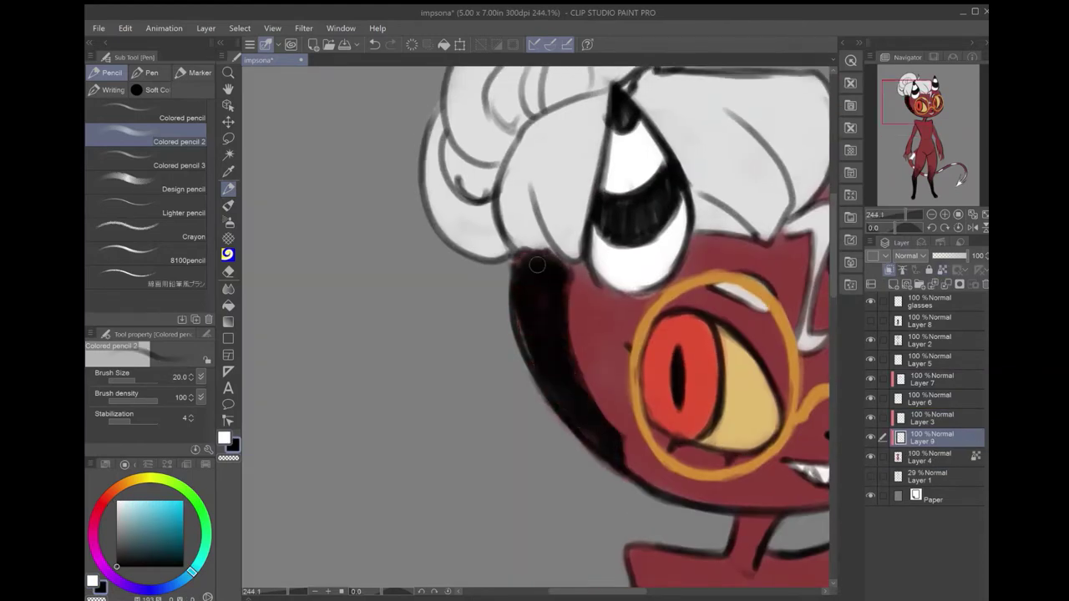
key(ctrl+0)
Add a further clipped layer and paint the fingers of both hands white with Colored pencil 2.
key(ctrl+shift+n)
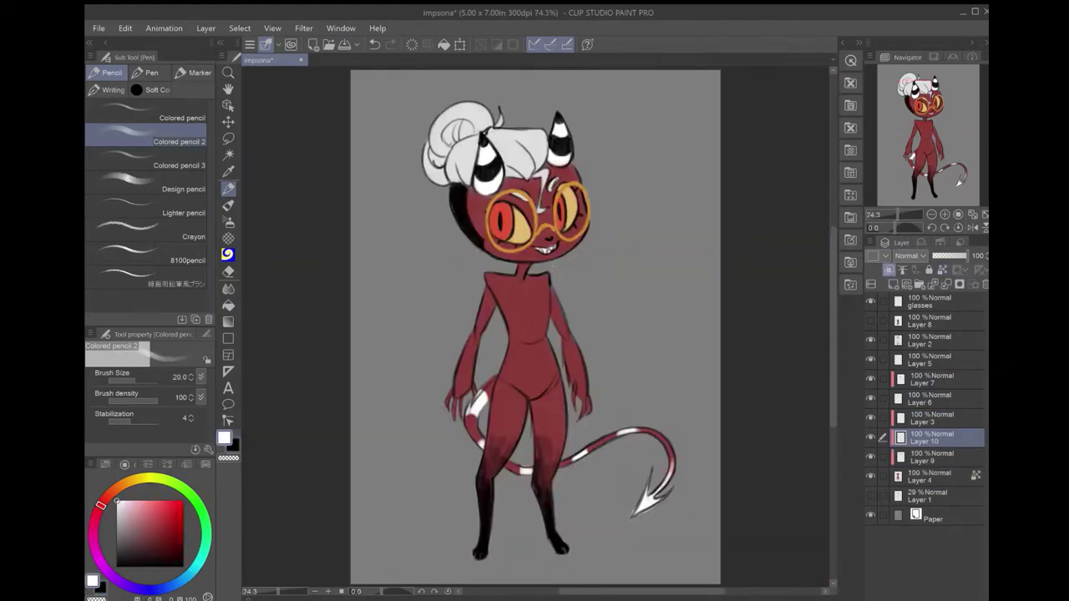
scroll(441, 381, up, 5)
drag(501, 524, 478, 472)
drag(468, 434, 455, 505)
drag(585, 401, 251, 376)
drag(597, 380, 595, 493)
mouse_move(631, 426)
mouse_down()
mouse_move(625, 493)
mouse_move(647, 497)
mouse_up()
key(ctrl+0)
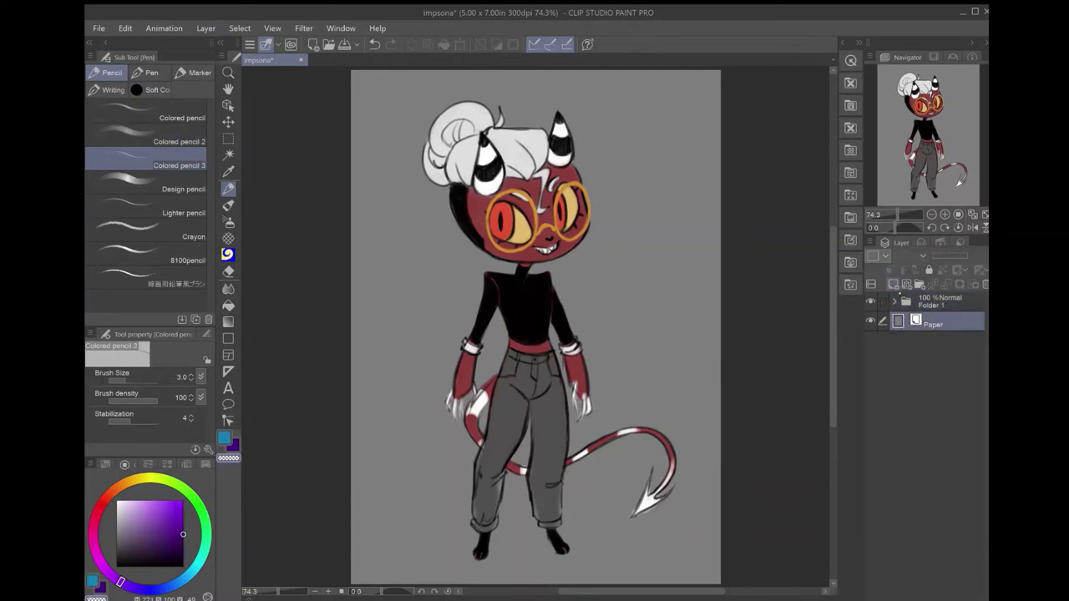
Select a rectangle across the lower part of the canvas on a layer above Paper and fill it purple as the floor.
key(m)
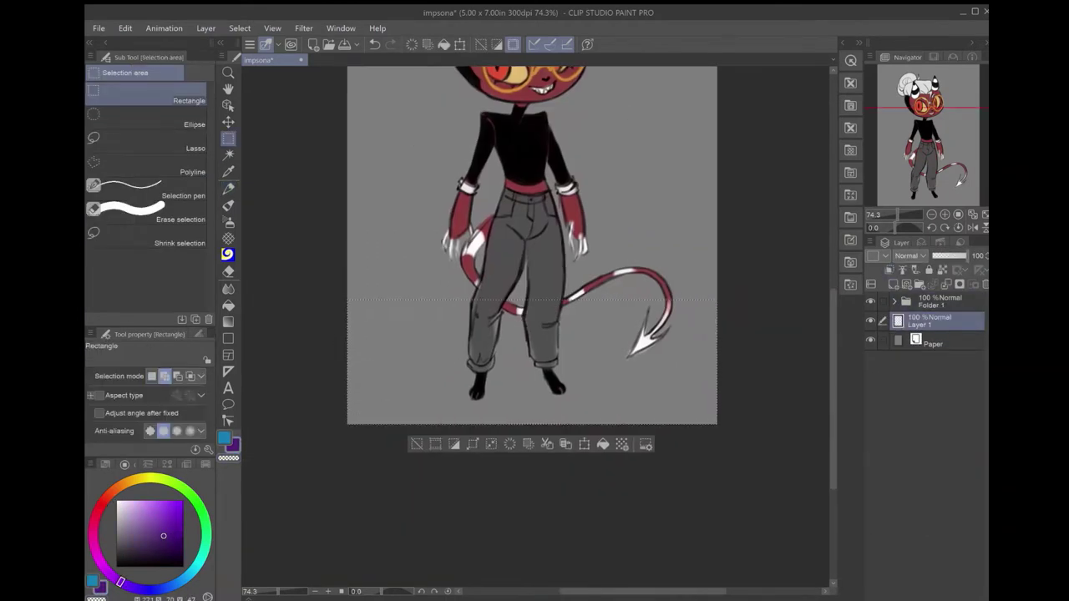
key(g)
click(355, 391)
Shade the floor with the Soft airbrush in dark and pale greyish purple, and clear the selection.
key(b)
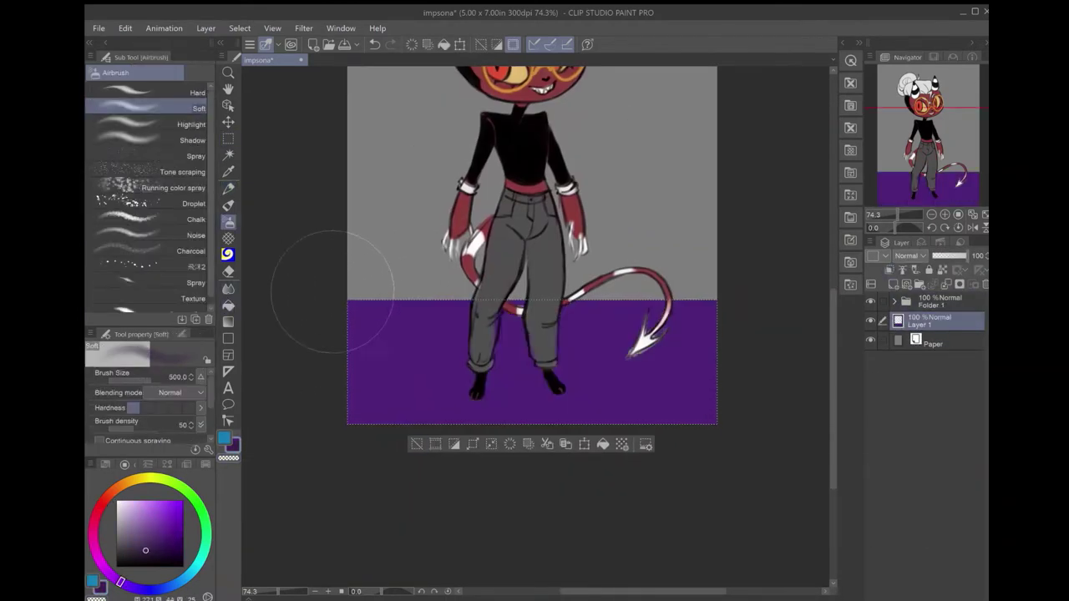
drag(333, 290, 358, 299)
key(])
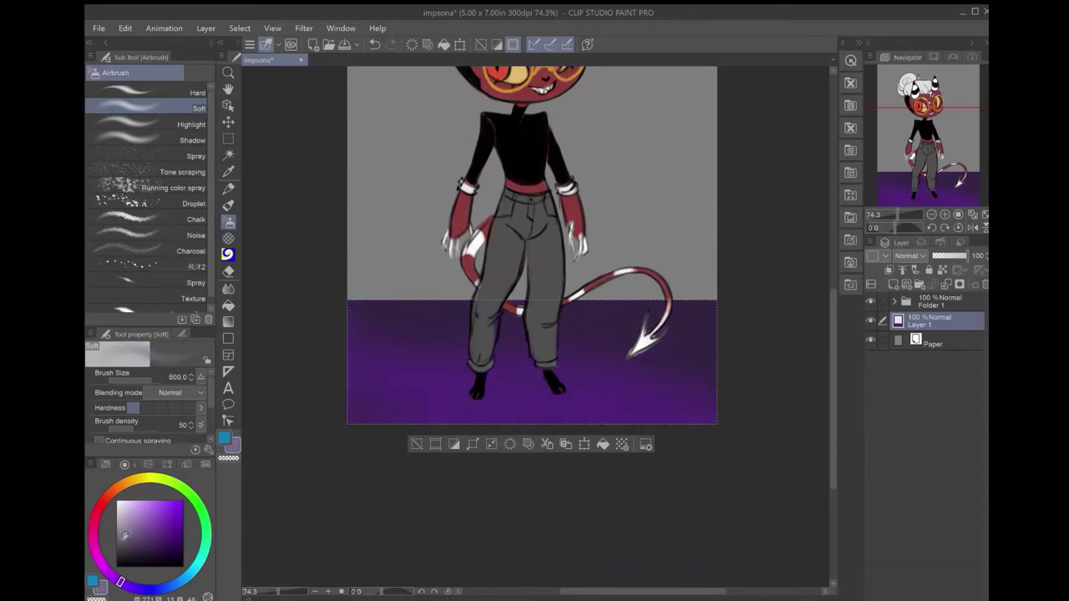
click(130, 536)
mouse_move(669, 376)
mouse_down()
mouse_move(597, 393)
mouse_move(359, 376)
mouse_up()
scroll(322, 477, up, 3)
key(m)
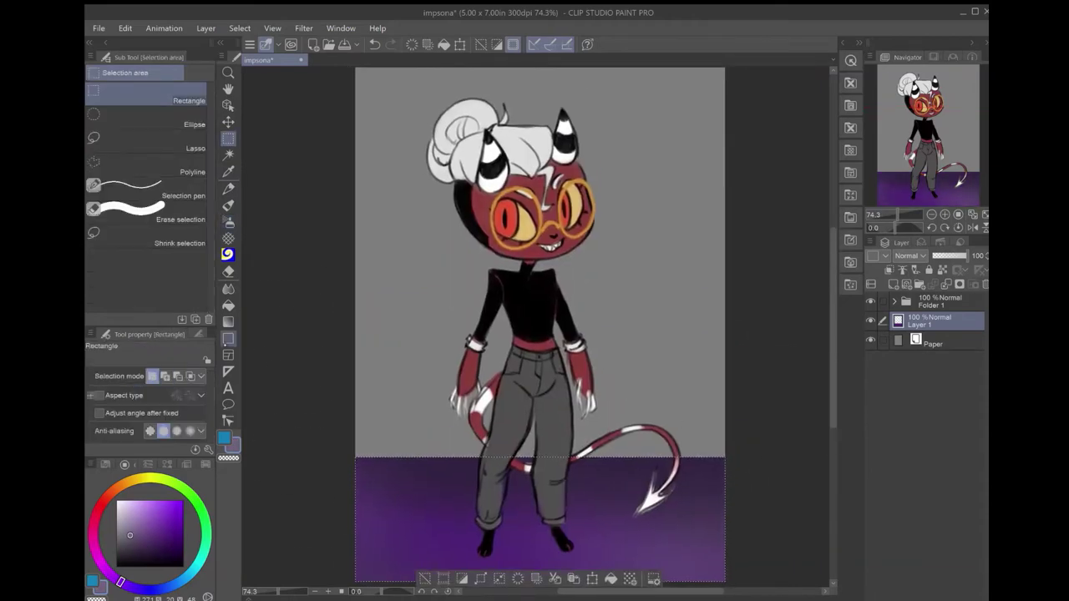
key(ctrl+d)
Add a new layer beneath the floor layer and fill it dark purple as the wall.
key(ctrl+shift+n)
key(g)
click(356, 380)
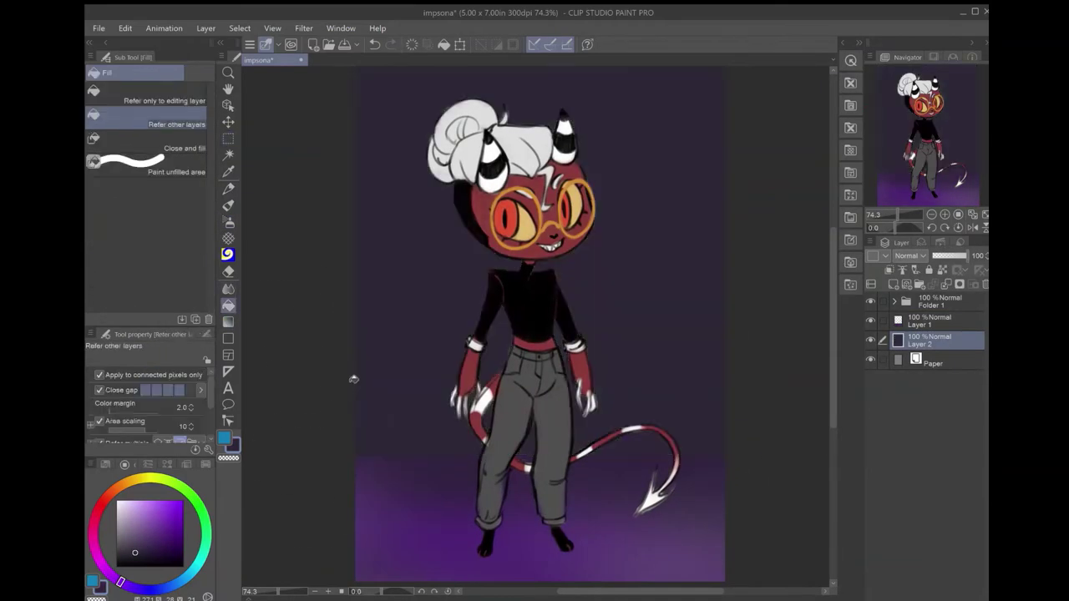
Airbrush soft gradients on the wall and floor, and shift the background towards magenta with a Hue/Saturation/Luminosity correction layer.
key(b)
mouse_move(435, 417)
mouse_down()
mouse_move(643, 359)
mouse_move(547, 192)
mouse_move(376, 392)
mouse_up()
click(931, 321)
drag(651, 534, 679, 393)
key(bracketleft)
key(bracketleft)
key(bracketleft)
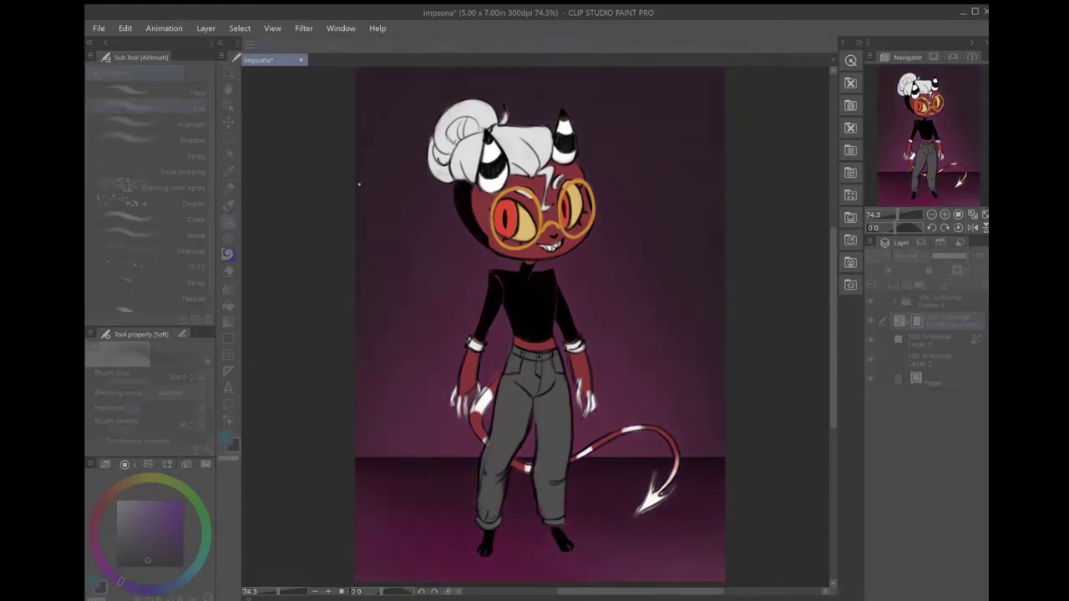
key(Return)
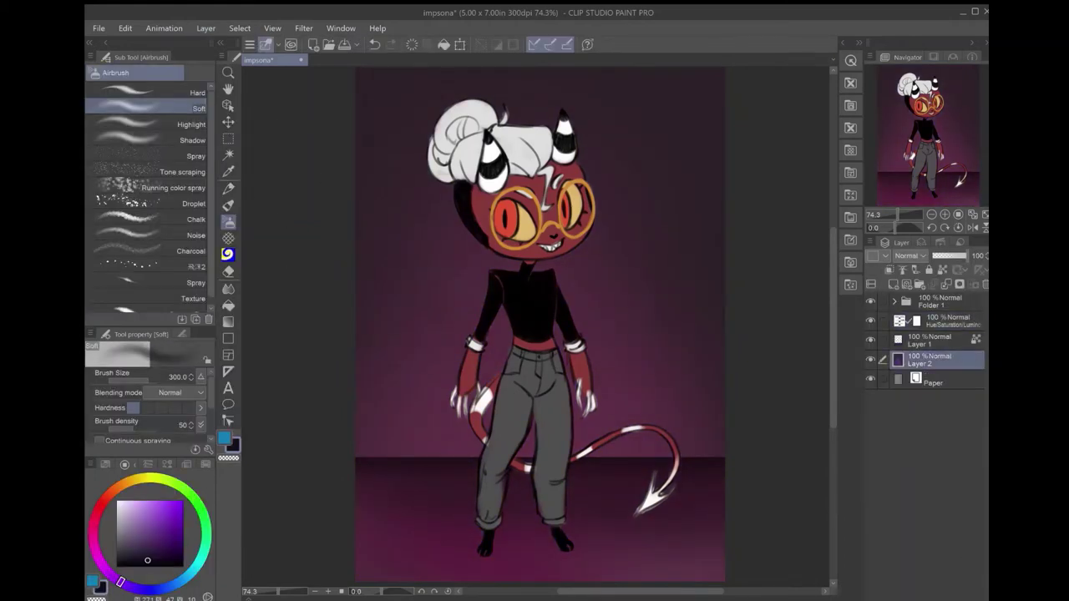
Add an Add (Glow) layer clipped to Folder 1 and paint pink highlights in the eyes and along the jaw.
key(ctrl+shift+n)
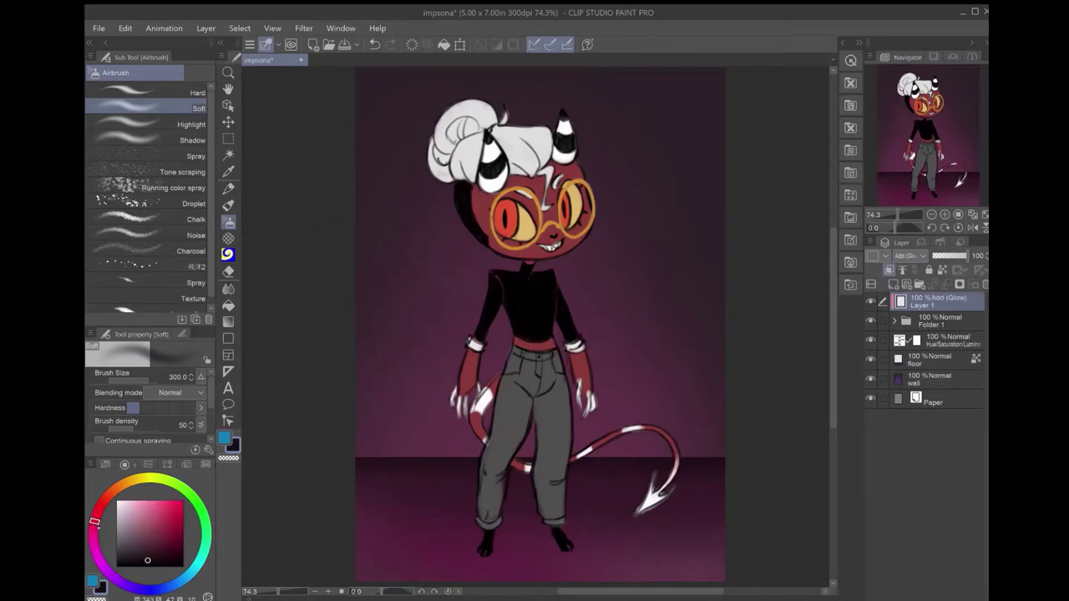
key(p)
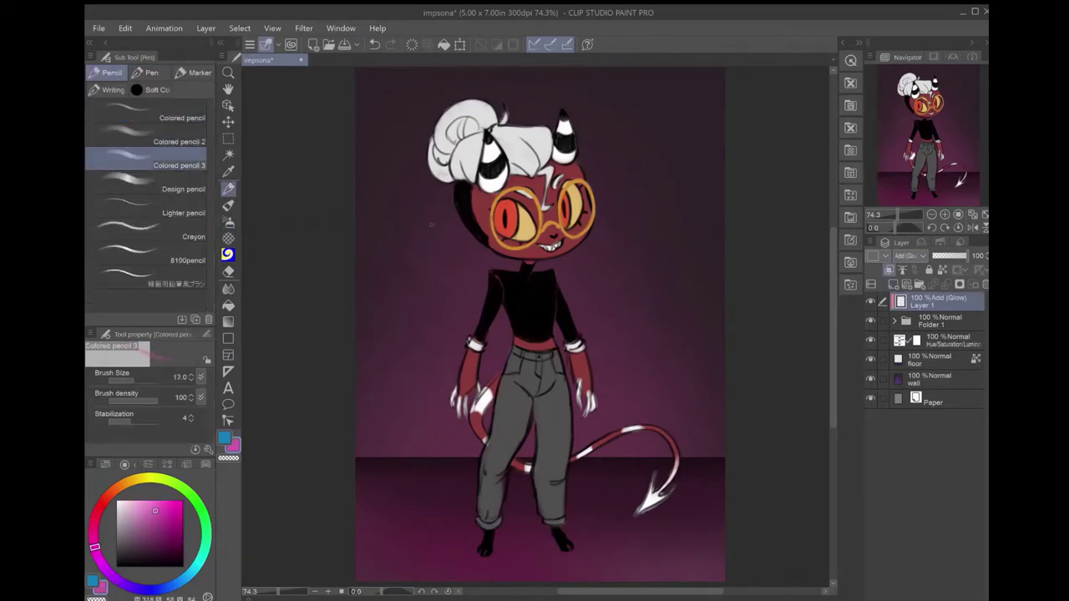
scroll(431, 224, up, 8)
drag(551, 334, 585, 351)
drag(643, 459, 464, 393)
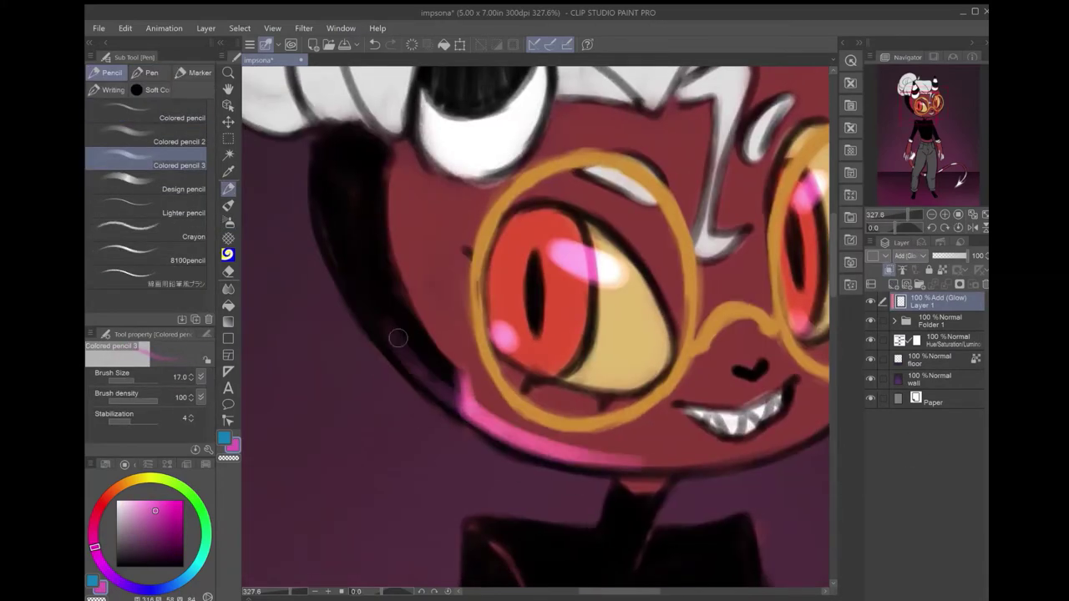
Paint a pink rim light along the black side of the head and a diagonal reflection across the left lens.
drag(398, 337, 381, 353)
key(])
drag(502, 418, 568, 438)
drag(585, 326, 522, 430)
drag(623, 263, 530, 430)
drag(534, 317, 489, 430)
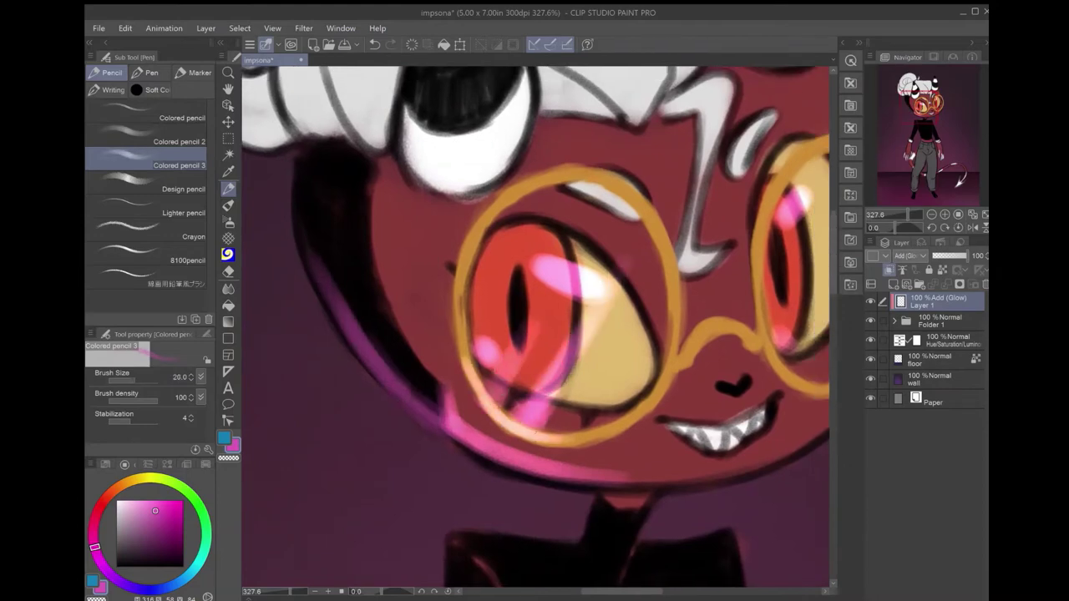
Extend the pink reflection to the top of the left lens and highlight the upper and outer edges of its rim.
drag(651, 201, 535, 422)
mouse_move(585, 175)
mouse_down()
mouse_move(651, 242)
mouse_move(668, 284)
mouse_up()
drag(476, 267, 514, 417)
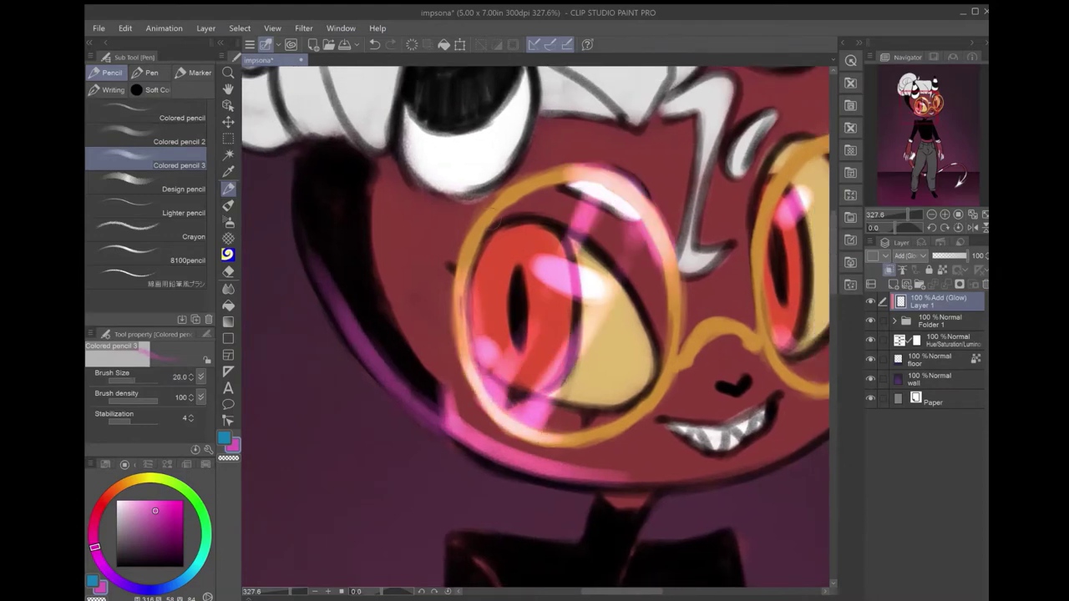
drag(585, 334, 439, 356)
Reduce the brush to size 17 and paint pink reflections on the right lens, its rim and the nose bridge.
key([)
drag(635, 376, 710, 409)
drag(710, 284, 634, 401)
drag(718, 159, 618, 368)
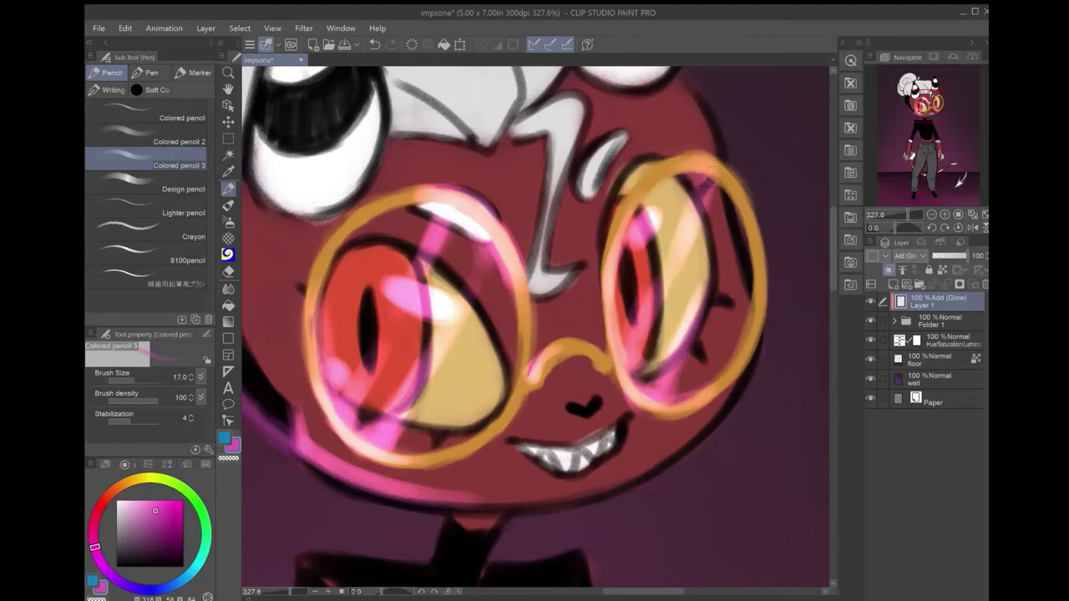
drag(751, 175, 706, 276)
Continue the pink glow strokes along the lit edges of the head and upper body, using a smaller brush for fine areas.
mouse_move(418, 335)
mouse_down()
mouse_move(609, 384)
mouse_move(618, 480)
mouse_up()
drag(505, 280, 493, 380)
mouse_move(502, 250)
mouse_down()
mouse_move(551, 376)
mouse_move(480, 380)
mouse_up()
drag(522, 105, 493, 322)
drag(501, 334, 568, 343)
drag(526, 250, 317, 351)
drag(375, 84, 342, 276)
mouse_move(568, 468)
mouse_down()
mouse_move(401, 418)
mouse_move(359, 242)
mouse_up()
key([)
key([)
key([)
drag(547, 284, 525, 328)
drag(403, 333, 359, 501)
drag(543, 376, 543, 150)
drag(480, 263, 386, 455)
Enlarge the brush to size 15 and paint a pink rim light down the outer edge of the left trouser leg.
key(])
key(])
drag(585, 401, 568, 365)
mouse_move(531, 229)
mouse_down()
mouse_move(582, 356)
mouse_move(555, 464)
mouse_up()
scroll(555, 463, down, 15)
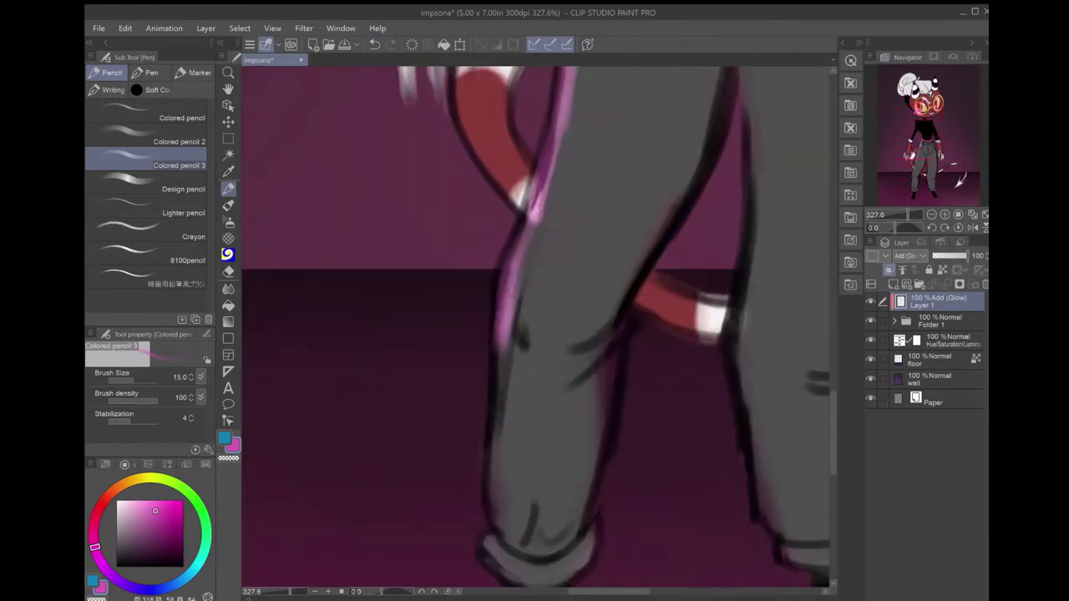
Paint pink rim light along the tail's outer curve beside the left hip and on the left hand's fingers and forearm.
scroll(510, 403, down, 5)
key([)
key([)
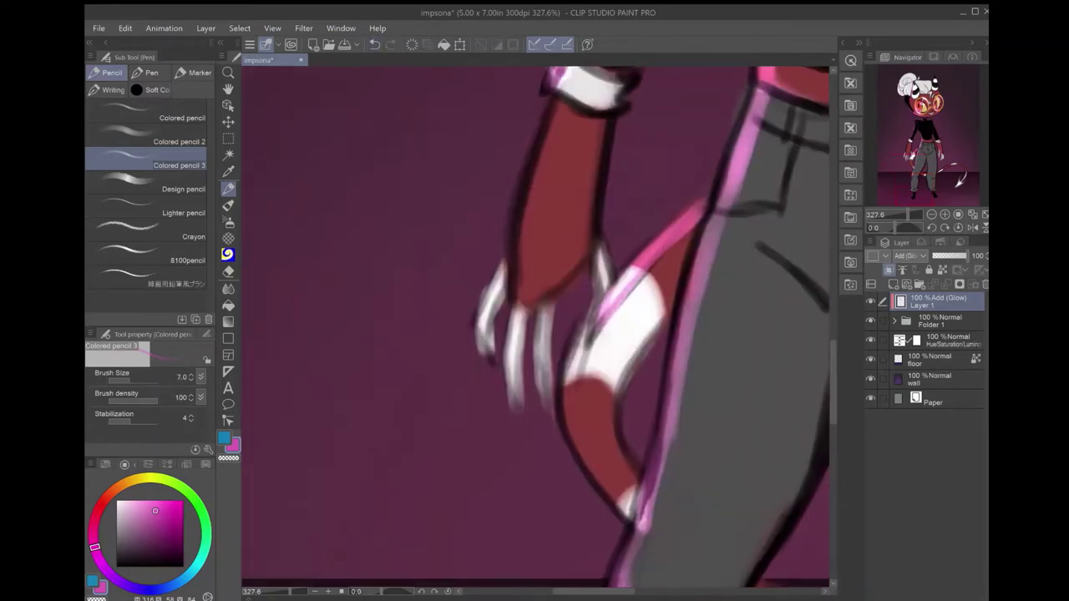
drag(626, 513, 585, 351)
drag(506, 267, 478, 334)
drag(514, 309, 510, 409)
drag(539, 313, 535, 405)
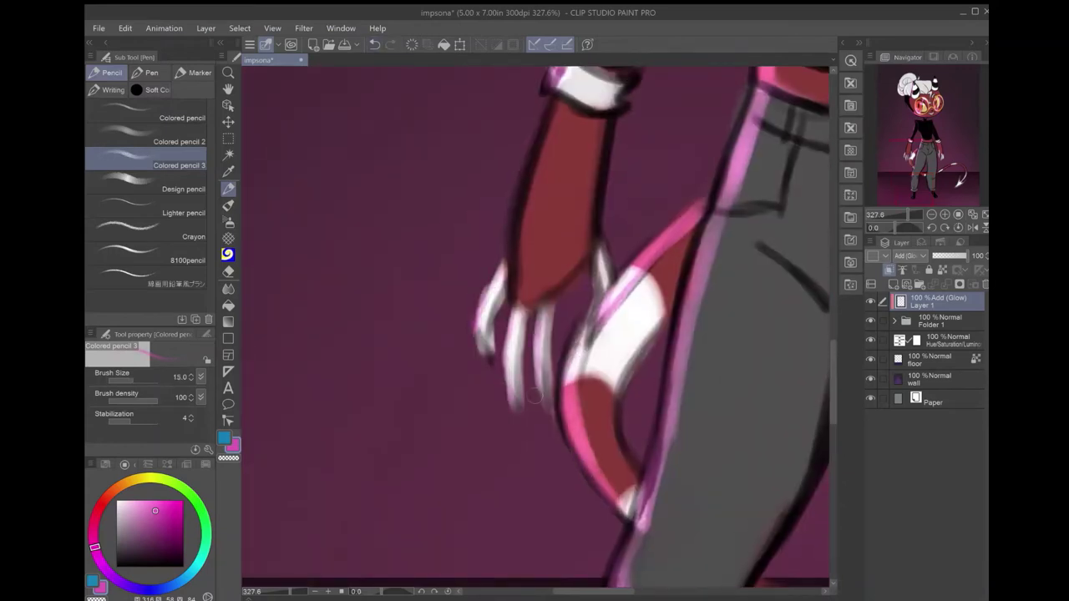
drag(559, 104, 514, 292)
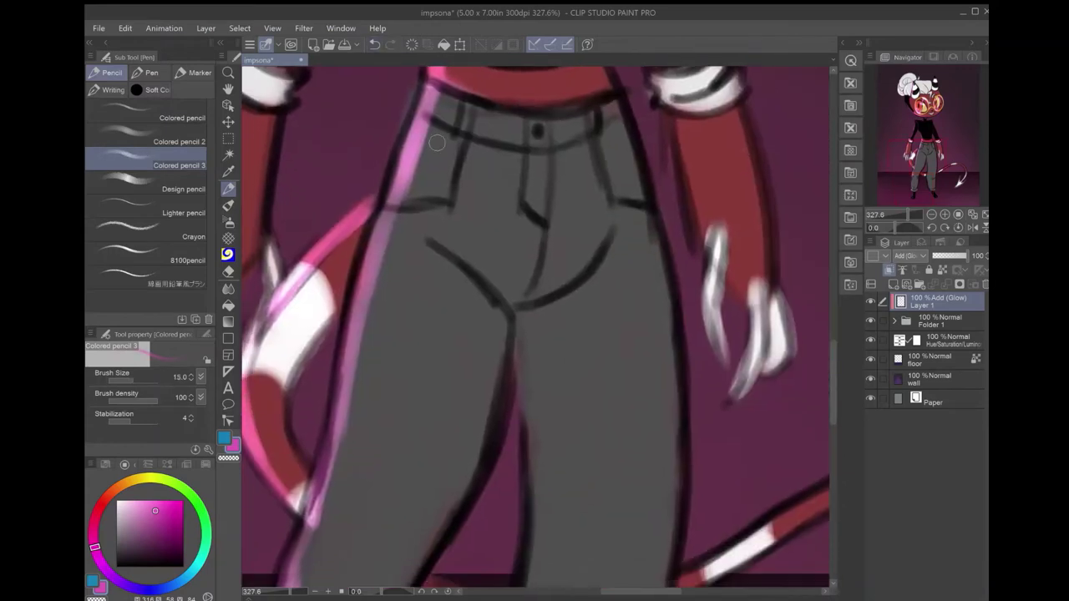
Reduce the brush to size 8 and paint pink highlights on the trousers' waistband, belt loops and left pocket.
drag(447, 121, 393, 242)
drag(397, 251, 472, 108)
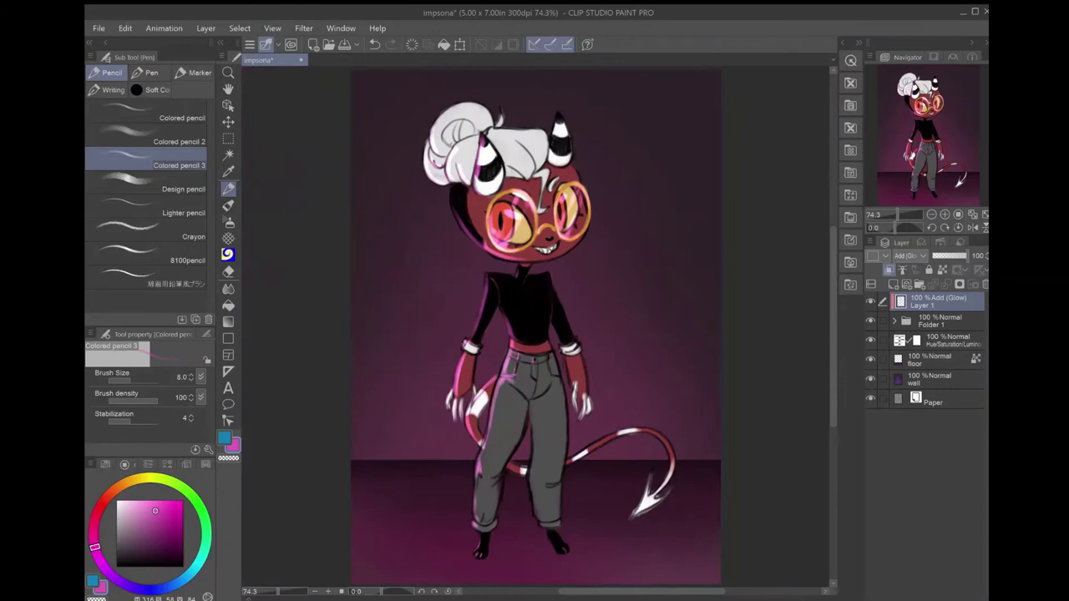
Add a new layer in Add (Glow) mode and choose blue as the drawing colour.
click(891, 284)
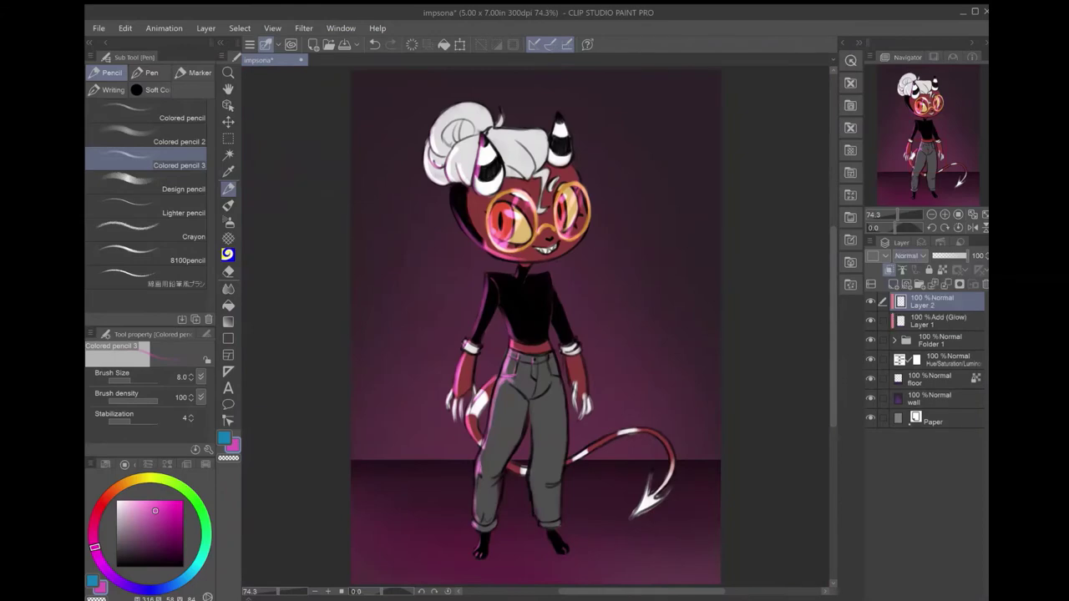
click(156, 589)
scroll(502, 200, up, 6)
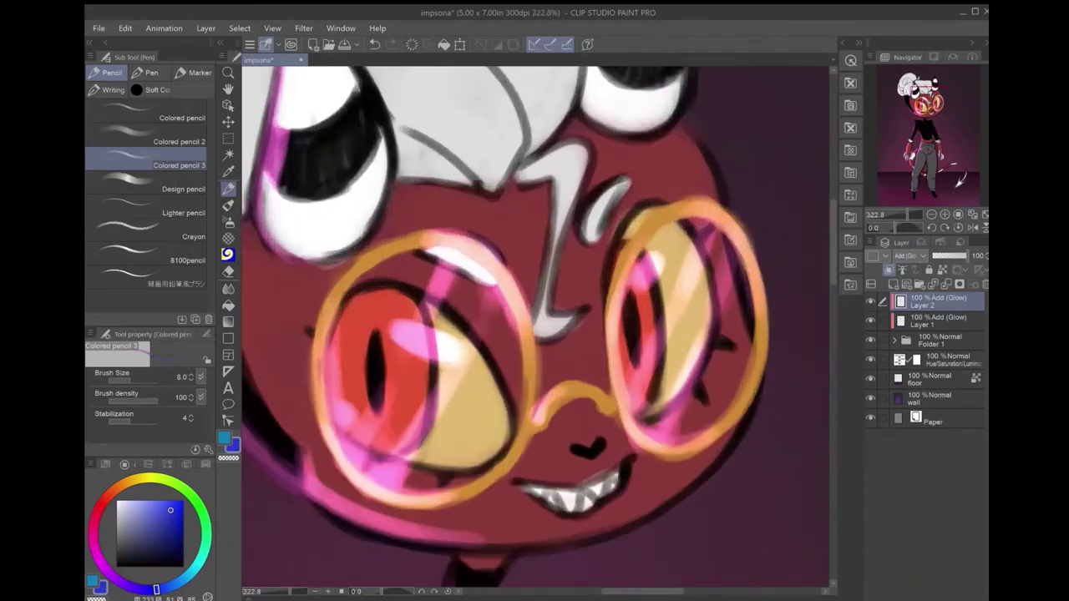
Paint blue rim light at brush size 15 along the right edges of both horns, the fringe and the forehead strand.
mouse_move(685, 300)
mouse_down()
mouse_move(660, 109)
mouse_move(631, 80)
mouse_up()
drag(585, 309, 577, 410)
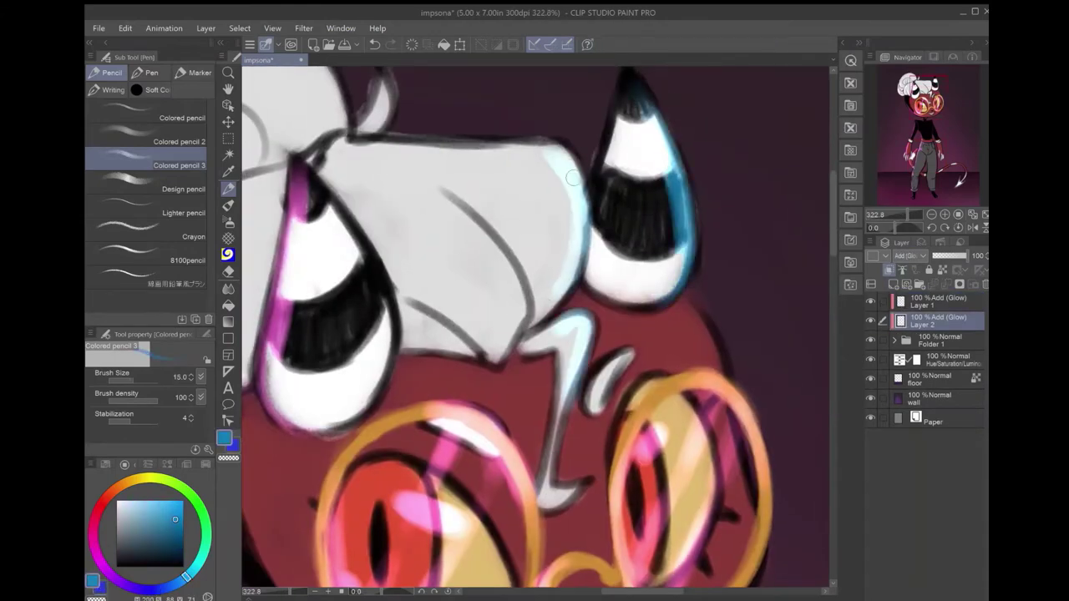
drag(568, 217, 552, 317)
drag(534, 250, 634, 376)
drag(568, 176, 542, 518)
drag(635, 376, 584, 251)
Paint blue rim light on the right side of the face, the right glasses rim and lens, the nose and the teeth.
drag(742, 309, 668, 518)
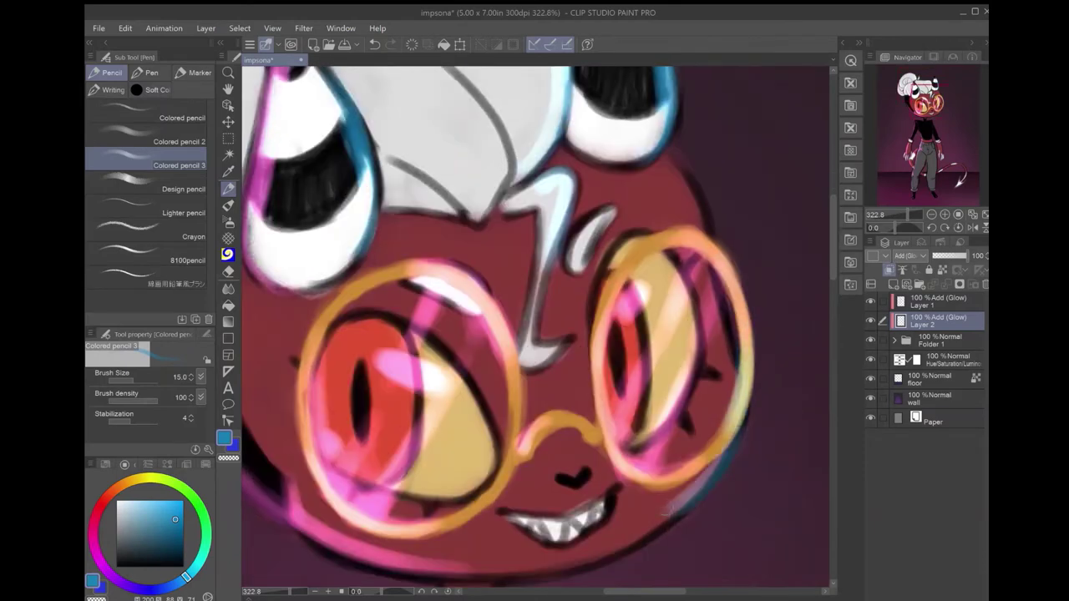
drag(723, 451, 577, 576)
drag(726, 301, 718, 399)
drag(719, 330, 668, 152)
drag(710, 247, 656, 147)
drag(577, 468, 585, 485)
drag(501, 376, 481, 209)
drag(595, 334, 583, 357)
drag(584, 359, 591, 317)
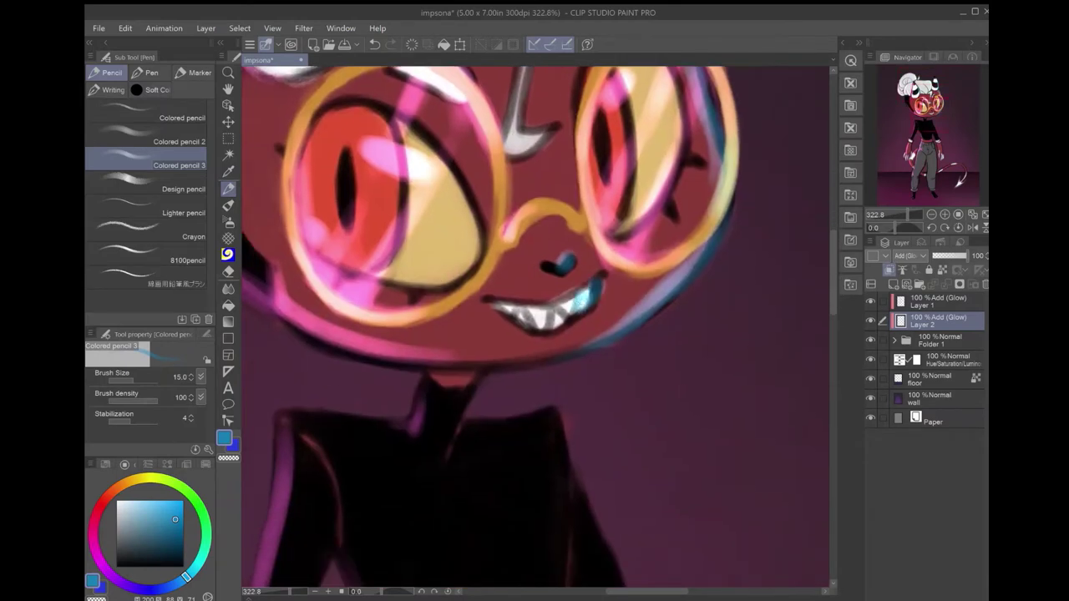
Paint a blue highlight down the right side of the neck and try a stroke on the torso.
drag(518, 401, 544, 308)
key(bracketleft)
drag(465, 371, 501, 286)
key(ctrl+z)
mouse_move(468, 378)
mouse_down()
mouse_move(491, 322)
mouse_move(492, 151)
mouse_up()
drag(577, 154, 581, 308)
key(ctrl+z)
Paint blue glow down the right side of the torso at brush size 17, finishing the waist at size 12.
key(bracketright)
key(bracketright)
key(bracketright)
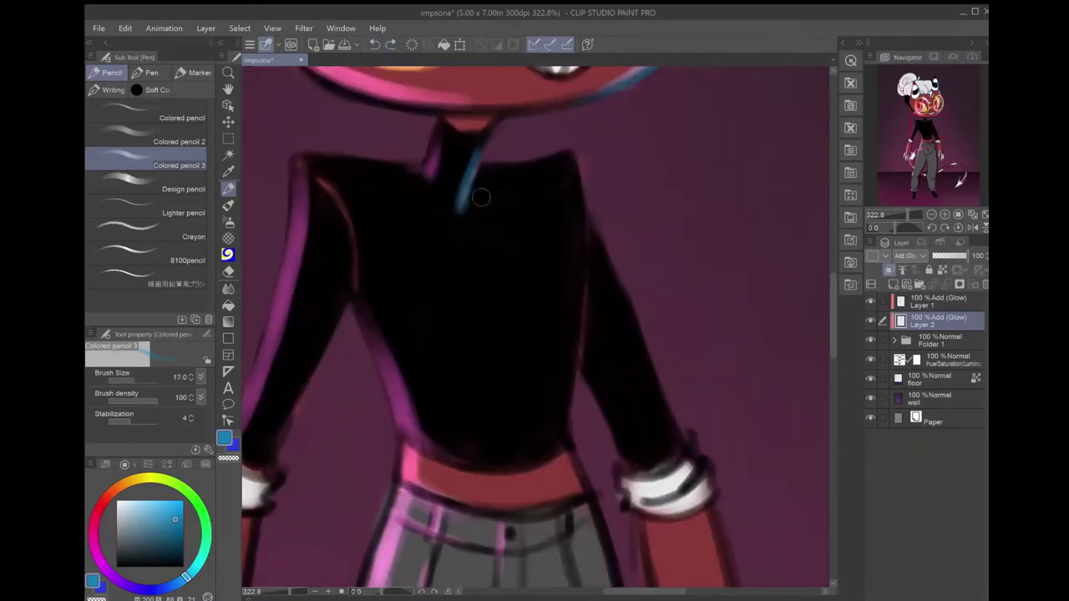
drag(575, 171, 570, 455)
key(bracketleft)
key(bracketleft)
drag(555, 393, 553, 217)
drag(555, 422, 576, 493)
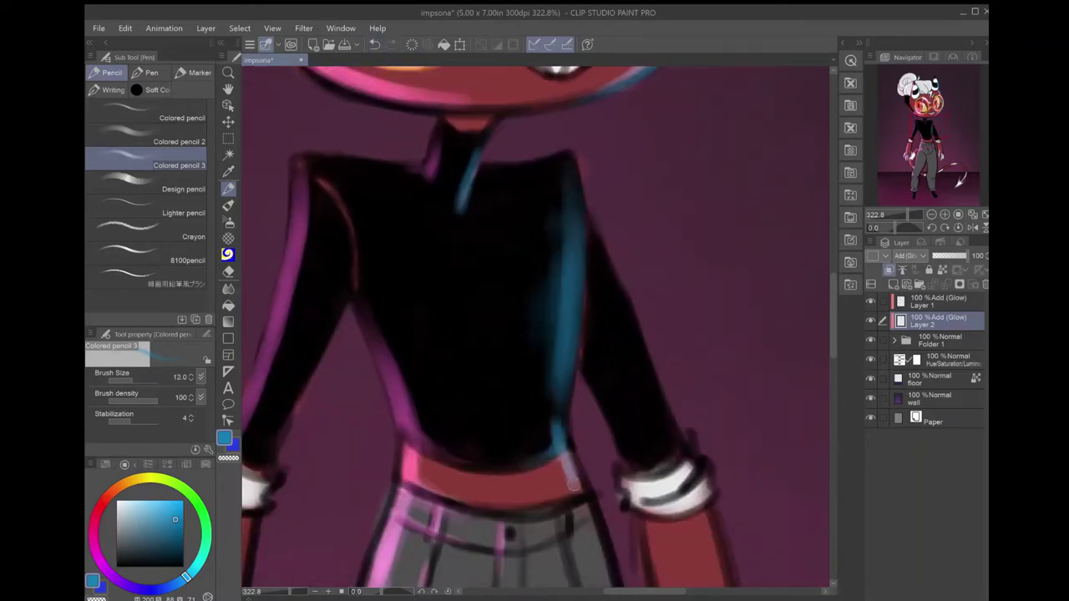
Paint blue rim light along the right hip and pocket, and along the right shoulder, arm, cuff and fingers.
mouse_move(602, 576)
mouse_down()
mouse_move(547, 330)
mouse_move(587, 501)
mouse_up()
mouse_move(648, 219)
mouse_down()
mouse_move(668, 326)
mouse_move(673, 525)
mouse_up()
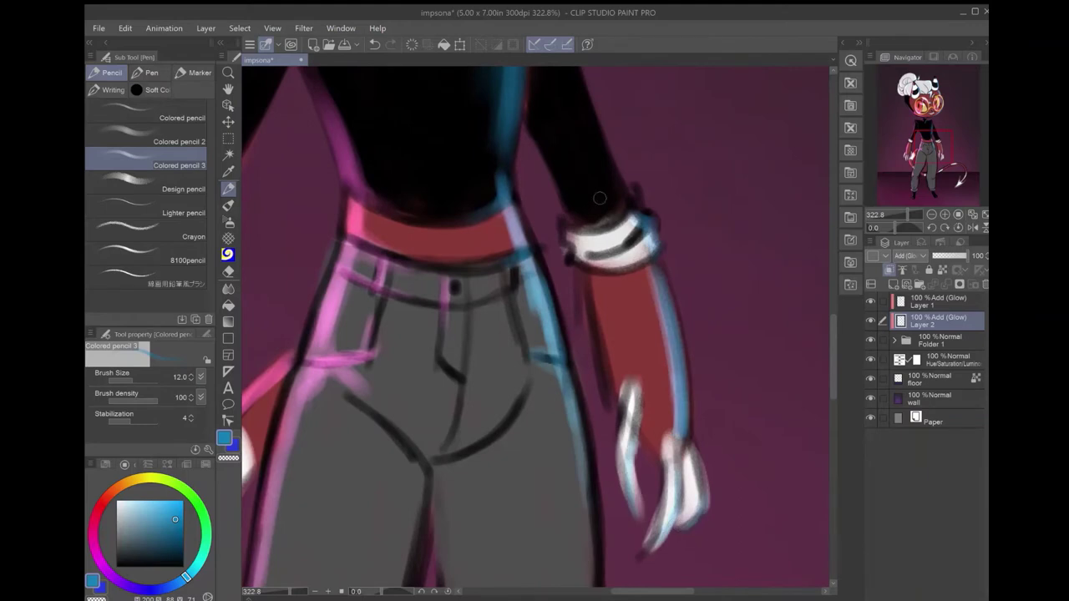
drag(599, 198, 739, 579)
On Layer 1, paint pink rim light along the left shoulder, cuff and outer forearm.
click(934, 301)
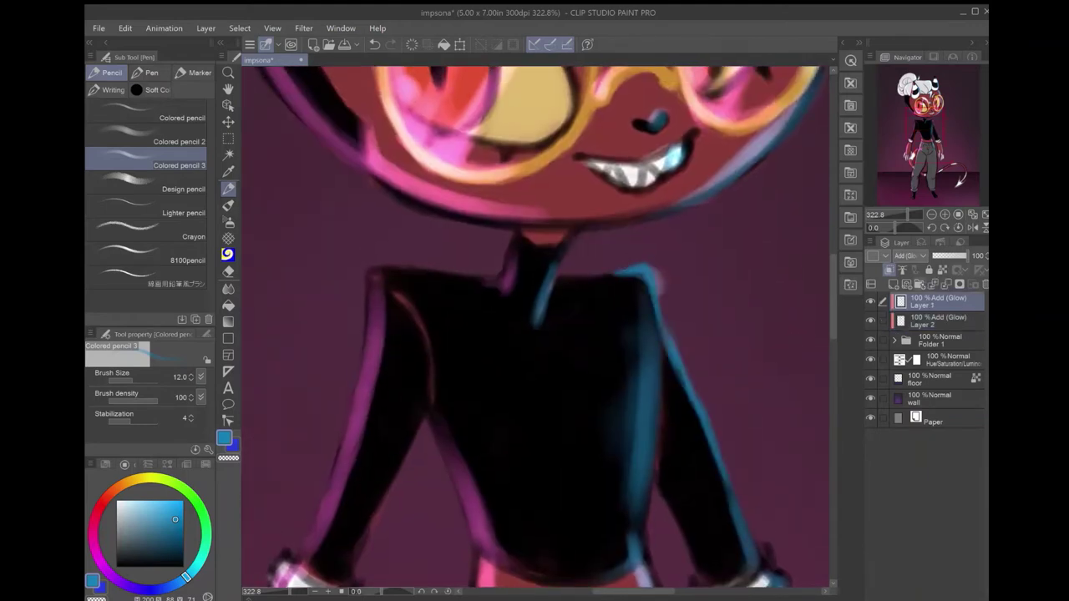
alt+click(436, 148)
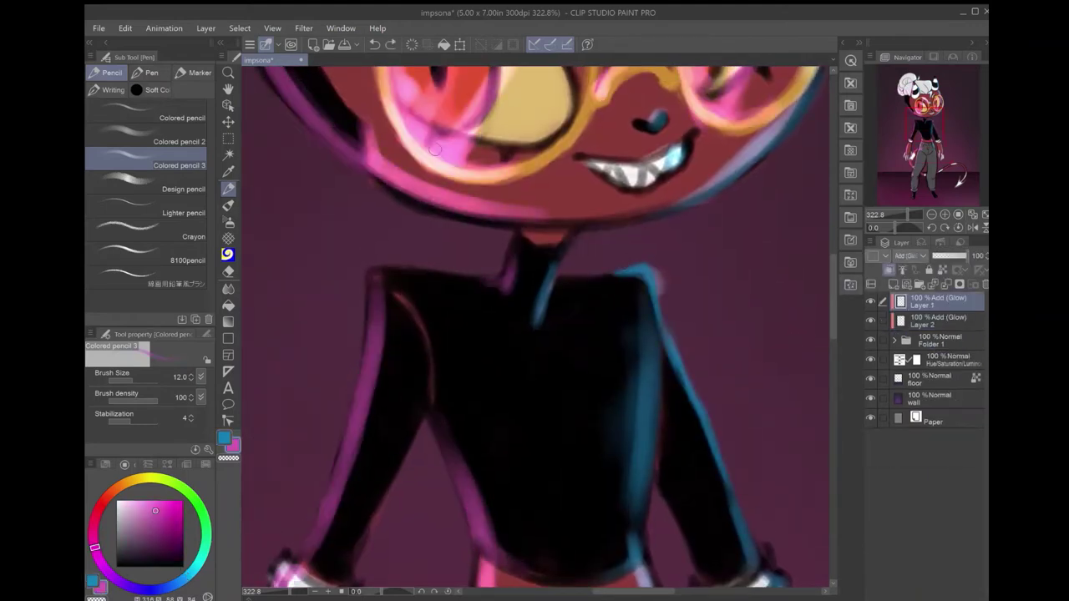
mouse_move(443, 265)
mouse_down()
mouse_move(334, 478)
mouse_move(535, 84)
mouse_up()
drag(501, 418, 565, 211)
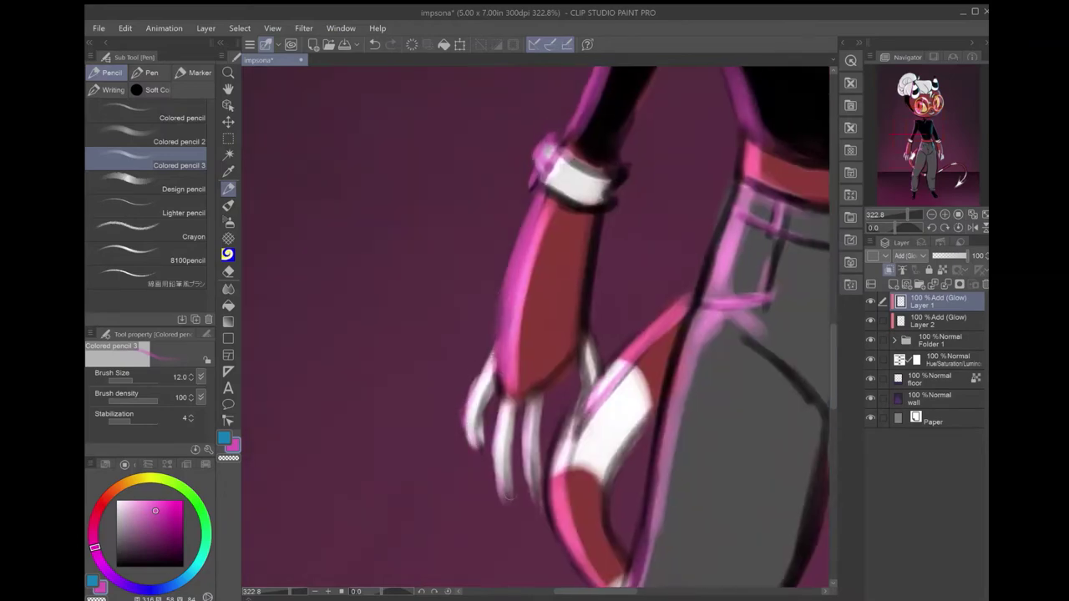
Continue the pink rim light over the left hand, the tail beside the hip and the left trouser leg.
drag(508, 496, 433, 355)
drag(547, 334, 481, 523)
drag(559, 439, 534, 585)
drag(622, 255, 559, 497)
drag(664, 134, 610, 292)
drag(502, 251, 518, 468)
mouse_move(534, 125)
mouse_down()
mouse_move(608, 496)
mouse_move(380, 172)
mouse_move(372, 71)
mouse_up()
drag(501, 251, 585, 418)
On Layer 2, strengthen the blue rim light along the right thigh and the right forearm and hand.
click(935, 321)
key(x)
mouse_move(584, 502)
mouse_down()
mouse_move(668, 194)
mouse_move(635, 392)
mouse_move(585, 83)
mouse_up()
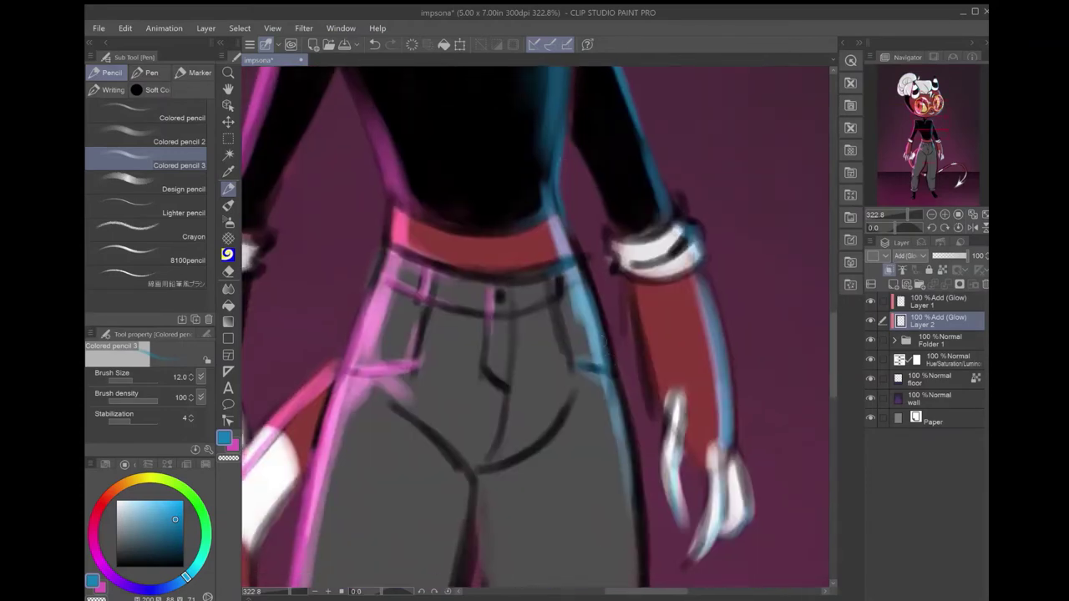
drag(585, 284, 643, 534)
drag(706, 280, 735, 488)
drag(585, 502, 585, 84)
Paint blue rim light down the lower right trouser leg, including the knee fold, hem and foot, and on the tail.
drag(635, 125, 584, 468)
drag(634, 401, 552, 151)
drag(547, 234, 550, 398)
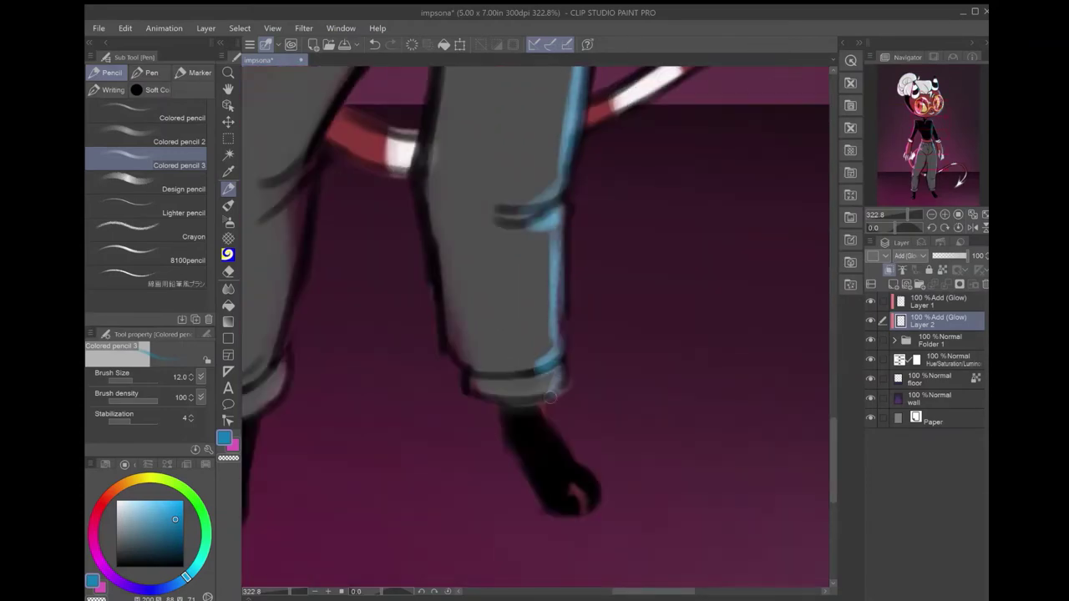
mouse_move(607, 553)
mouse_down()
mouse_move(635, 250)
mouse_move(585, 501)
mouse_move(518, 209)
mouse_move(584, 100)
mouse_up()
mouse_move(585, 447)
mouse_down()
mouse_move(616, 173)
mouse_move(481, 539)
mouse_move(584, 250)
mouse_move(543, 468)
mouse_up()
On Layer 1, paint pink glow along the left edge of the tail's arrowhead.
click(931, 301)
key(x)
drag(572, 382, 520, 522)
scroll(519, 523, down, 6)
Add an Add (Glow) layer and airbrush a blue glow down the scene's right side with the Soft airbrush at size 1000.
click(893, 284)
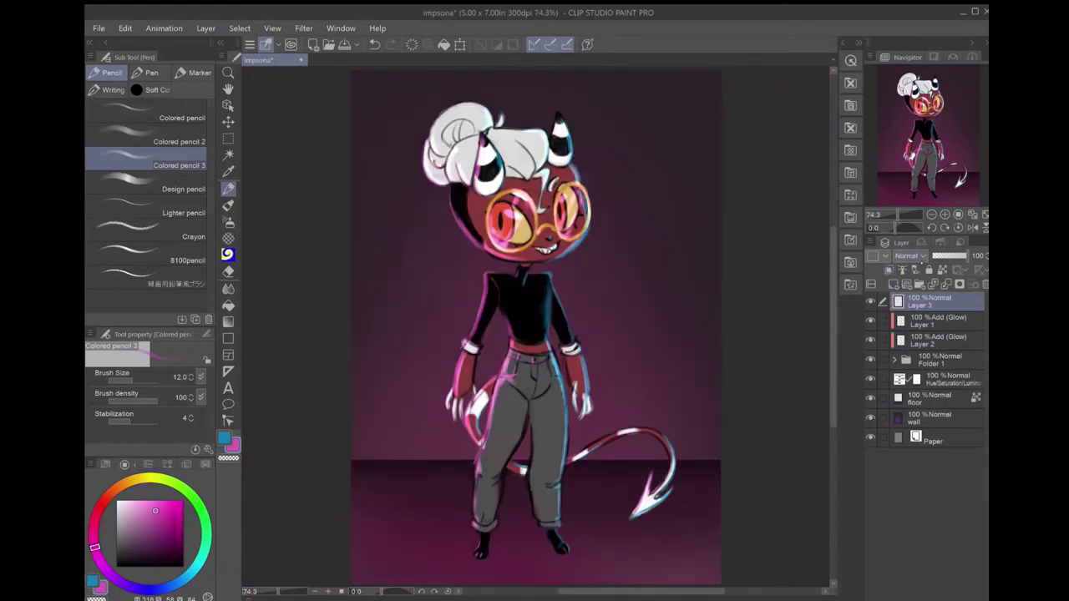
key(b)
key(x)
key(b)
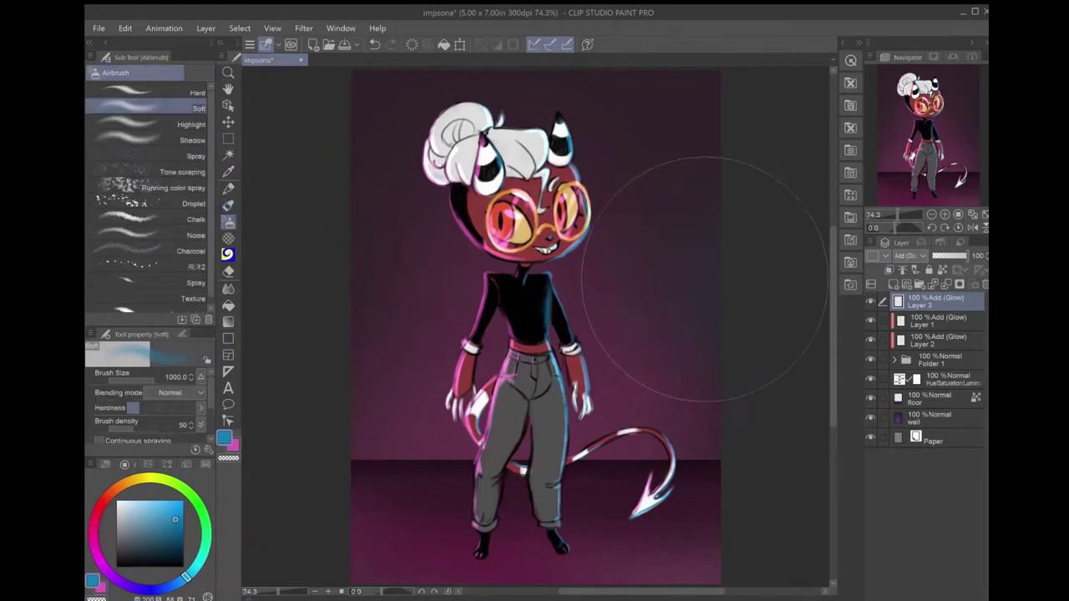
drag(644, 214, 692, 454)
Add another Add (Glow) layer and airbrush a large pink glow down the left side of the scene.
drag(898, 299, 898, 294)
key(x)
mouse_move(367, 134)
mouse_down()
mouse_move(310, 262)
mouse_move(359, 318)
mouse_move(359, 167)
mouse_up()
Duplicate the pink rim-light layer, Layer 1, and set the copy's opacity to 50%.
click(936, 341)
key(ctrl+c)
key(ctrl+v)
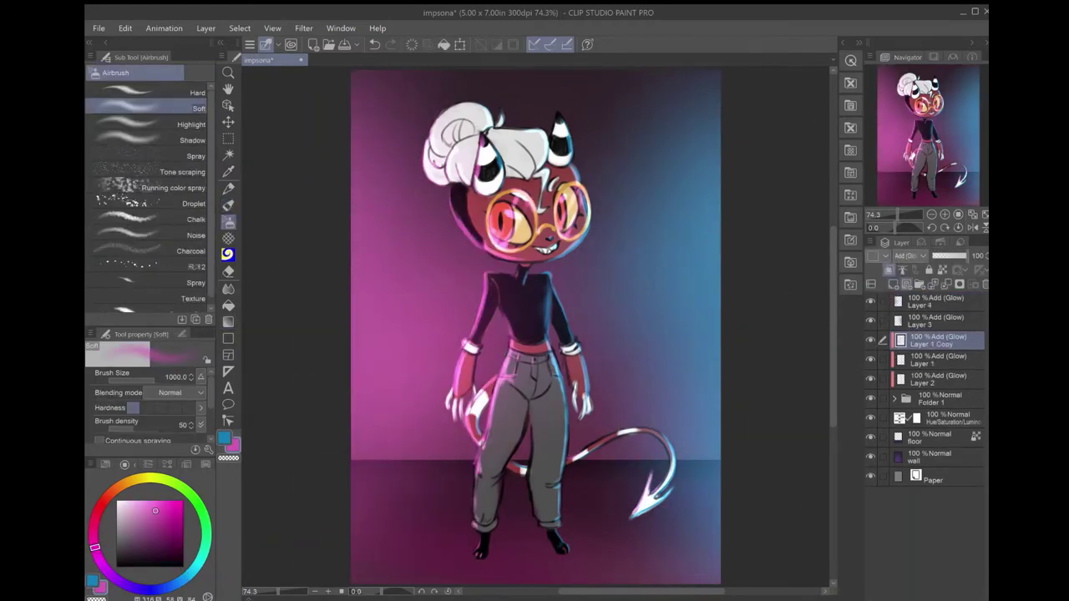
drag(966, 254, 950, 255)
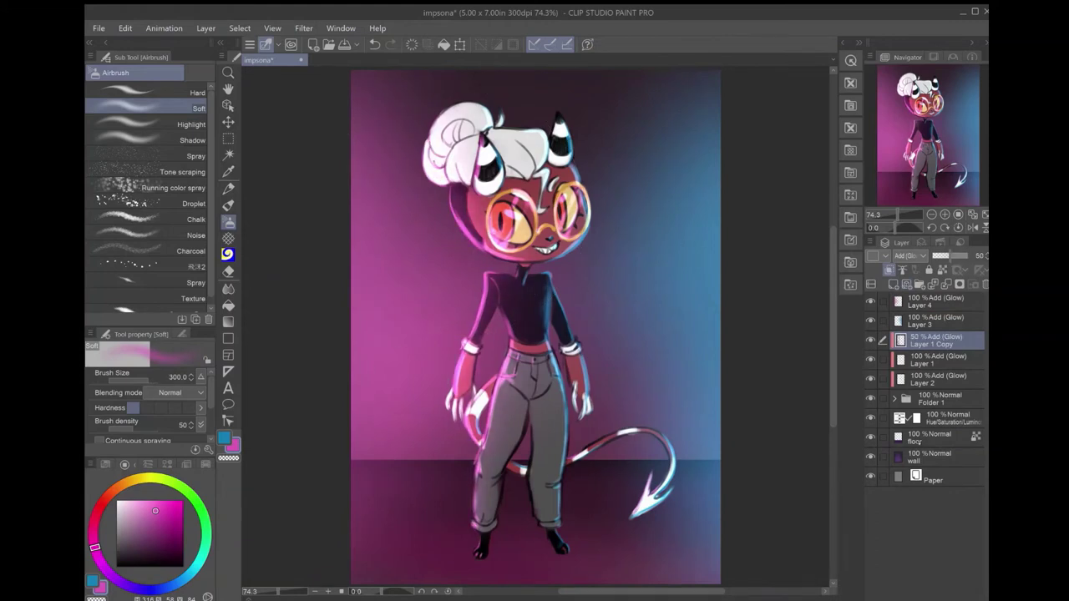
Airbrush soft blue light over the character on a duplicate of Layer 2 and set the copy's opacity to 50%.
click(936, 378)
key(ctrl+c)
key(ctrl+v)
key(x)
mouse_move(584, 125)
mouse_down()
mouse_move(609, 282)
mouse_move(577, 300)
mouse_move(598, 382)
mouse_move(656, 493)
mouse_move(501, 509)
mouse_move(541, 416)
mouse_up()
key(ctrl+z)
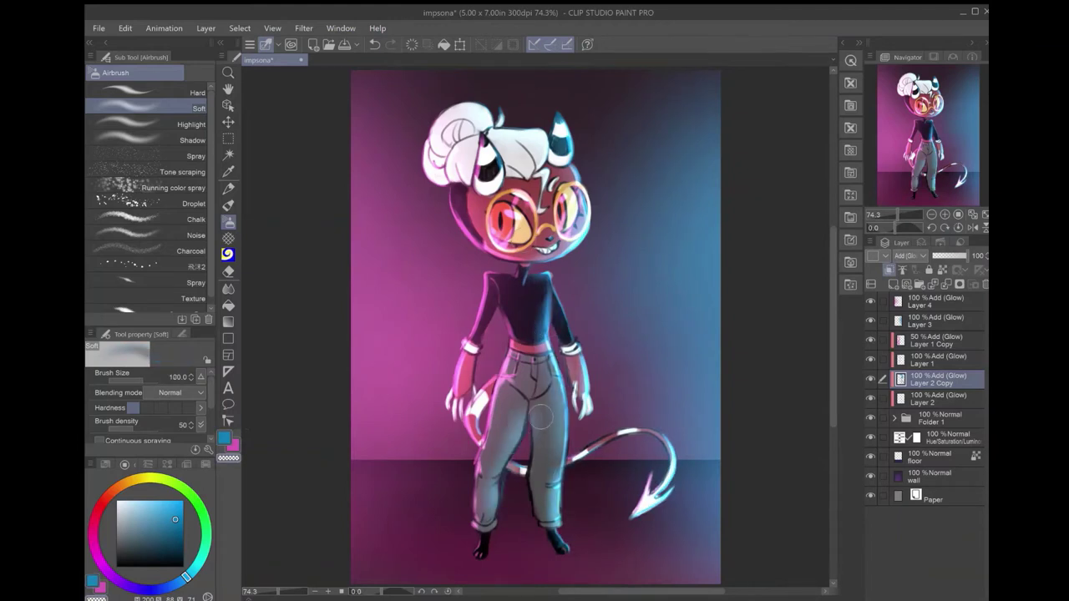
click(951, 256)
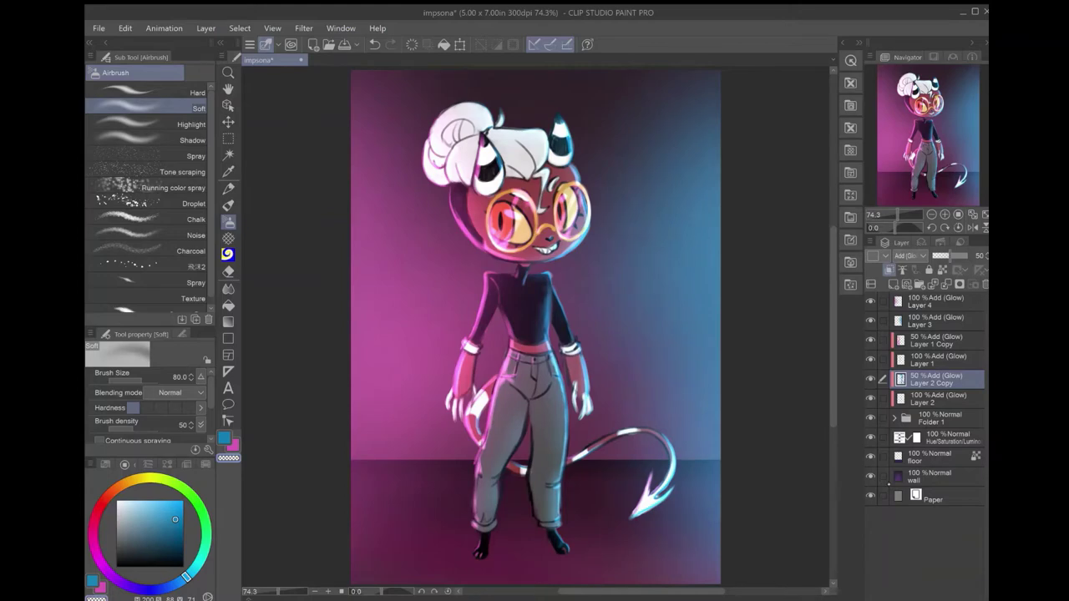
Duplicate the character folder, Folder 1, and merge the original into a single layer.
click(939, 418)
key(ctrl+c)
key(ctrl+v)
click(940, 437)
Isolate the merged character layer and show the other layers again, leaving the folder copy hidden.
alt+click(870, 437)
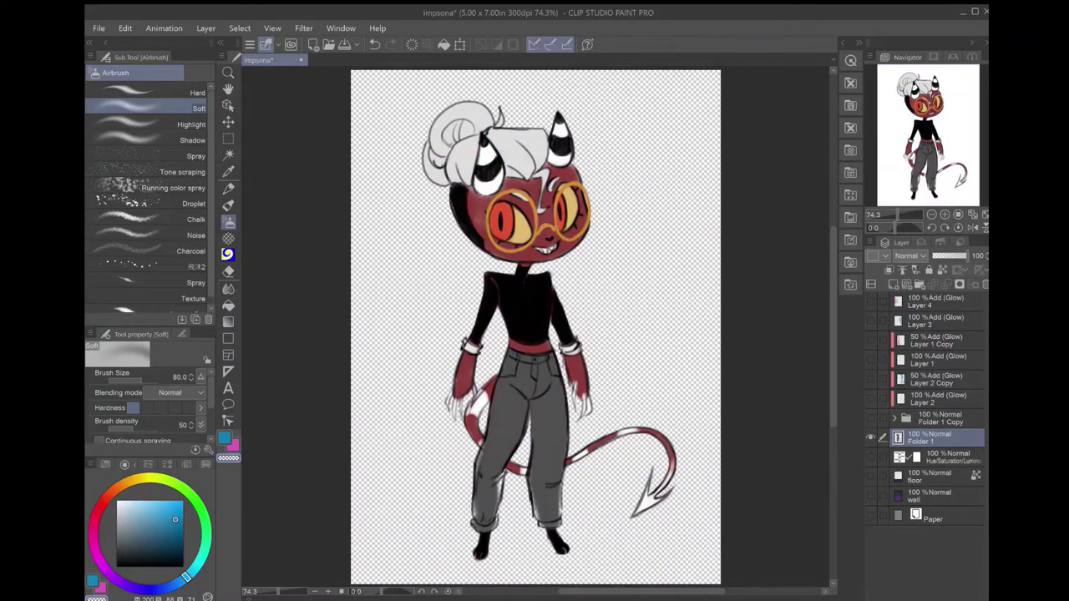
drag(873, 516, 871, 475)
drag(870, 418, 870, 301)
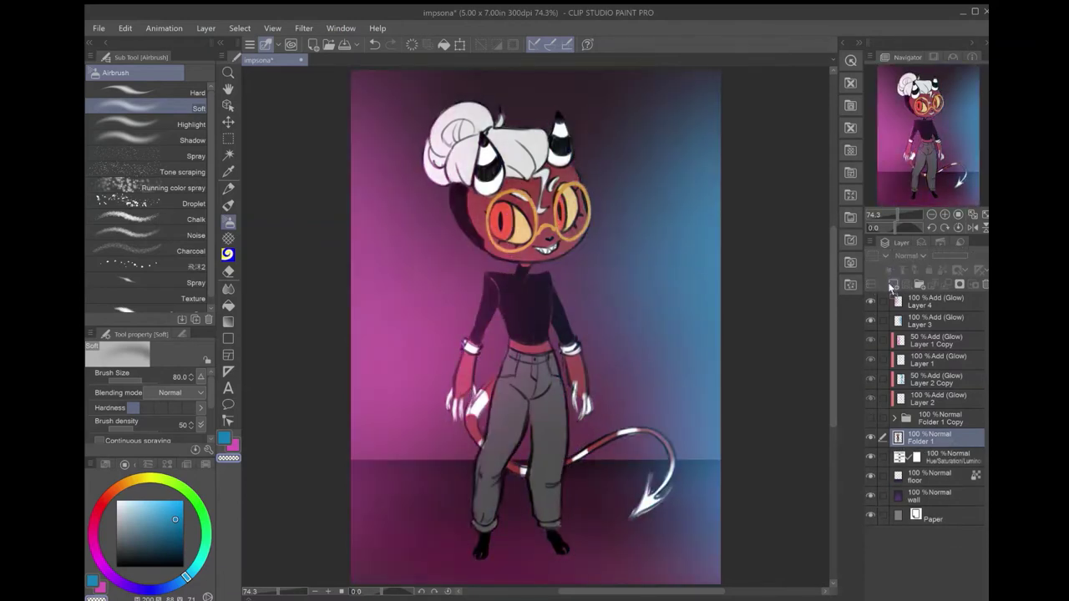
Place a duplicate of the merged character layer directly below the clipped glow layers and save the file.
key(ctrl+c)
key(ctrl+v)
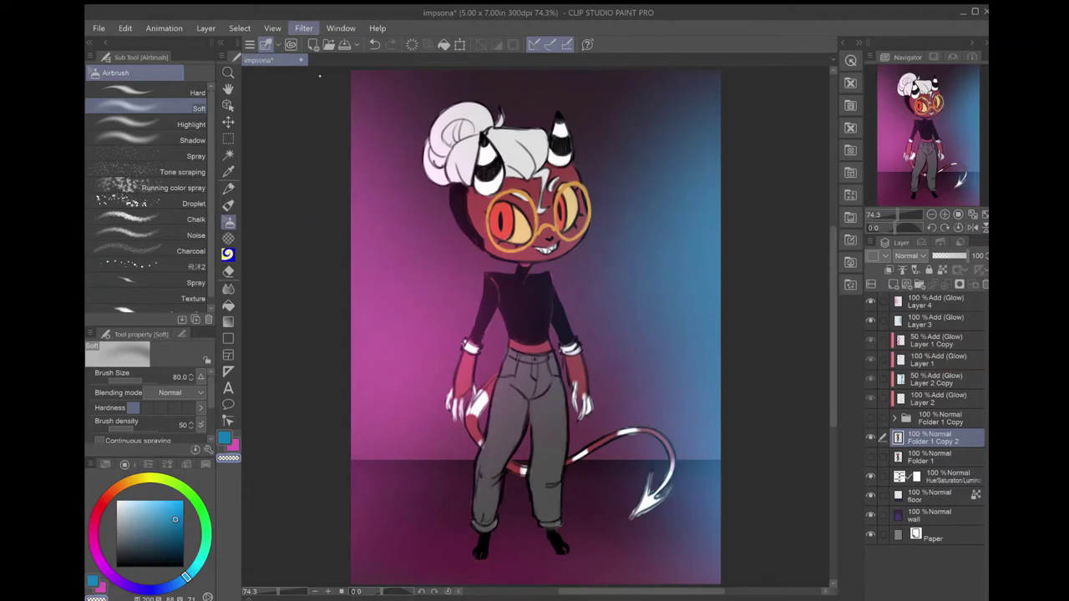
drag(918, 428, 919, 416)
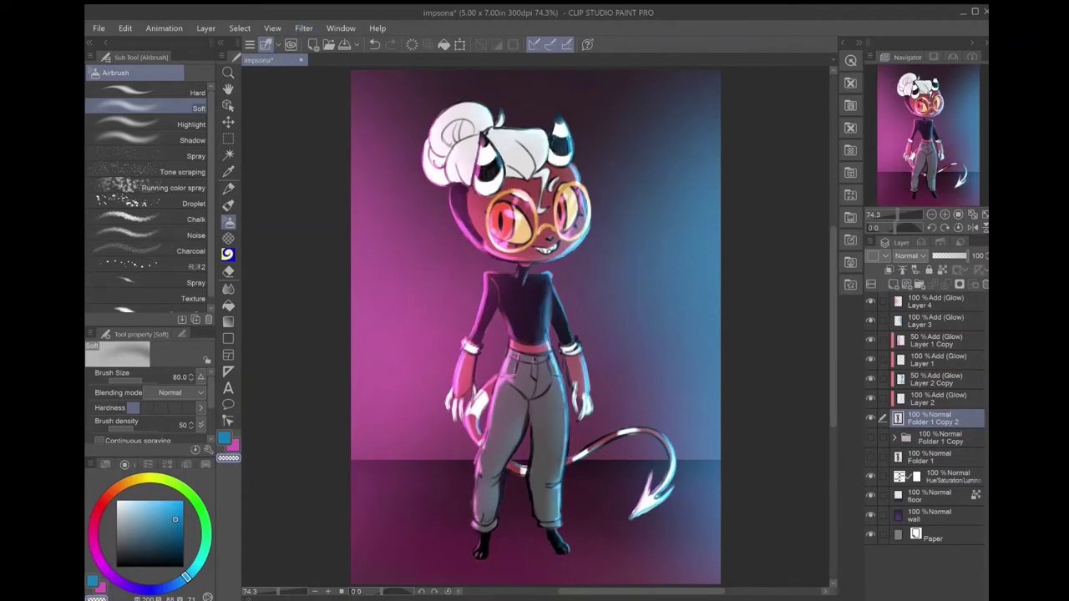
key(ctrl+s)
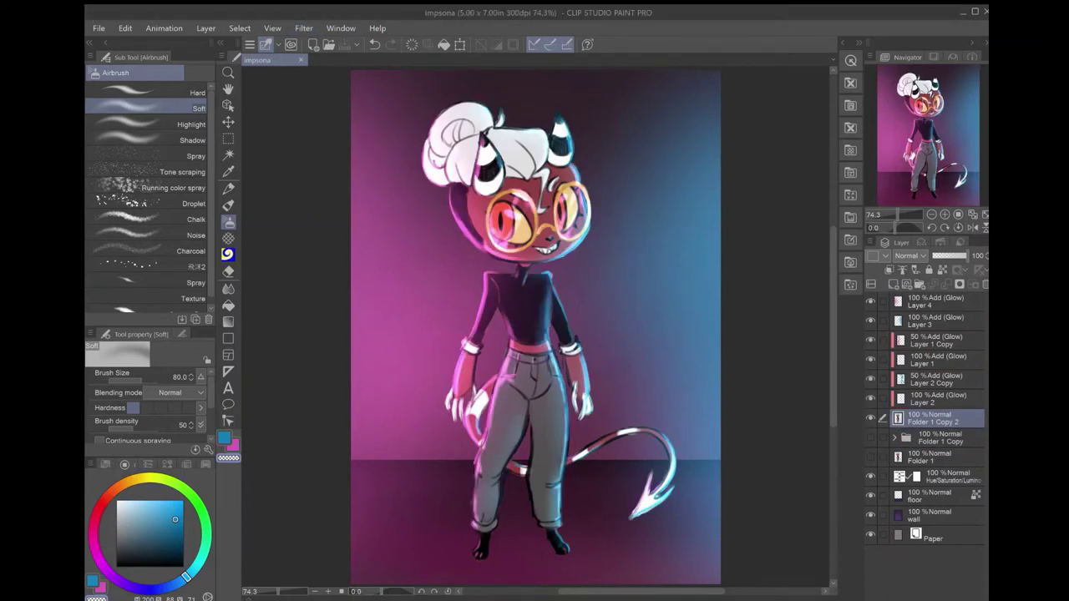
Duplicate the character layer again, clip one copy above the rim-light layers and set its opacity to 25%.
key(ctrl+c)
key(ctrl+v)
drag(927, 418, 928, 339)
drag(968, 255, 941, 256)
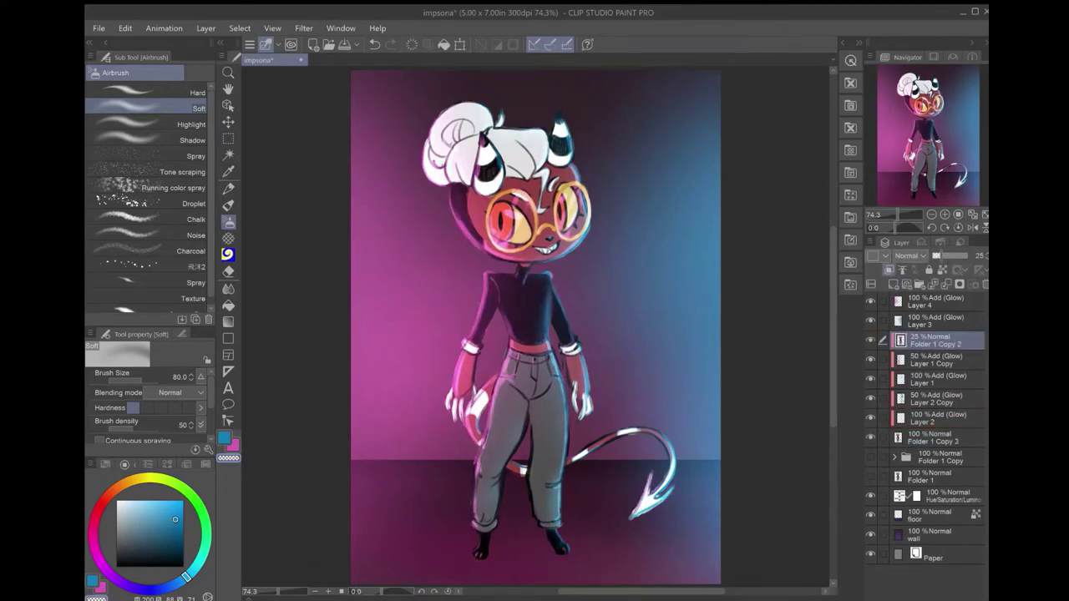
Add a new layer and paint pink highlight spots inside both eyes with the Colored pencil 3 brush.
key(ctrl+shift+n)
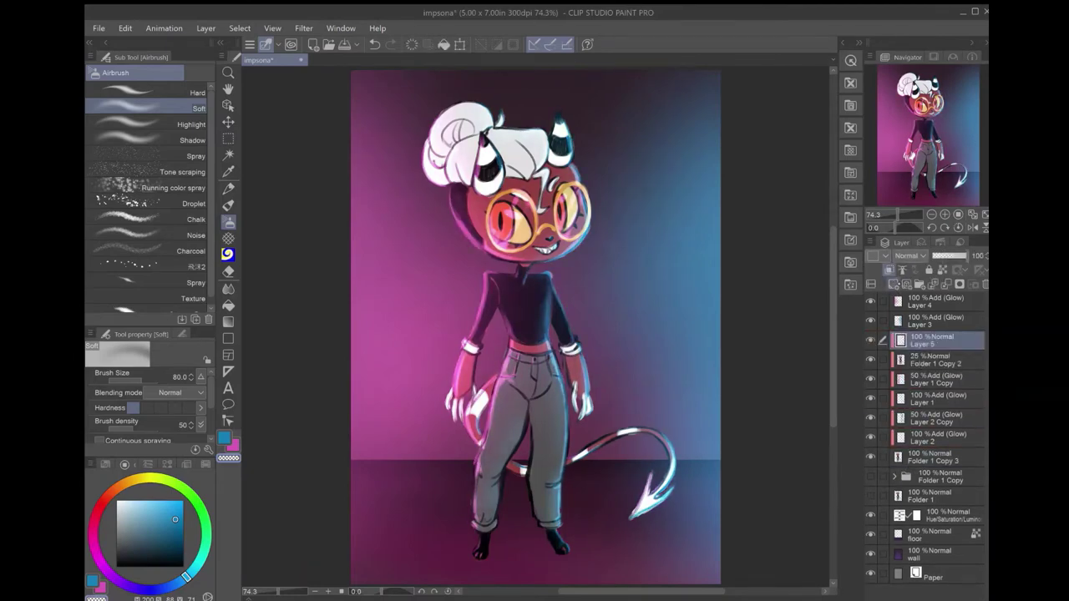
key(p)
scroll(483, 190, up, 5)
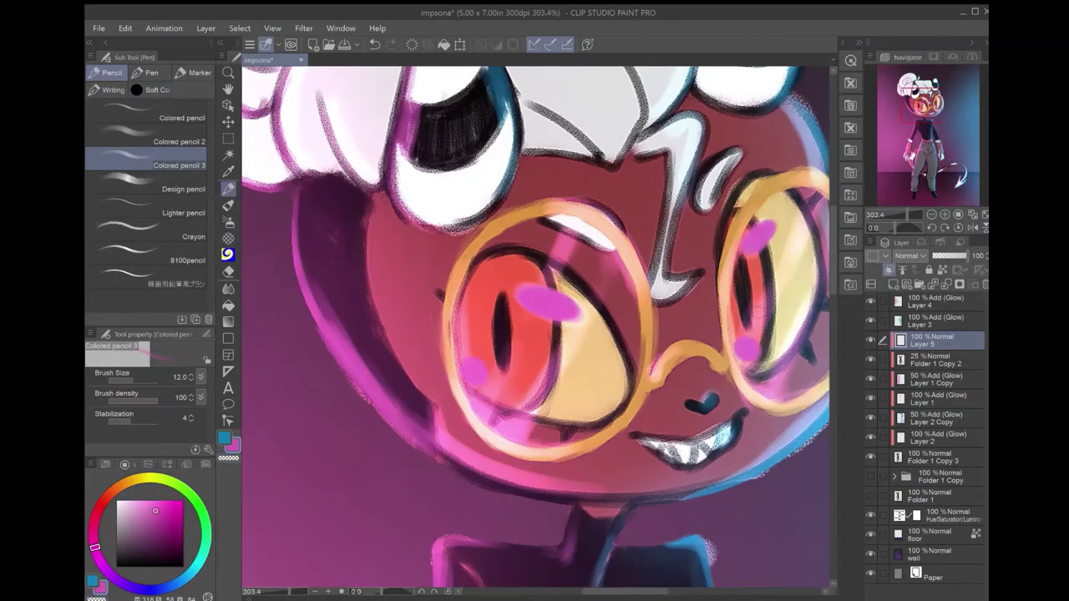
Paint two short blue highlight dashes in each eye on a new Add (Glow) layer.
key(x)
drag(539, 375, 560, 388)
drag(544, 356, 567, 370)
key(ctrl+shift+n)
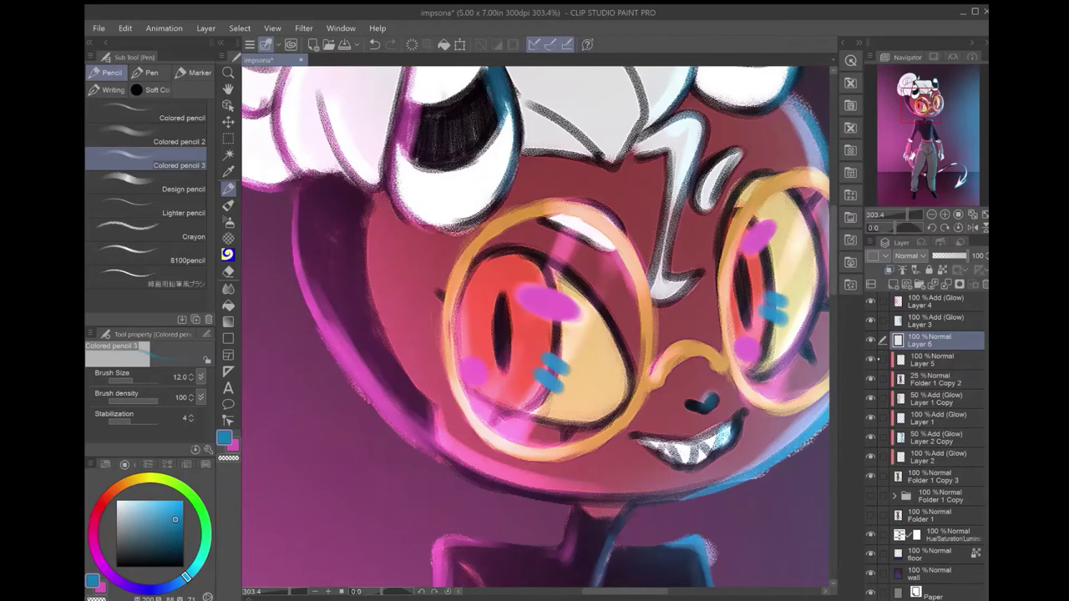
key(x)
key(bracketright)
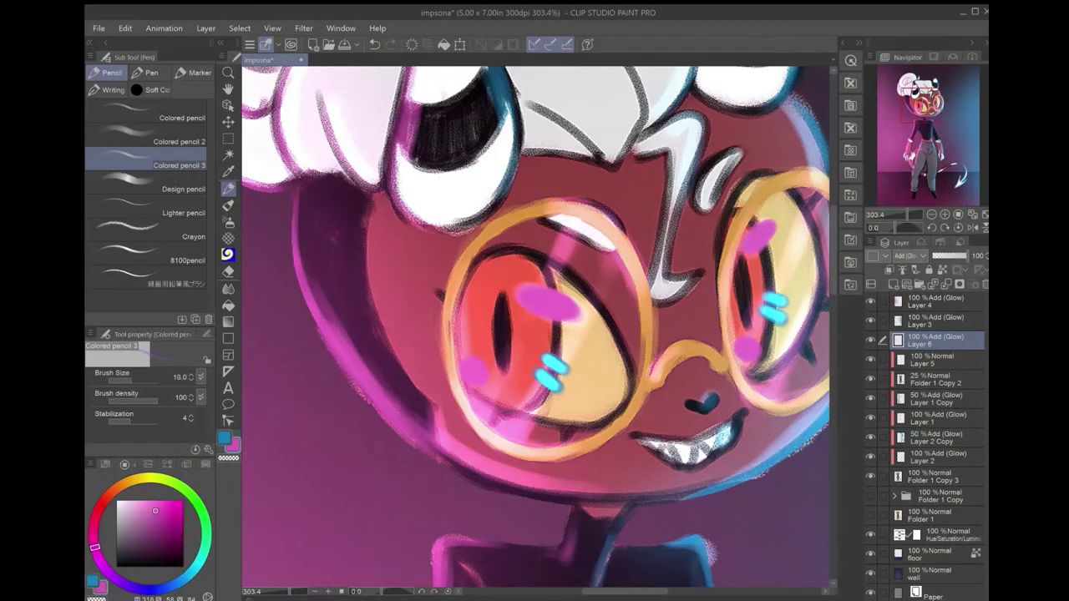
Lower the pink eye-highlight layer's opacity to 41% and delete that layer.
key(alt+bracketleft)
key(ctrl+0)
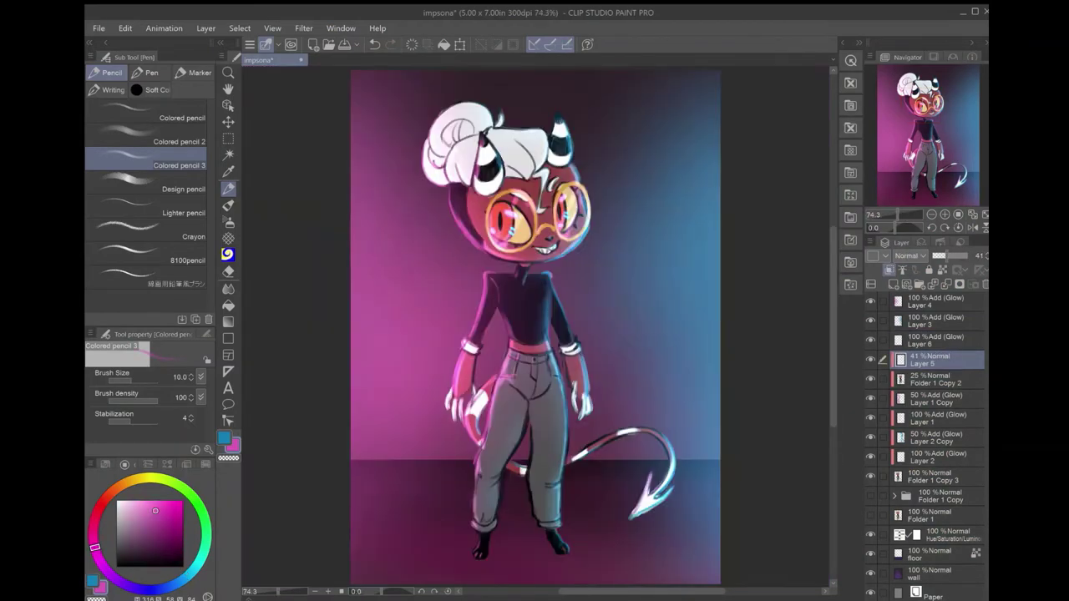
key(ctrl+comma)
key(ctrl+Delete)
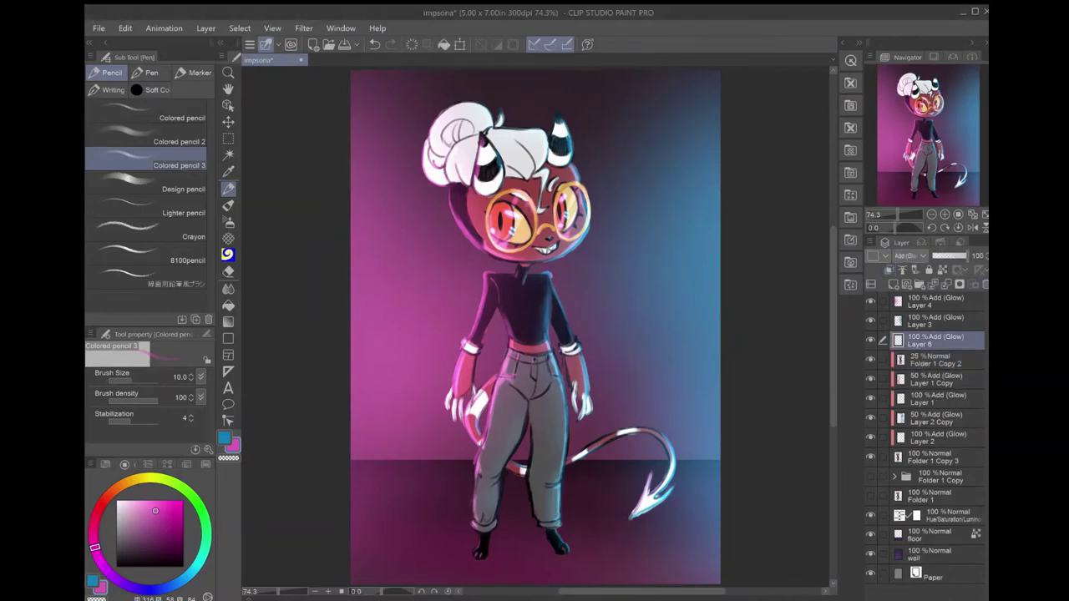
Switch to the Soft eraser and set the opacity of the Folder 1 Copy 2 overlay to 30%.
scroll(493, 180, up, 5)
key(e)
key(ctrl+0)
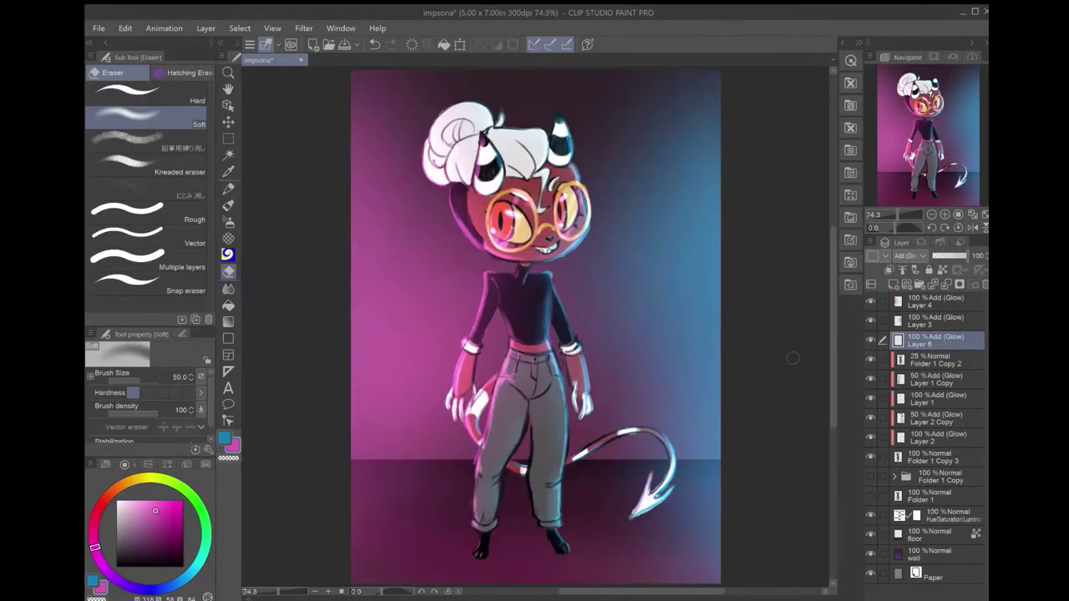
click(935, 359)
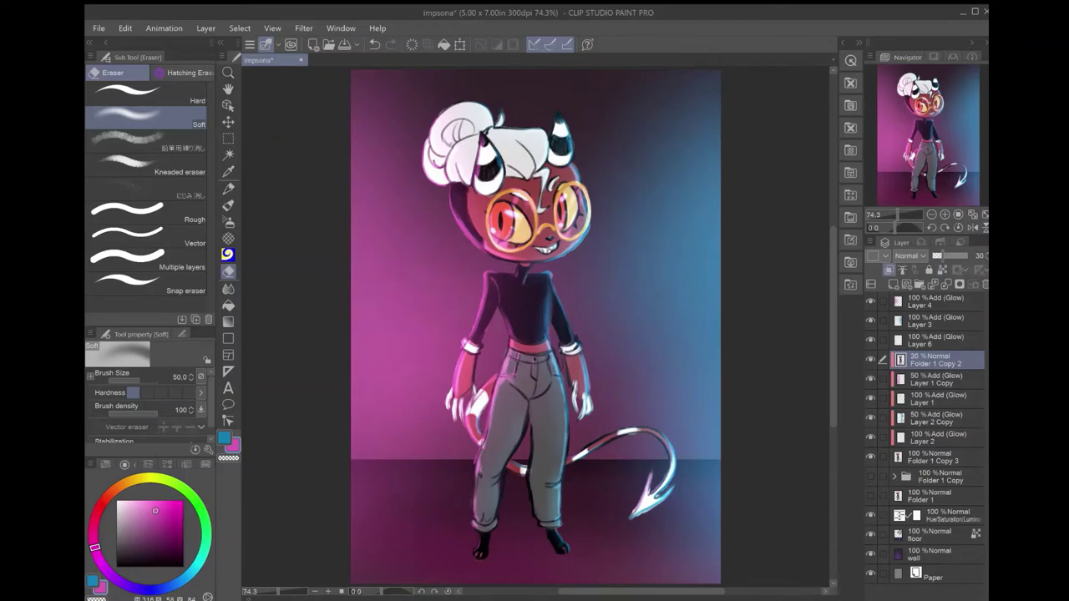
Add a new layer above the hue/saturation correction layer and choose a dark navy drawing colour.
click(936, 516)
click(893, 284)
click(180, 556)
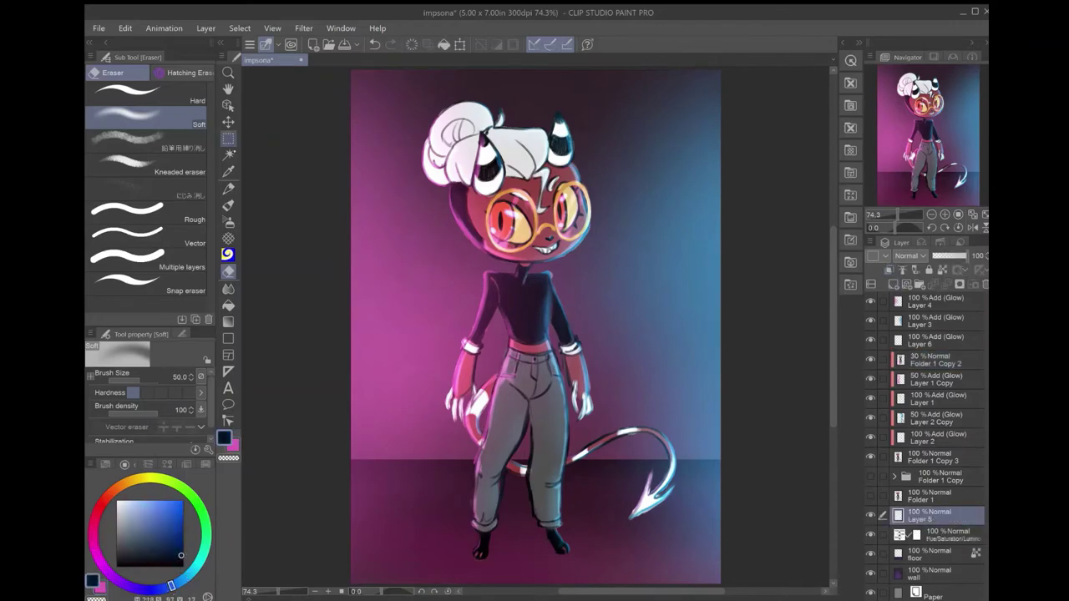
Select two tall rectangular window panes on the wall, fill them with dark navy and clear the selection.
key(m)
scroll(534, 325, up, 2)
mouse_move(333, 118)
mouse_down()
mouse_move(501, 326)
mouse_move(502, 504)
mouse_up()
mouse_move(512, 121)
mouse_down()
mouse_move(573, 478)
mouse_move(710, 518)
mouse_up()
key(p)
mouse_move(401, 468)
mouse_down()
mouse_move(666, 480)
mouse_move(418, 167)
mouse_up()
key(m)
key(ctrl+d)
scroll(535, 334, down, 1)
Spray a white star spatter over the window panes with a particle brush on a new layer clipped to them.
key(ctrl+shift+n)
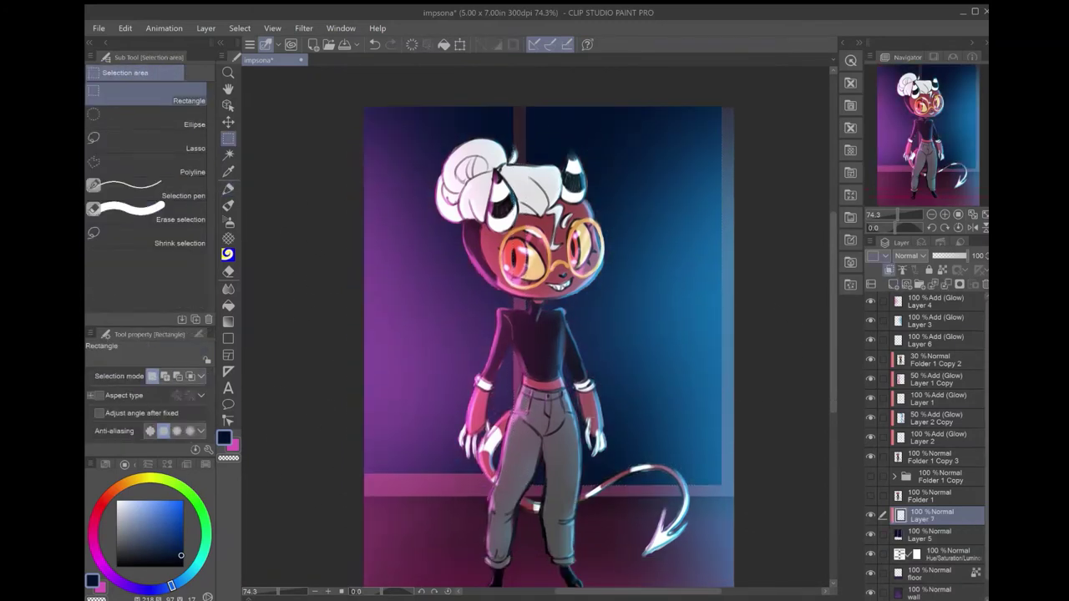
key(b)
mouse_move(401, 192)
mouse_down()
mouse_move(466, 328)
mouse_move(635, 167)
mouse_up()
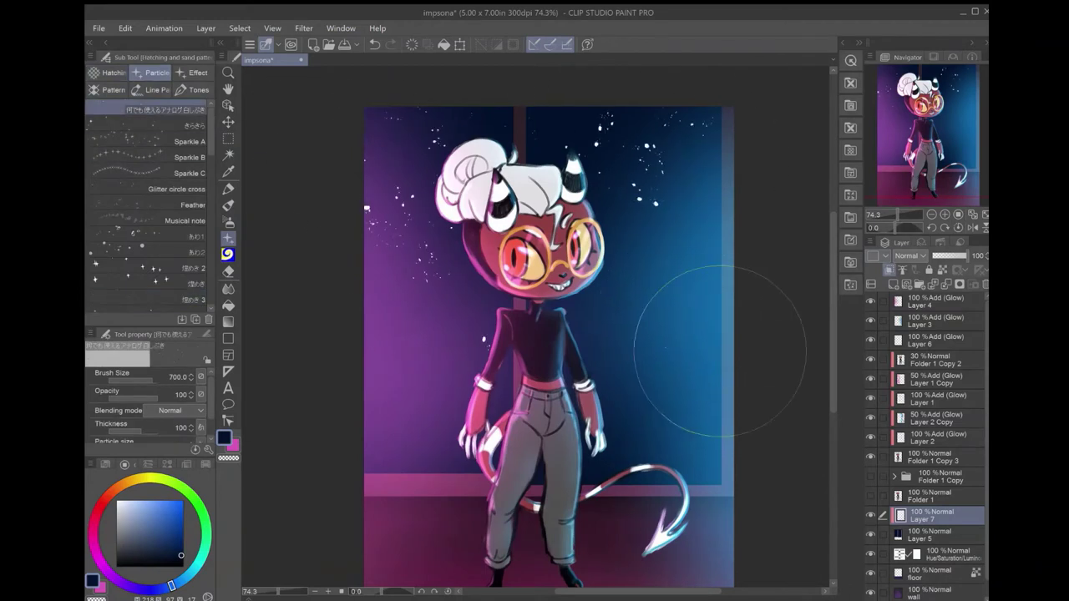
key(ctrl+z)
scroll(146, 401, down, 1)
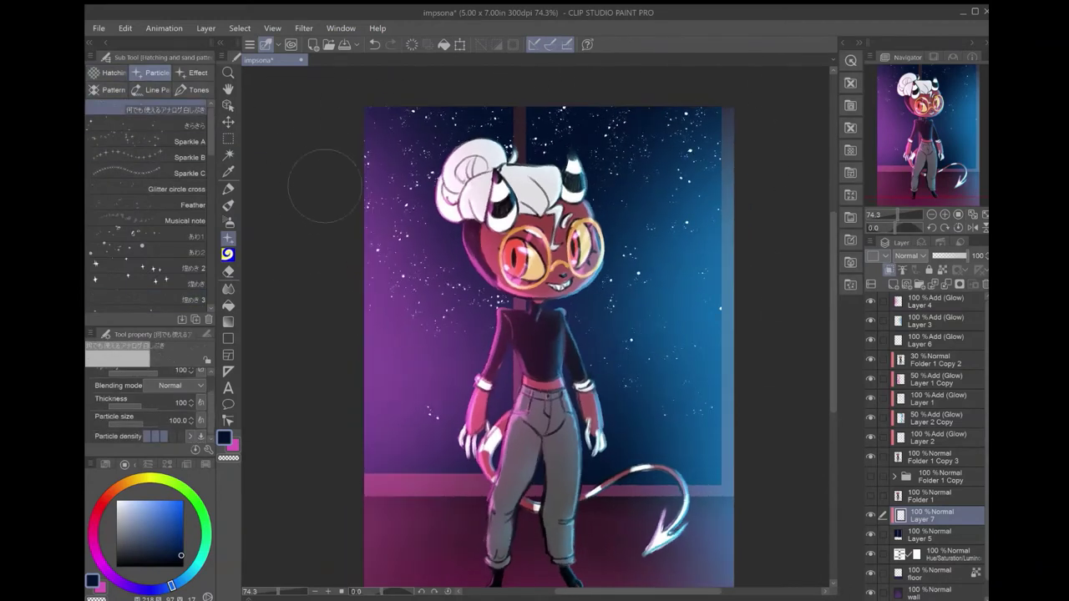
key(e)
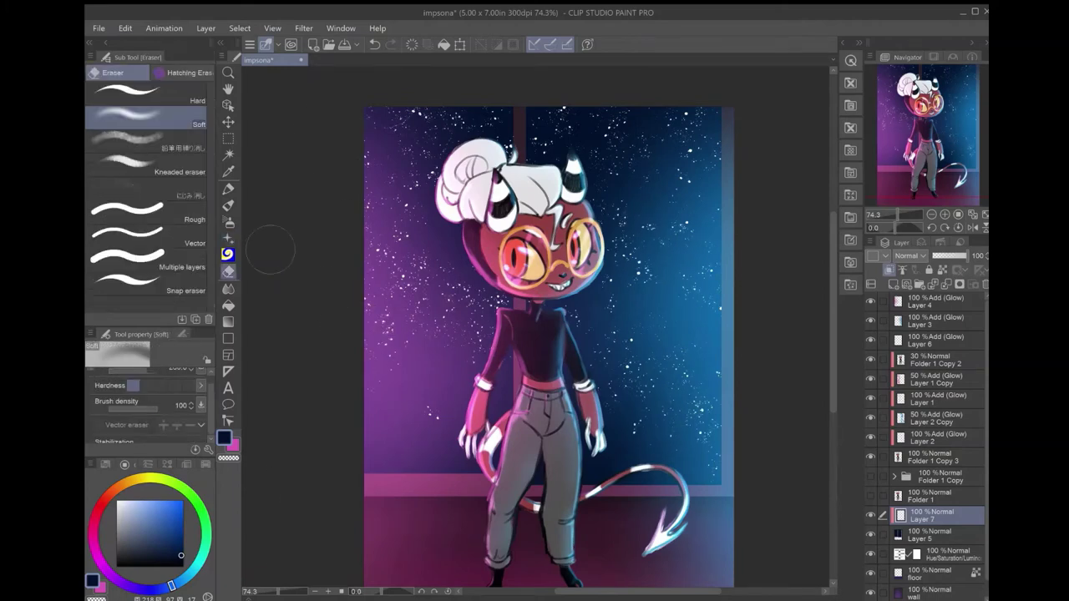
scroll(543, 334, down, 1)
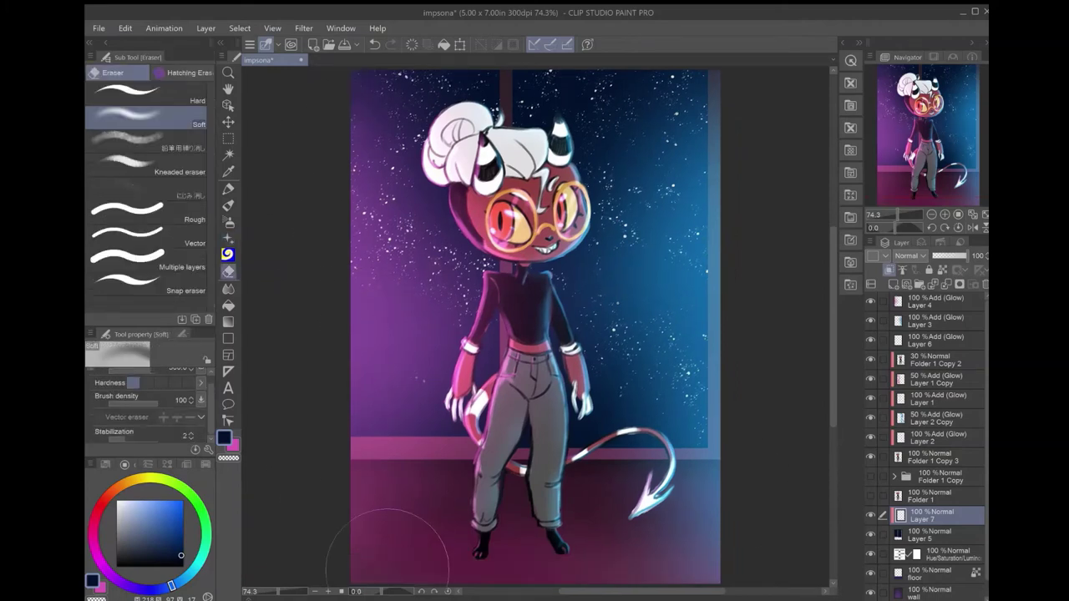
Try duplicating the star layer, with the copy at 57% opacity and the original at 50%.
key(ctrl+c)
key(ctrl+v)
drag(967, 256, 949, 255)
click(936, 515)
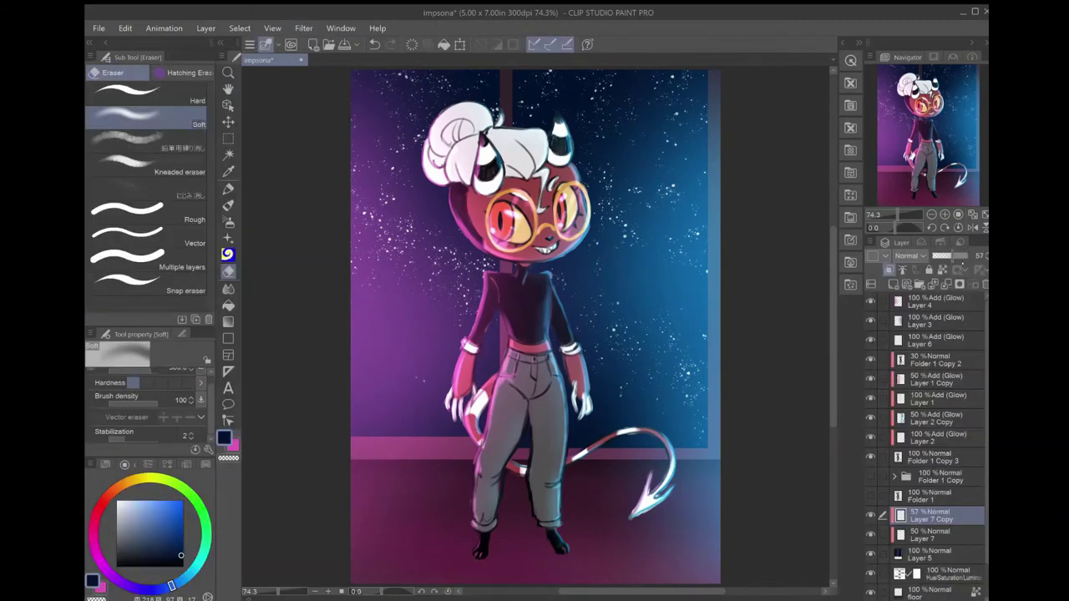
Set the star layer to Add (Glow) at 85% opacity and add a clipped layer above it.
click(958, 257)
key(alt+bracketleft)
key(ctrl+z)
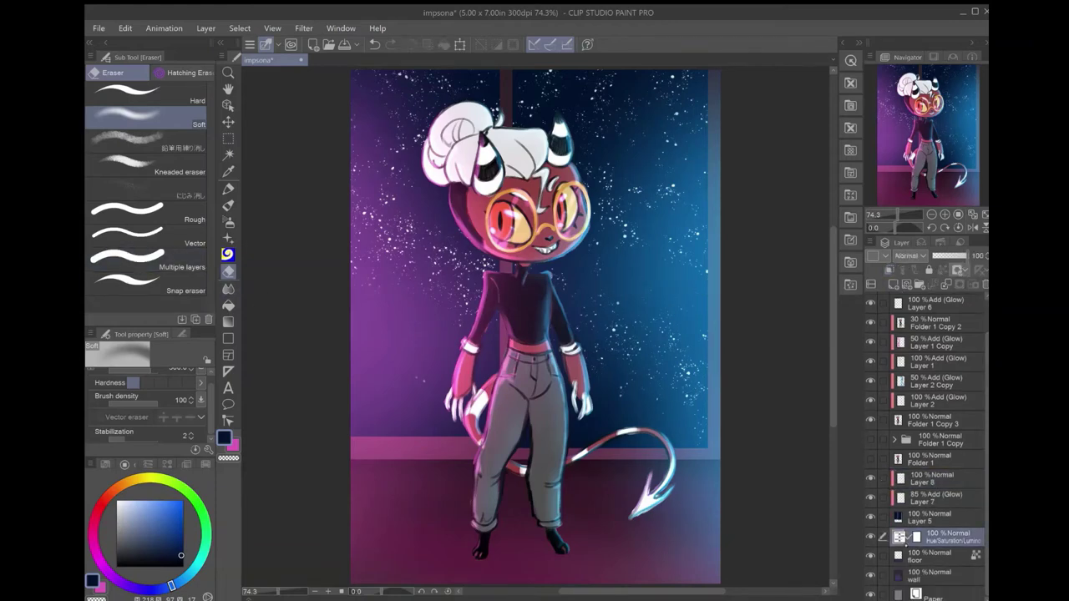
Darken the wall and floor through the hue/saturation correction and add a level correction layer above it.
key(ctrl+u)
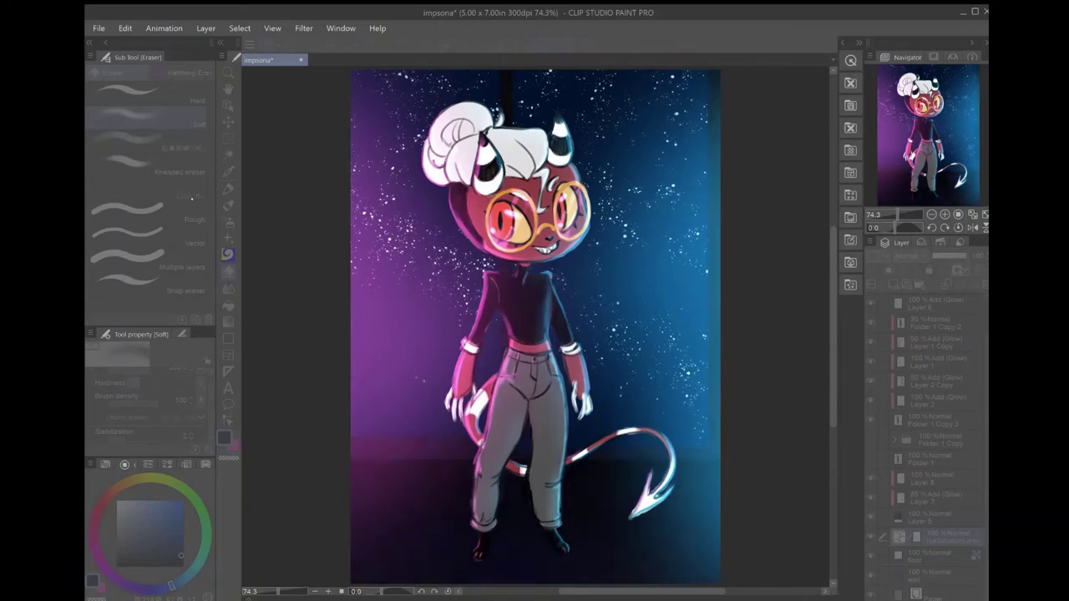
key(Return)
key(ctrl+l)
key(Return)
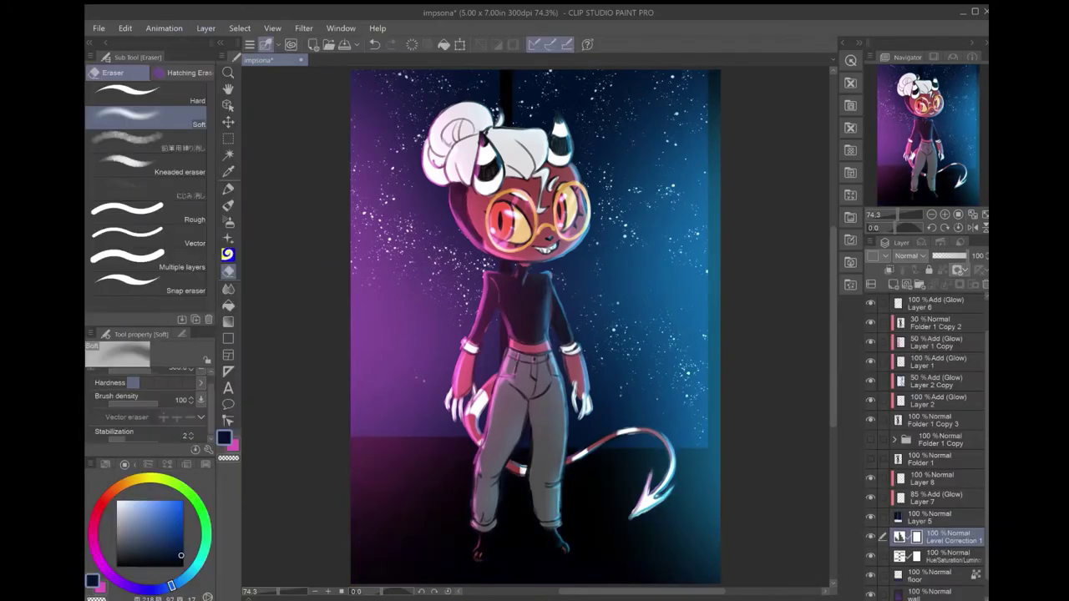
Turn the wall and floor layers near black and remove the hue/saturation and level correction layers.
alt+click(527, 535)
key(alt+bracketleft)
key(alt+bracketleft)
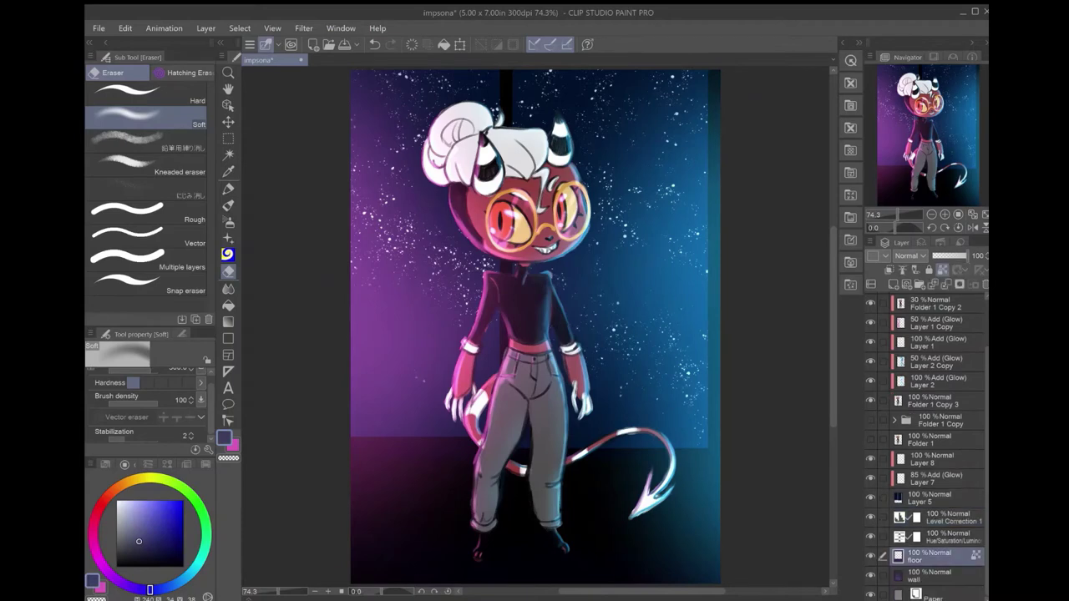
key(b)
key(alt+bracketright)
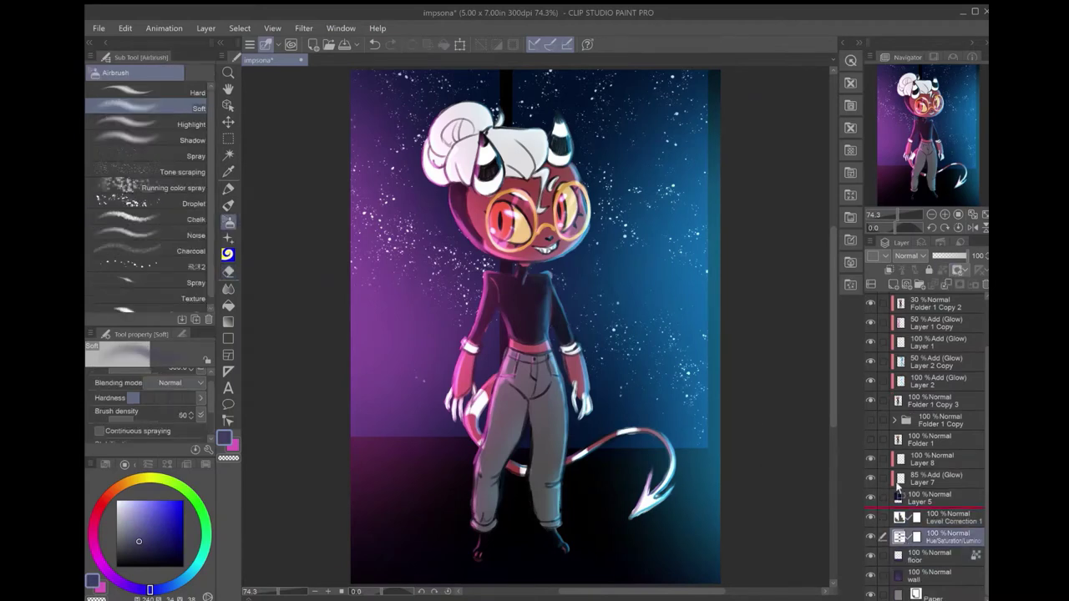
key(Delete)
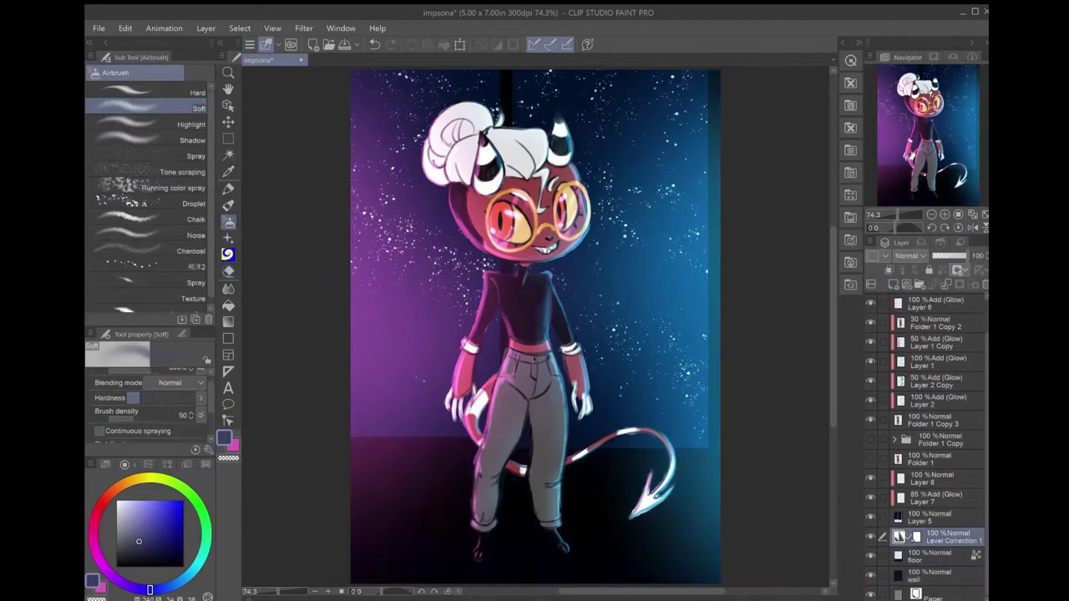
key(Delete)
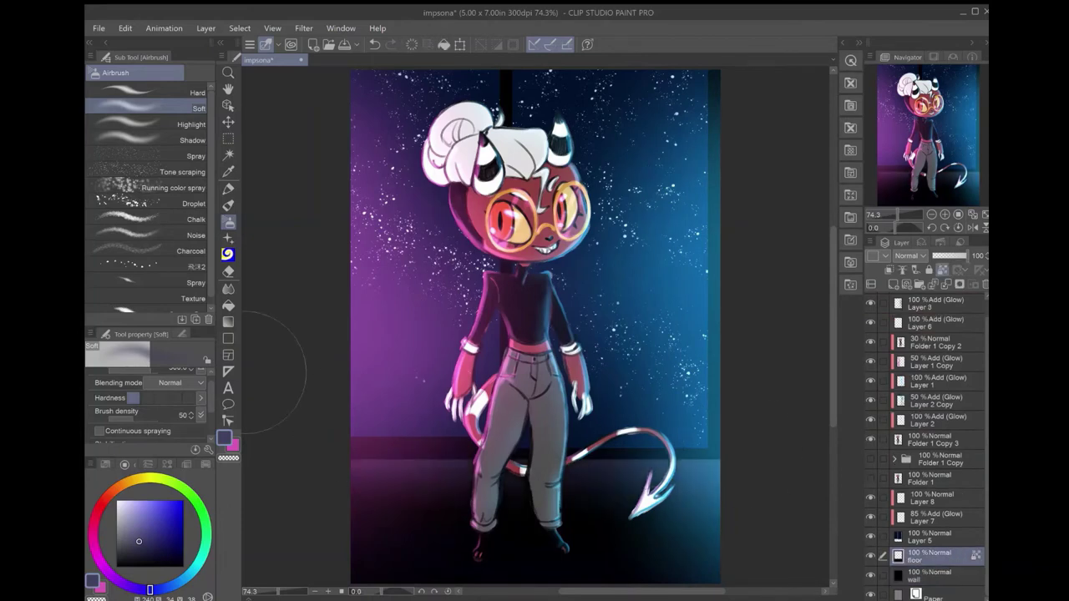
Set Layer 8 to Overlay and tint the starry window with blue and pink using the Soft airbrush.
key(alt+bracketright)
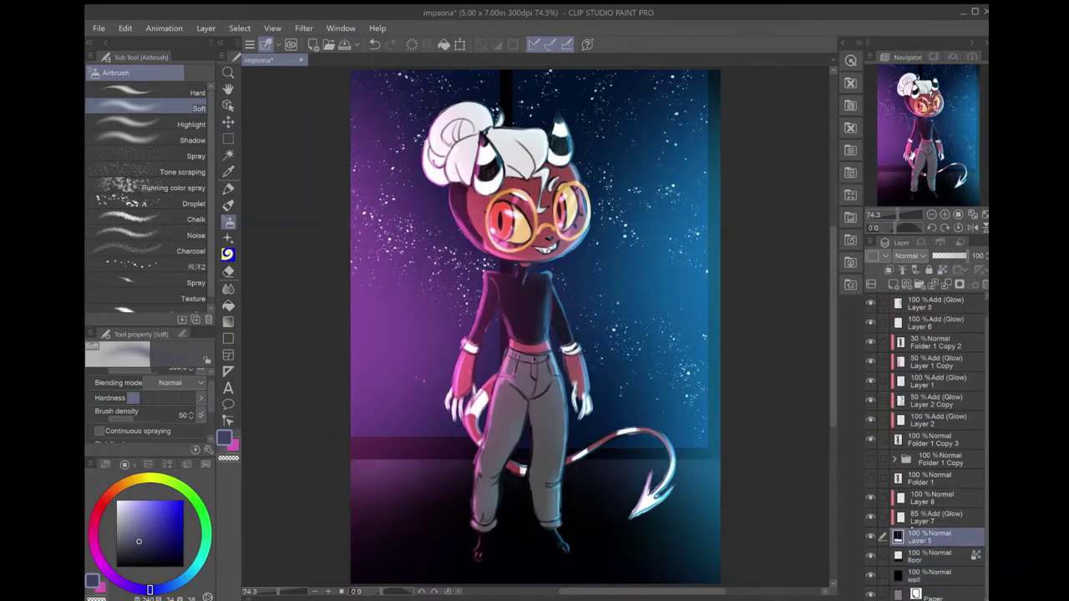
key(alt+bracketright)
key(alt+bracketright)
alt+click(710, 468)
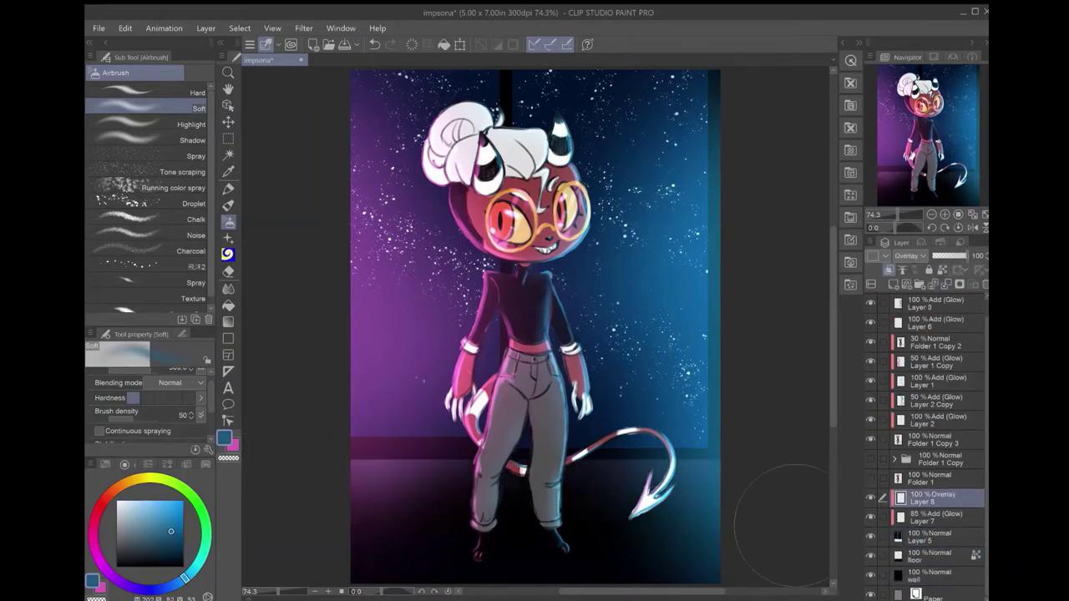
key(x)
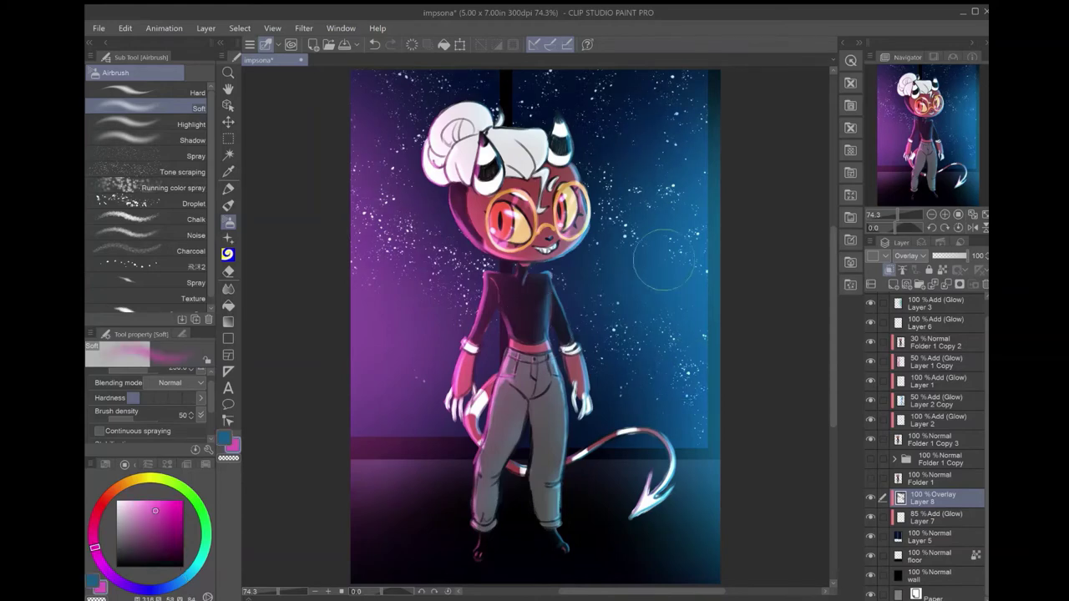
key(x)
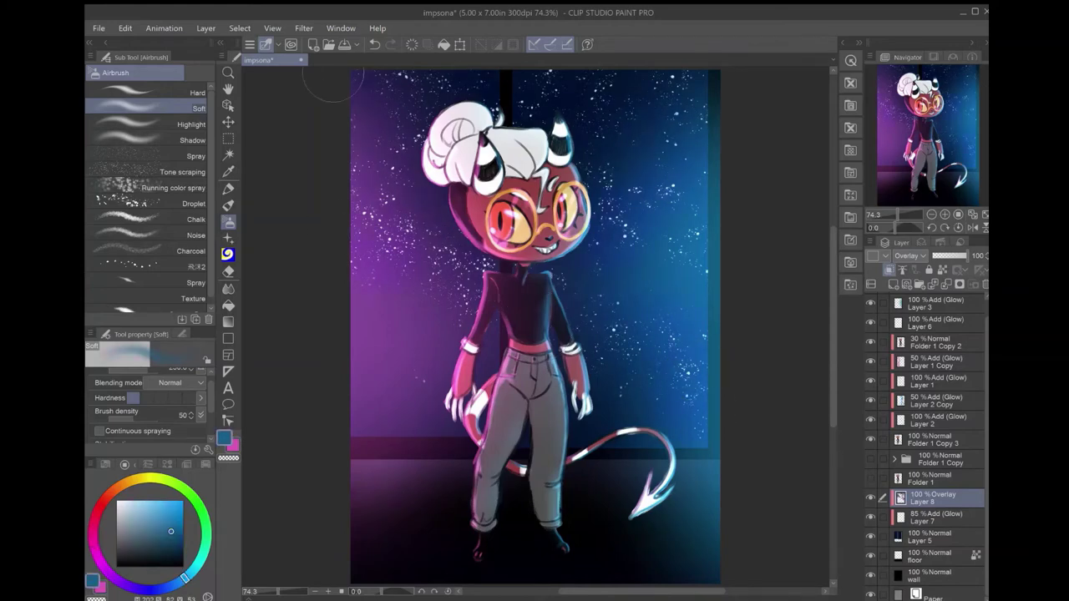
Paint star clusters across both window panes with the Galaxy Stars brush on a new layer.
key(ctrl+shift+n)
click(227, 238)
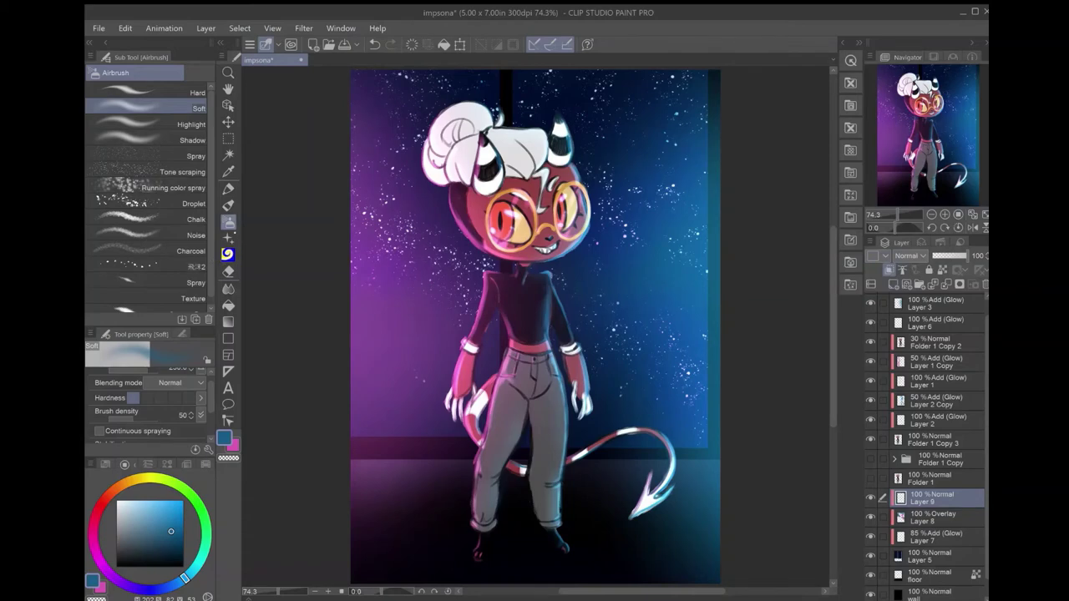
click(191, 72)
click(184, 284)
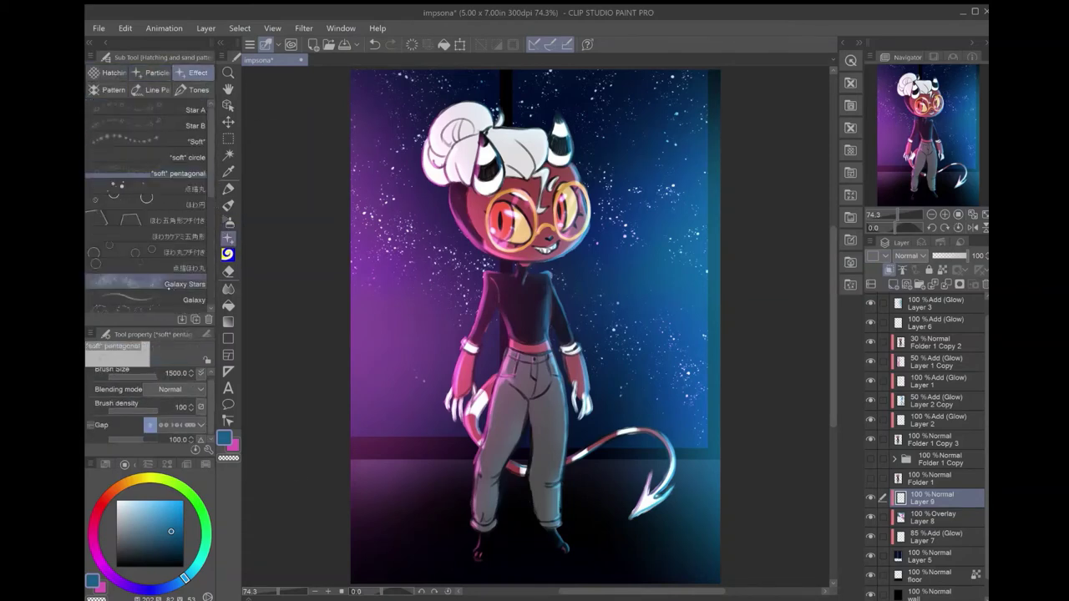
drag(368, 92, 468, 159)
drag(610, 208, 669, 376)
drag(367, 196, 426, 238)
drag(568, 84, 695, 112)
Add more Galaxy Stars clusters at brush size 200 and lower that layer's opacity to 50%.
key(x)
key(bracketleft)
key(bracketleft)
key(bracketleft)
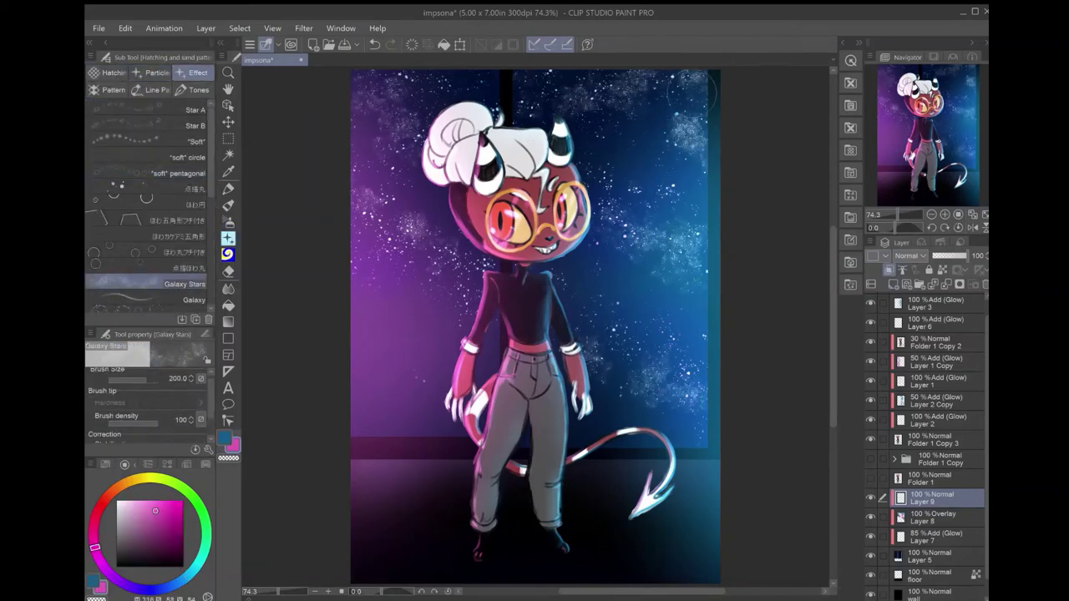
drag(593, 367, 626, 418)
drag(405, 259, 430, 284)
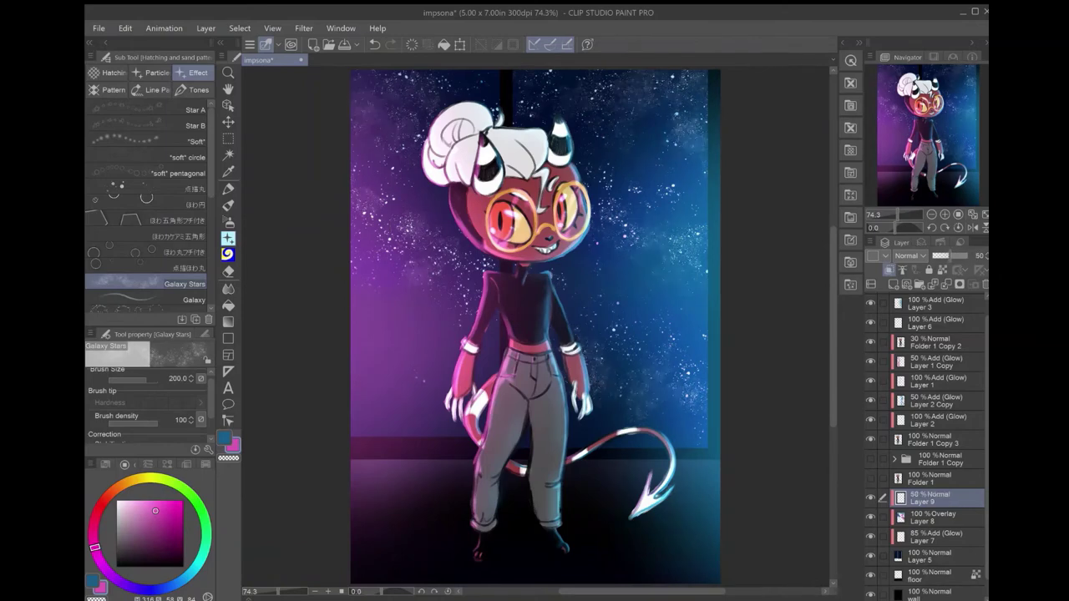
Paint blue nebula clouds in the window with the Galaxy brush at size 250 on a new layer below the stars.
key(ctrl+shift+n)
click(184, 300)
key(x)
drag(931, 498, 931, 558)
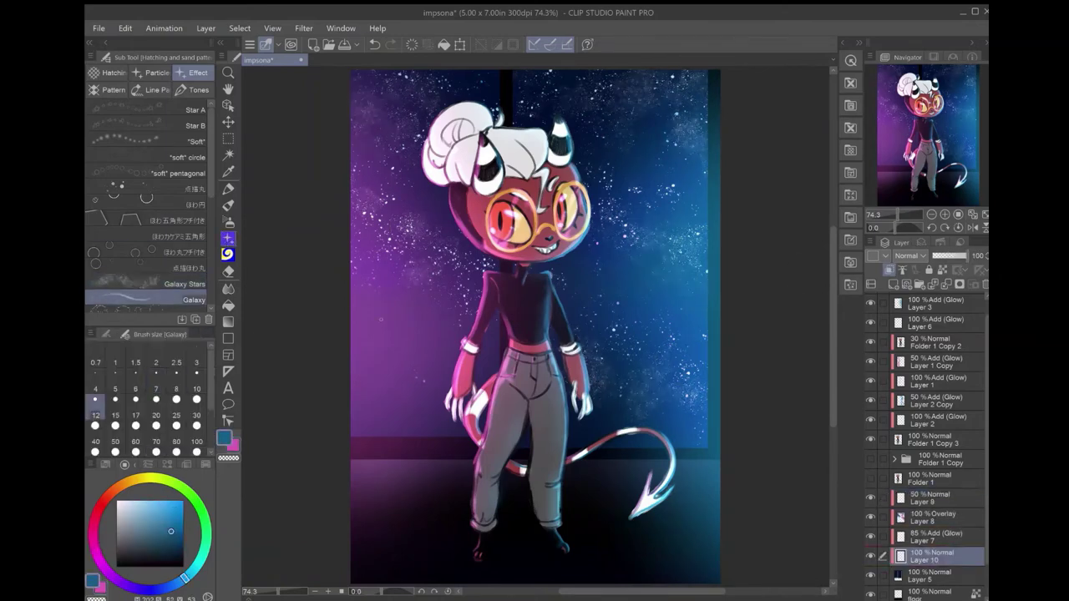
click(106, 334)
drag(368, 276, 468, 209)
mouse_move(601, 418)
mouse_down()
mouse_move(698, 246)
mouse_move(635, 209)
mouse_up()
drag(417, 83, 359, 142)
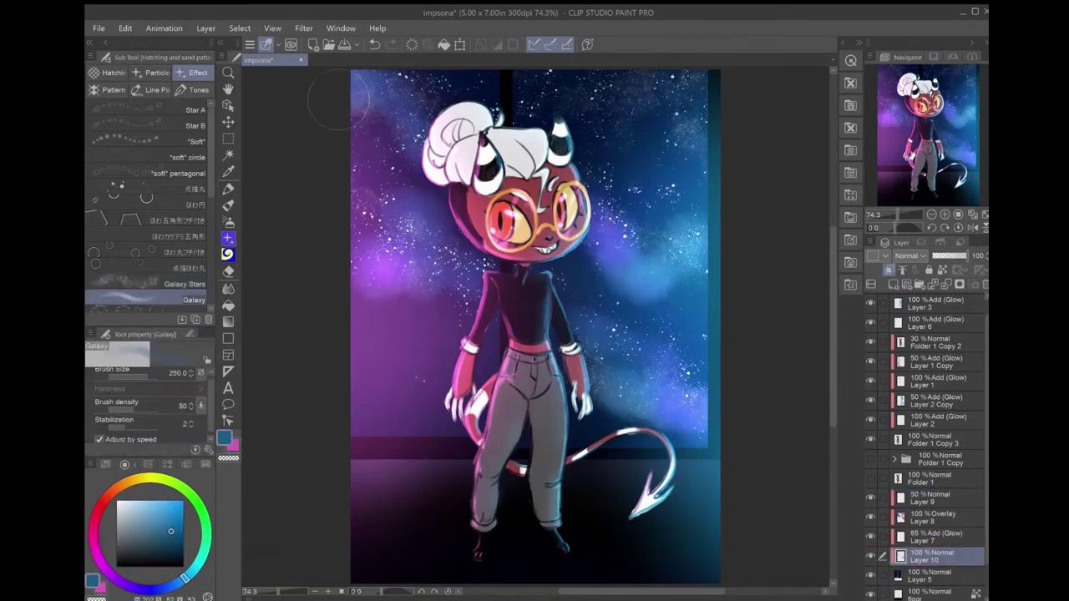
mouse_move(543, 83)
mouse_down()
mouse_move(685, 158)
mouse_move(643, 79)
mouse_up()
Paint pink nebula clouds over the blue ones in both panes with a smaller Galaxy brush.
key(x)
key(bracketleft)
key(bracketleft)
drag(468, 309, 367, 234)
mouse_move(581, 322)
mouse_down()
mouse_move(693, 376)
mouse_move(618, 284)
mouse_up()
drag(367, 117, 397, 150)
drag(593, 217, 644, 234)
drag(576, 100, 693, 176)
Soften the nebula clouds with the Gouache blender and set the cloud layer's opacity to 38%.
key(j)
click(134, 191)
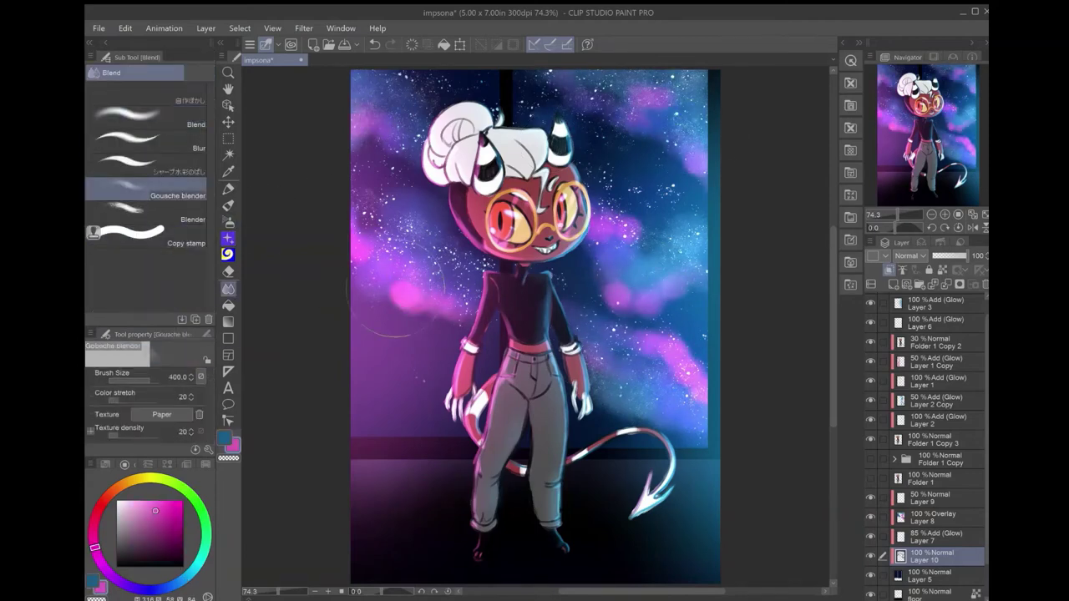
mouse_move(685, 134)
mouse_down()
mouse_move(660, 108)
mouse_move(635, 126)
mouse_up()
mouse_move(610, 242)
mouse_down()
mouse_move(660, 292)
mouse_move(702, 184)
mouse_up()
drag(969, 255, 959, 261)
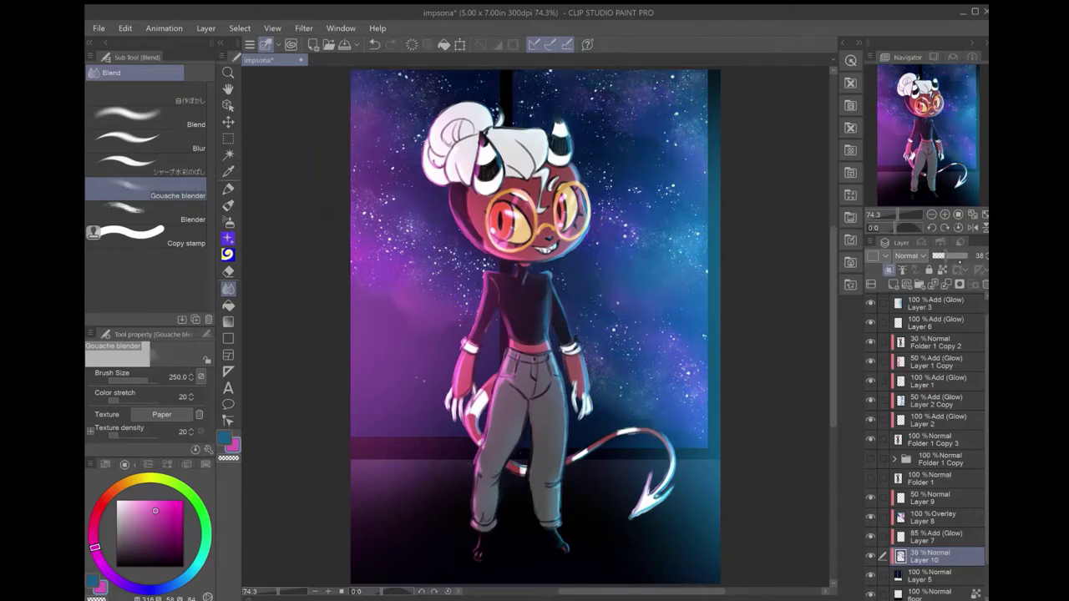
Merge the star and nebula layers into a copy of the window layer and set that copy to 75% opacity.
key(ctrl+z)
key(ctrl+z)
key(ctrl+z)
key(ctrl+z)
key(ctrl+z)
key(ctrl+z)
key(ctrl+z)
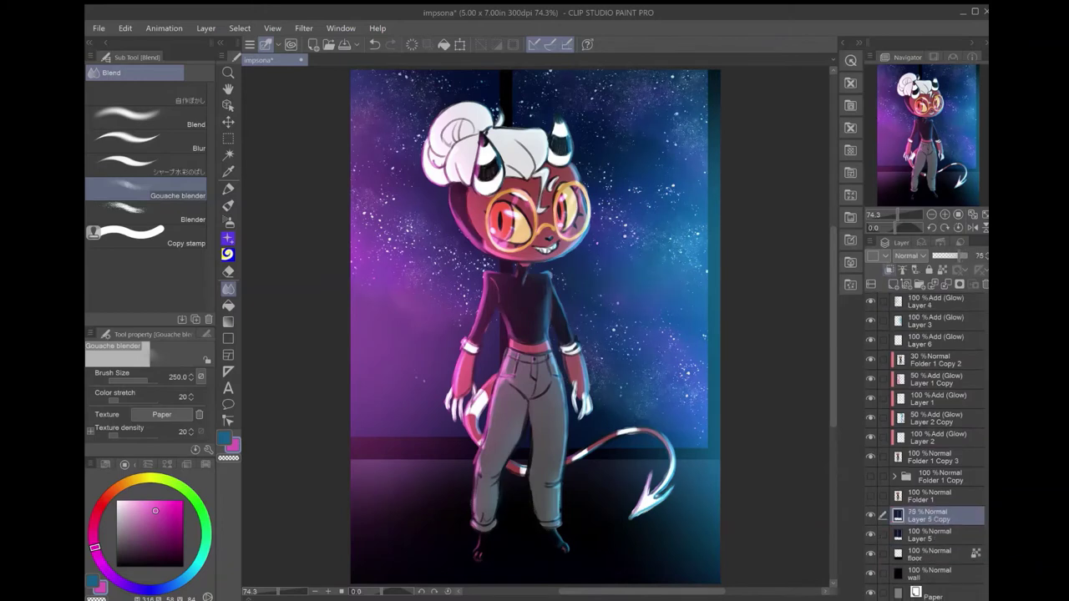
Add a clipped Add (Glow) layer above the window copy and choose the Sai Watercolour Brush.
key(ctrl+z)
key(ctrl+z)
key(p)
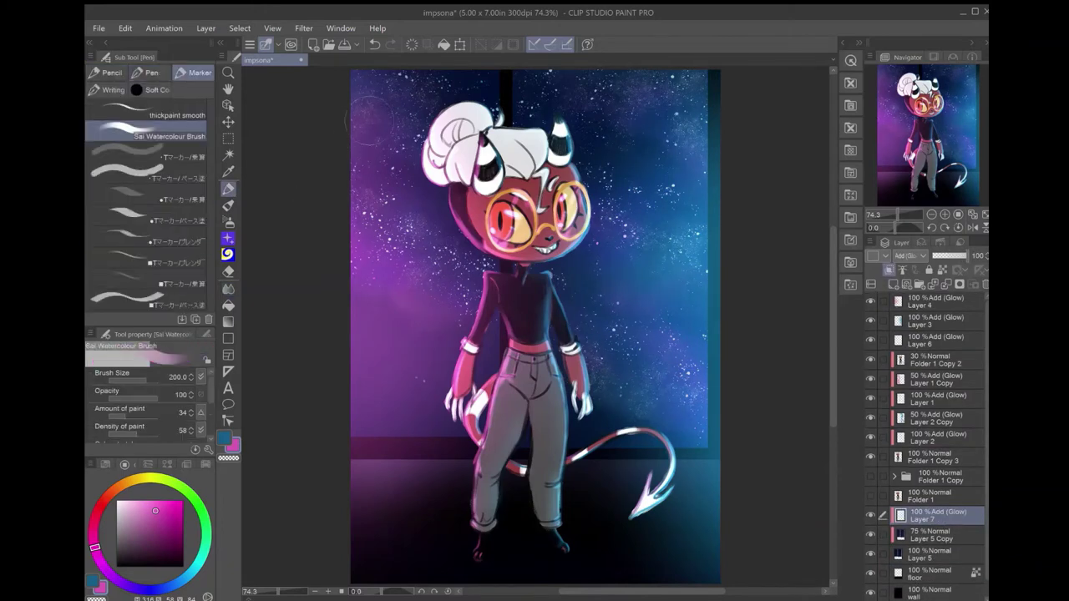
Try painting a wide freehand pink light streak diagonally across the window.
mouse_move(355, 84)
mouse_down()
mouse_move(715, 381)
mouse_move(401, 145)
mouse_move(716, 347)
mouse_up()
key(ctrl+z)
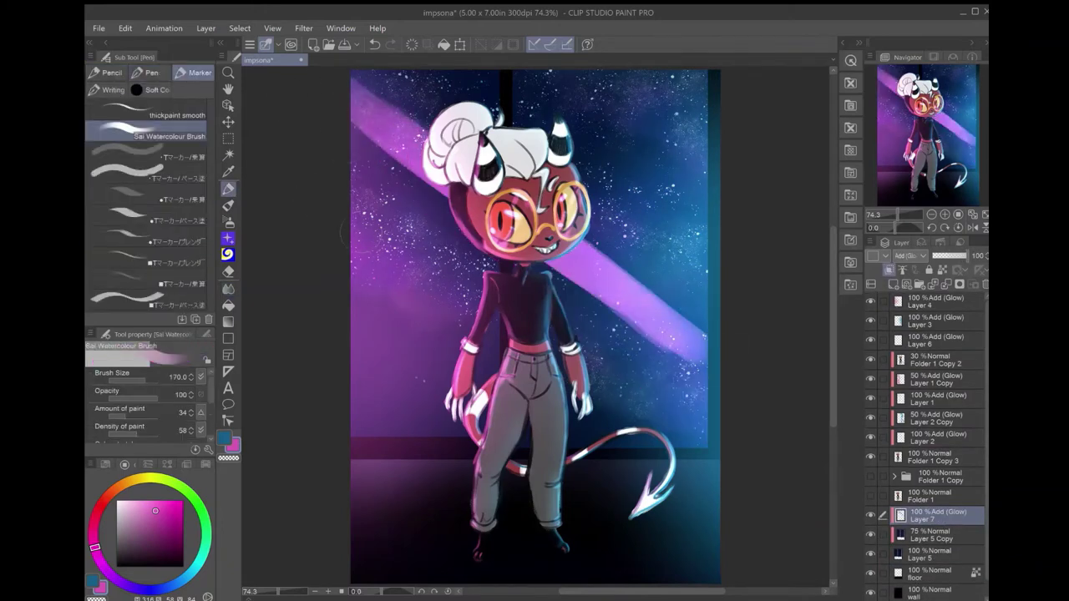
key(ctrl+z)
Place a diagonal linear ruler across the window and paint two wide pink light streaks along it at brush size 170.
key(u)
drag(327, 84, 794, 411)
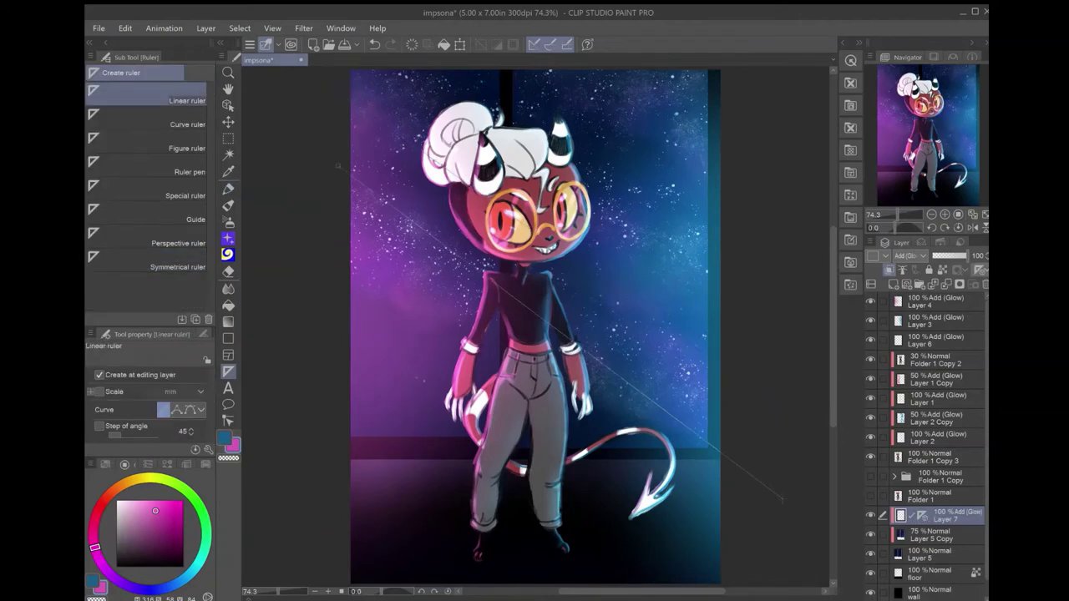
key(p)
drag(347, 84, 710, 368)
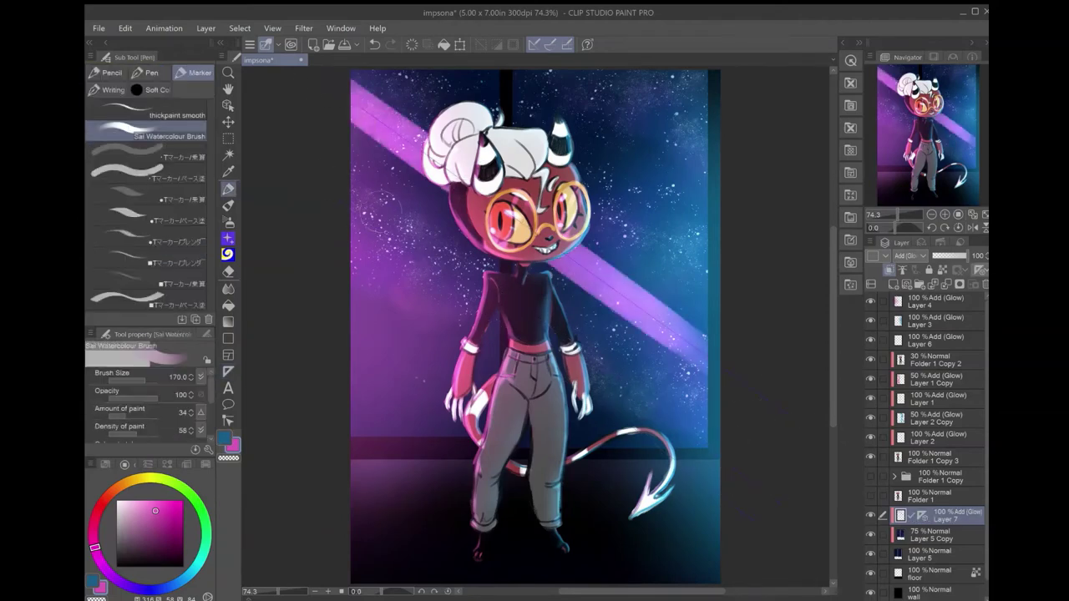
drag(346, 163, 637, 392)
drag(585, 355, 690, 434)
Reduce the brush size to 60 and paint a thin pink streak parallel to and below the wide ones.
key(bracketleft)
key(bracketleft)
key(bracketleft)
key(bracketleft)
drag(350, 202, 481, 314)
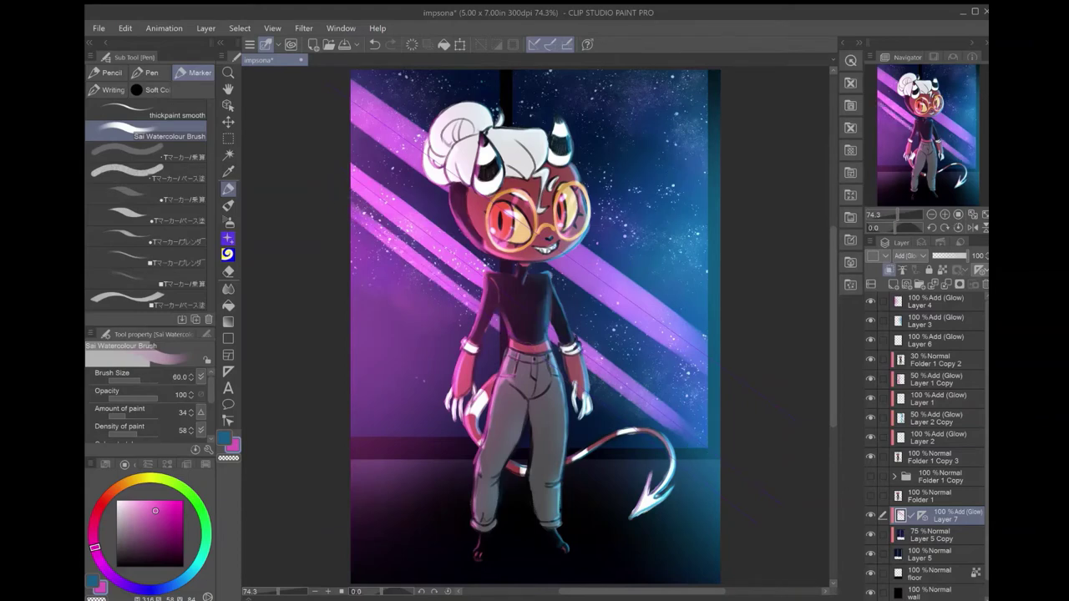
Remove the linear ruler and hide the character layer Folder 1 Copy 3.
drag(346, 101, 669, 330)
key(ctrl+z)
key(alt+Tab)
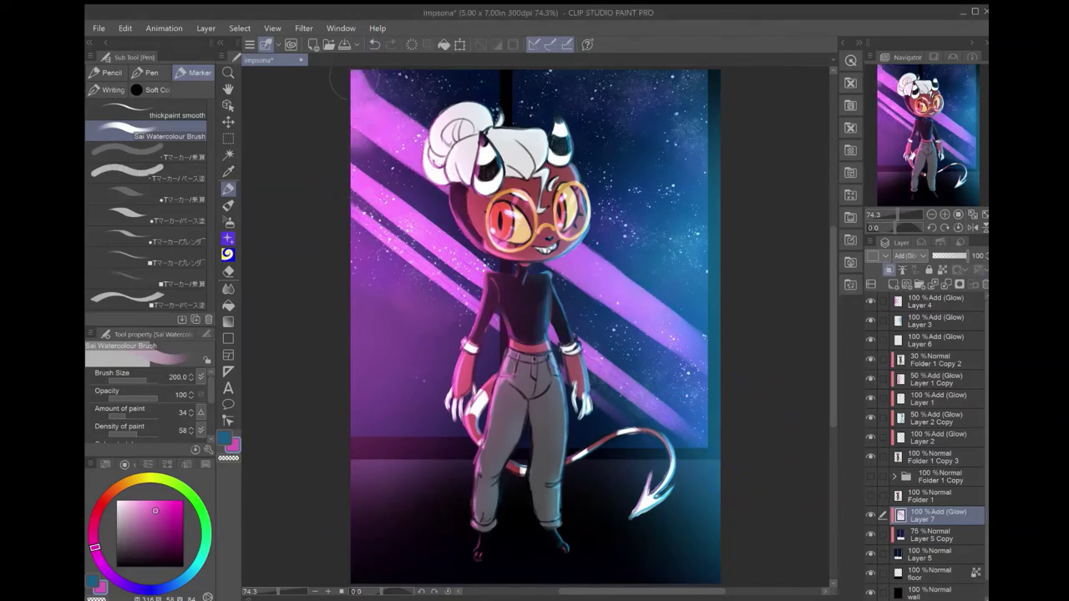
key(ctrl+z)
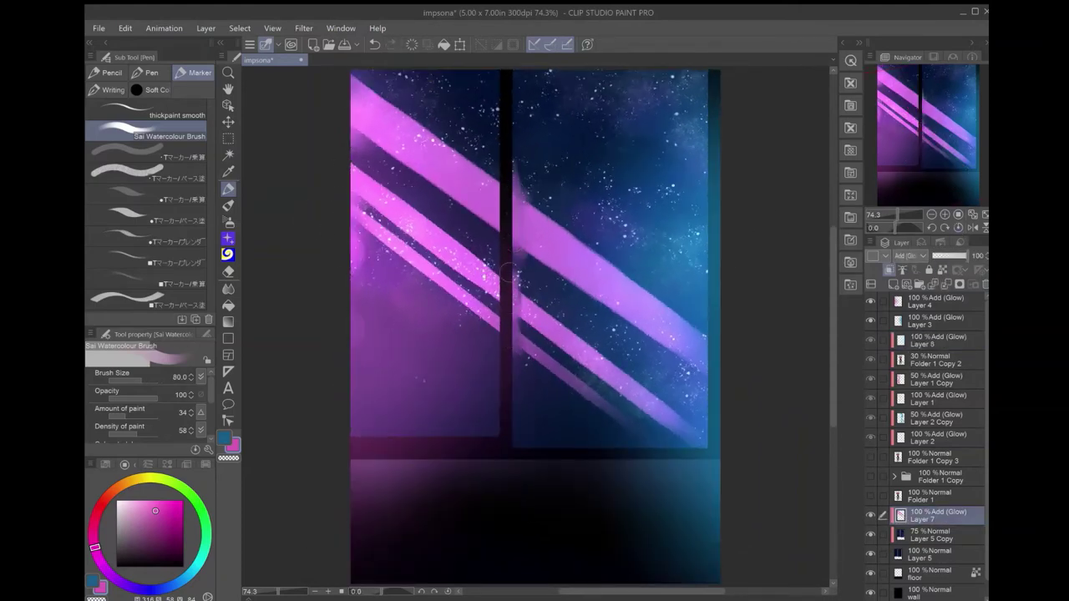
Paint a soft pink glow beside the window's central frame and along the left edge with the Soft airbrush.
key(b)
mouse_move(518, 288)
mouse_down()
mouse_move(517, 184)
mouse_move(514, 385)
mouse_move(518, 367)
mouse_up()
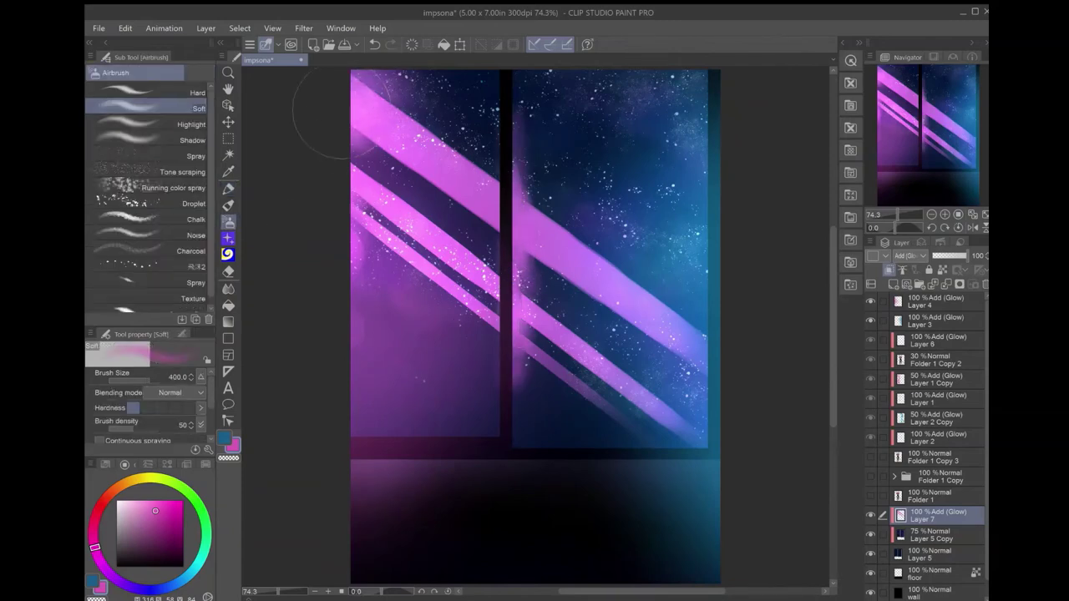
drag(330, 112, 339, 334)
Paint a blue glow across the light streaks on a new Add (Glow) layer with the Soft airbrush and set the layer to 40% opacity.
key(ctrl+shift+n)
alt+click(693, 393)
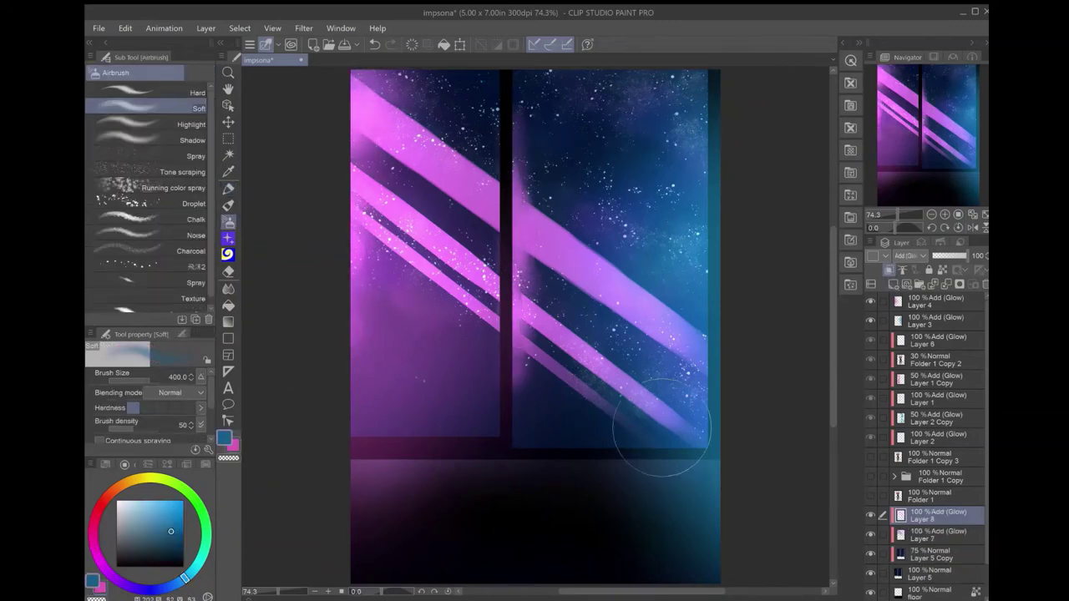
mouse_move(706, 438)
mouse_down()
mouse_move(643, 351)
mouse_move(501, 223)
mouse_move(400, 209)
mouse_up()
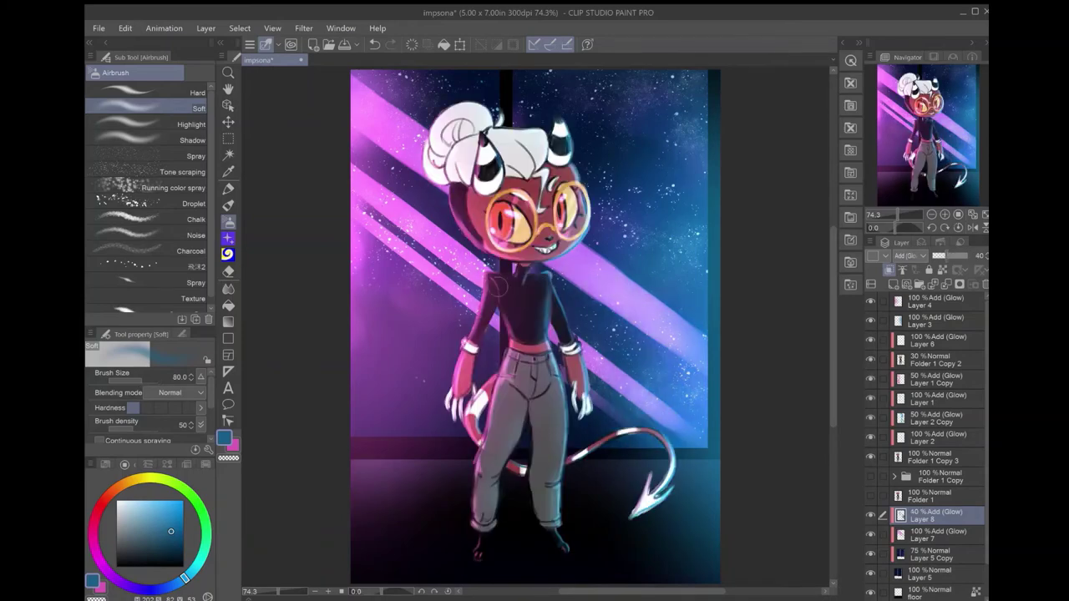
key(bracketright)
key(bracketright)
key(bracketright)
drag(468, 251, 397, 138)
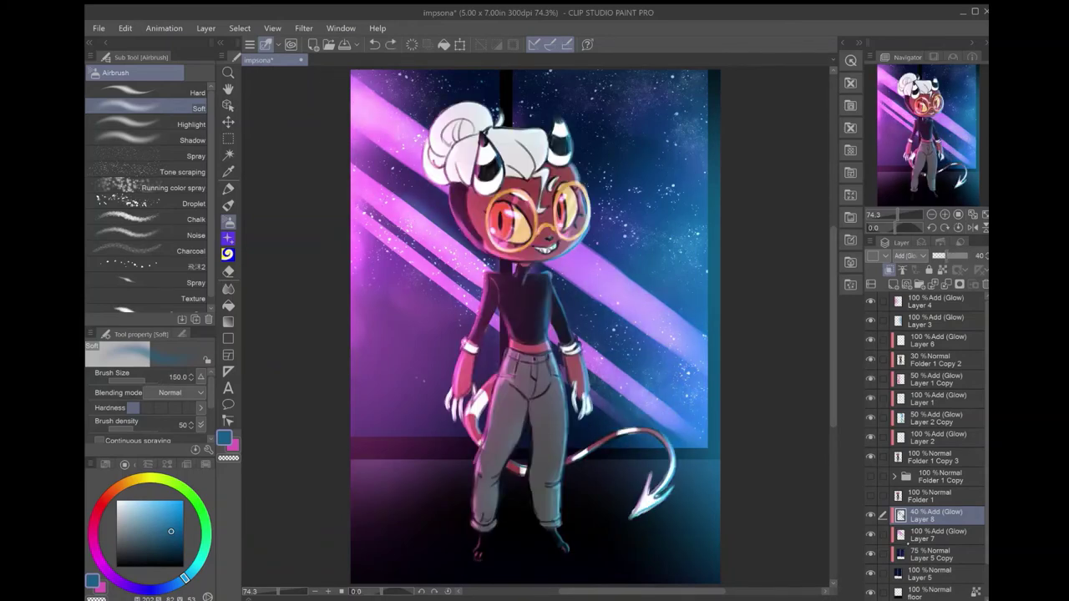
Soften and smear the pink light streaks on Layer 7 with the Blend tool at brush size 150.
click(936, 534)
key(j)
drag(685, 359, 543, 258)
drag(451, 217, 359, 125)
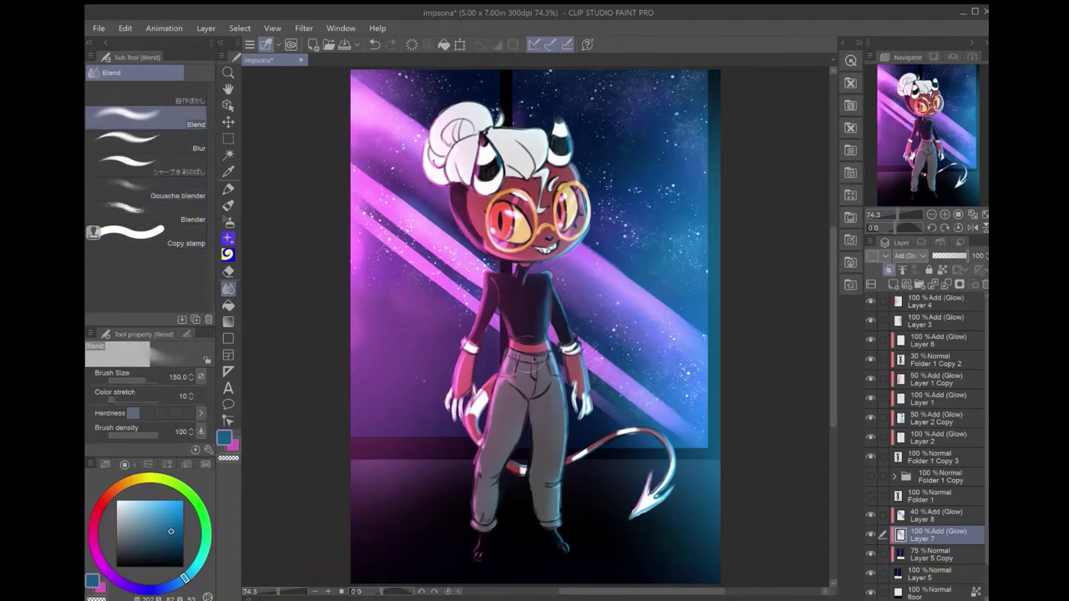
key(bracketleft)
key(bracketleft)
key(bracketleft)
key(bracketleft)
mouse_move(618, 389)
mouse_down()
mouse_move(673, 422)
mouse_move(426, 251)
mouse_up()
drag(401, 171, 585, 318)
drag(372, 150, 376, 213)
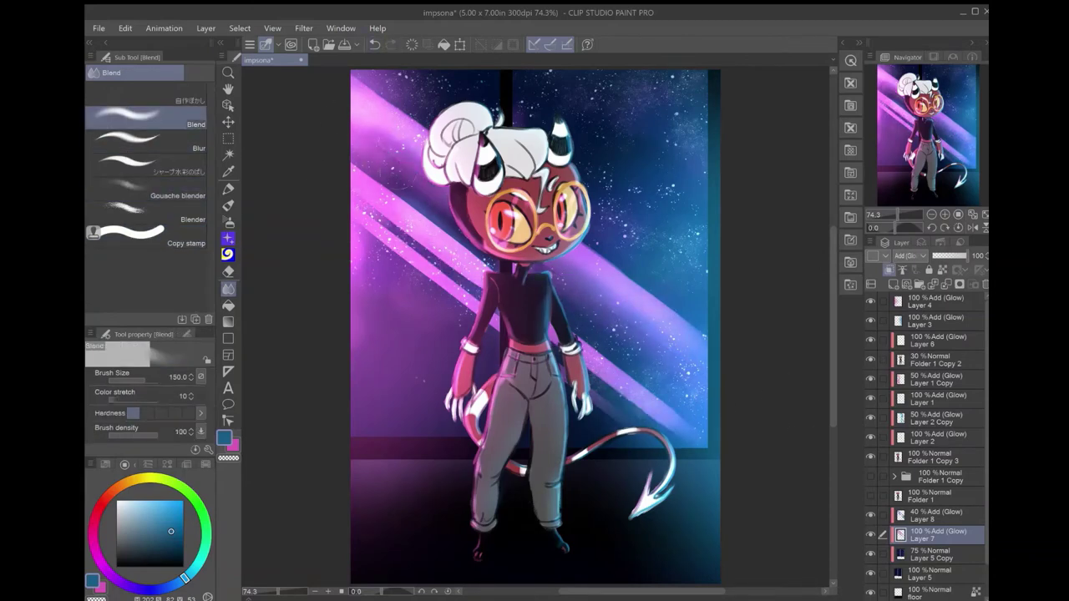
drag(418, 251, 476, 313)
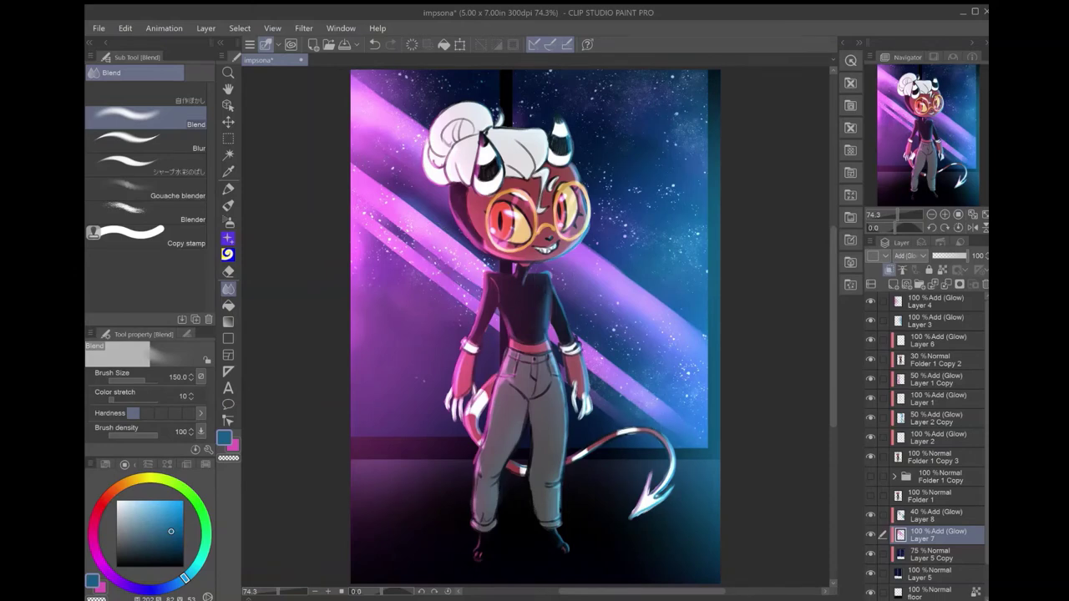
Lock Layer 7's transparent pixels and airbrush light blue highlights onto the streaks with the Soft airbrush, reducing the brush size to 60.
key(b)
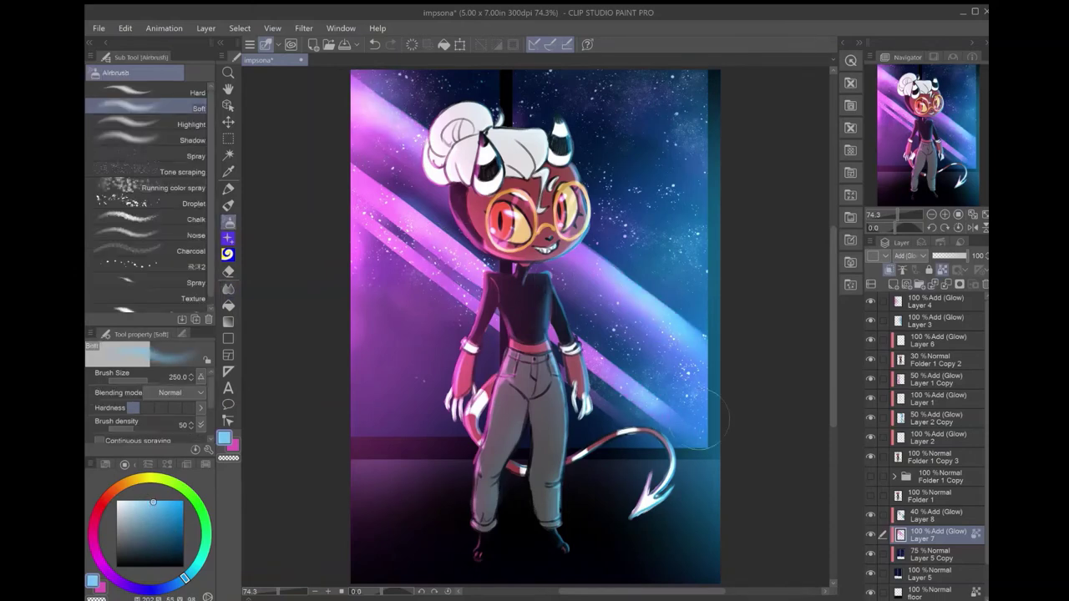
key(bracketleft)
key(bracketleft)
key(bracketleft)
key(bracketleft)
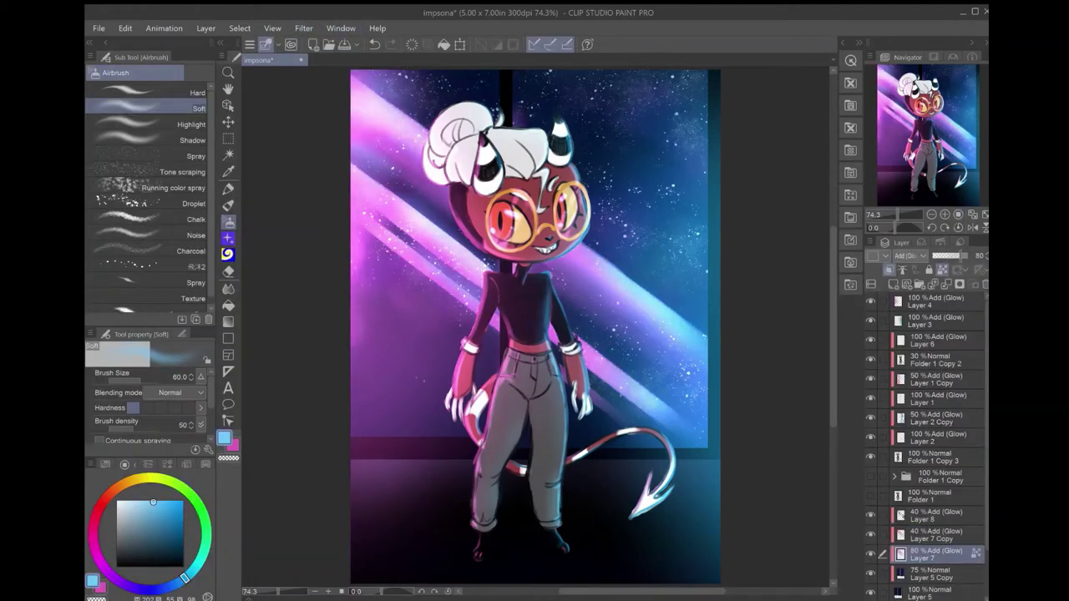
Merge the light streaks into the starry window artwork at 40% opacity and duplicate the resulting Layer 5.
click(935, 515)
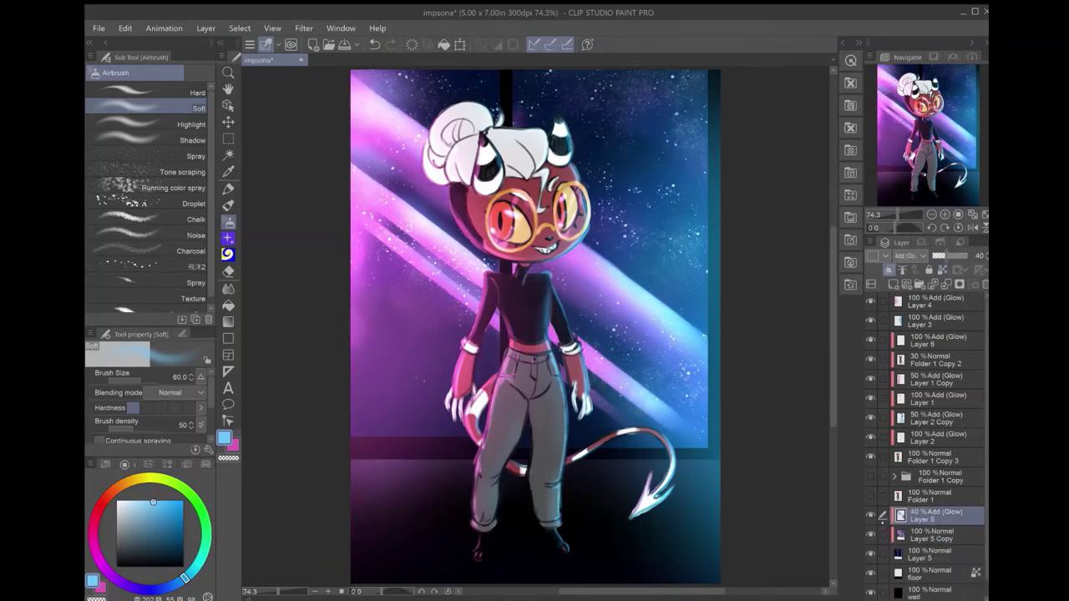
key(ctrl+y)
key(ctrl+y)
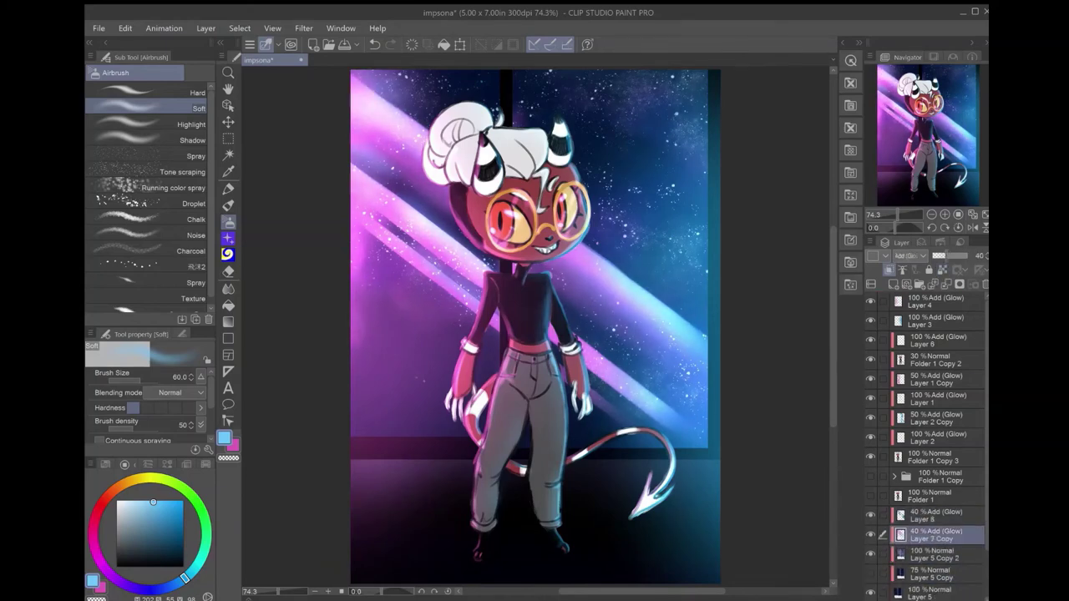
key(ctrl+z)
key(ctrl+z)
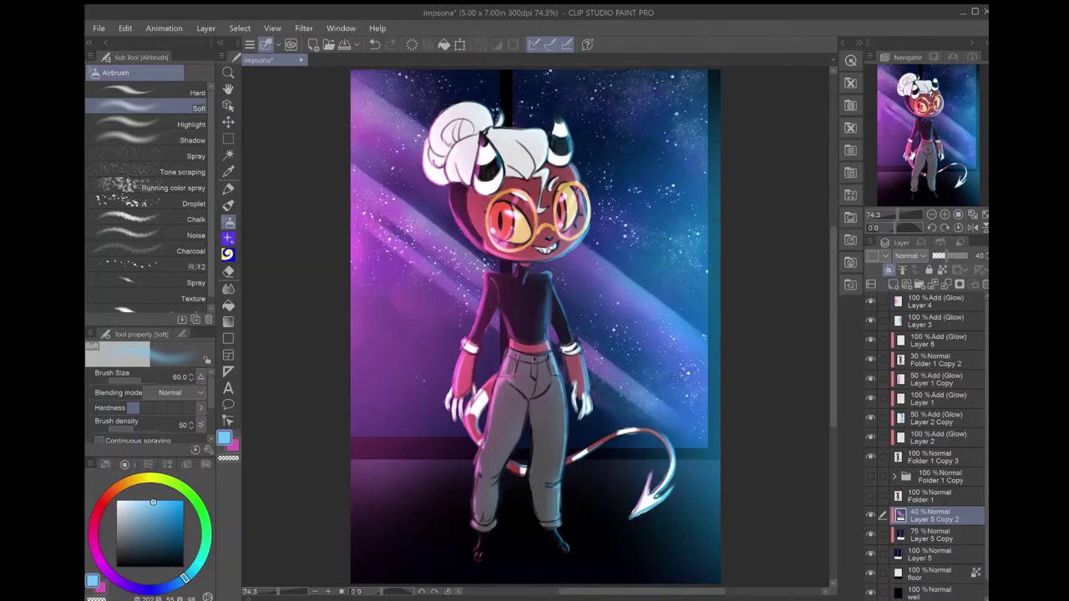
key(ctrl+z)
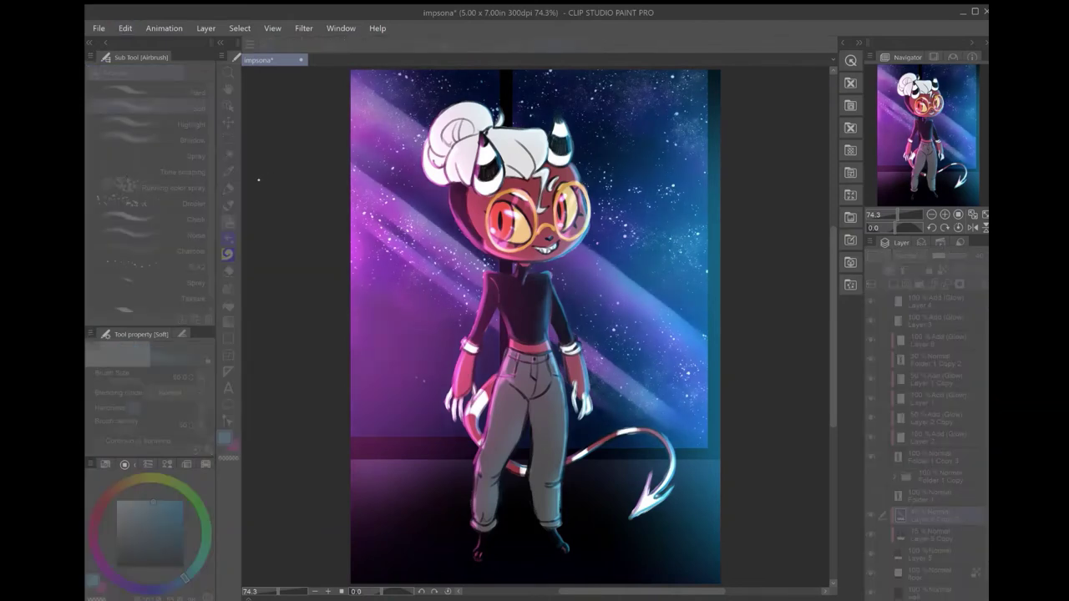
key(ctrl+z)
key(ctrl+z)
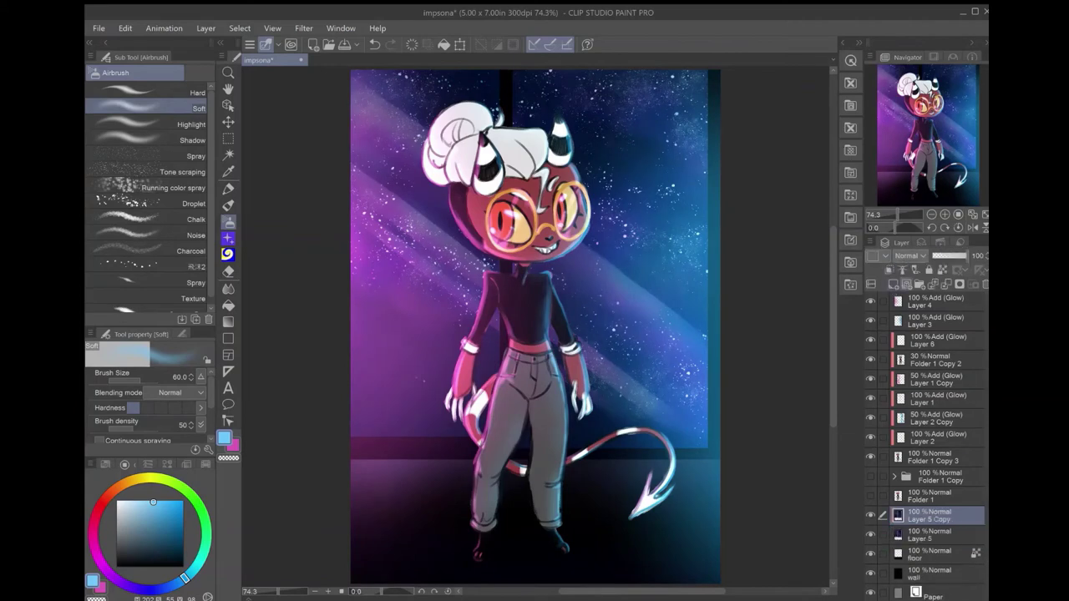
Flip and taper Layer 5 Copy into a window reflection on the floor with Free Transform, and prepare the Soft eraser at size 500.
key(ctrl+t)
key(ctrl+minus)
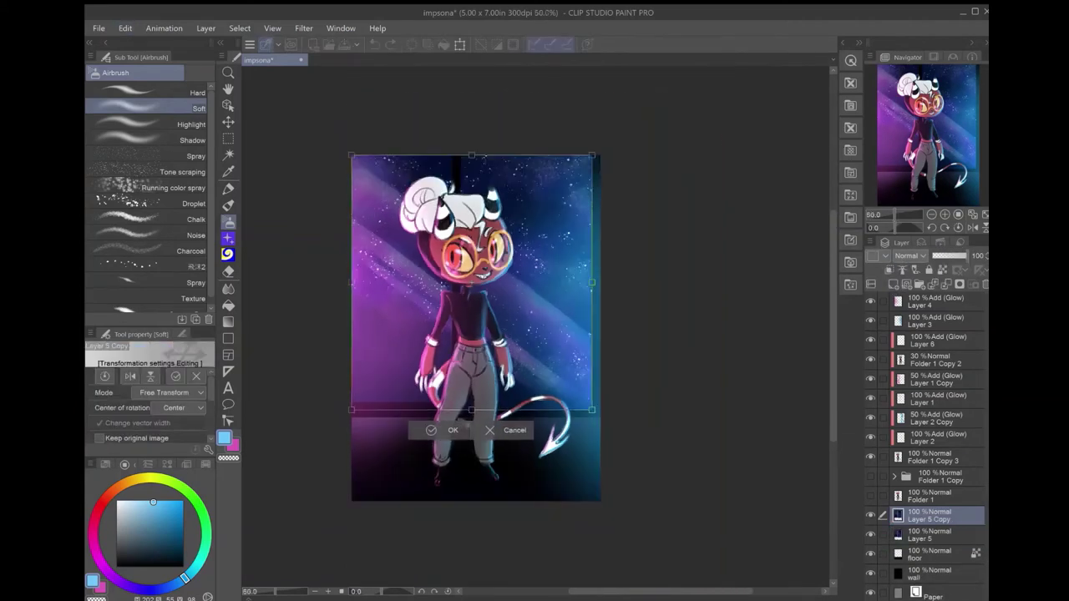
scroll(470, 579, down, 3)
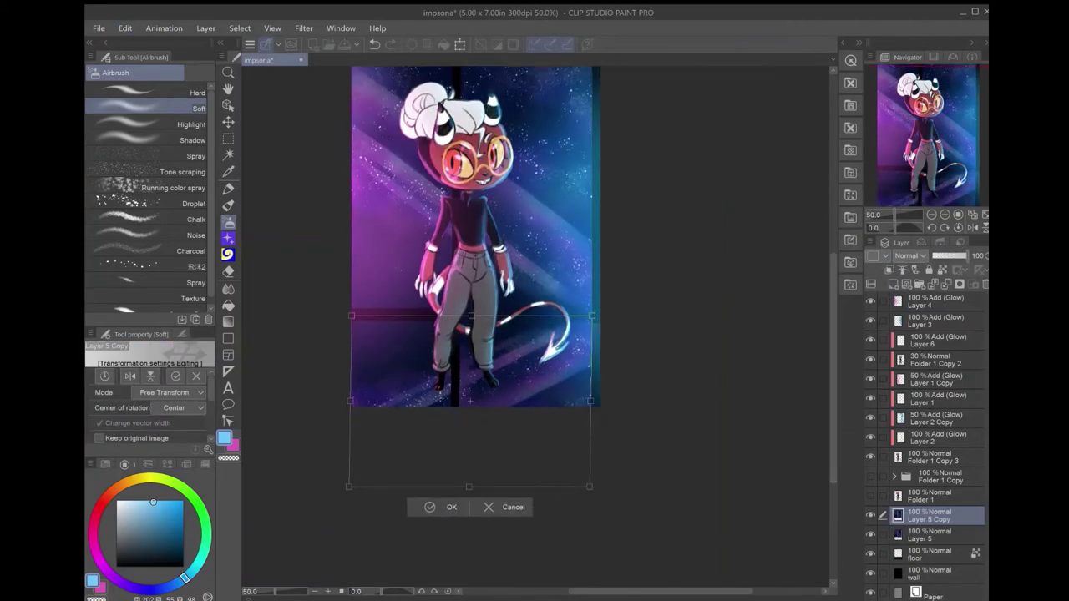
drag(590, 492, 569, 506)
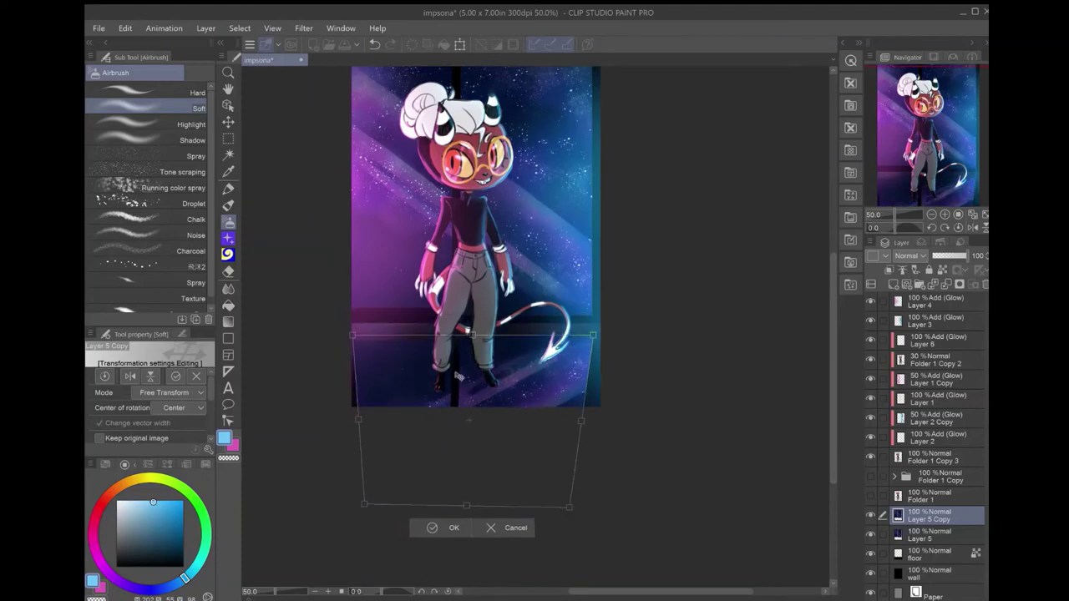
drag(466, 504, 468, 479)
key(Return)
key(e)
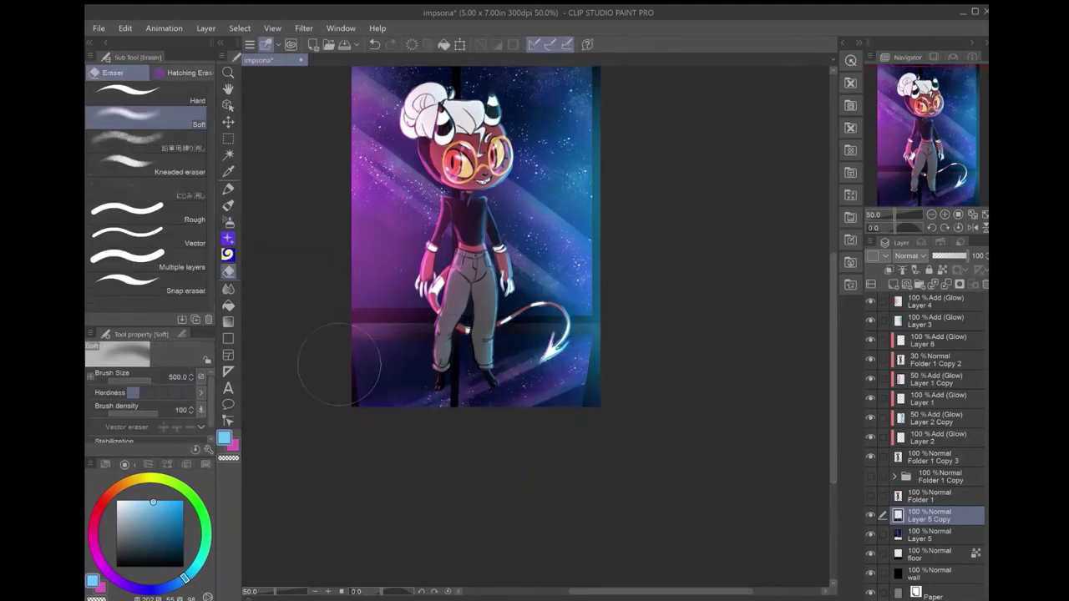
scroll(490, 526, up, 2)
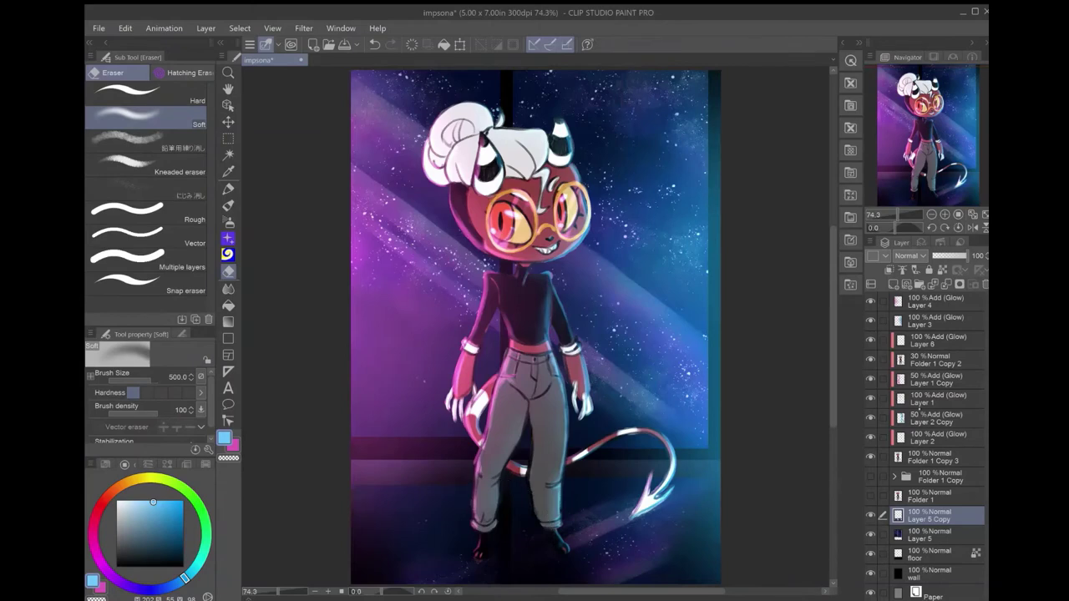
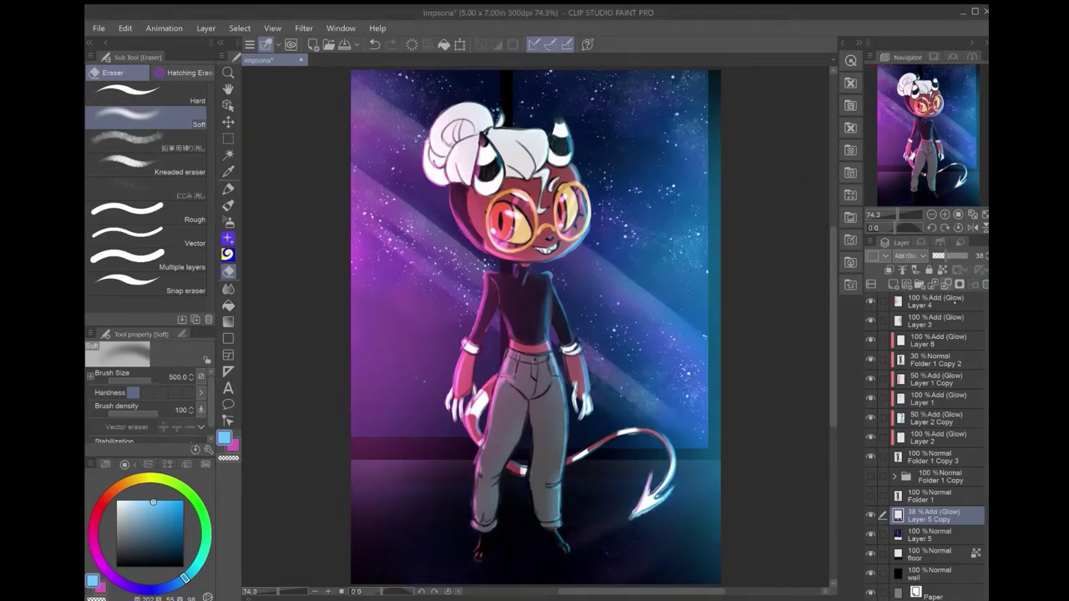
Airbrush a light blue glow across the floor on a new Add (Glow) layer and merge it into the reflection layer at 35% opacity.
key(ctrl+shift+n)
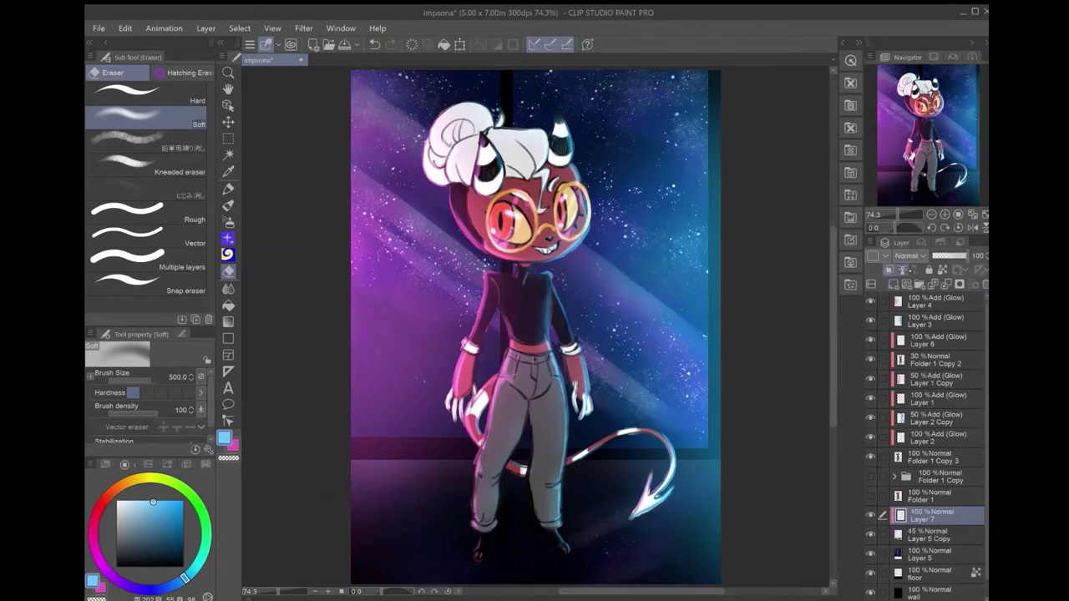
key(b)
drag(368, 492, 702, 502)
scroll(452, 461, down, 2)
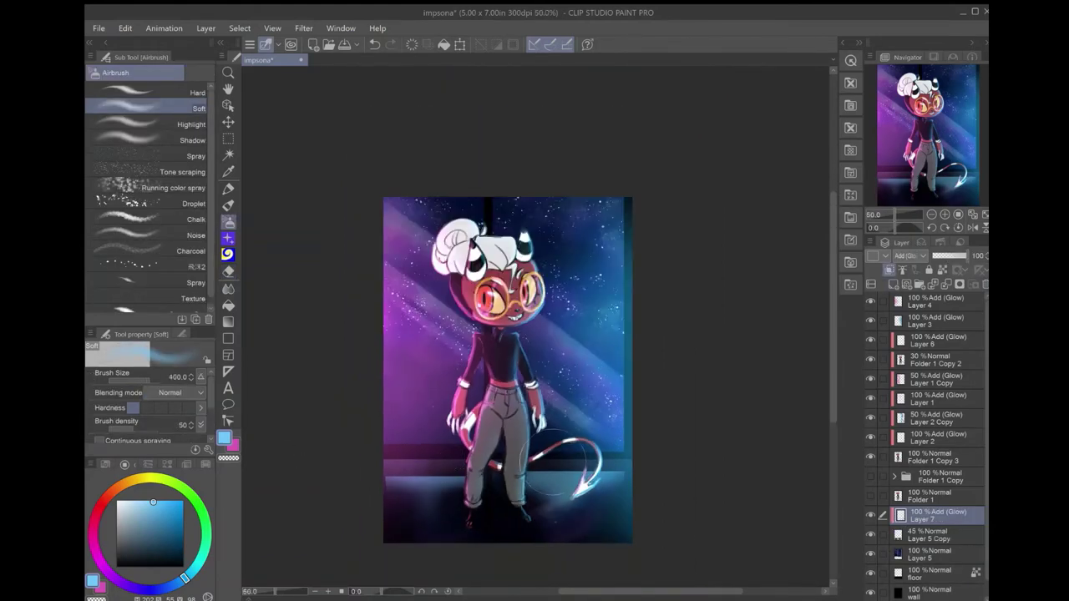
key(ctrl+e)
drag(967, 255, 945, 255)
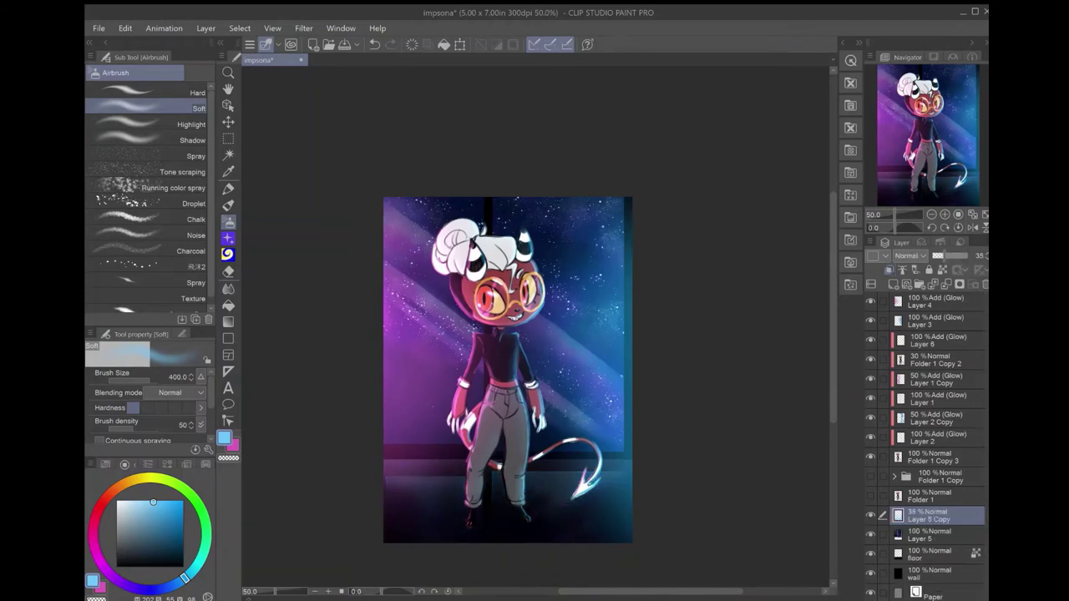
Add a new layer below the reflection and select staggered rectangles across the window in the shape of a city skyline.
key(ctrl+shift+n)
key(m)
scroll(412, 334, up, 3)
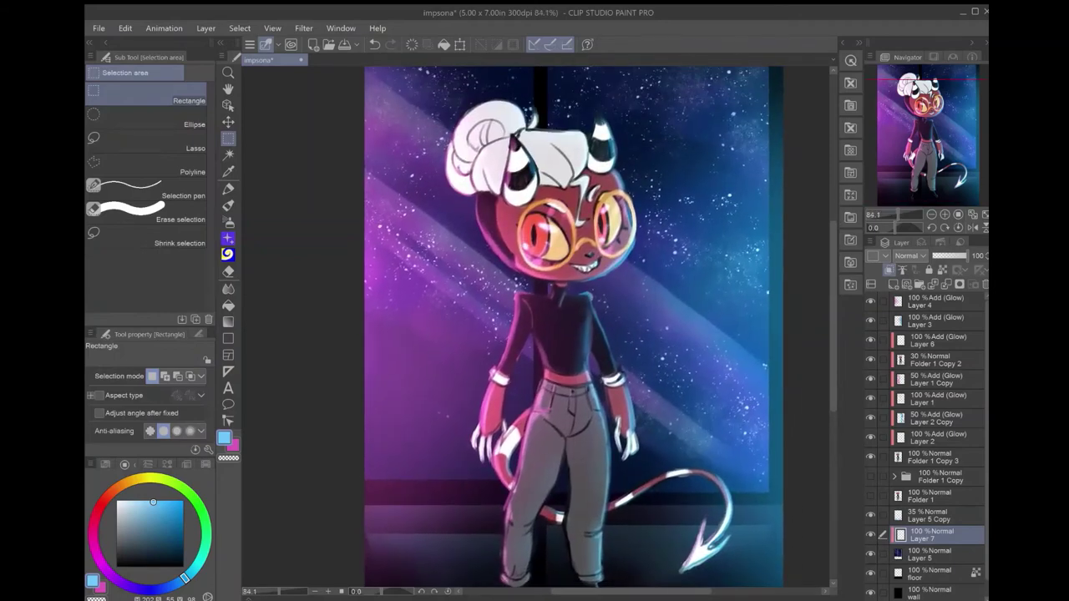
scroll(535, 334, down, 1)
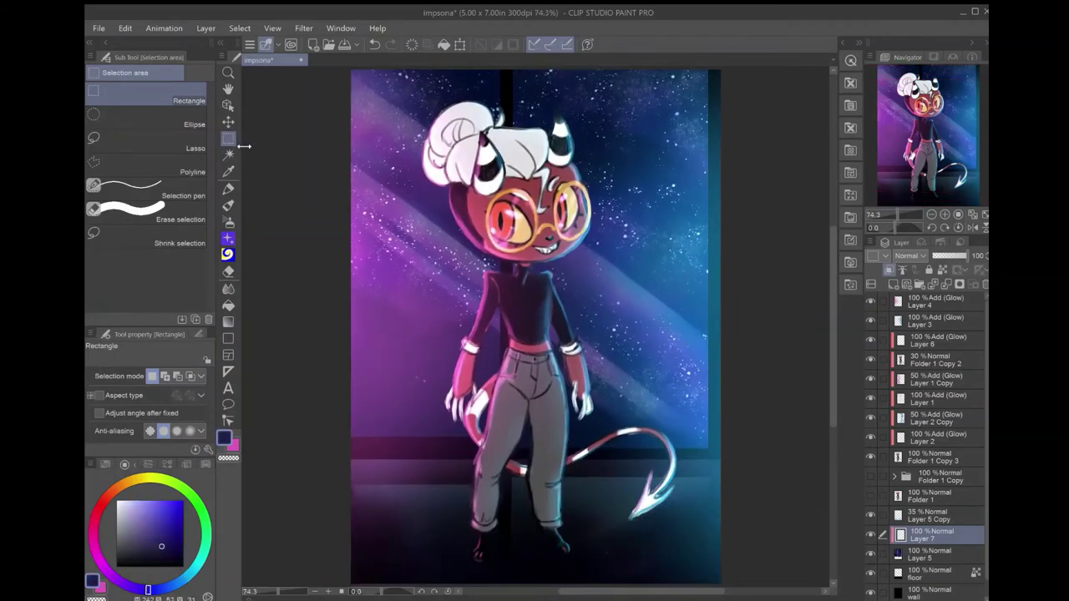
drag(351, 251, 379, 443)
drag(388, 299, 423, 451)
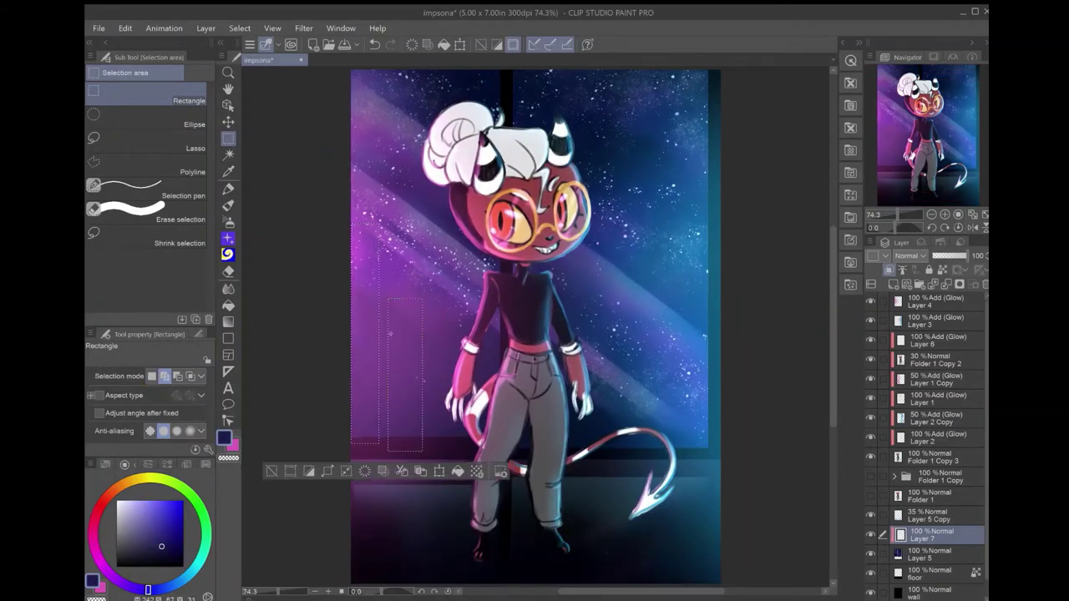
drag(226, 338, 234, 338)
drag(426, 259, 615, 216)
key(ctrl+z)
drag(620, 161, 696, 226)
Fill the skyline selection with dark navy using the Fill-in-mono pen at size 300, and deselect.
key(p)
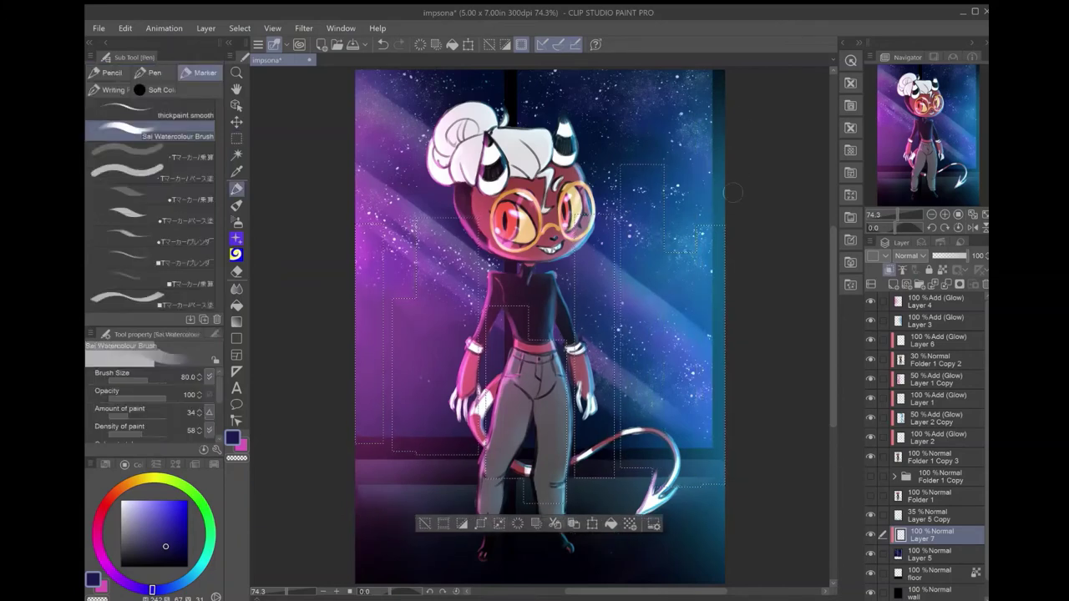
drag(393, 418, 434, 318)
drag(668, 376, 660, 183)
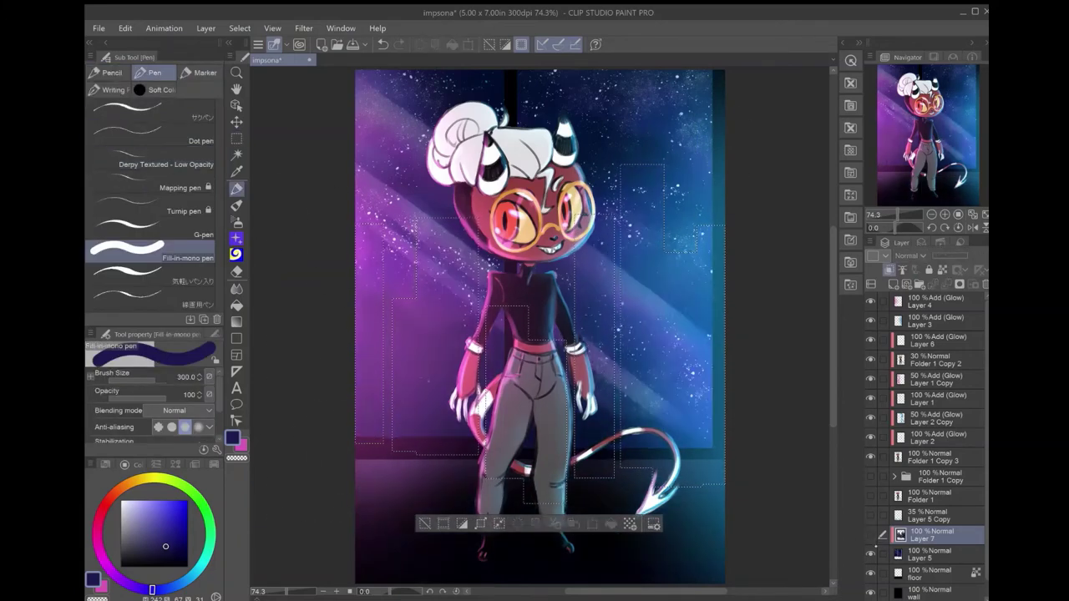
click(167, 561)
drag(393, 418, 434, 318)
drag(669, 376, 660, 184)
drag(365, 508, 367, 276)
mouse_move(669, 376)
mouse_down()
mouse_move(692, 310)
mouse_move(660, 184)
mouse_up()
key(m)
key(ctrl+d)
scroll(543, 334, up, 1)
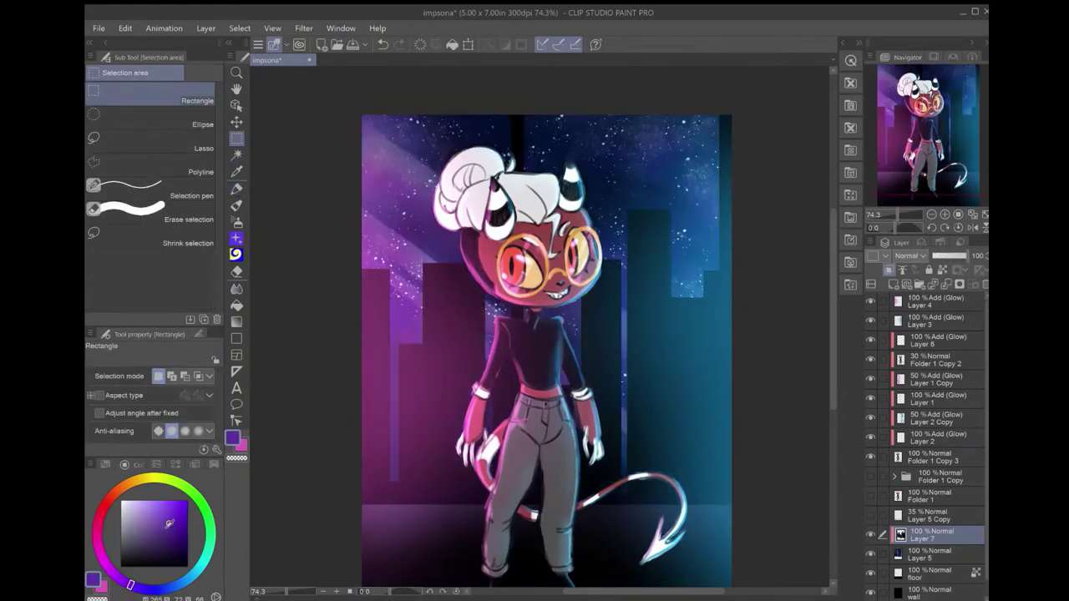
Paint a purple glow along the base of the skyline with the Soft airbrush at size 400.
key(b)
mouse_move(710, 467)
mouse_down()
mouse_move(585, 484)
mouse_move(401, 476)
mouse_up()
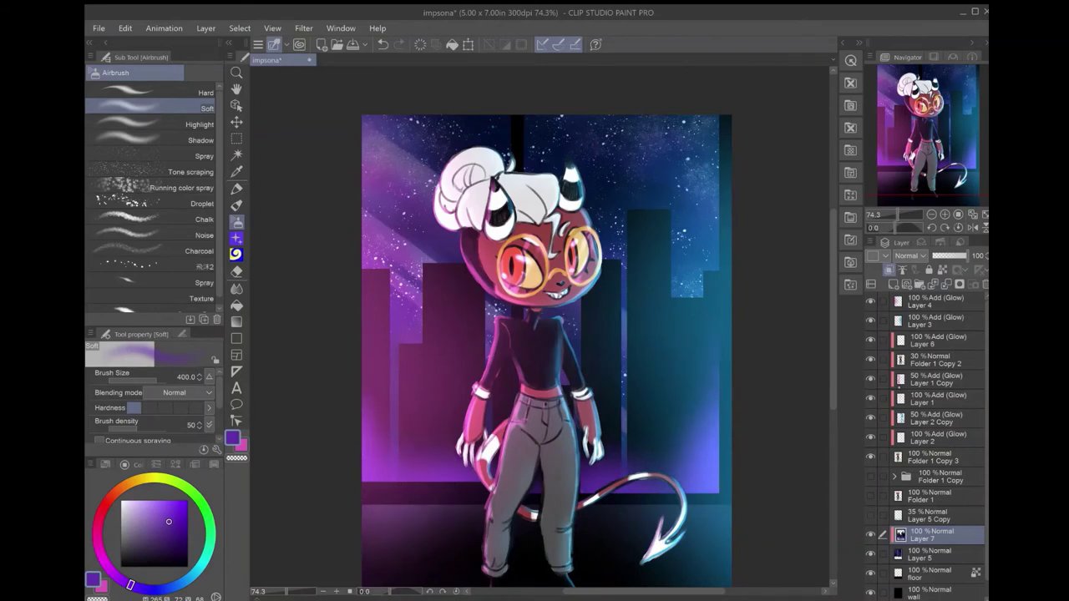
key(b)
click(150, 285)
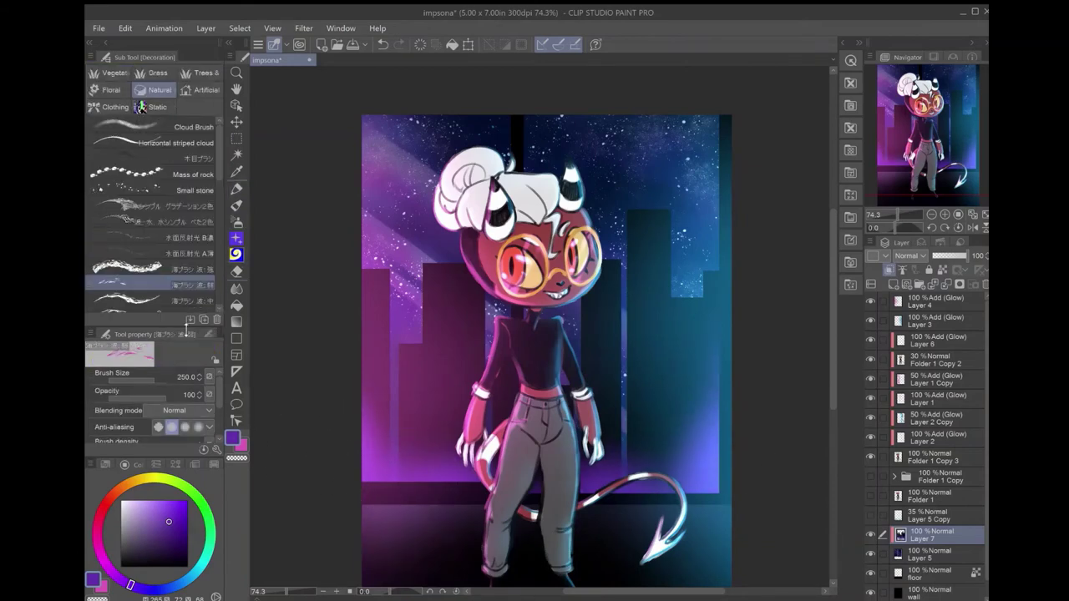
Paint a light blue window bar near the top of the leftmost building with Colored pencil 3 on a new Add (Glow) layer.
key(p)
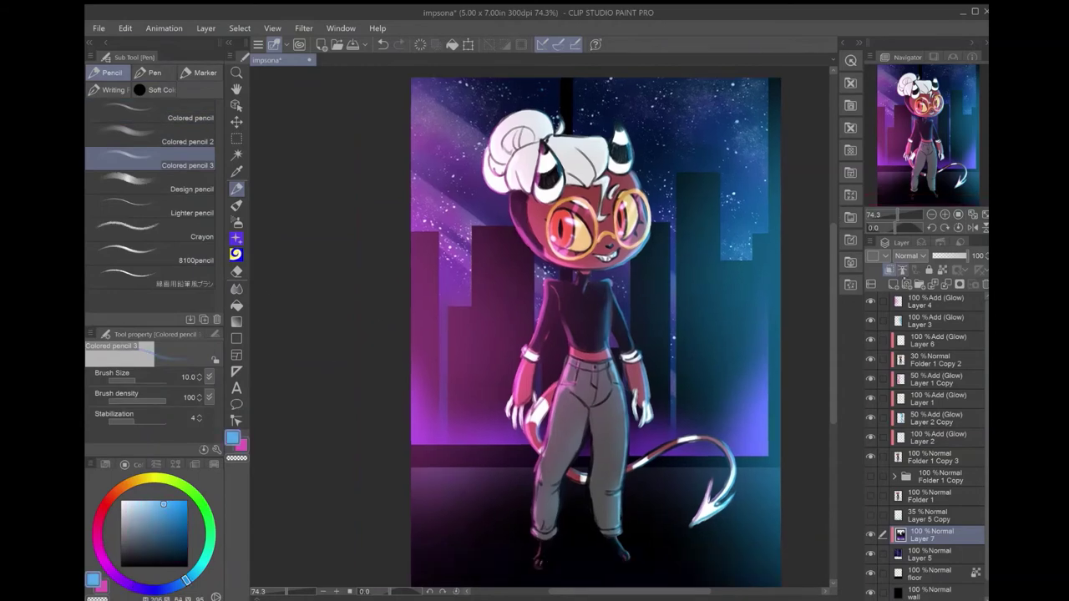
click(889, 269)
scroll(414, 245, up, 5)
drag(409, 229, 474, 237)
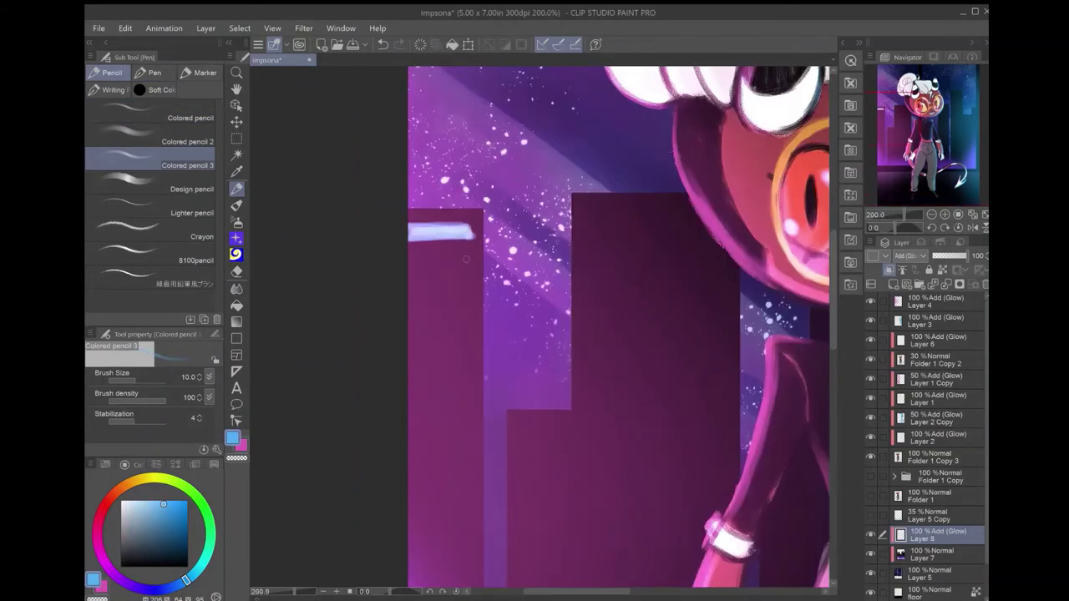
key(ctrl+z)
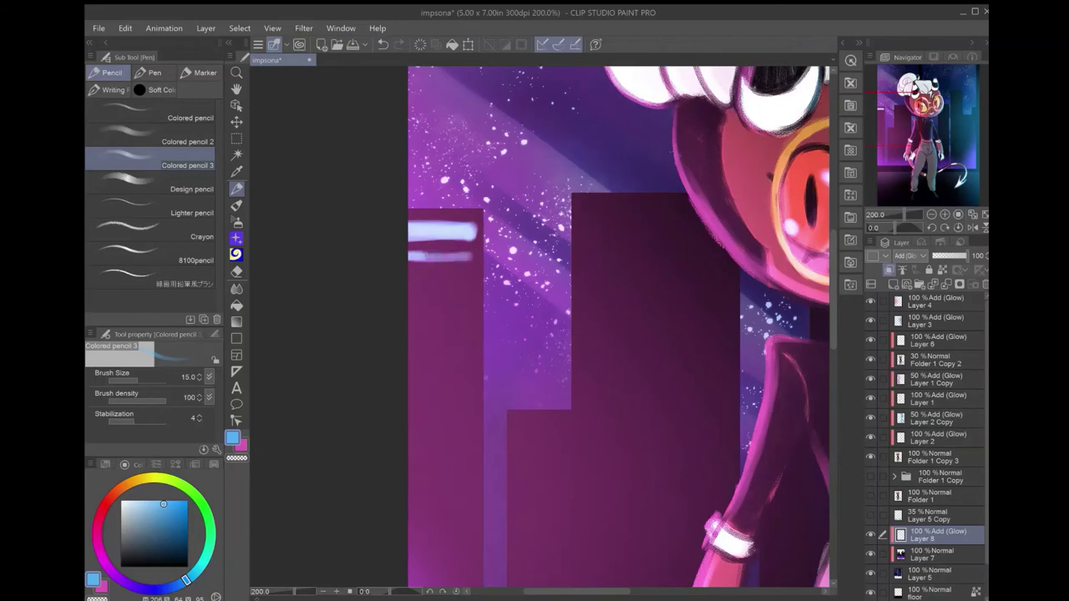
Paint a thicker light blue window bar below the first one on the leftmost building, undoing the extra strokes.
mouse_move(409, 256)
mouse_down()
mouse_move(462, 270)
mouse_move(465, 306)
mouse_move(413, 368)
mouse_move(463, 367)
mouse_up()
mouse_move(435, 360)
mouse_down()
mouse_move(408, 225)
mouse_move(445, 284)
mouse_up()
mouse_move(384, 301)
mouse_down()
mouse_move(430, 338)
mouse_move(443, 324)
mouse_up()
drag(384, 360, 447, 393)
key(ctrl+z)
key(ctrl+z)
key(ctrl+z)
key(ctrl+z)
key(ctrl+z)
key(ctrl+z)
Duplicate the thick light blue window bar on the leftmost building repeatedly downward to form an evenly spaced column of bars.
key(m)
drag(382, 114, 455, 173)
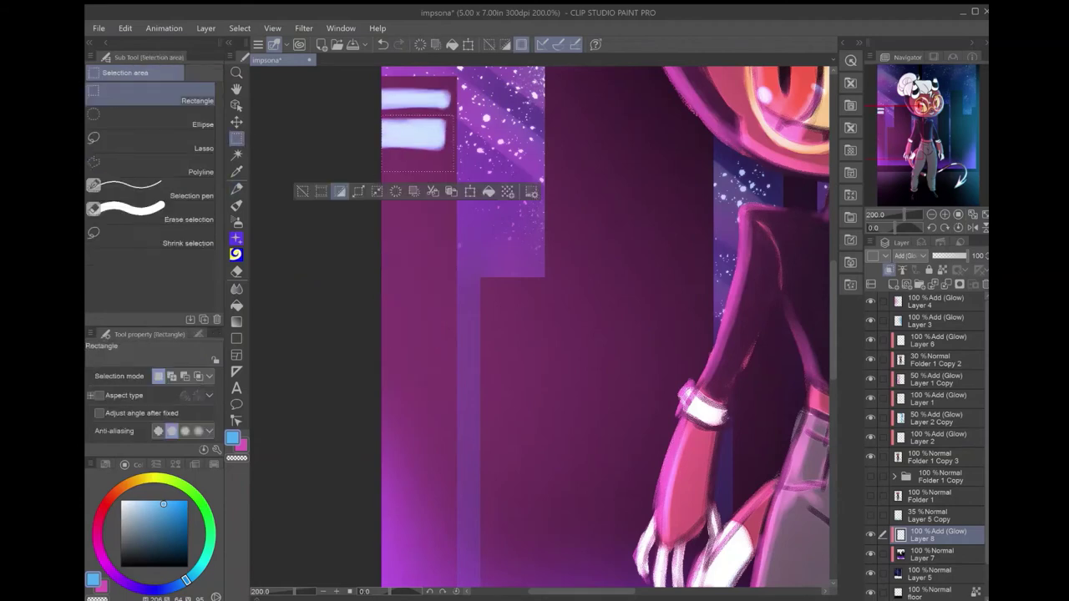
drag(409, 138, 409, 210)
drag(407, 159, 408, 335)
key(ctrl+c)
key(ctrl+v)
Copy the column of window bars down to the base of the leftmost building, merge the copies, and deselect.
key(k)
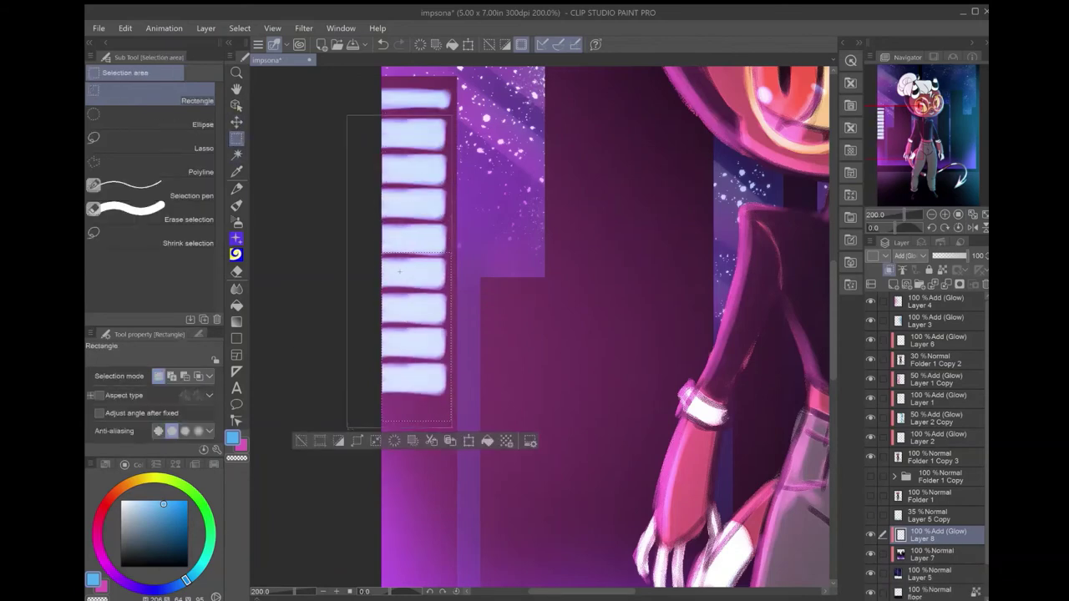
drag(418, 393, 434, 203)
drag(428, 117, 426, 388)
key(ctrl+e)
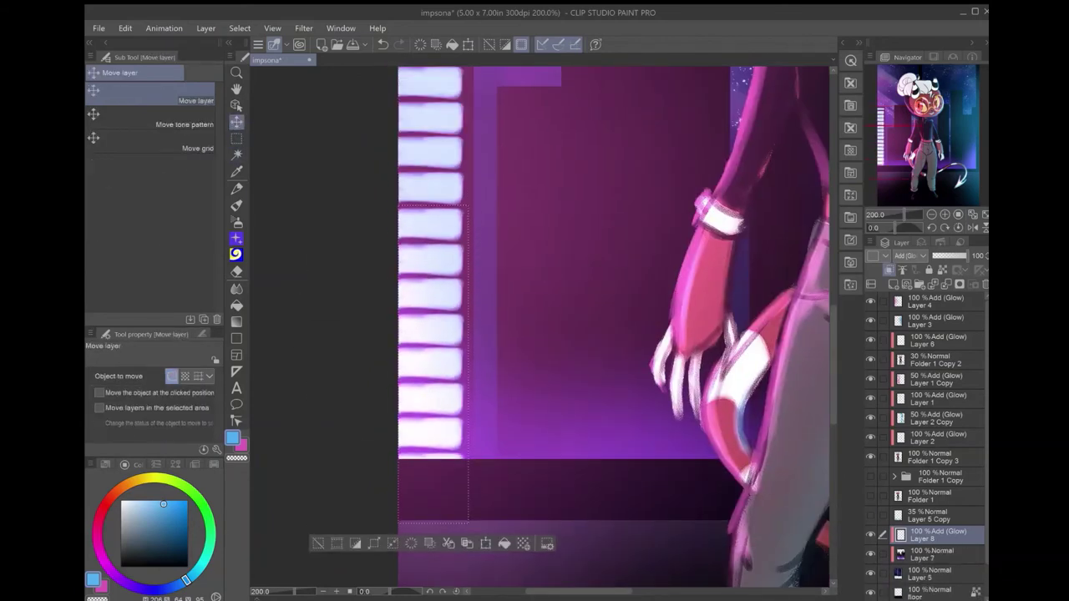
key(ctrl+d)
Cut vertical dividers through the leftmost building's window bars with Colored pencil 3 in transparent color at size 5.
key(p)
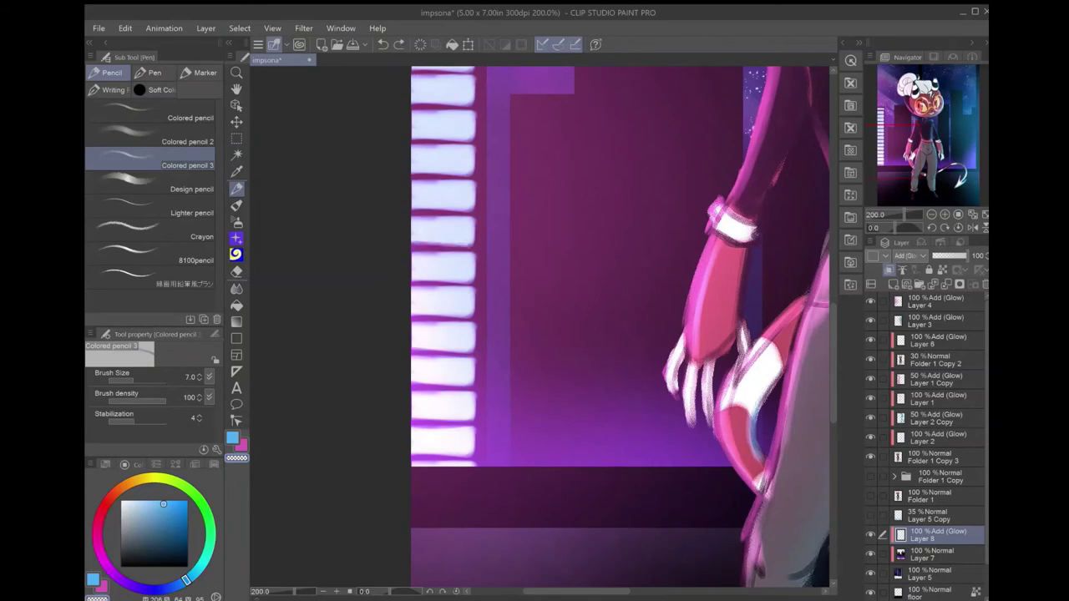
scroll(635, 443, down, 4)
key(bracketleft)
drag(518, 200, 518, 411)
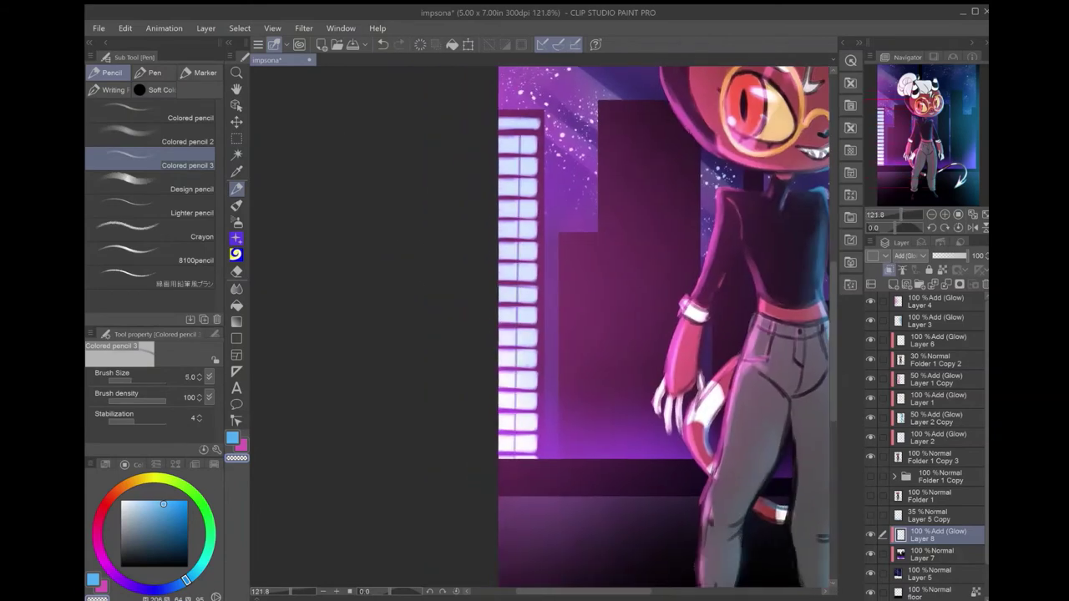
drag(531, 137, 526, 239)
drag(505, 198, 505, 454)
drag(508, 136, 502, 459)
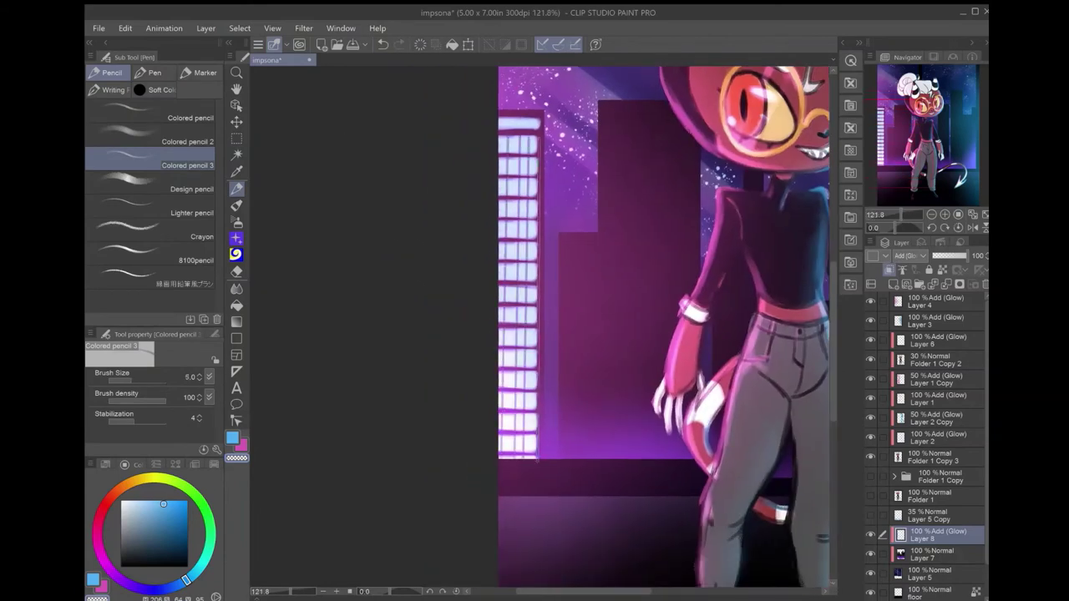
Erase scattered window panes in the upper and middle rows of the leftmost building with the Hard eraser at size 17.
scroll(508, 167, up, 5)
key(e)
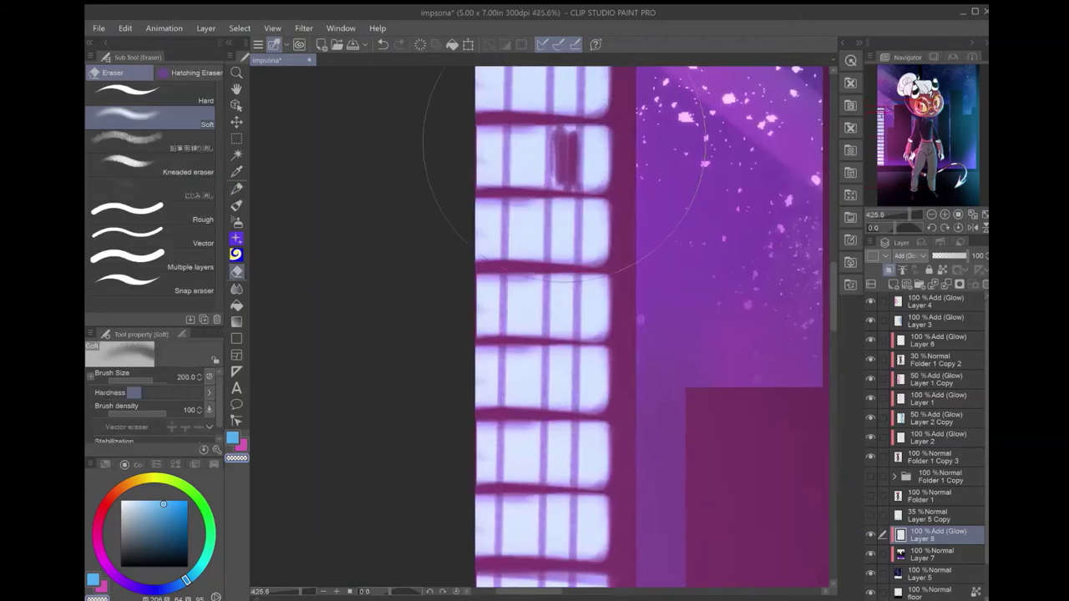
mouse_move(562, 125)
mouse_down()
mouse_move(541, 148)
mouse_move(562, 147)
mouse_move(527, 259)
mouse_up()
drag(562, 330, 506, 288)
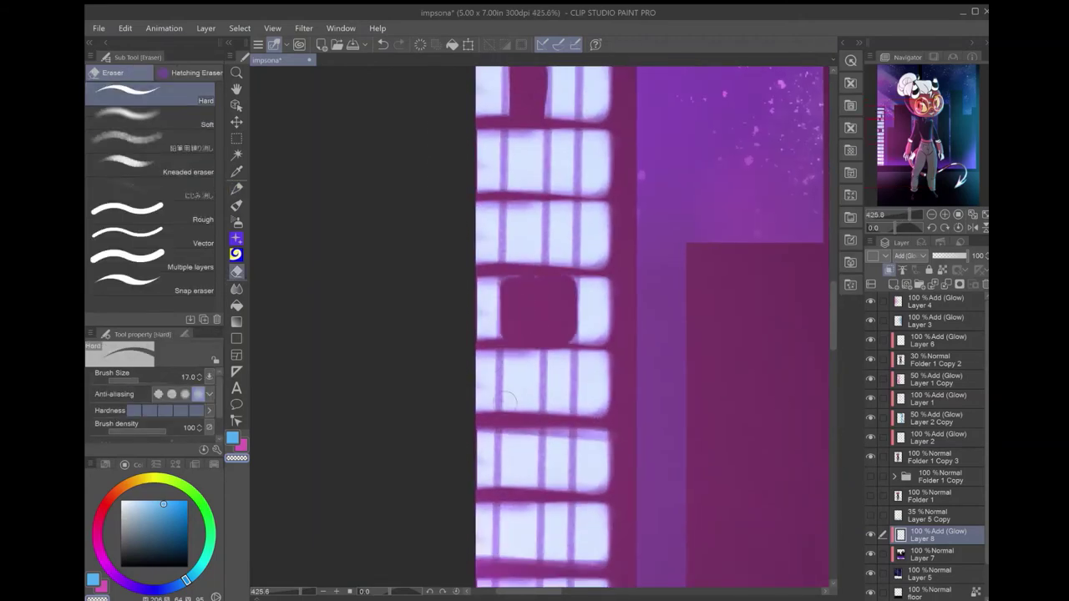
drag(487, 351, 487, 412)
drag(553, 427, 553, 492)
drag(585, 501, 575, 250)
mouse_move(494, 251)
mouse_down()
mouse_move(494, 309)
mouse_move(531, 391)
mouse_up()
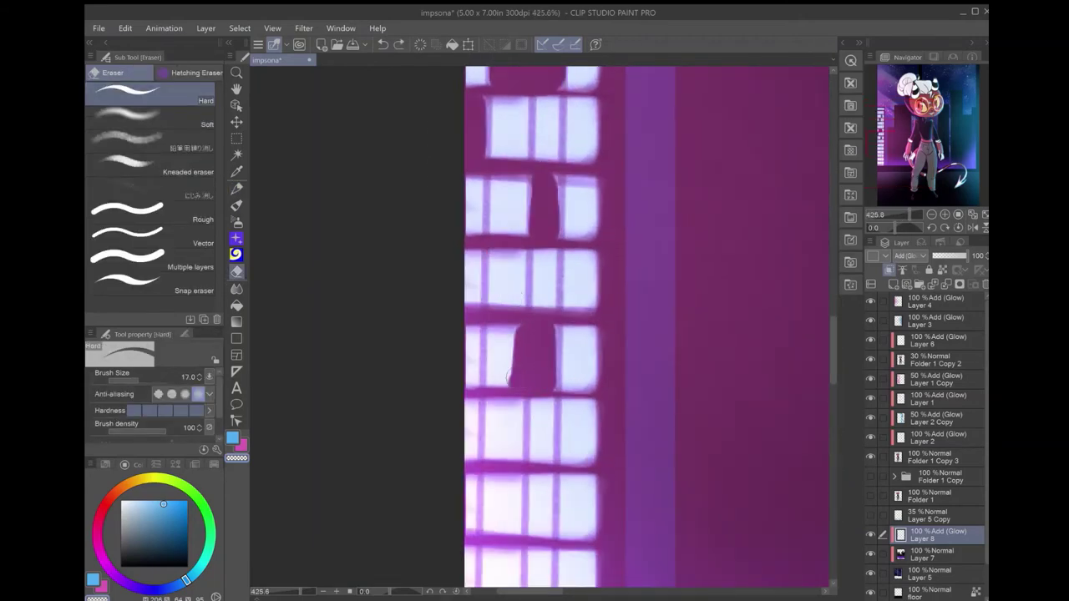
Erase scattered window panes in the lower rows of the leftmost building with the Hard eraser, and save the file.
drag(501, 324, 501, 390)
mouse_move(568, 394)
mouse_down()
mouse_move(568, 461)
mouse_move(578, 468)
mouse_up()
key(ctrl+z)
drag(651, 368, 651, 318)
drag(473, 354, 473, 412)
mouse_move(558, 321)
mouse_down()
mouse_move(558, 377)
mouse_move(543, 418)
mouse_up()
drag(585, 418, 584, 234)
drag(513, 236, 512, 301)
drag(483, 236, 484, 299)
key(ctrl+0)
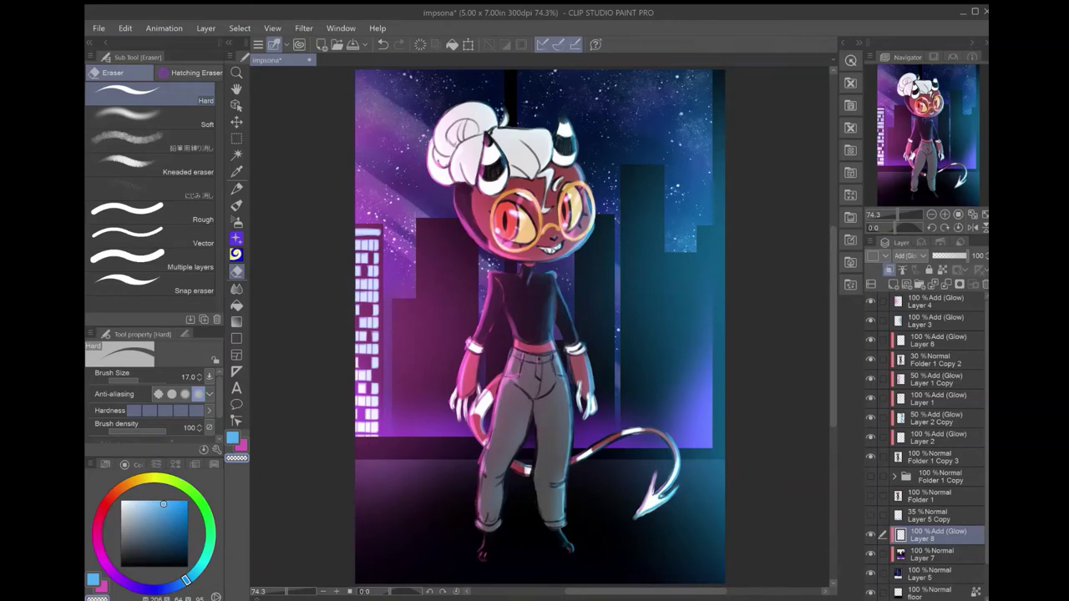
key(ctrl+s)
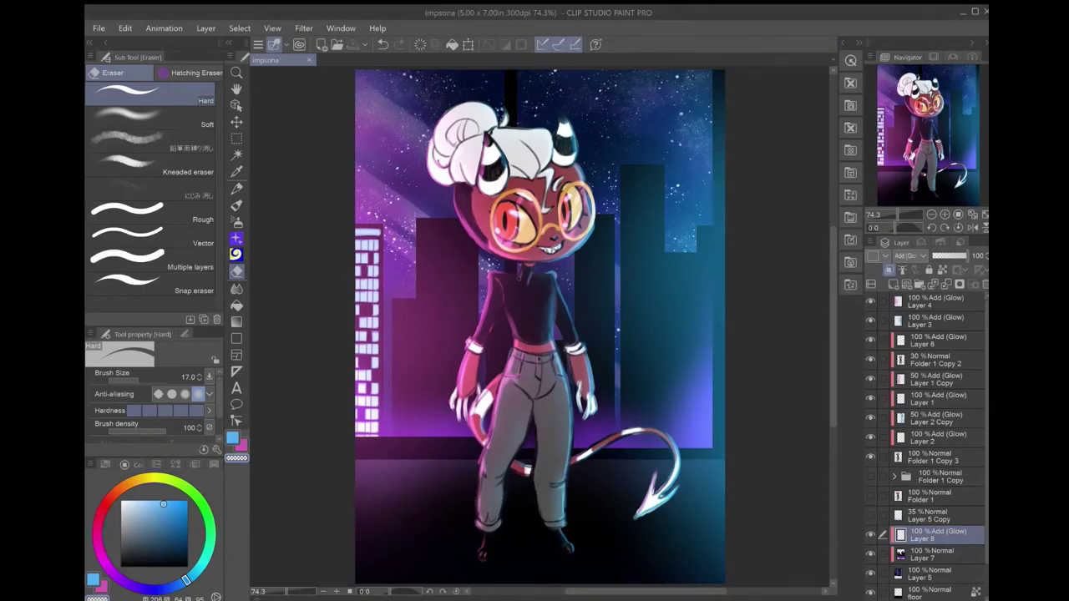
Merge Layer 1 Copy, Layer 1 and Layer 2 Copy down into the Add (Glow) layer Layer 2.
key(ctrl+z)
key(ctrl+z)
key(ctrl+z)
key(ctrl+z)
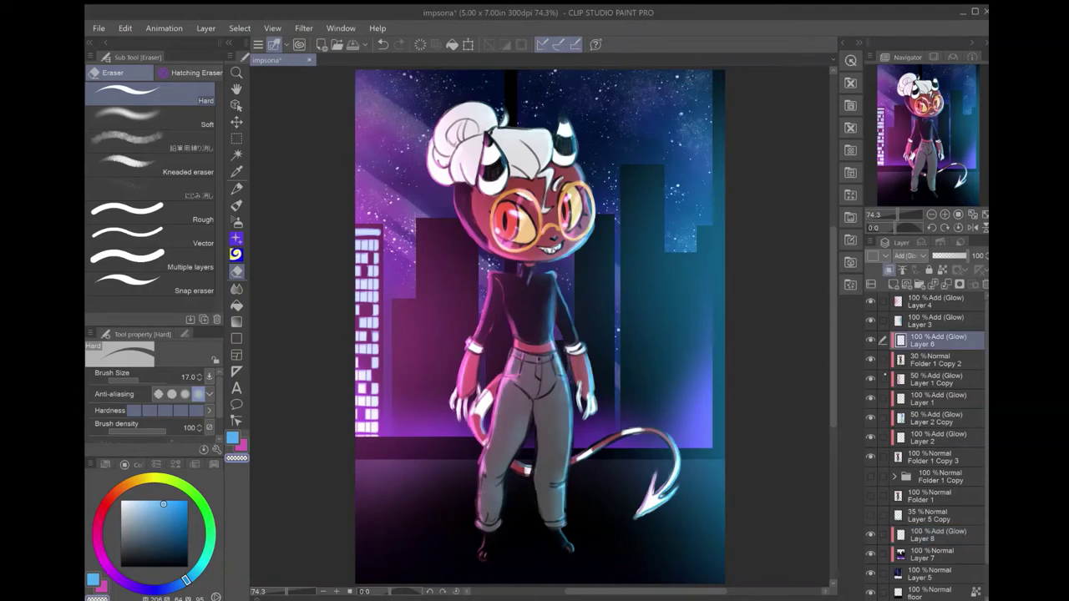
key(ctrl+z)
key(ctrl+z)
key(ctrl+z)
key(ctrl+z)
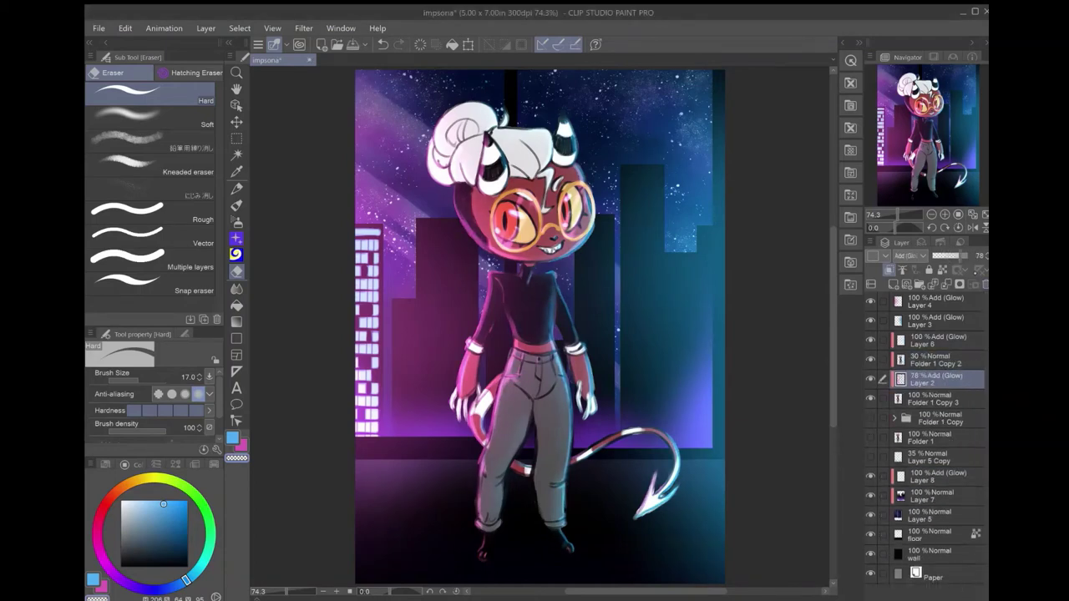
Merge the character's clipped glow layers into one layer named body glow, and merge Layer 4 into Layer 3.
key(ctrl+z)
key(ctrl+z)
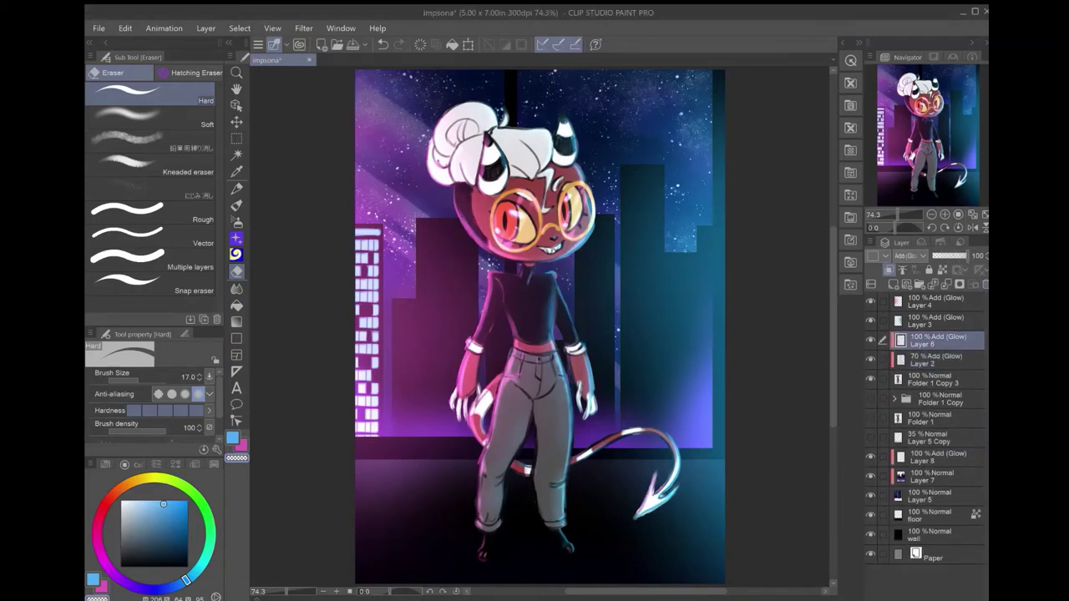
key(ctrl+z)
key(ctrl+z)
key(ctrl+z)
key(ctrl+z)
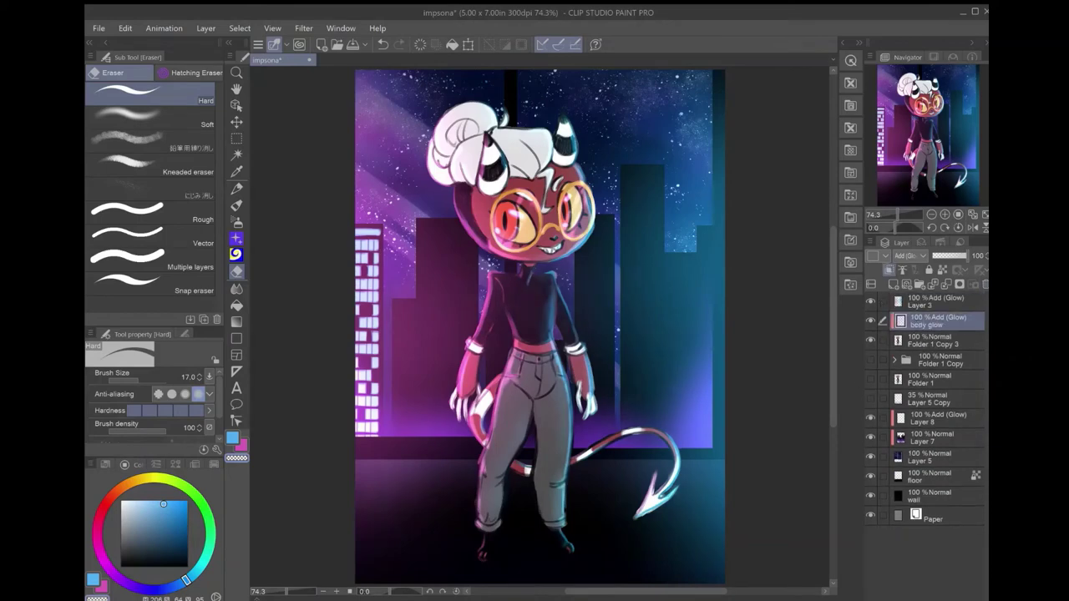
Name the layers surrounding glow, windows, cityscape and city lights, and set the surrounding glow opacity to 85%.
key(k)
key(ctrl+z)
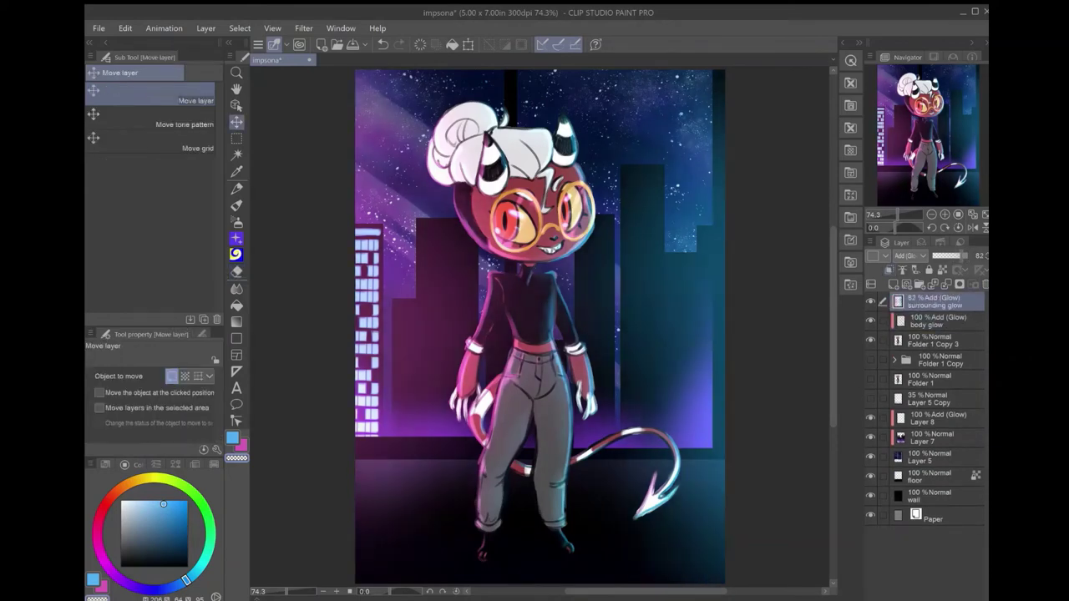
key(ctrl+y)
key(ctrl+y)
key(ctrl+y)
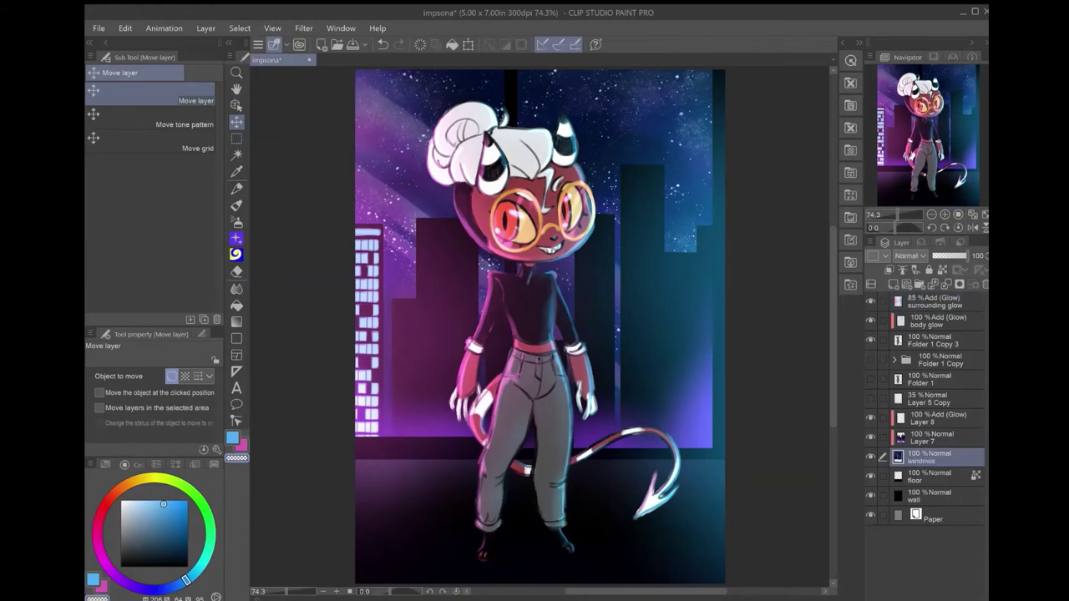
key(ctrl+y)
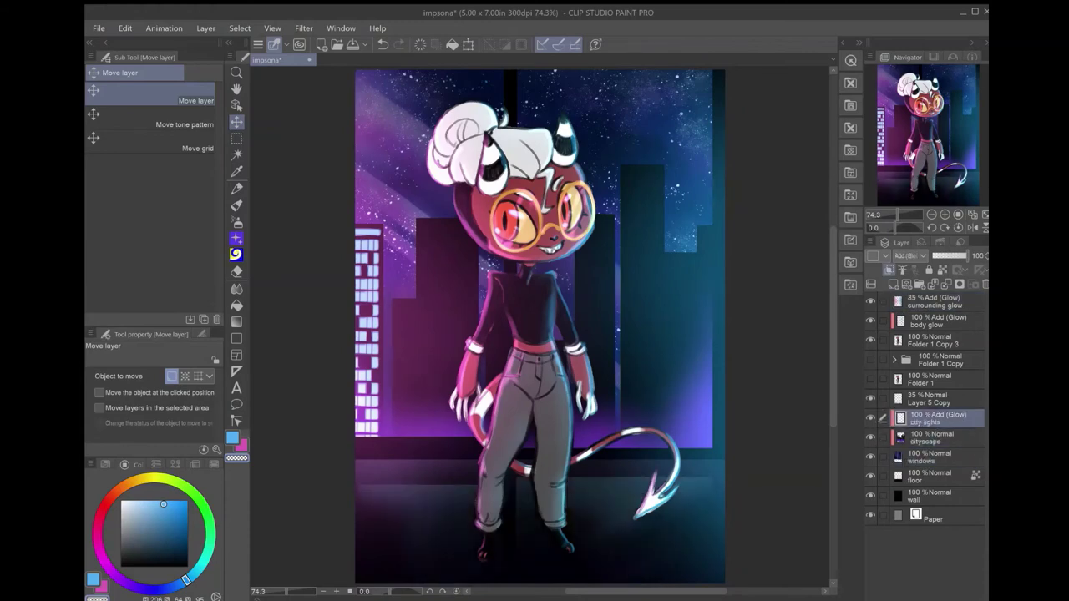
Toggle the floor reflection layer Layer 5 Copy to compare it, and remove it from the layer stack.
key(ctrl+y)
key(ctrl+z)
key(ctrl+y)
key(ctrl+z)
key(ctrl+z)
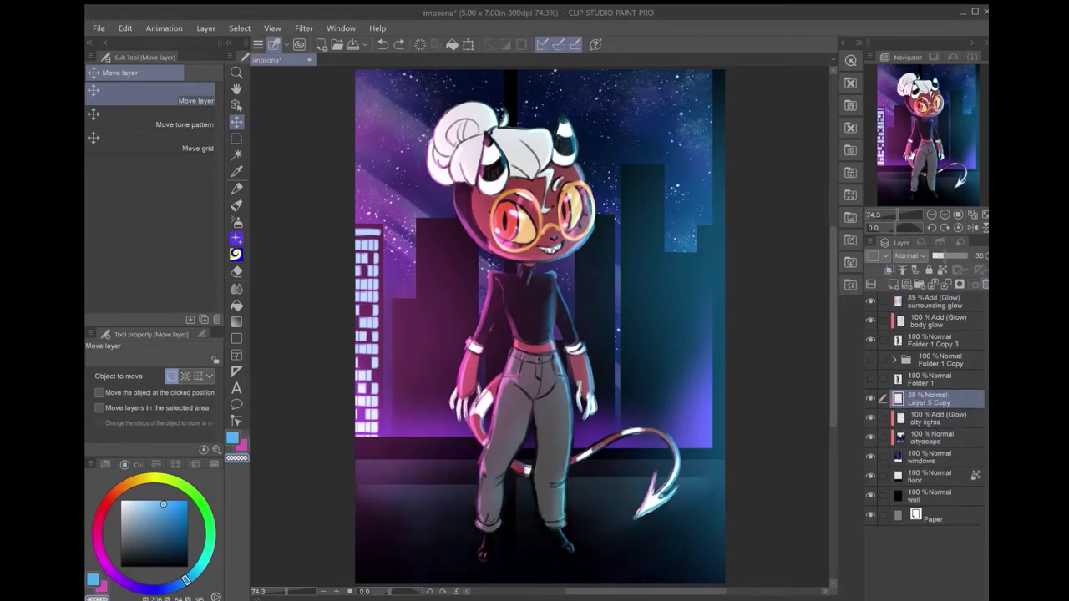
key(ctrl+z)
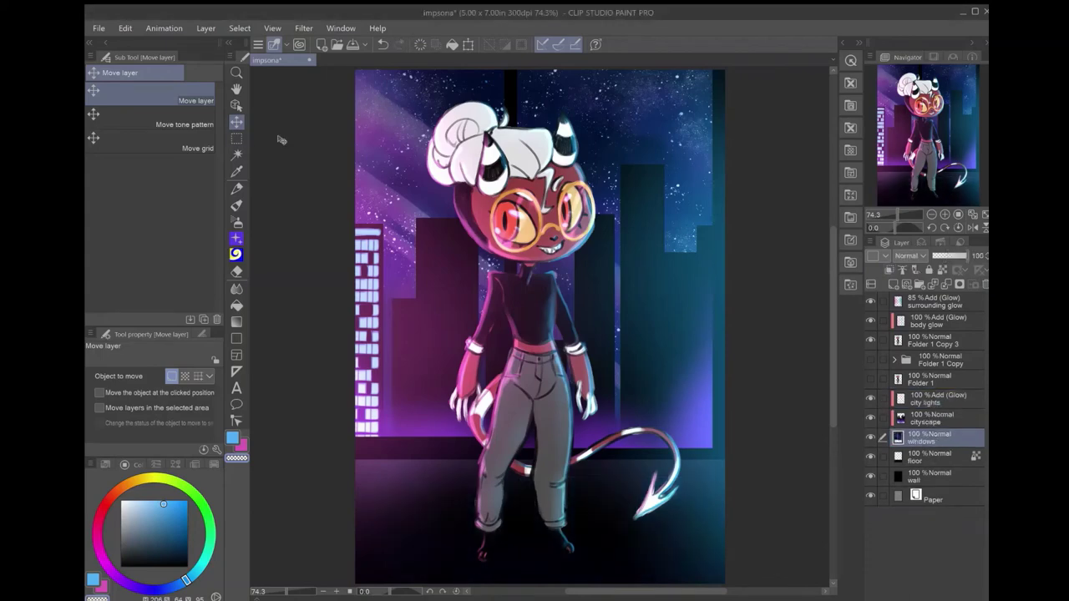
Clear the horizontal strip below the window opening on the windows layer and adjust the layer with Scale/Rotate.
key(m)
key(ctrl+z)
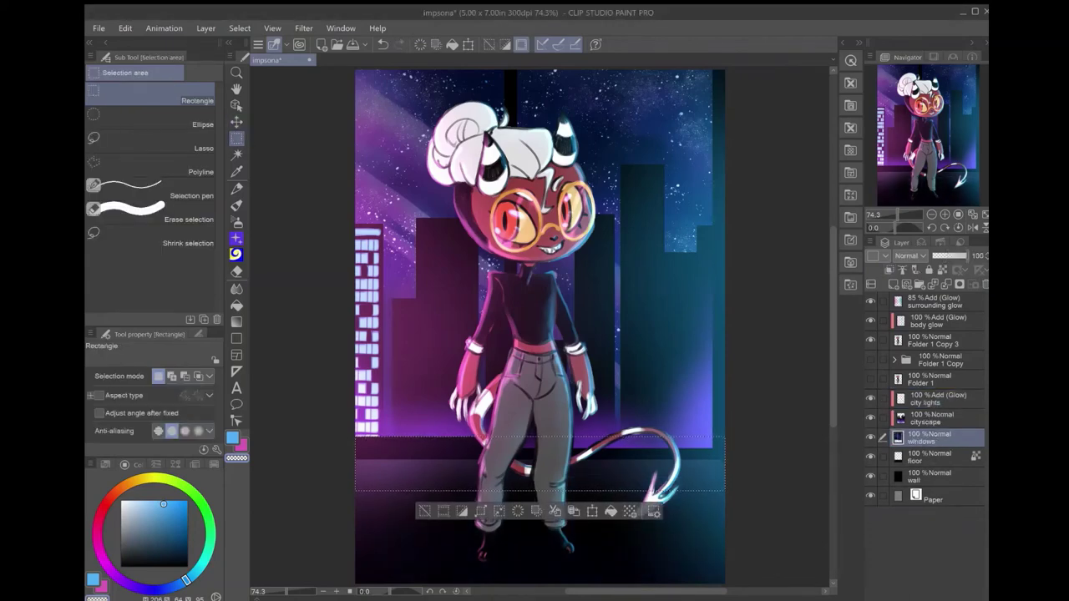
key(ctrl+z)
key(ctrl+y)
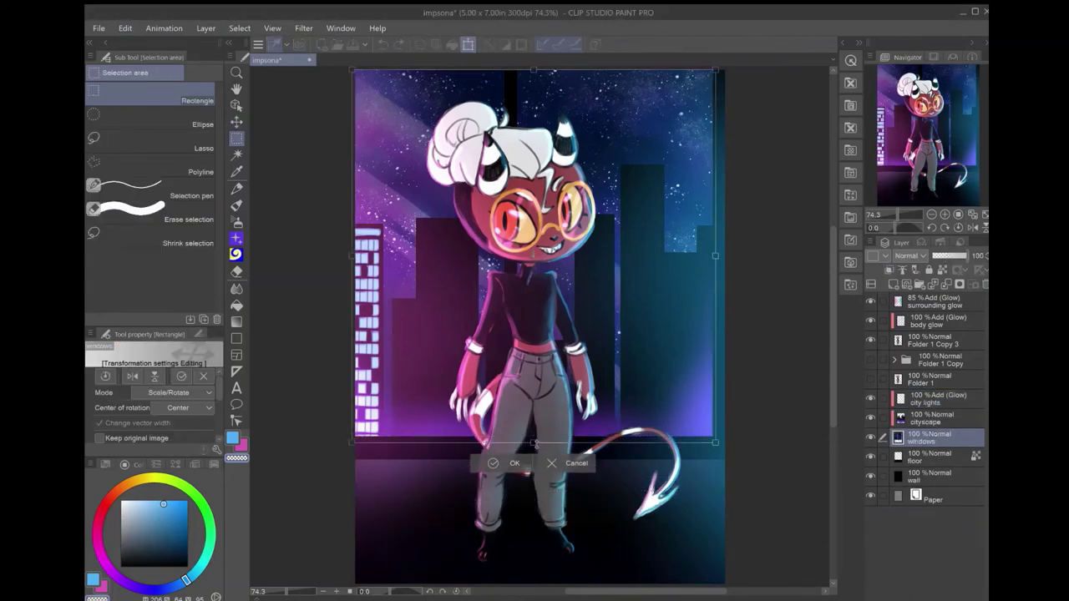
key(ctrl+z)
key(ctrl+z)
key(x)
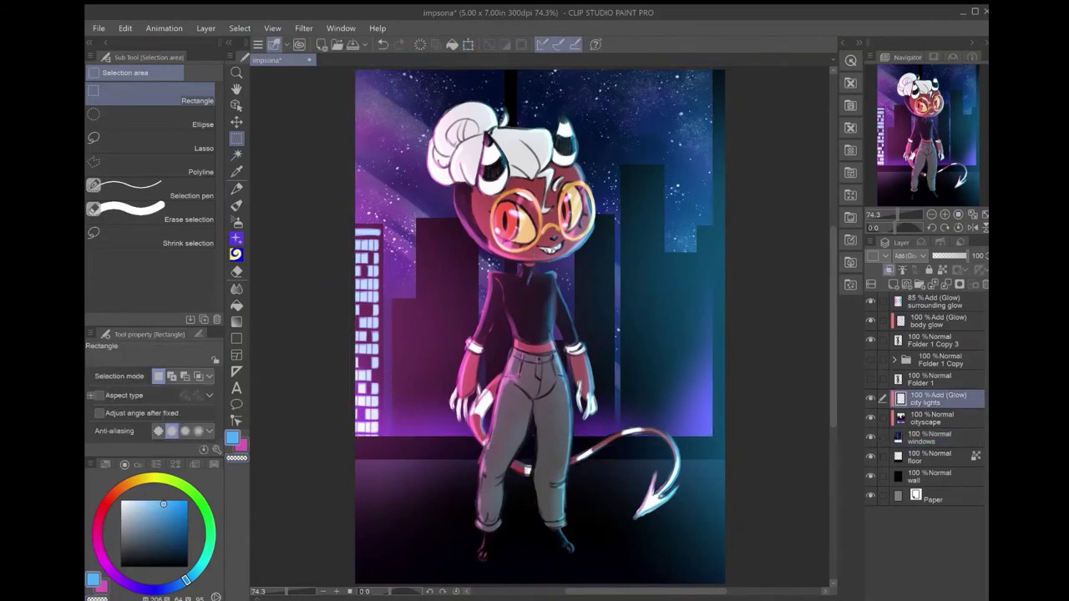
Hide the character and paint a light blue window bar atop the second building with Colored pencil 2, size 12, on a city lights copy.
key(p)
scroll(409, 242, up, 5)
key(ctrl+c)
key(ctrl+v)
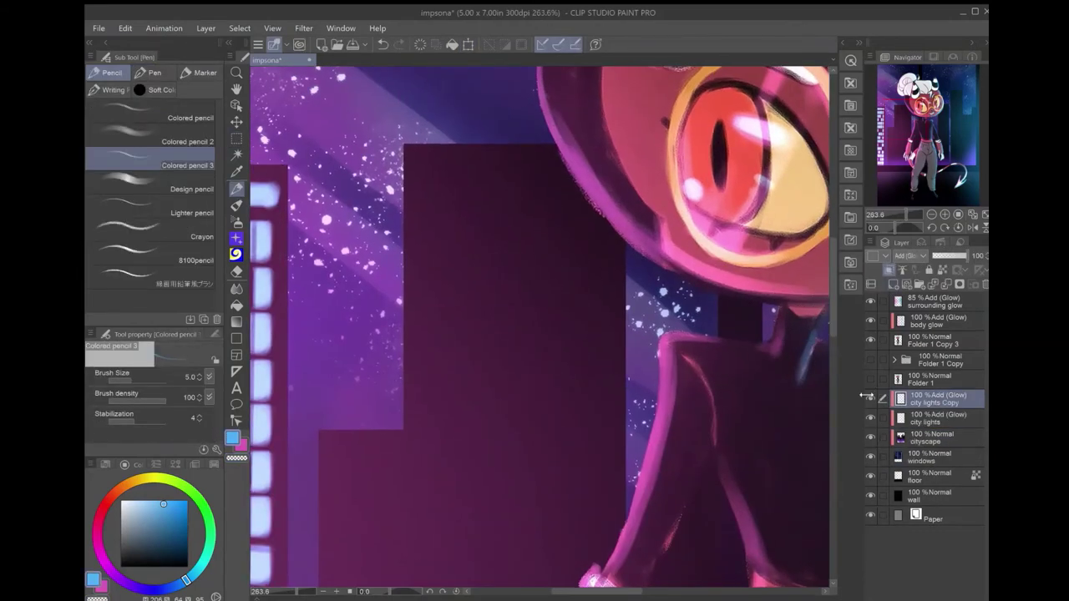
click(870, 340)
click(188, 142)
drag(417, 175, 476, 251)
mouse_move(483, 236)
mouse_down()
mouse_move(585, 367)
mouse_move(558, 403)
mouse_up()
mouse_move(483, 242)
mouse_down()
mouse_move(574, 399)
mouse_move(517, 251)
mouse_move(568, 384)
mouse_move(524, 317)
mouse_up()
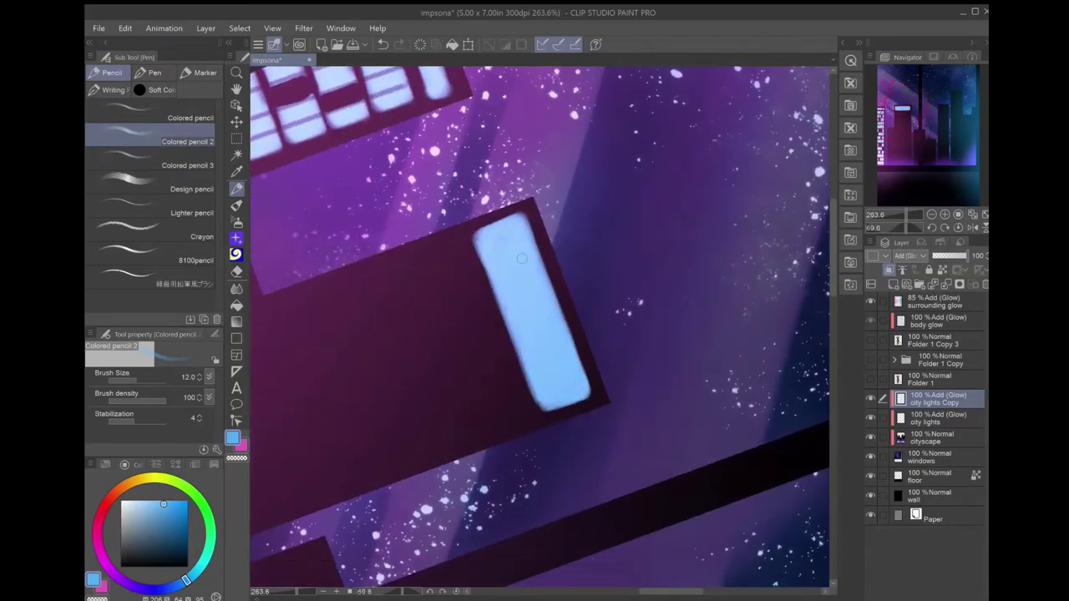
Reset the canvas rotation and duplicate the window bar down the full height of the second building, merging the copies.
click(959, 227)
scroll(535, 334, down, 3)
click(236, 122)
drag(485, 228, 485, 292)
drag(931, 398, 895, 358)
drag(477, 239, 477, 368)
mouse_move(501, 426)
mouse_down()
mouse_move(501, 553)
mouse_move(478, 345)
mouse_move(508, 506)
mouse_move(504, 332)
mouse_up()
scroll(535, 334, down, 3)
scroll(504, 331, up, 3)
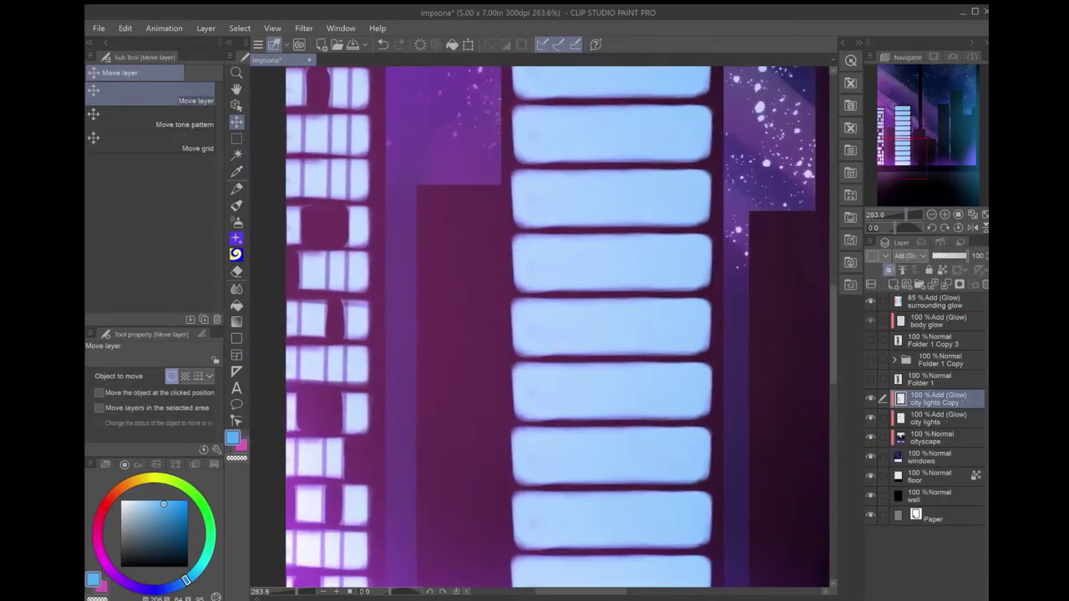
Delete the window bars overlapping the shorter front building and trim the bars' outer edge with transparent Colored pencil 2.
key(m)
drag(511, 242, 583, 577)
key(Delete)
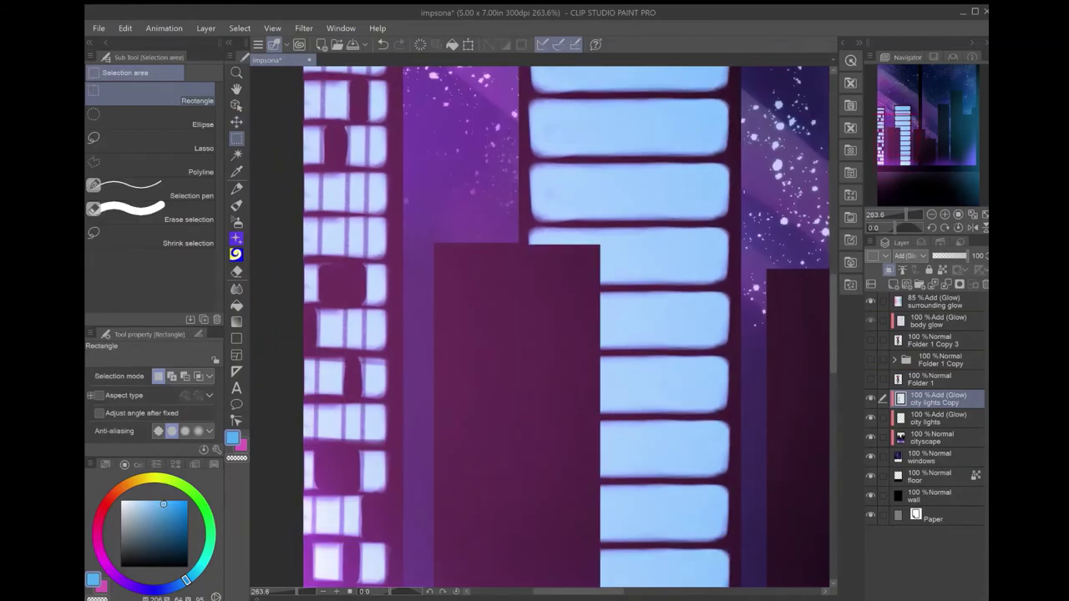
scroll(548, 327, up, 3)
key(p)
drag(482, 390, 484, 87)
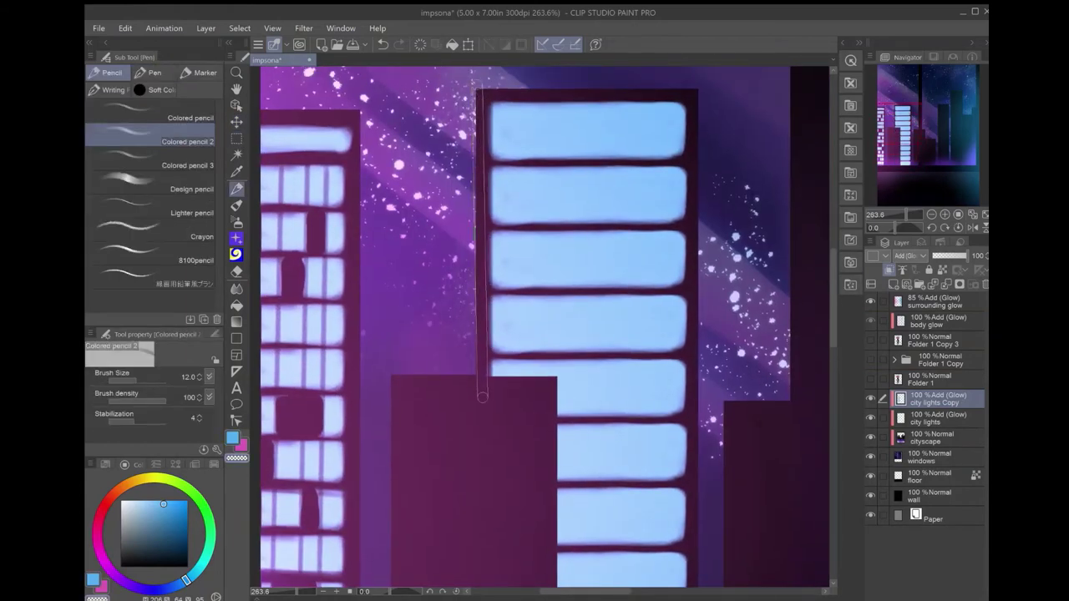
Cut three vertical dividers through the second building's window bars with transparent Colored pencil 2 at size 5.
scroll(484, 92, down, 3)
drag(501, 334, 539, 298)
mouse_move(623, 568)
mouse_down()
mouse_move(623, 75)
mouse_move(623, 551)
mouse_up()
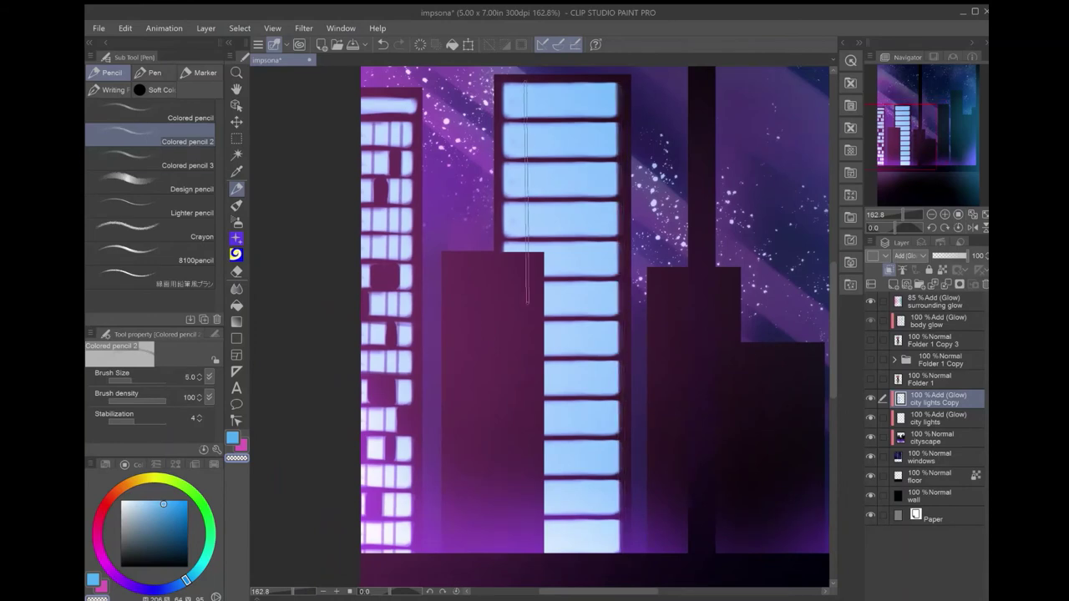
drag(558, 77, 558, 565)
drag(589, 70, 589, 566)
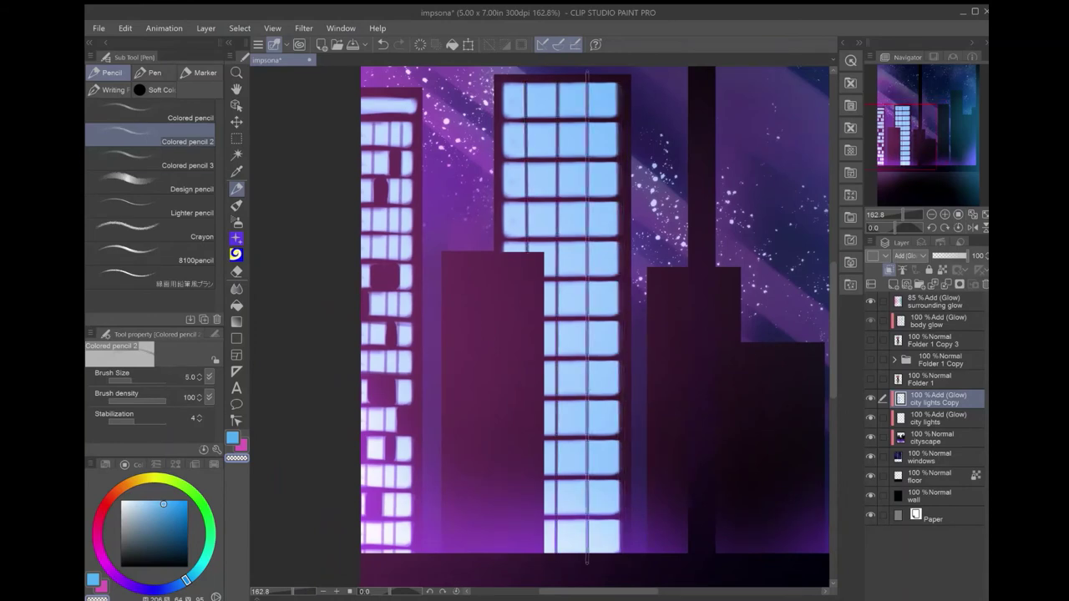
Merge the city lights copy into the city lights layer and add a new clipped Add (Glow) layer above it.
scroll(589, 334, down, 4)
key(k)
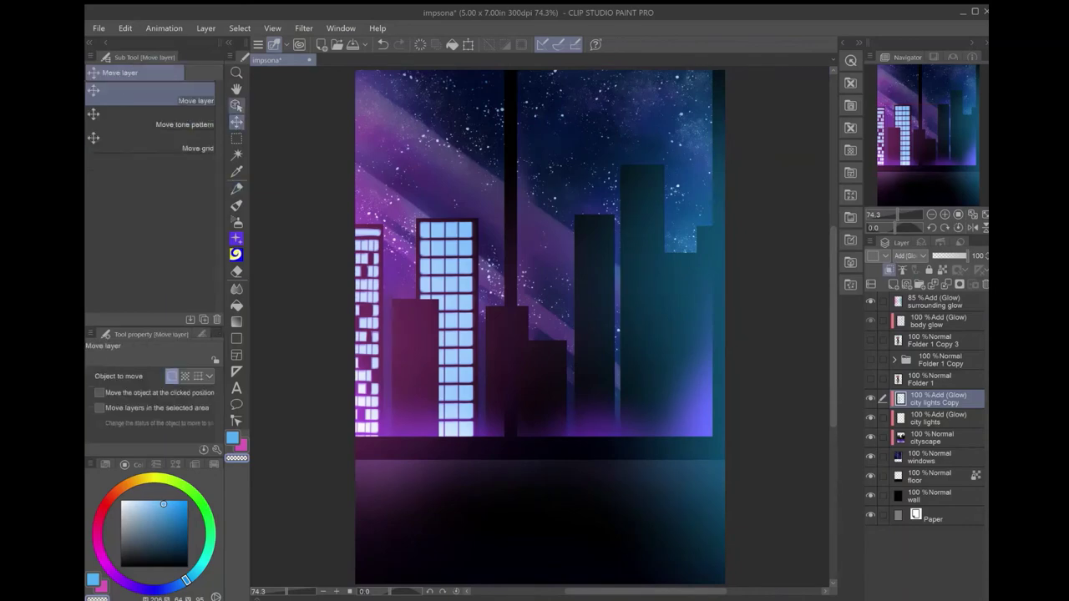
key(ctrl+c)
key(ctrl+v)
key(ctrl+z)
key(ctrl+z)
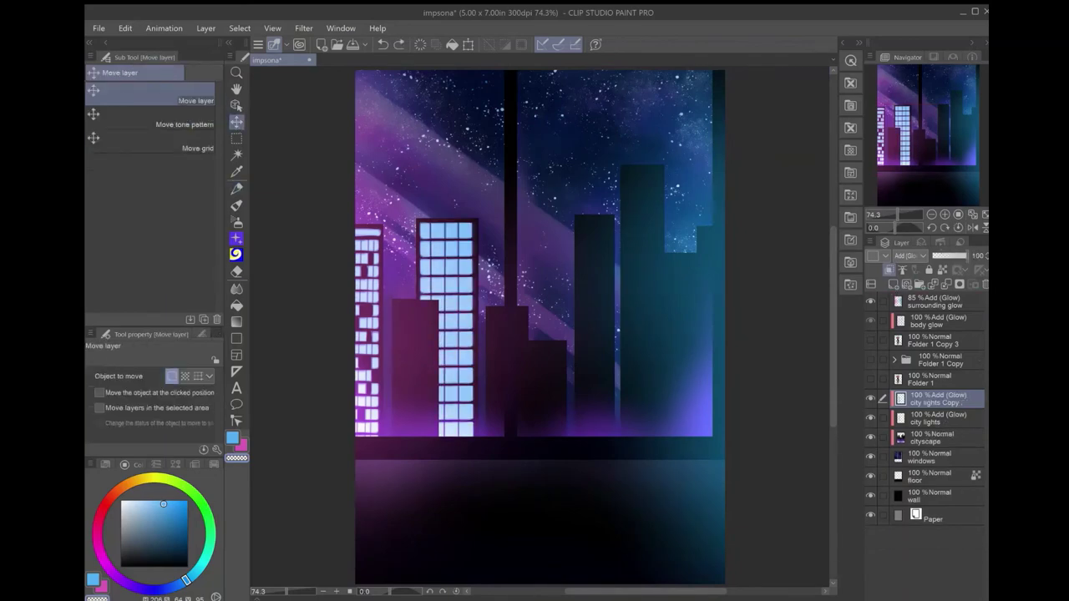
click(893, 284)
Draw a filled window bar near the top of the short front building and cut vertical dividers through it with Colored pencil 2 at size 2.5.
key(p)
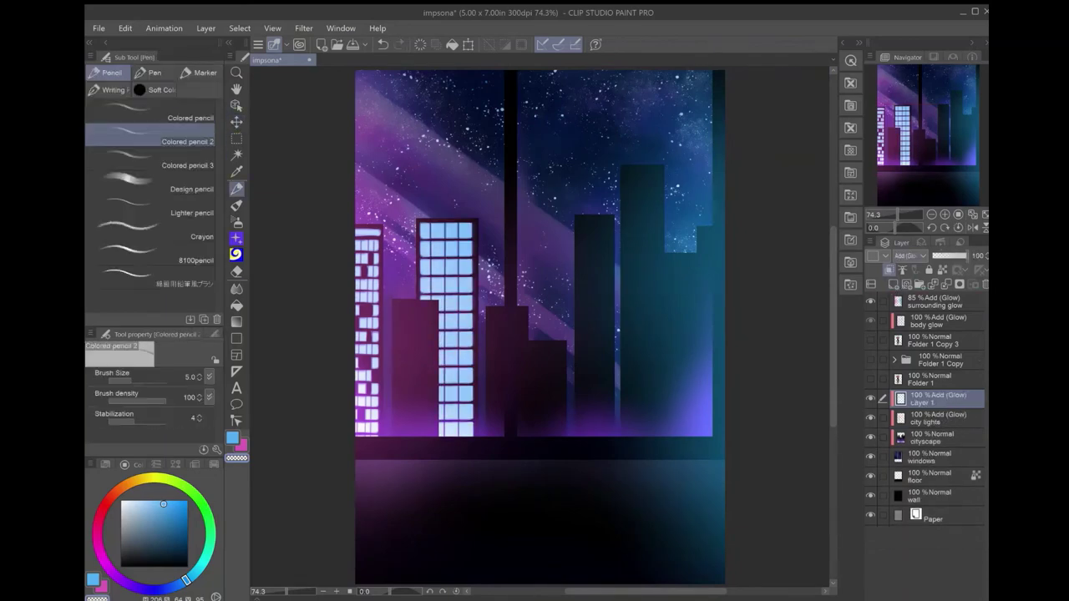
scroll(382, 333, up, 6)
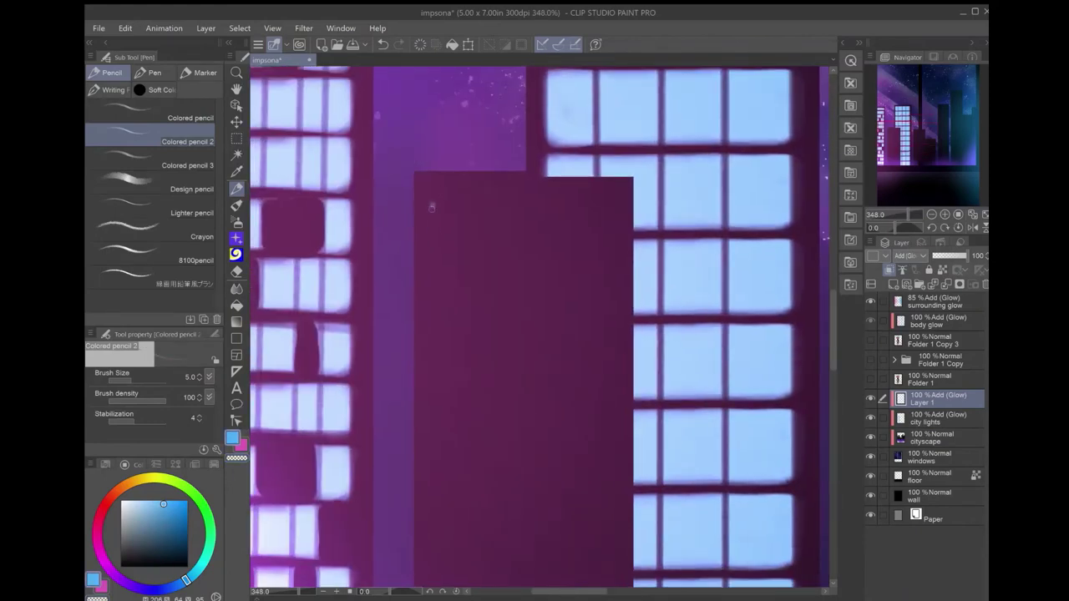
drag(415, 161, 484, 224)
mouse_move(485, 224)
mouse_down()
mouse_move(516, 210)
mouse_move(575, 371)
mouse_move(539, 373)
mouse_up()
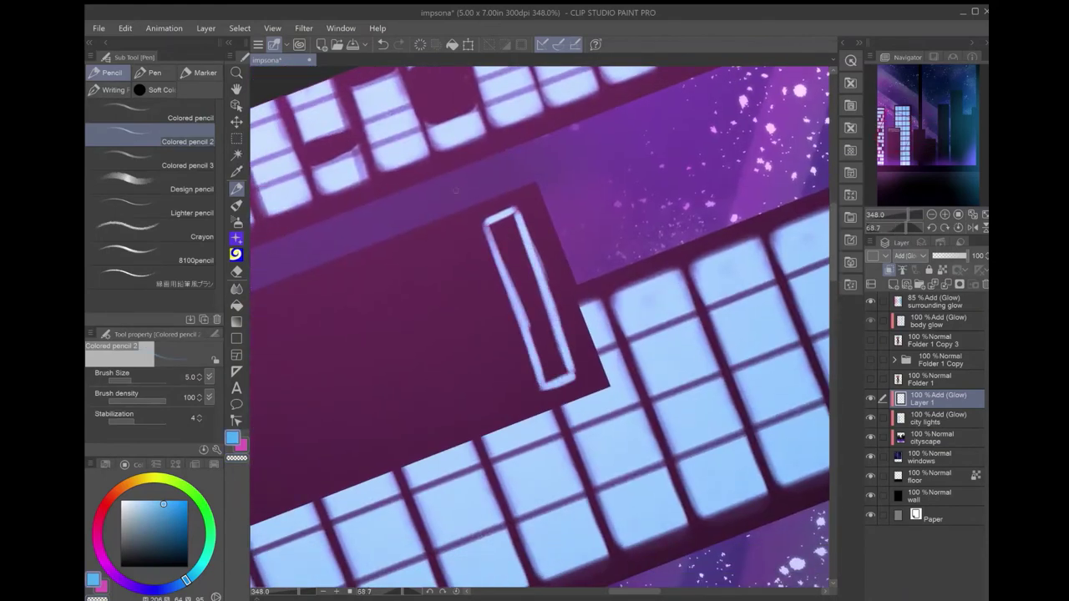
mouse_move(509, 220)
mouse_down()
mouse_move(546, 379)
mouse_move(467, 275)
mouse_move(451, 301)
mouse_move(536, 373)
mouse_move(522, 288)
mouse_move(547, 378)
mouse_up()
key(bracketleft)
key(ctrl+at)
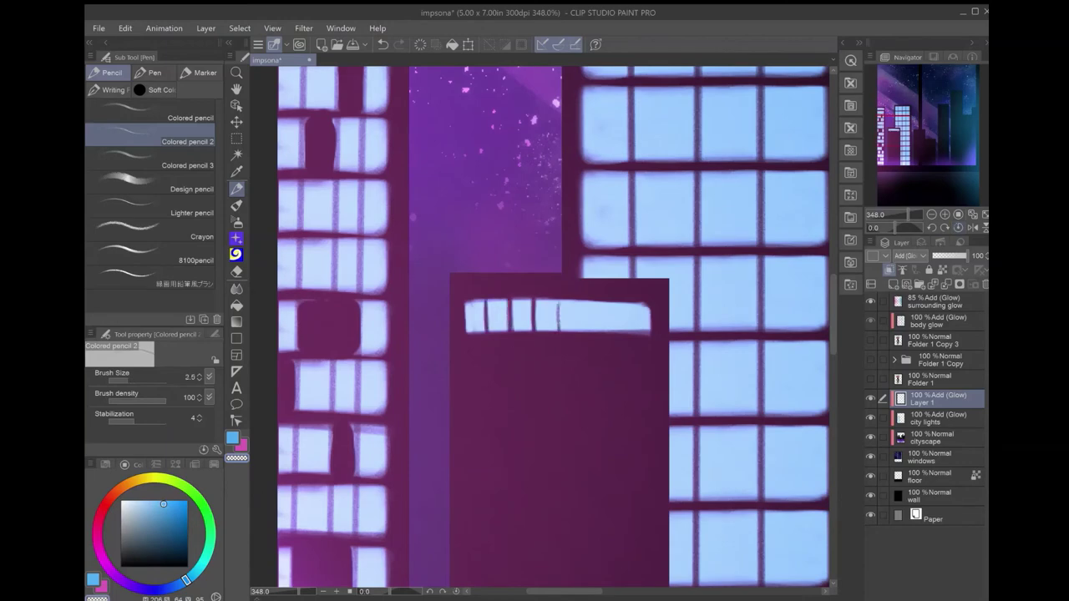
Duplicate the divided window row down the short front building to form a block of four rows.
key(ctrl+c)
key(ctrl+v)
key(k)
key(ctrl+e)
drag(475, 312, 492, 411)
key(ctrl+c)
key(ctrl+v)
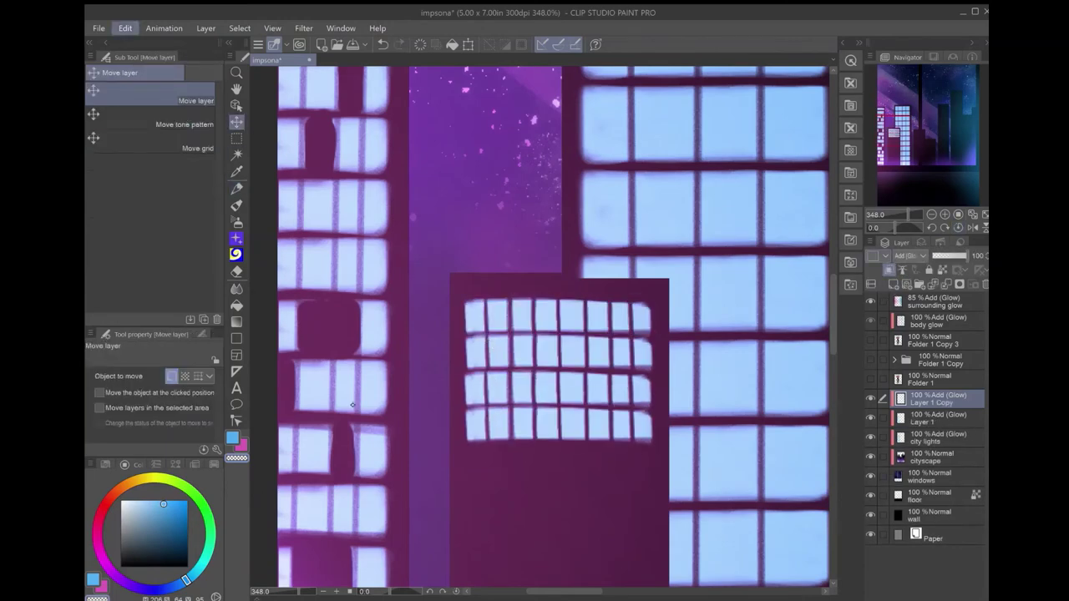
Duplicate the four-row window block repeatedly down to the base of the short front building.
key(ctrl+c)
key(ctrl+v)
key(Return)
scroll(551, 335, down, 5)
drag(488, 142, 488, 288)
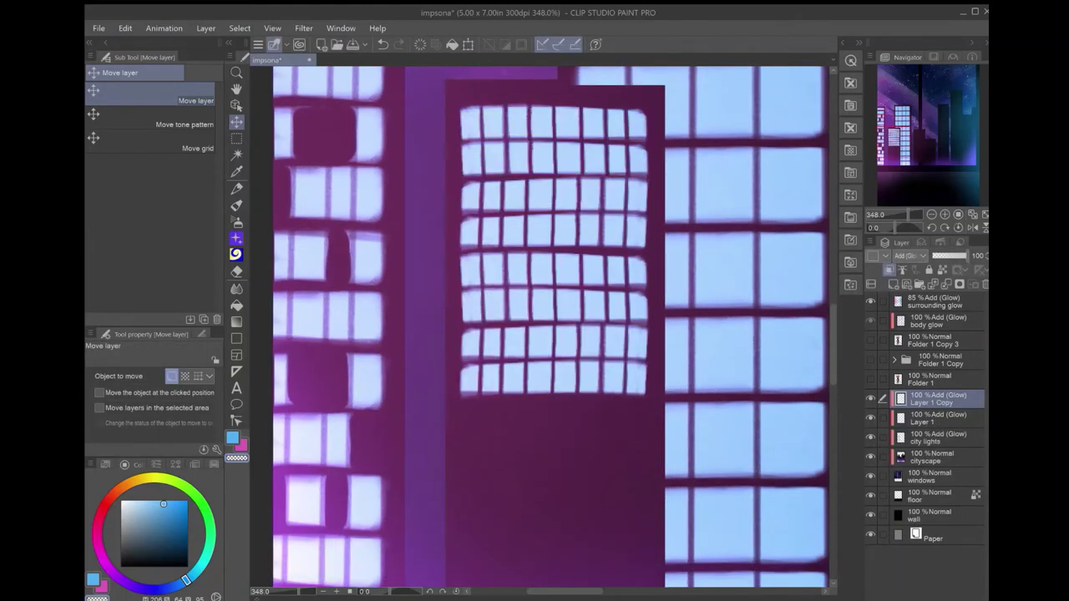
key(ctrl+v)
drag(501, 251, 501, 401)
scroll(552, 335, down, 2)
key(ctrl+v)
drag(501, 251, 501, 359)
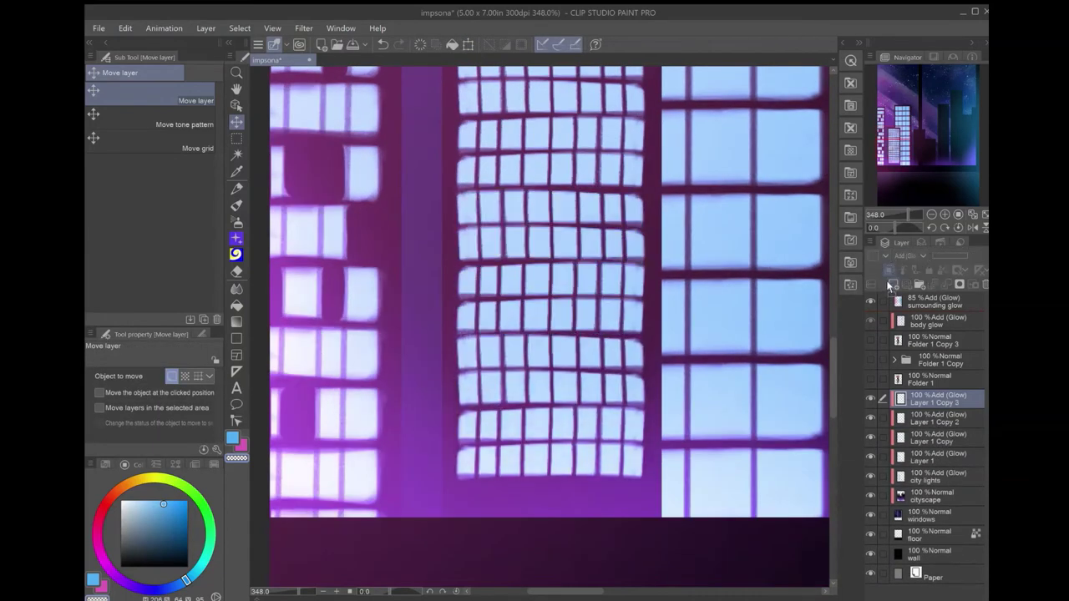
Merge the short front building's window layers down into the city lights layer.
key(ctrl+e)
key(ctrl+e)
key(ctrl+e)
key(ctrl+e)
Erase scattered windows in the upper and middle rows of the short front building with the Hard eraser at size 17.
scroll(380, 340, up, 5)
key(e)
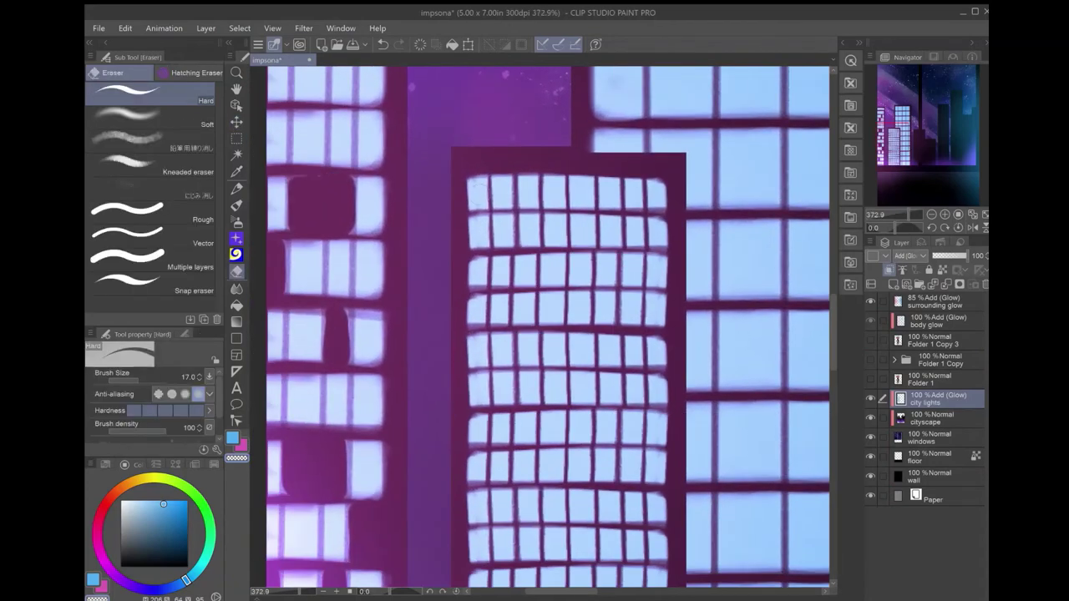
drag(595, 292, 617, 323)
mouse_move(541, 255)
mouse_down()
mouse_move(566, 290)
mouse_move(555, 286)
mouse_up()
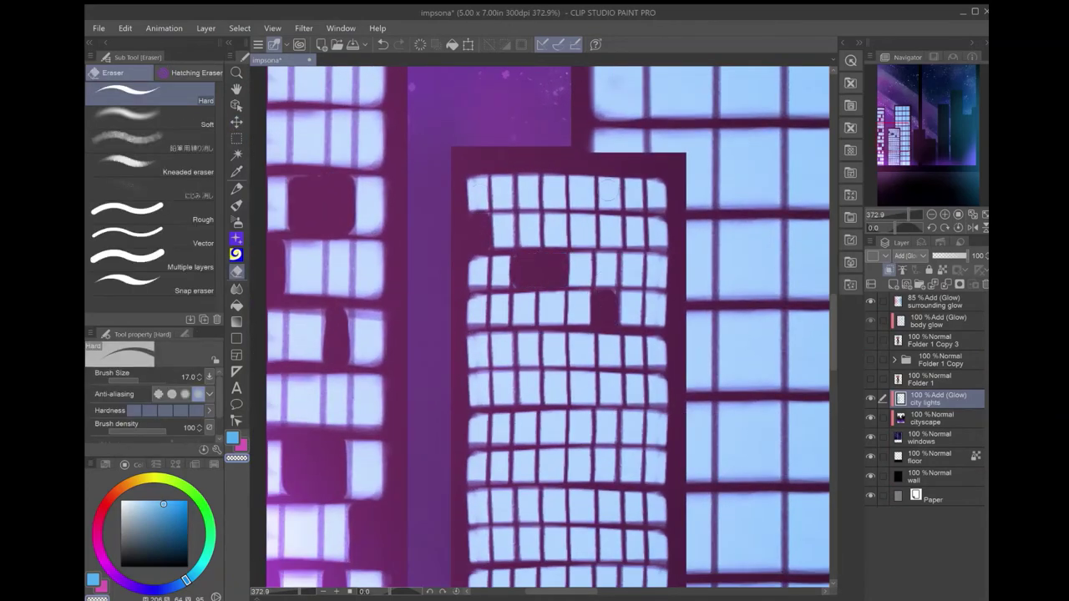
drag(596, 179, 618, 217)
scroll(554, 216, down, 3)
drag(554, 216, 516, 238)
drag(601, 214, 608, 242)
drag(596, 282, 601, 316)
drag(473, 252, 473, 289)
mouse_move(638, 255)
mouse_down()
mouse_move(644, 272)
mouse_move(668, 278)
mouse_up()
drag(474, 290, 473, 320)
drag(522, 329, 523, 360)
drag(577, 330, 576, 356)
Erase more scattered windows in the lower rows of the short front building with the Hard eraser.
scroll(577, 356, down, 3)
drag(576, 245, 578, 276)
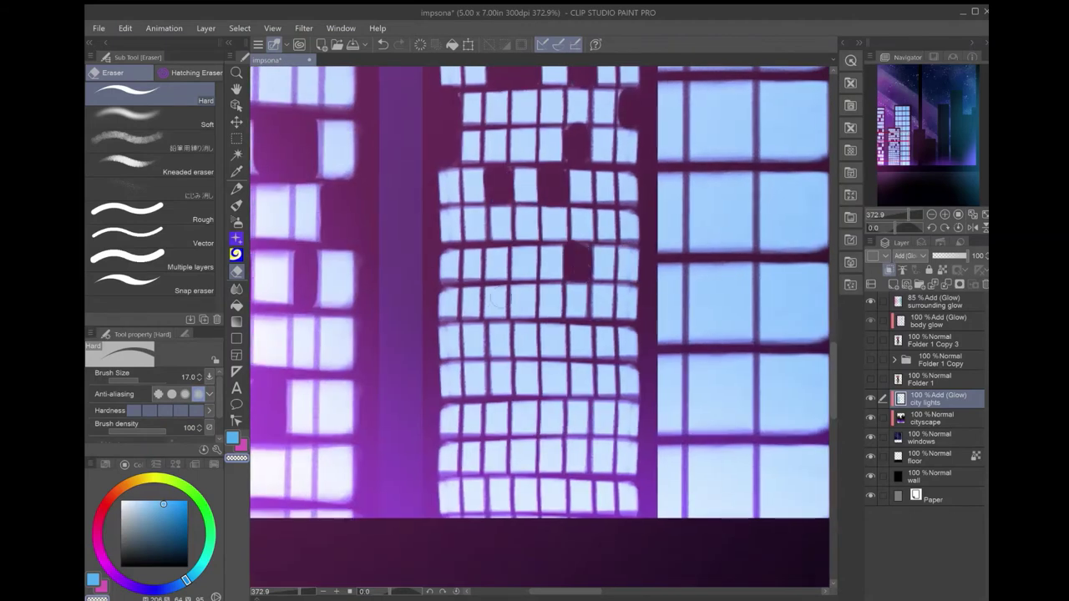
drag(491, 291, 492, 319)
mouse_move(553, 330)
mouse_down()
mouse_move(556, 355)
mouse_move(582, 348)
mouse_up()
key(ctrl+z)
drag(552, 406, 553, 424)
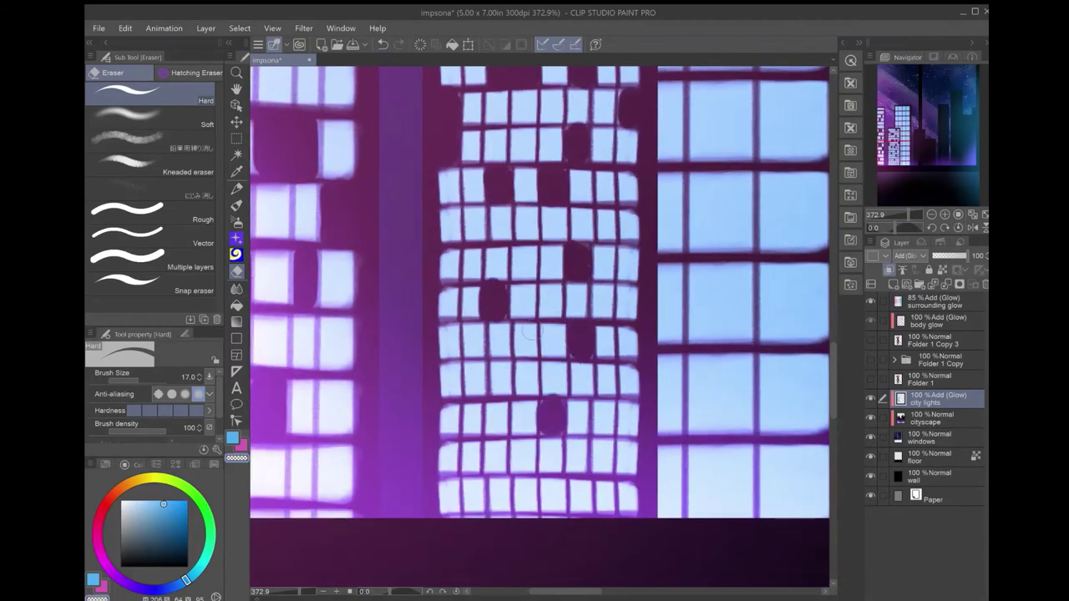
drag(578, 481, 580, 508)
mouse_move(474, 480)
mouse_down()
mouse_move(474, 508)
mouse_move(449, 510)
mouse_up()
key(ctrl+0)
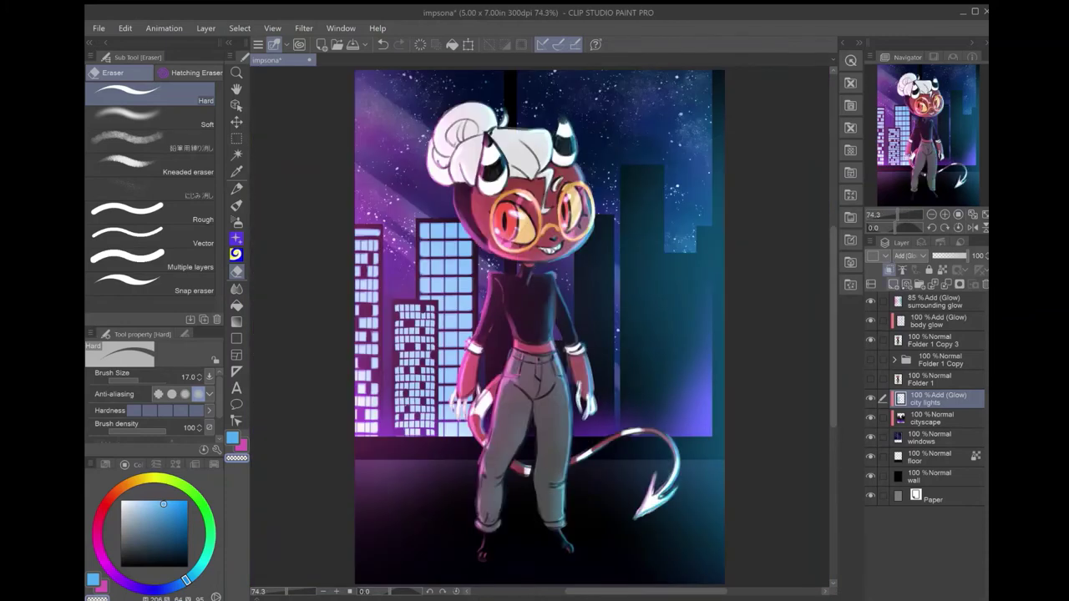
Add a clipped Add (Glow) layer above city lights and draw a filled full-height vertical light strip along the central building's edge.
key(ctrl+shift+n)
scroll(504, 291, up, 5)
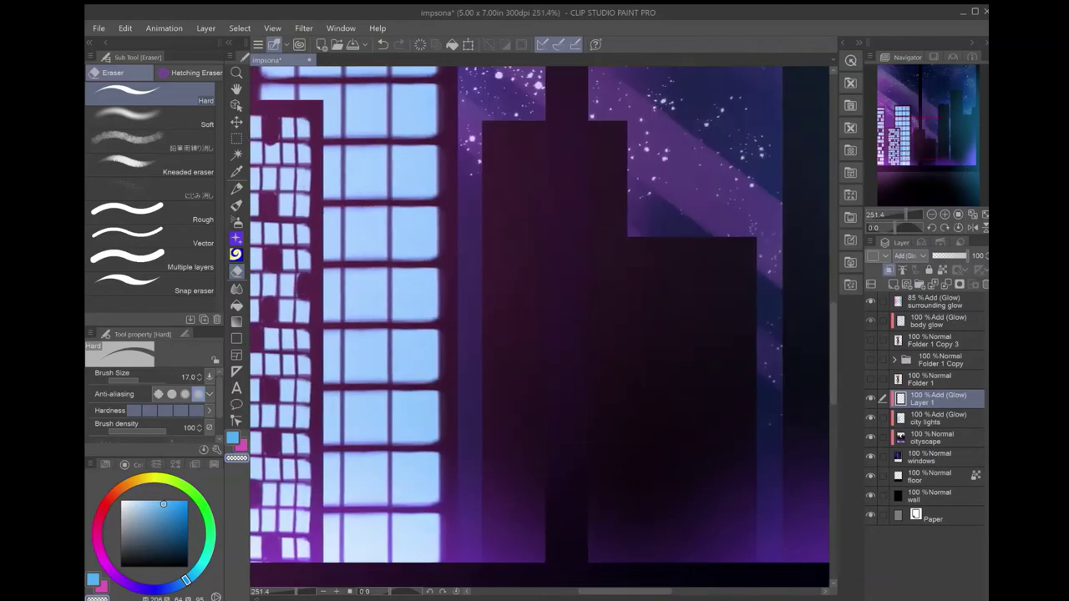
key(p)
mouse_move(491, 140)
mouse_down()
mouse_move(492, 567)
mouse_move(492, 132)
mouse_up()
mouse_move(492, 132)
mouse_down()
mouse_move(515, 132)
mouse_move(515, 563)
mouse_up()
key(g)
click(503, 334)
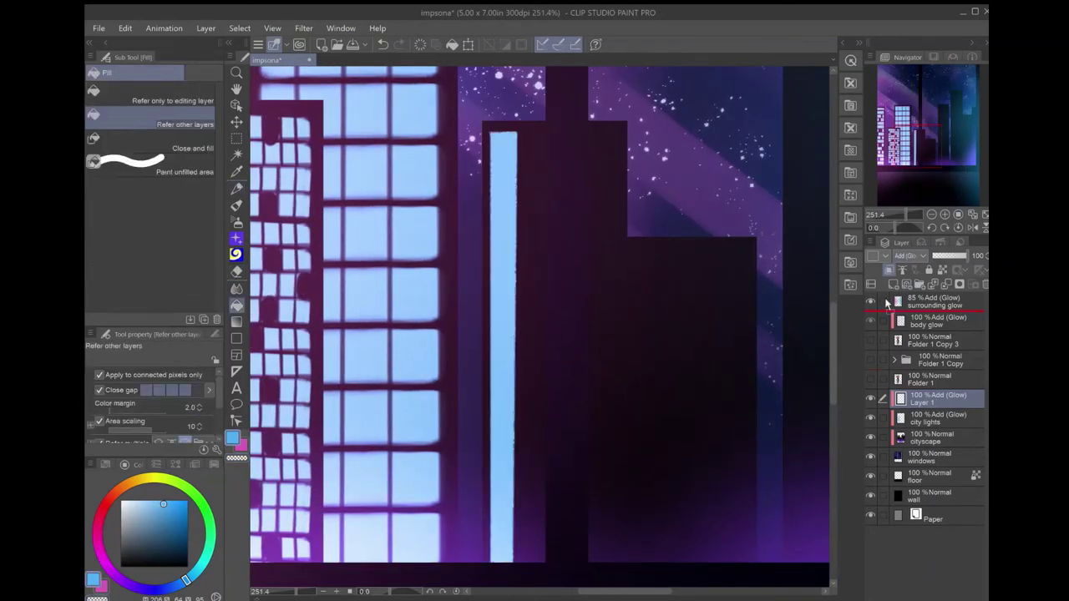
Duplicate the vertical light strip twice across the central building and merge the copies.
key(ctrl+c)
key(ctrl+v)
key(k)
drag(504, 331, 535, 332)
key(ctrl+v)
drag(563, 232, 600, 237)
key(ctrl+e)
key(ctrl+e)
Cut thin horizontal dividers through the light strips with Colored pencil 2 at size 2.5 and show the Folder 1 Copy 3 character layer.
key(p)
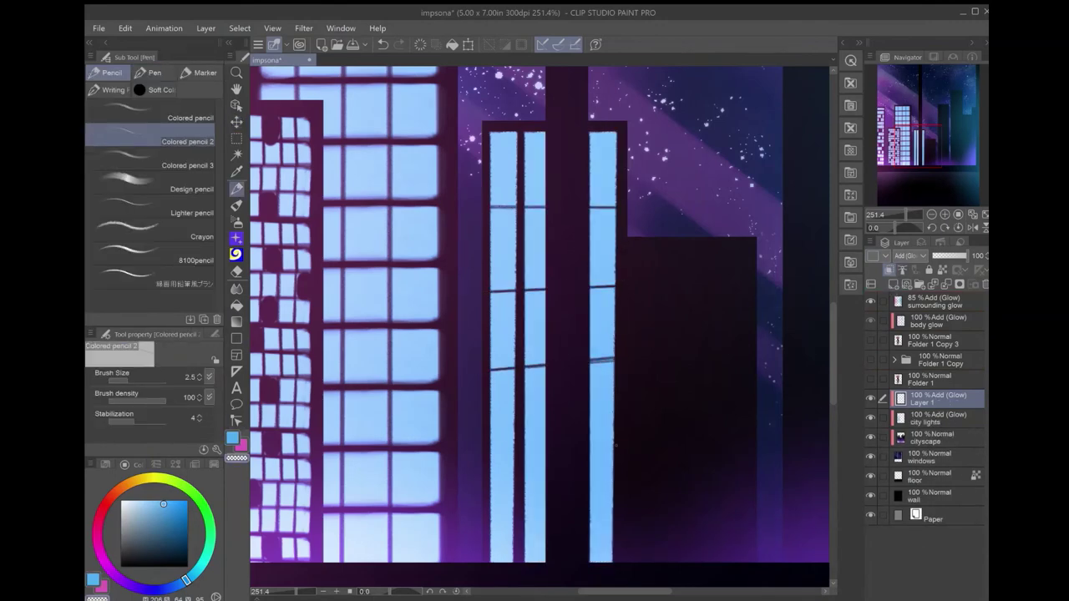
key(ctrl+0)
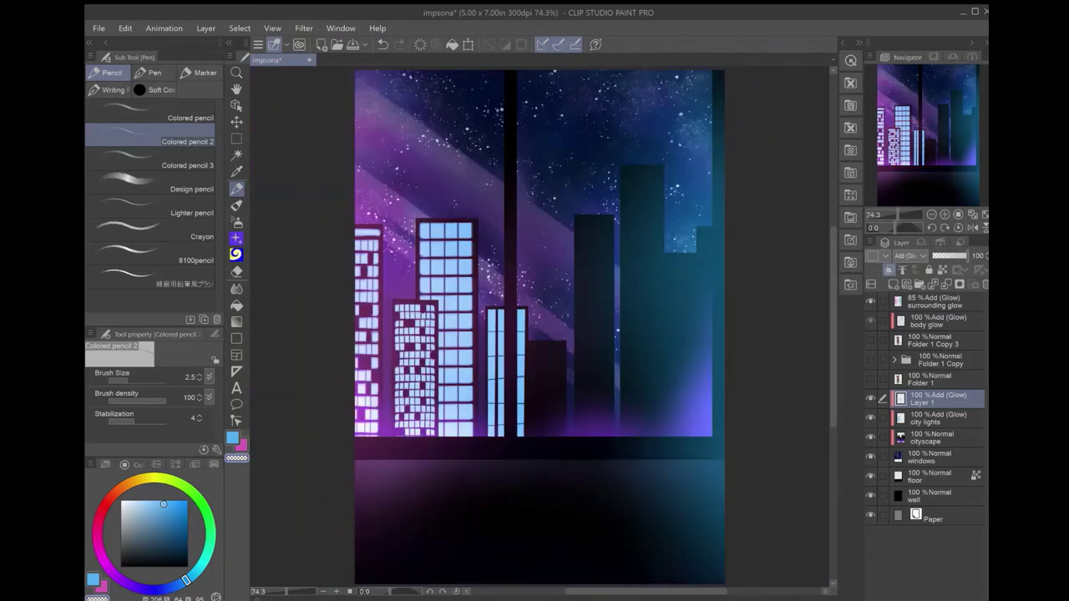
click(870, 359)
click(870, 359)
click(870, 341)
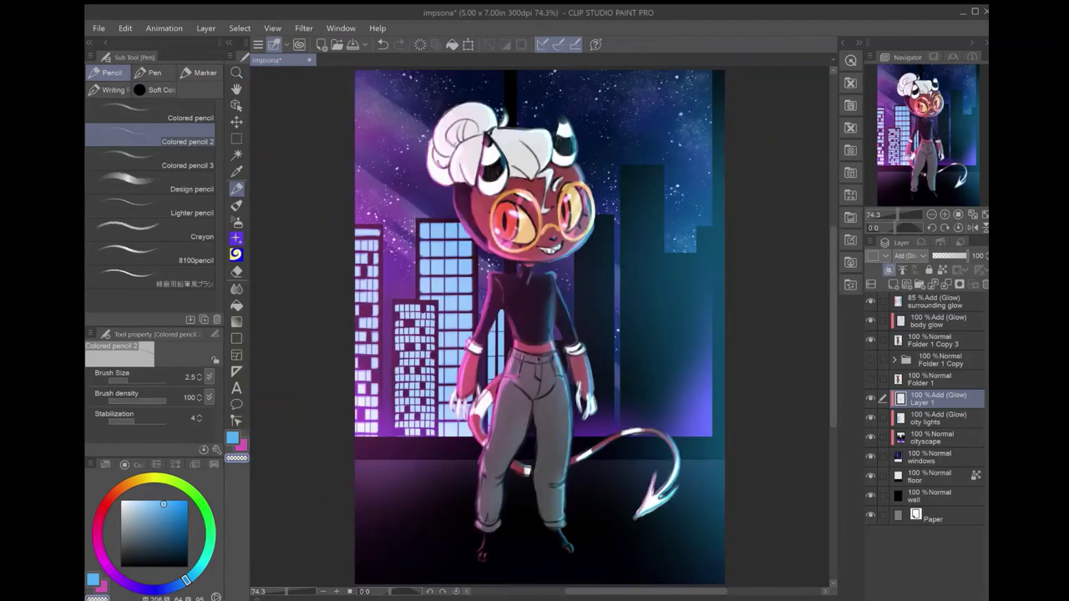
Copy the leftmost building's windows onto the dark building beside the character's right side, fit them to it and merge into city lights.
key(k)
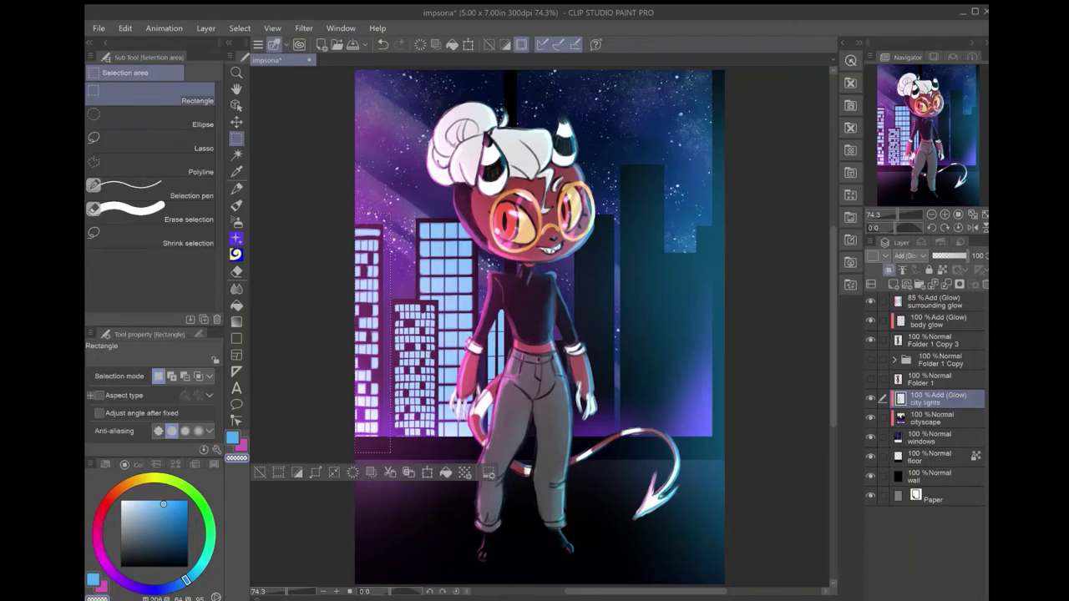
key(ctrl+z)
key(ctrl+z)
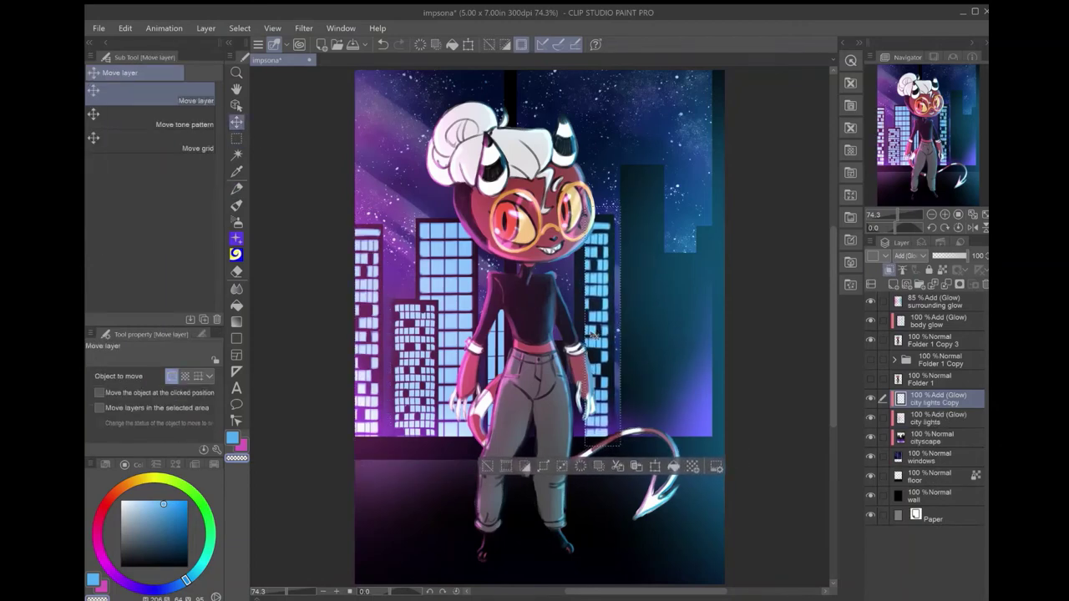
key(ctrl+t)
key(Return)
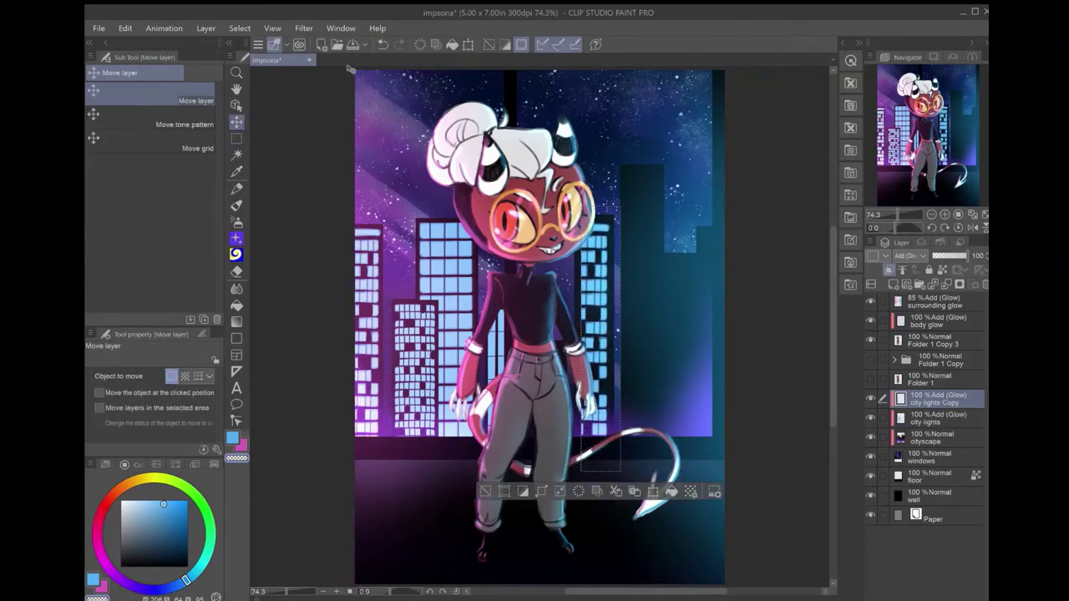
key(m)
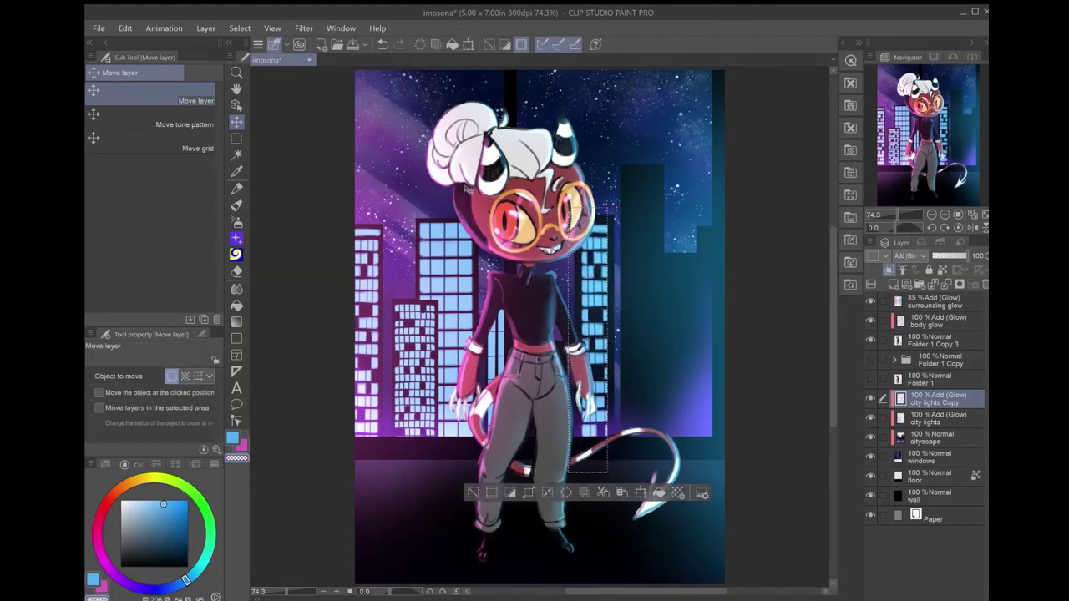
key(ctrl+d)
Copy the short front building's windows onto the tallest building and stretch them down its height.
drag(440, 302, 394, 437)
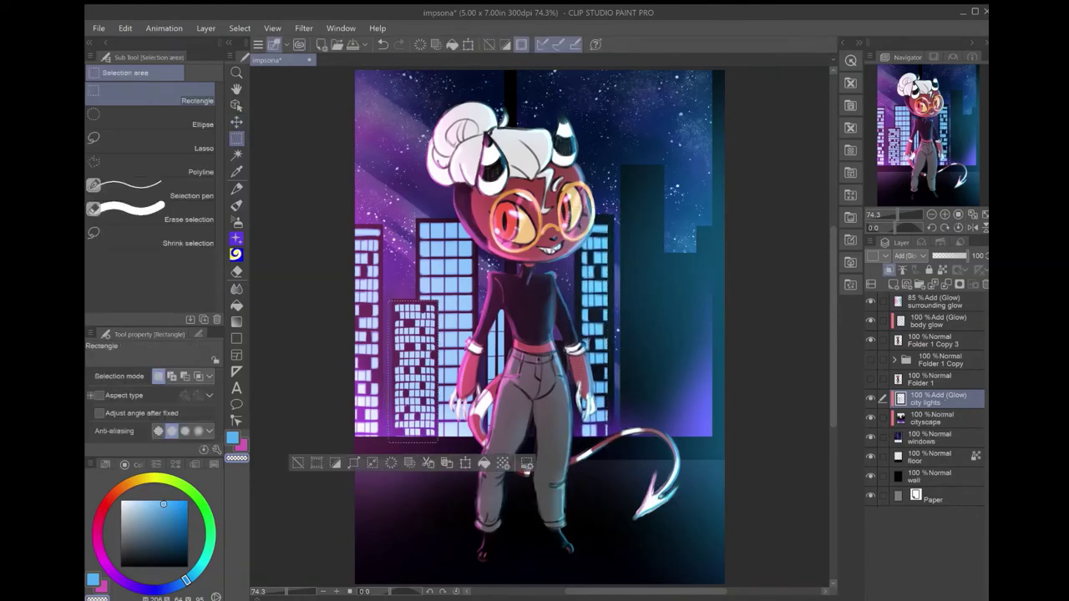
key(k)
mouse_move(419, 362)
mouse_down()
mouse_move(681, 316)
mouse_move(644, 225)
mouse_up()
key(ctrl+t)
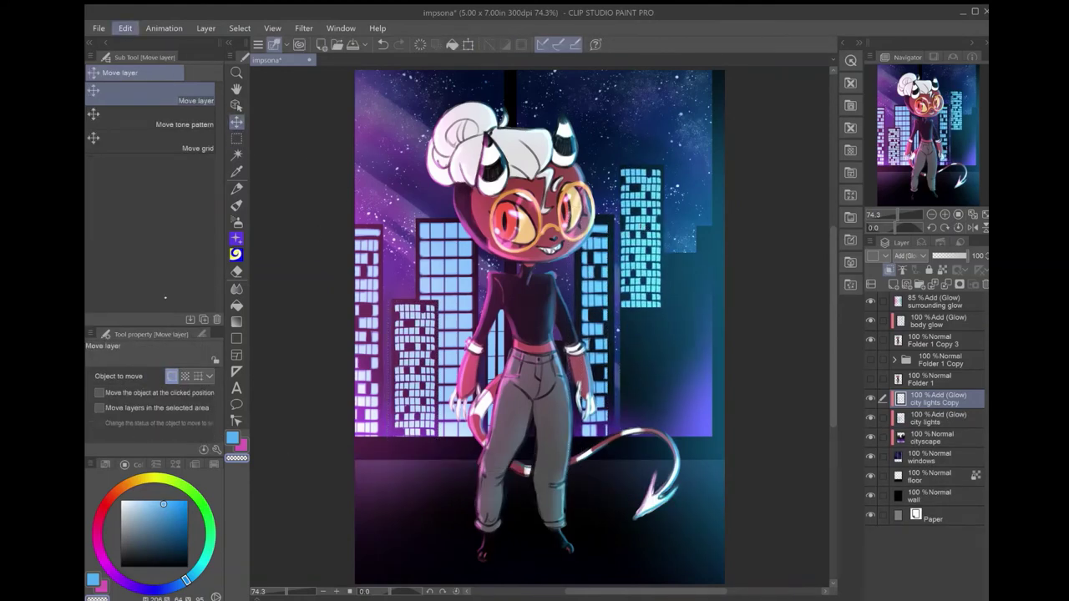
drag(642, 309, 639, 410)
key(Return)
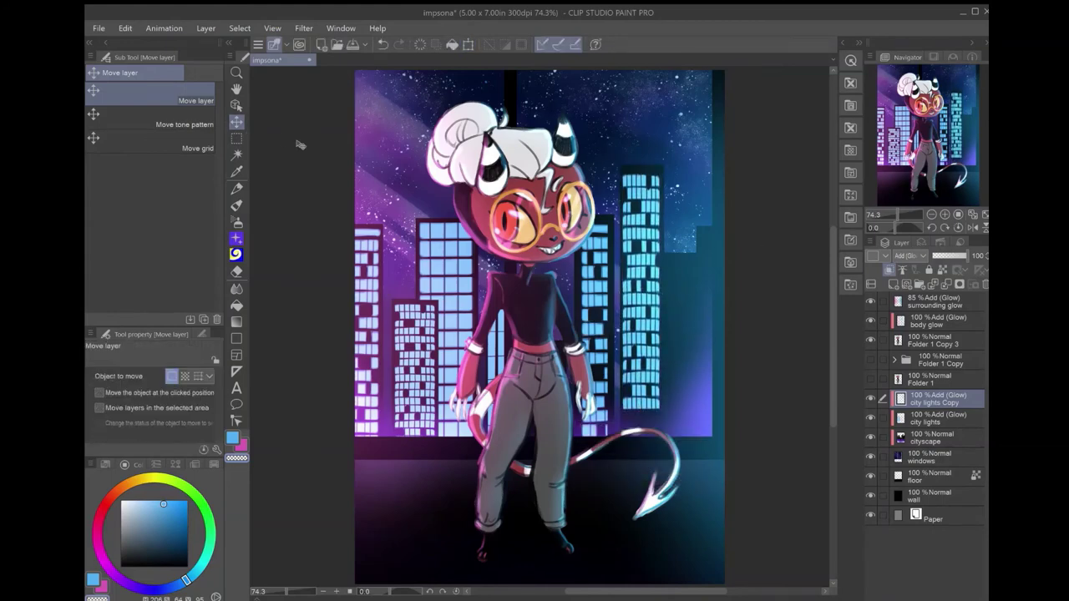
Delete the copied windows overlapping the wide low building, merge the rest into city lights and add a new layer above it.
key(m)
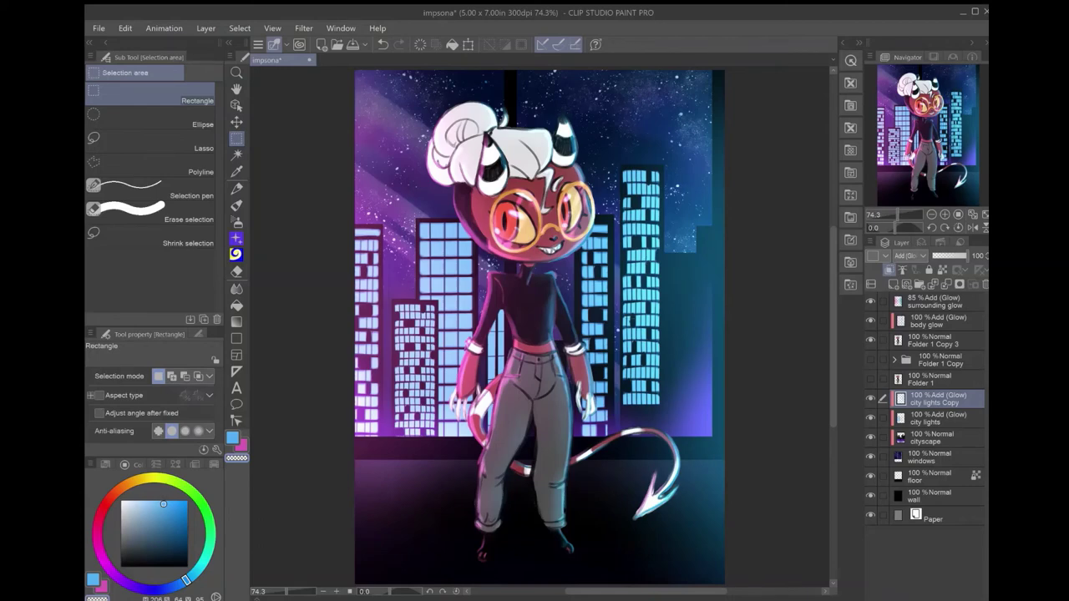
drag(754, 486, 754, 486)
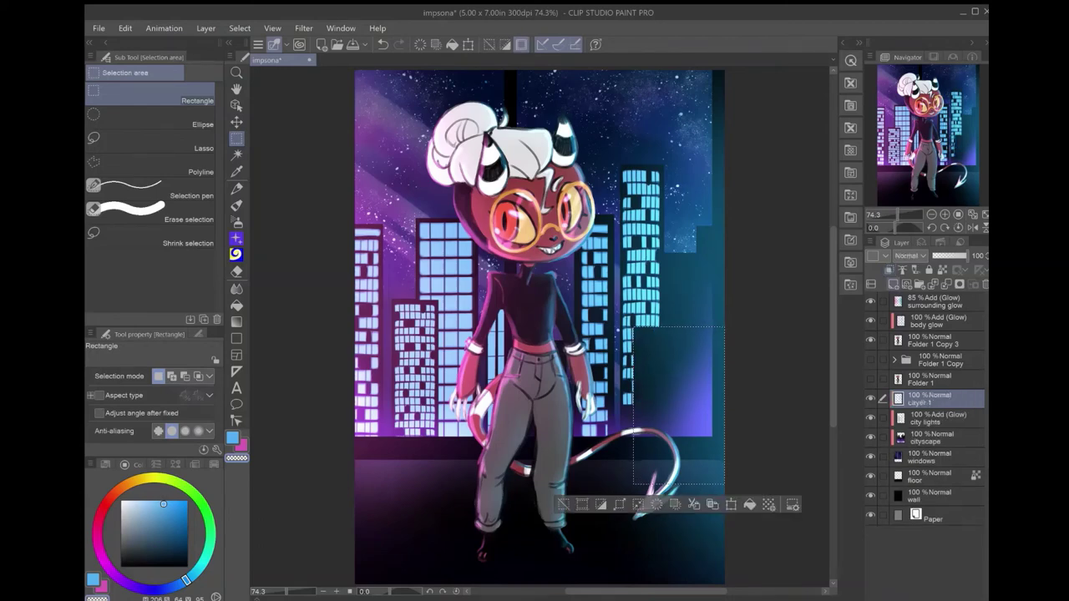
Outline a long window bar across the top of the wide low building with Colored pencil 2 at size 2.5 and fill it.
key(p)
scroll(708, 379, up, 5)
drag(464, 217, 769, 244)
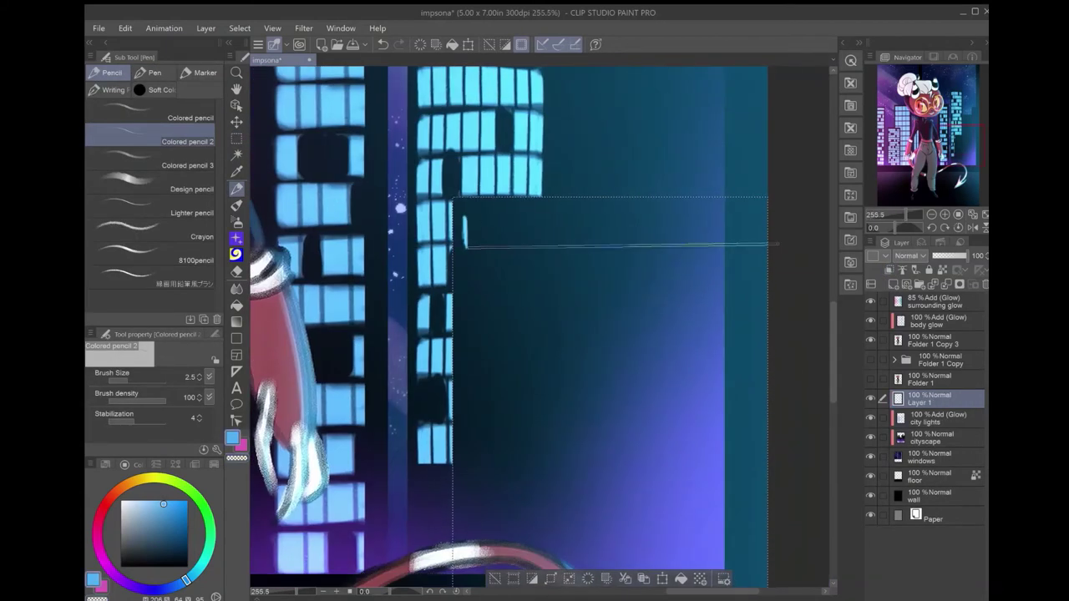
drag(466, 214, 779, 213)
key(g)
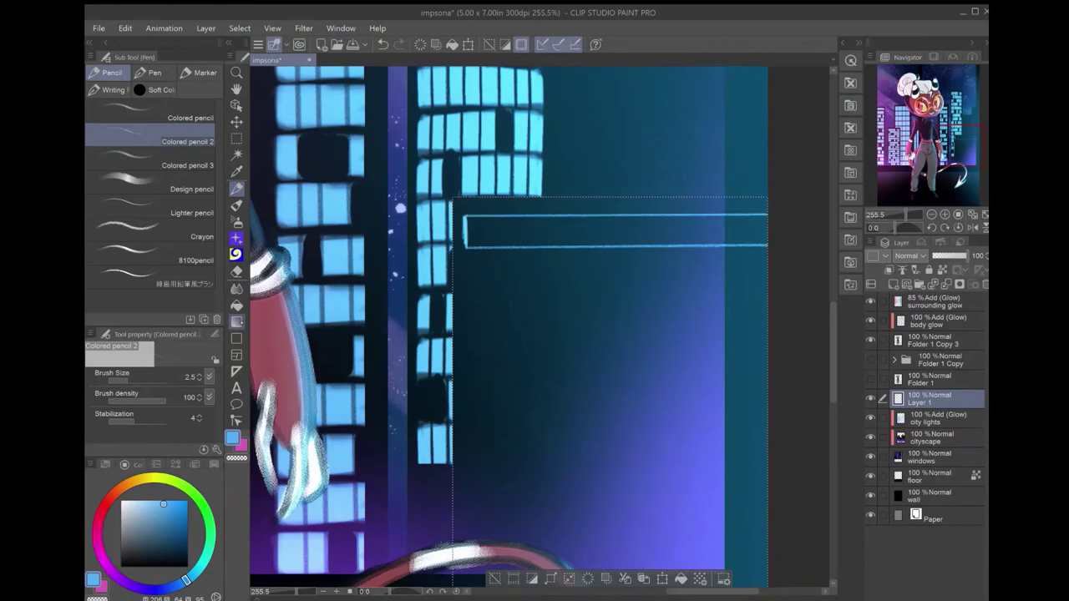
click(616, 230)
key(m)
key(ctrl+d)
Duplicate the long window bar at even spacing down to the base of the wide low building.
key(ctrl+c)
key(ctrl+v)
key(k)
mouse_move(503, 234)
mouse_down()
mouse_move(503, 273)
mouse_move(520, 306)
mouse_move(505, 236)
mouse_move(510, 302)
mouse_move(535, 328)
mouse_move(506, 390)
mouse_move(519, 404)
mouse_move(514, 468)
mouse_move(496, 484)
mouse_move(496, 546)
mouse_up()
key(ctrl+c)
key(ctrl+v)
key(ctrl+c)
key(ctrl+v)
key(ctrl+c)
key(ctrl+v)
key(ctrl+c)
key(ctrl+v)
key(ctrl+c)
key(ctrl+v)
key(ctrl+c)
key(ctrl+v)
key(ctrl+c)
key(ctrl+v)
Merge all the window bar copies of the wide low building into the city lights layer.
key(ctrl+e)
key(ctrl+e)
key(ctrl+e)
key(ctrl+e)
key(ctrl+e)
key(ctrl+e)
key(ctrl+e)
key(ctrl+e)
key(ctrl+e)
key(ctrl+e)
Trim the inner edge of the wide low building's window bars with Colored pencil 2 at size 6.
key(p)
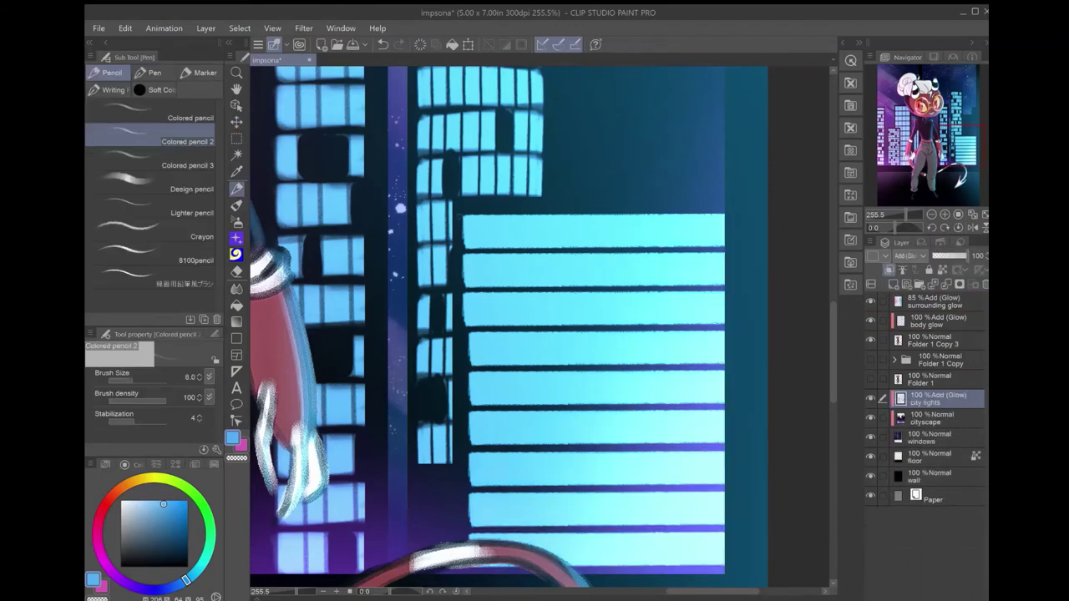
drag(501, 335, 509, 292)
key(ctrl+z)
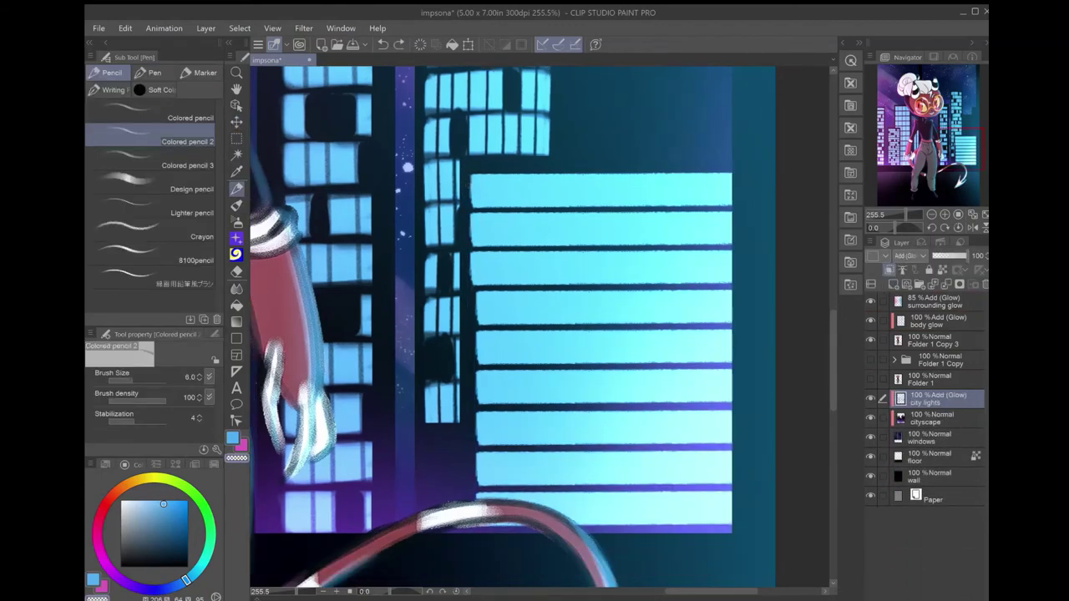
key(ctrl+y)
drag(501, 250, 496, 553)
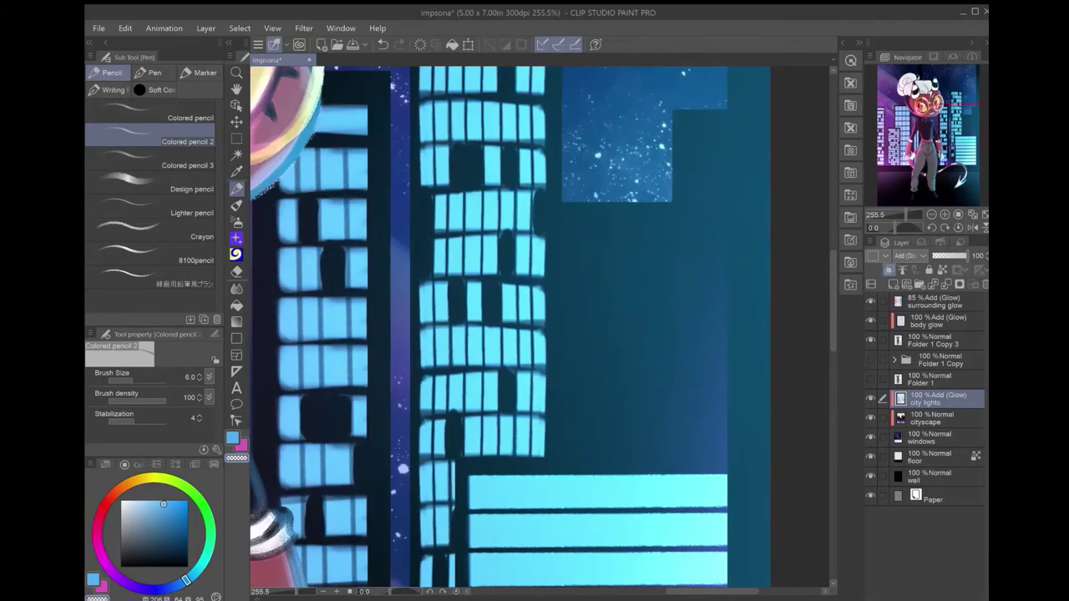
Fade the lower part of the city lights with the Soft eraser at size 400.
key(ctrl+0)
key(e)
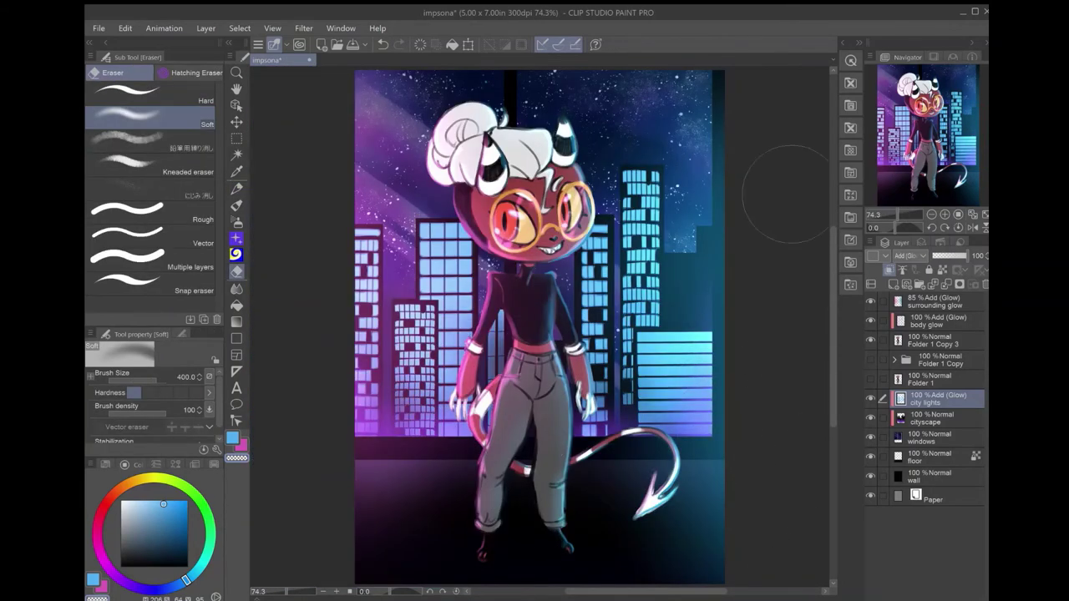
Copy the top four window rows of the second building onto the unlit building behind the wide low one and scale them to fit.
key(k)
key(ctrl+plus)
key(ctrl+j)
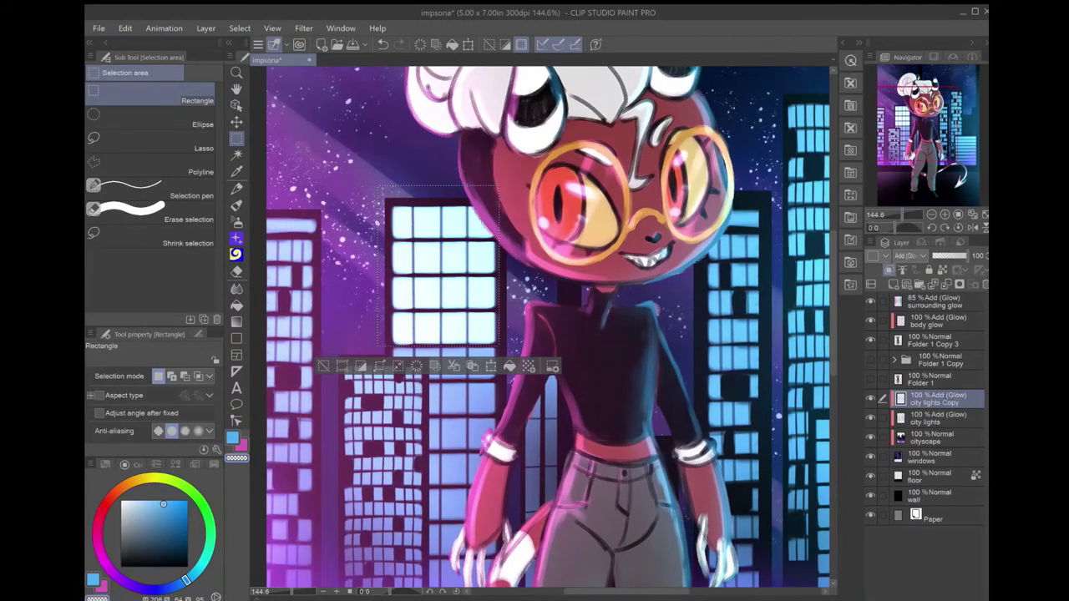
key(ctrl+0)
key(ctrl+t)
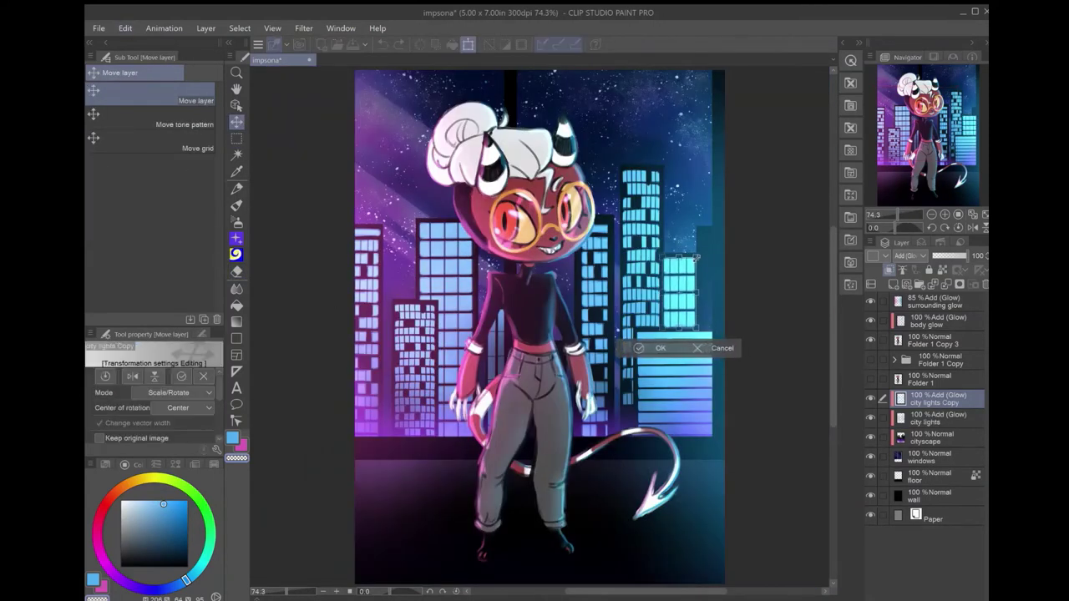
key(Return)
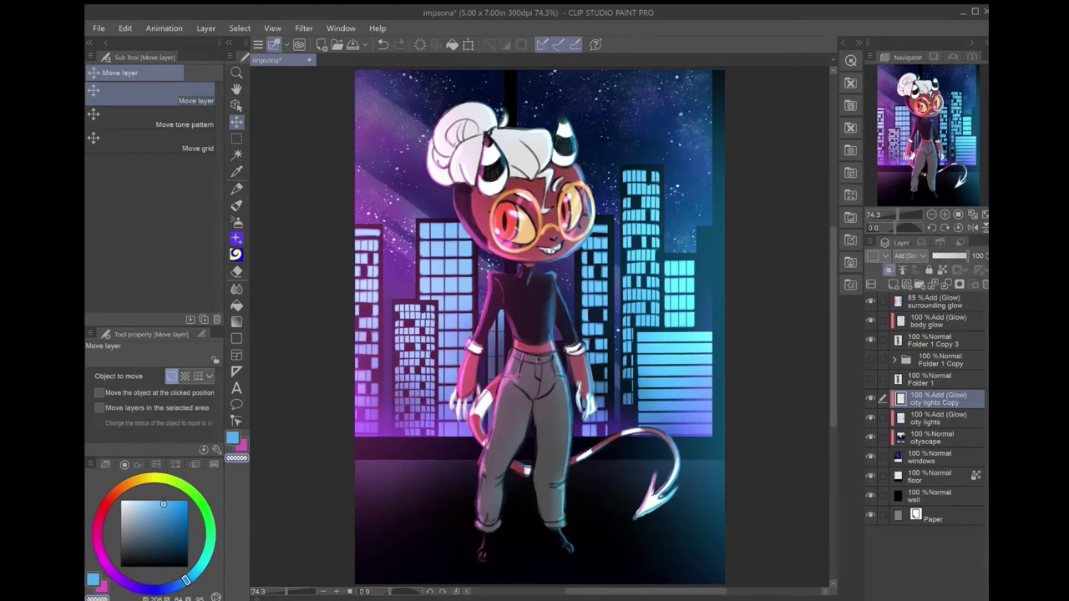
Copy the leftmost building's windows onto the rightmost building, merge them into the city lights layer and remove those above its roof.
key(m)
drag(342, 222, 386, 456)
key(ctrl+d)
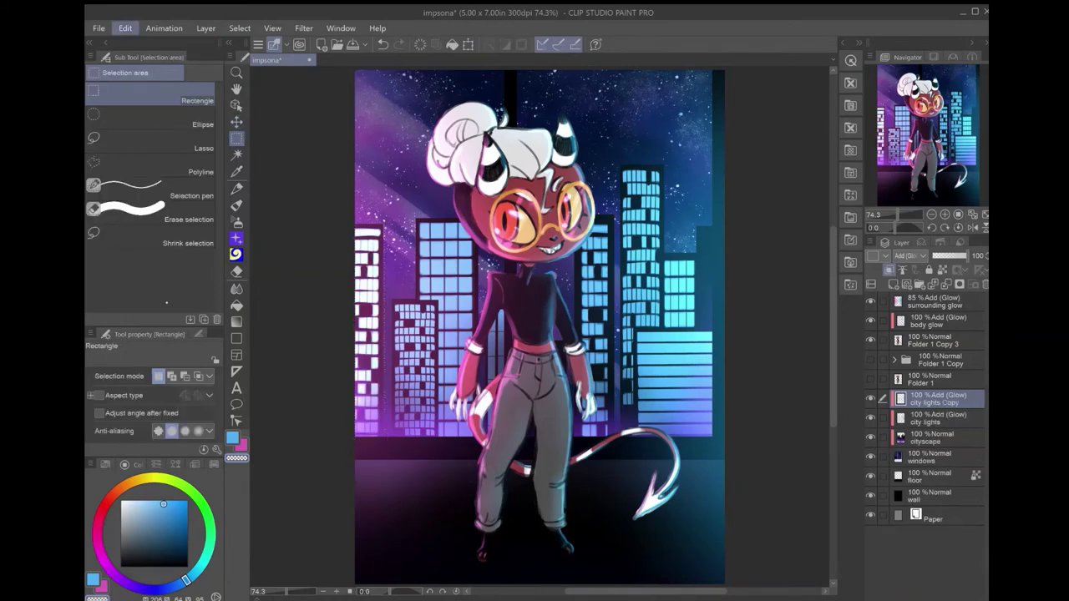
drag(692, 104, 725, 332)
key(ctrl+d)
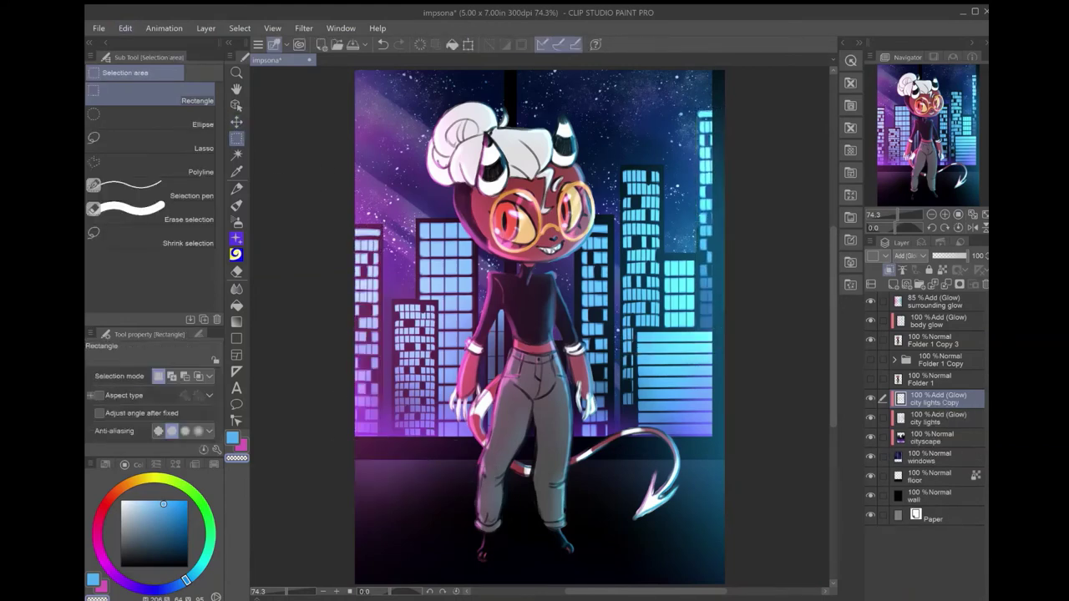
key(ctrl+e)
scroll(706, 179, up, 5)
key(p)
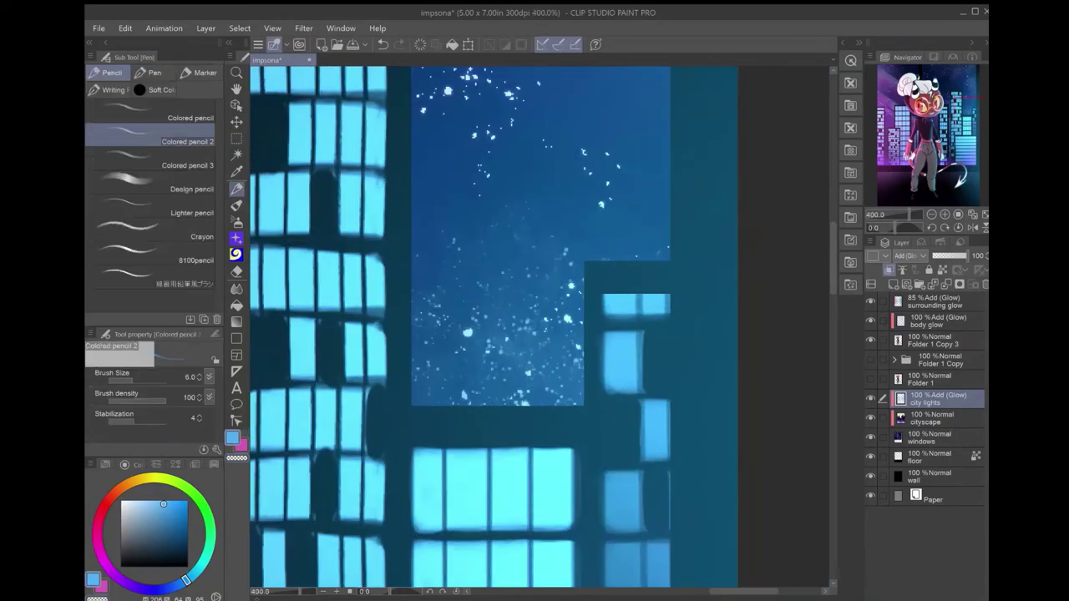
Select the tall and small buildings beside the rightmost one and fade their lower windows with the Soft eraser at size 400.
key(m)
drag(535, 418, 598, 156)
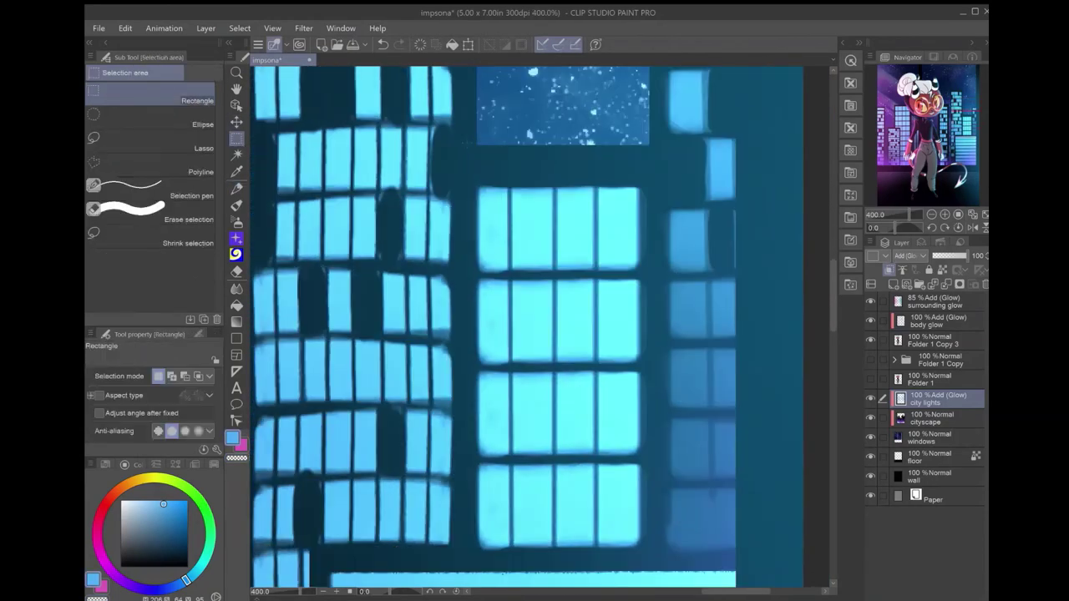
drag(468, 139, 656, 564)
drag(428, 531, 595, 451)
scroll(595, 451, down, 5)
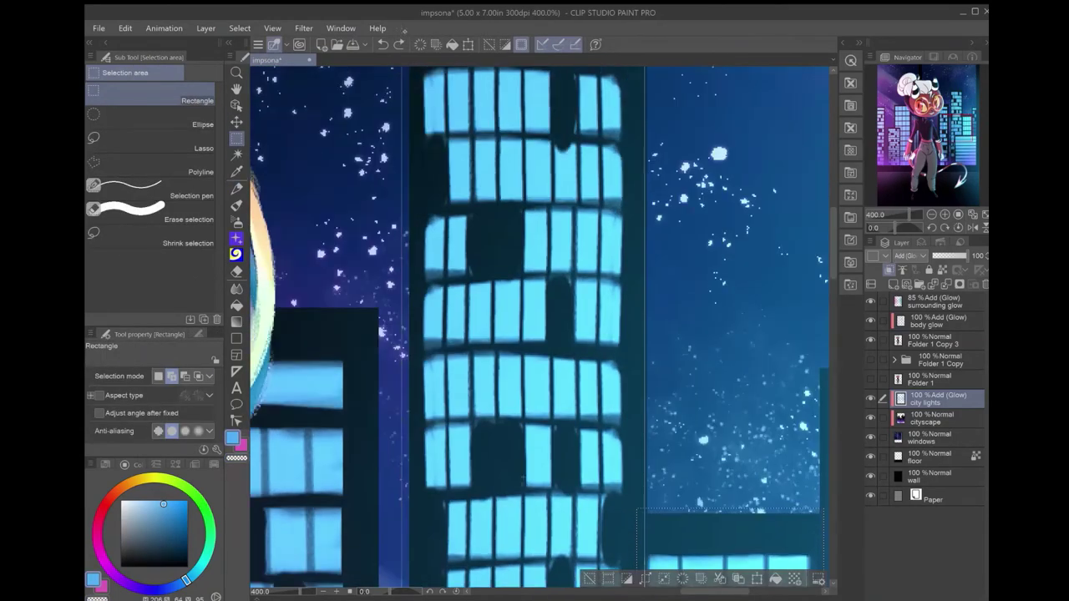
key(e)
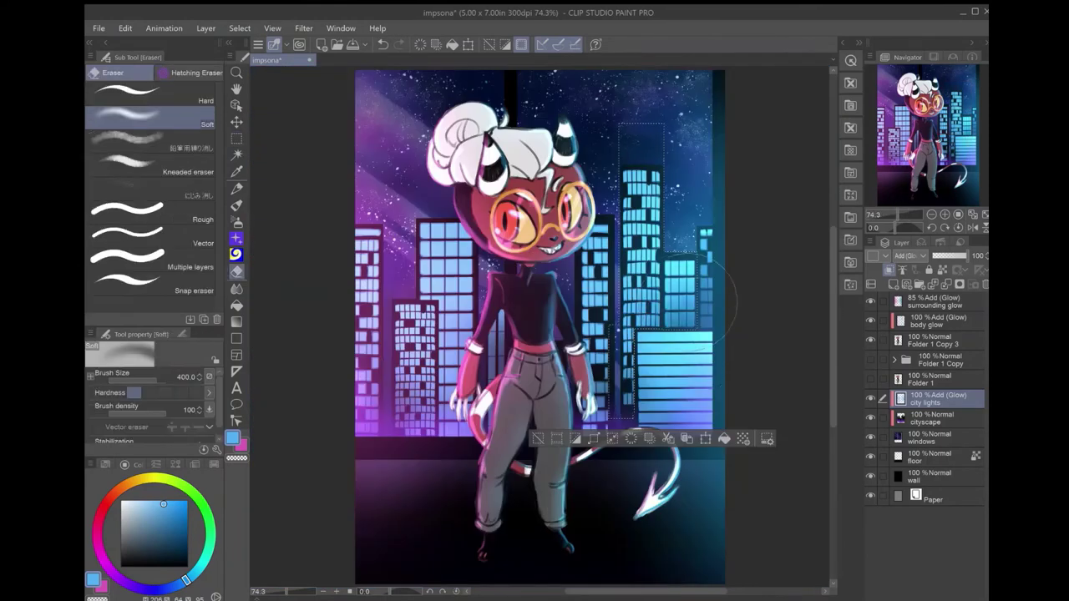
key(ctrl+d)
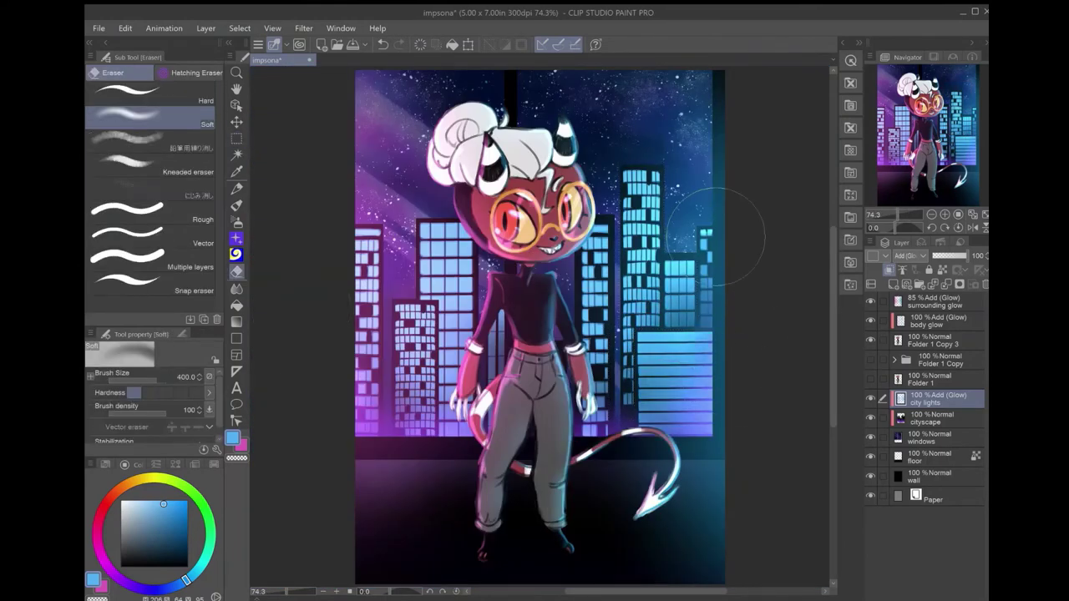
Add a magenta-shifted Hue/Saturation/Luminosity layer at 60% opacity above the city lights and another one clipped to Folder 1 Copy 3.
click(206, 27)
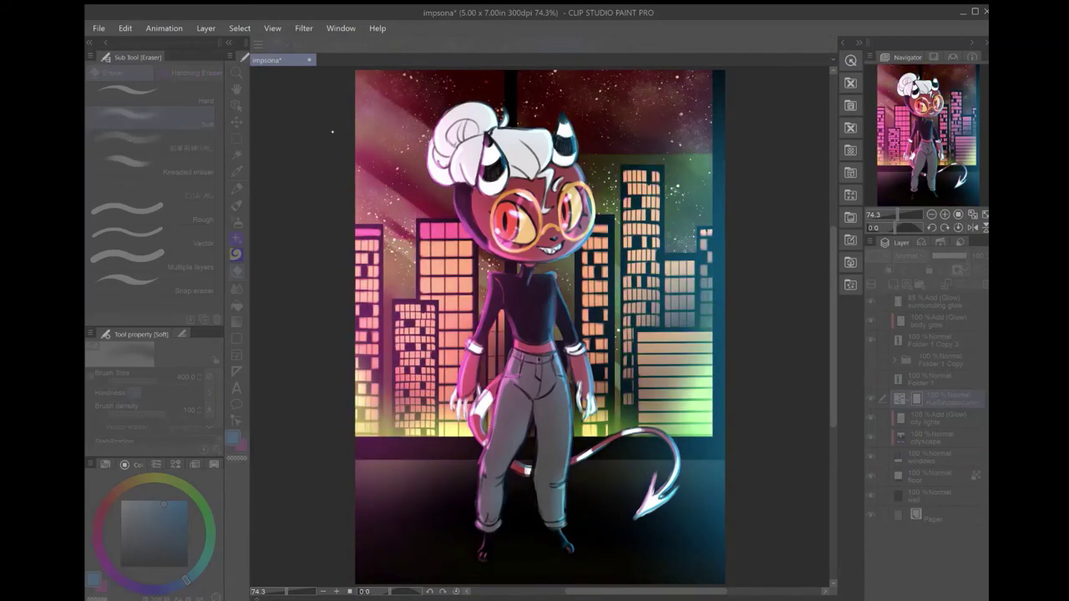
key(Return)
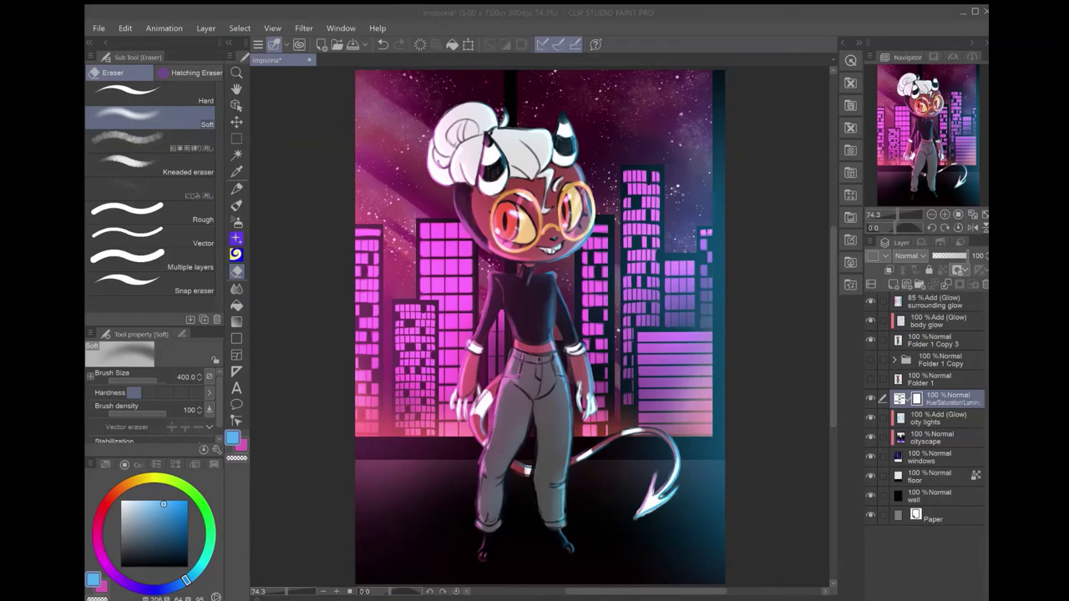
drag(969, 256, 955, 256)
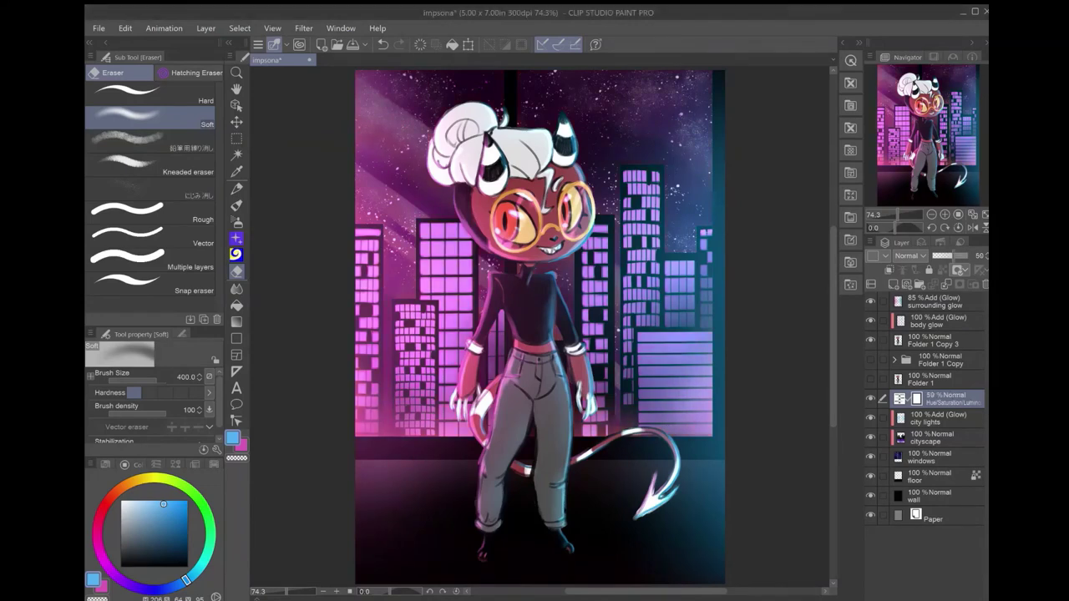
click(298, 193)
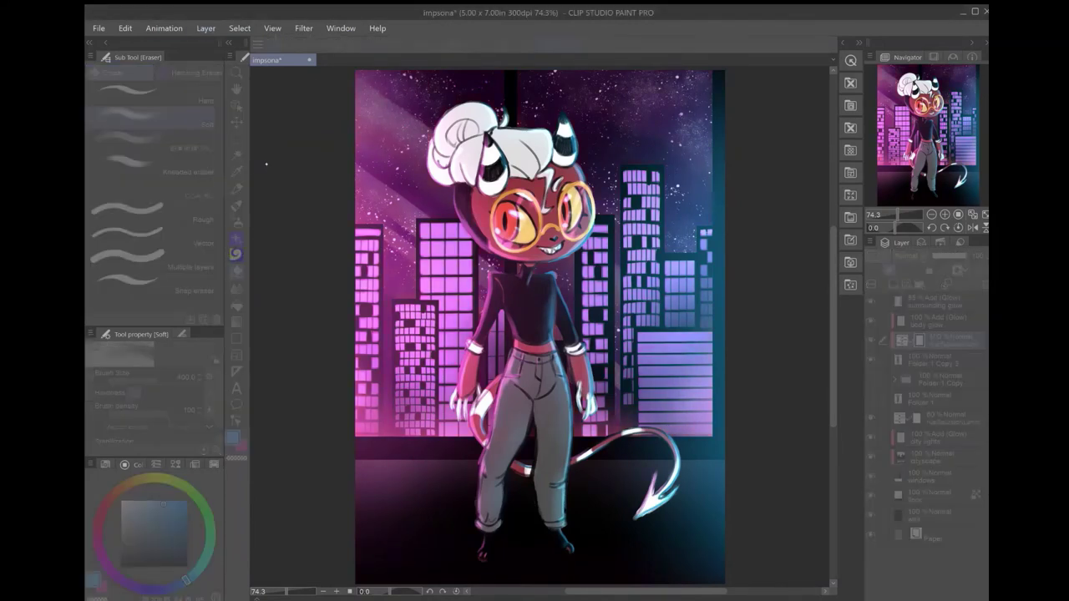
key(Return)
Duplicate the windows layer beneath the original, mirror it downward over the floor as a reflection and taper its lower edge inward.
click(932, 457)
click(932, 475)
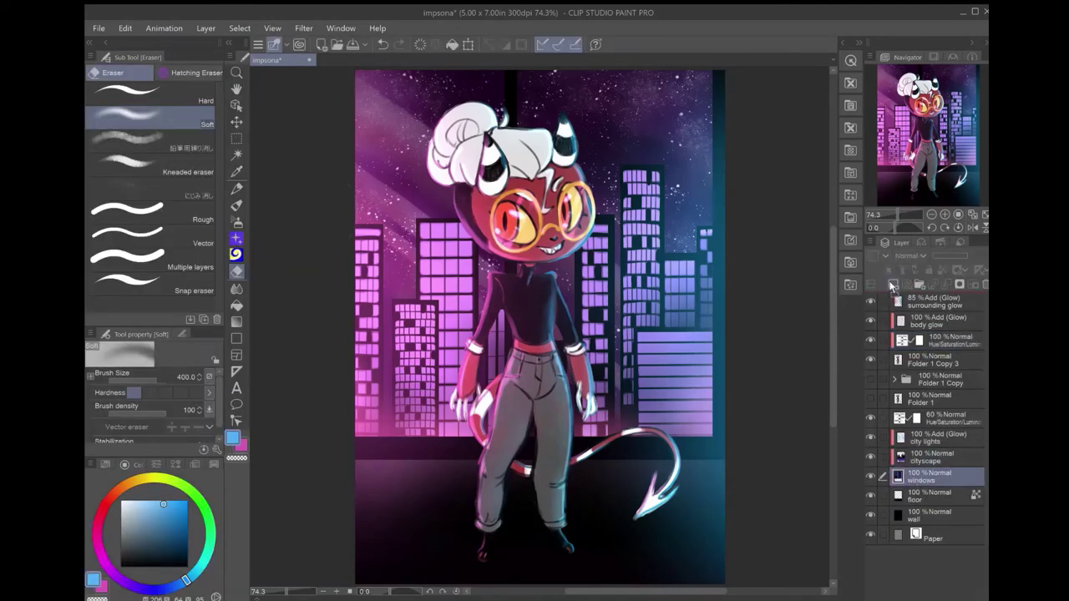
key(ctrl+c)
key(ctrl+v)
key(ctrl+minus)
key(ctrl+t)
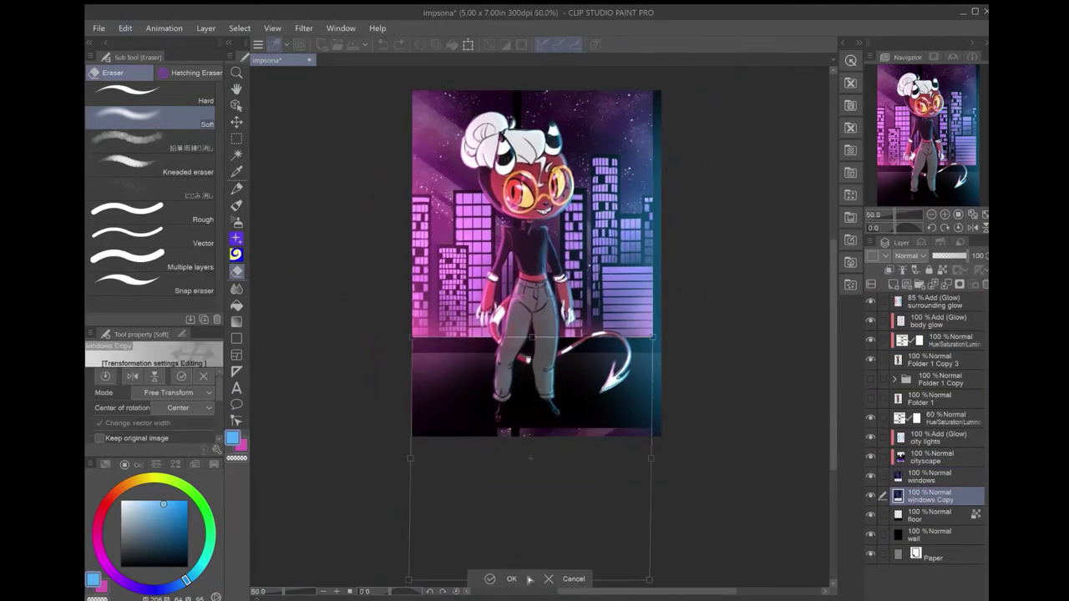
drag(525, 197, 531, 366)
scroll(534, 334, down, 3)
drag(409, 461, 436, 474)
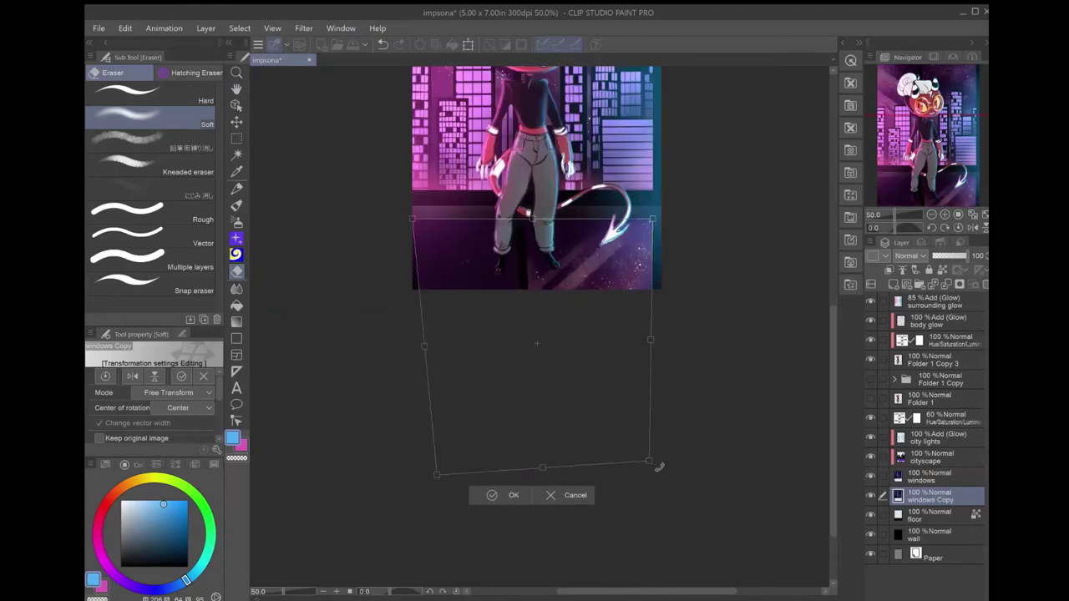
drag(649, 461, 629, 466)
key(Return)
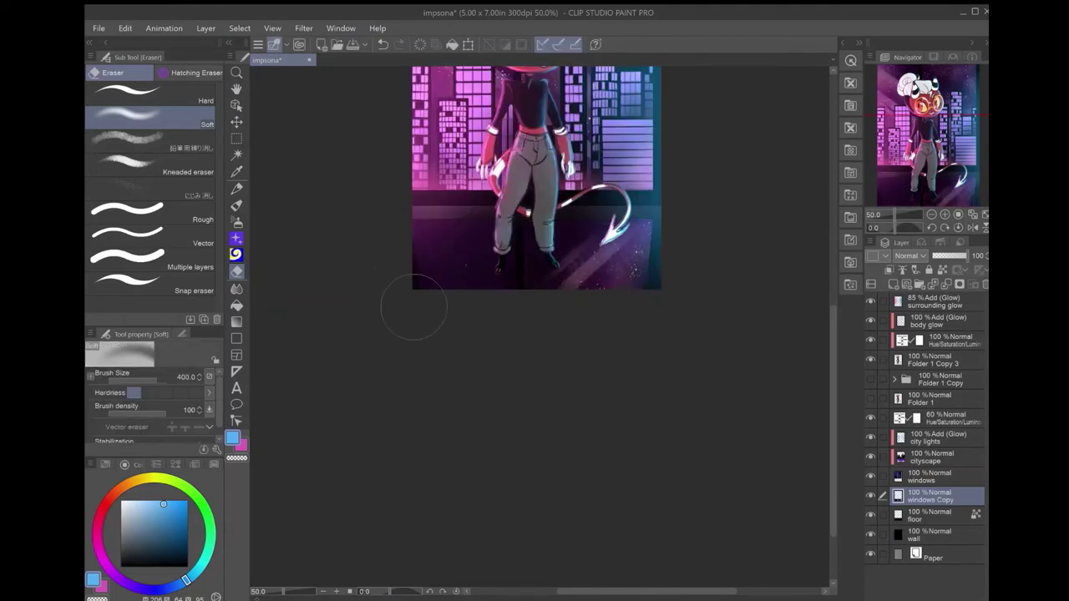
Add a layer above the floor reflection and airbrush a soft blue glow across the floor, using Add (Glow) at 75%.
key(ctrl+shift+n)
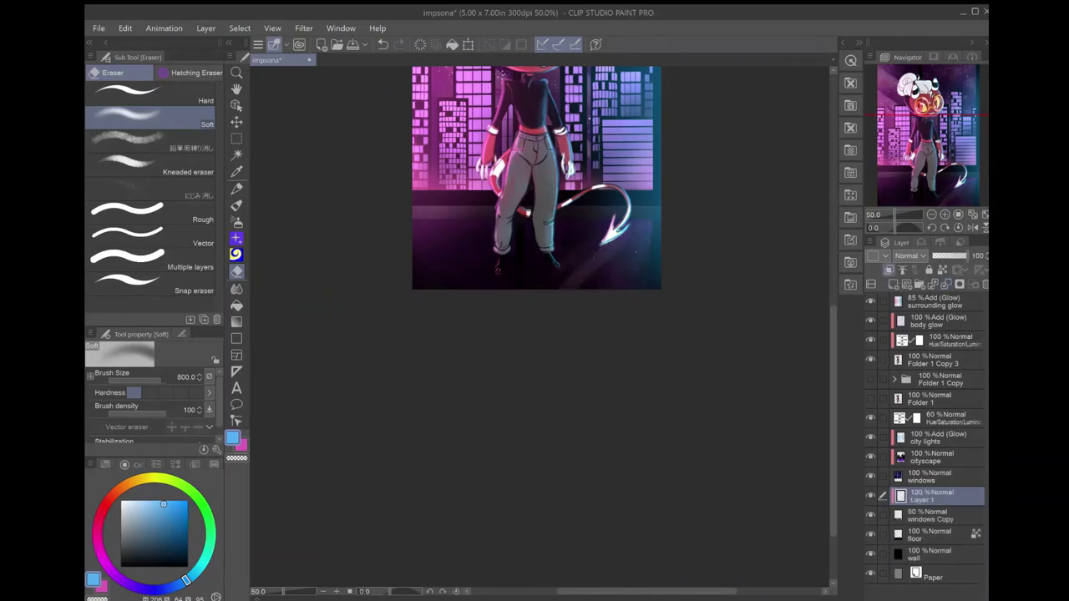
key(b)
mouse_move(422, 250)
mouse_down()
mouse_move(493, 255)
mouse_move(618, 226)
mouse_move(589, 242)
mouse_up()
Airbrush a second floor glow on a new Add (Glow) layer, smooth it with Blend and merge it into the first glow layer.
key(ctrl+shift+n)
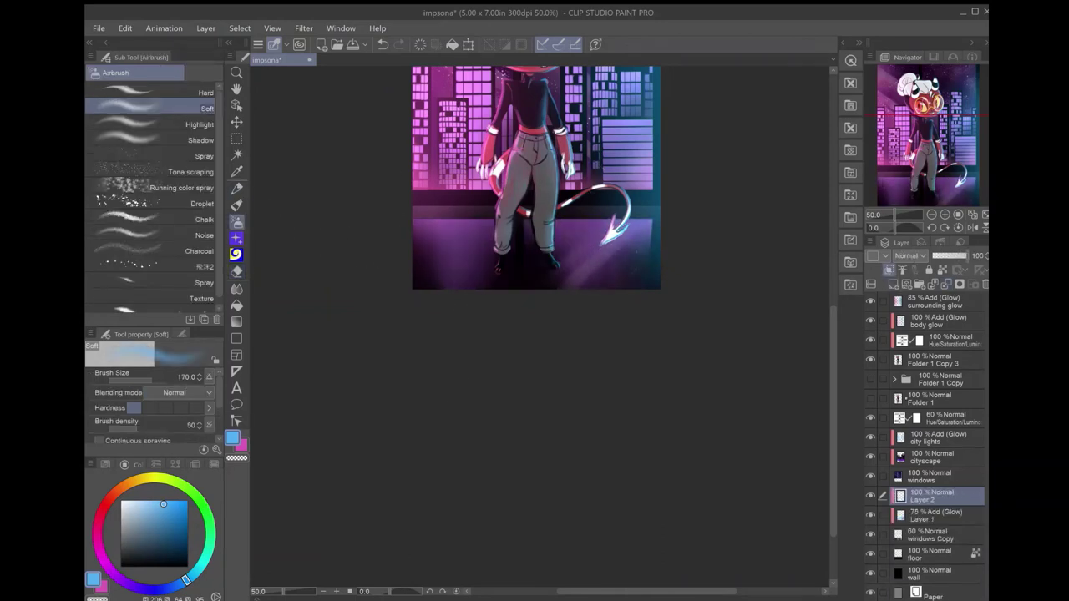
mouse_move(447, 247)
mouse_down()
mouse_move(596, 221)
mouse_move(568, 242)
mouse_up()
key(j)
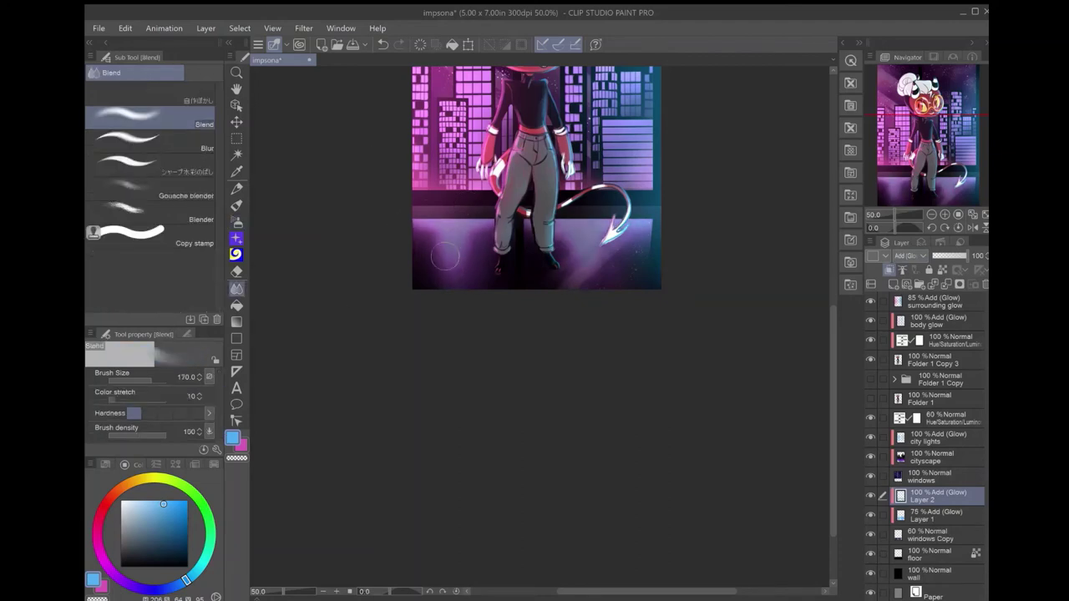
drag(451, 259, 609, 268)
key(ctrl+0)
key(ctrl+e)
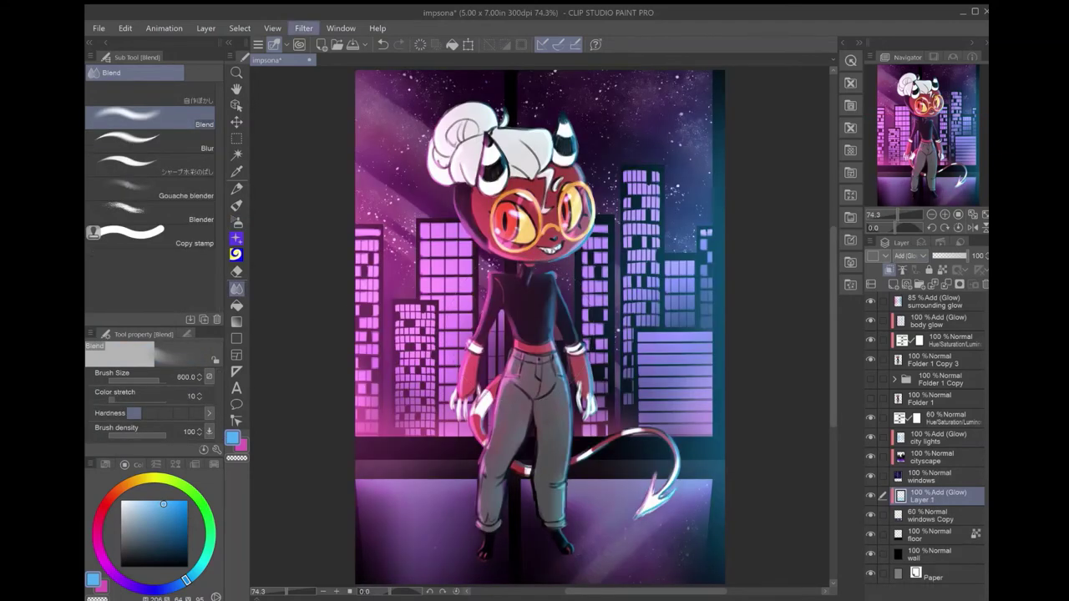
Merge the floor glow into the windows Copy reflection layer and lower its opacity to 30%.
key(Tab)
key(Tab)
key(ctrl+e)
key(Tab)
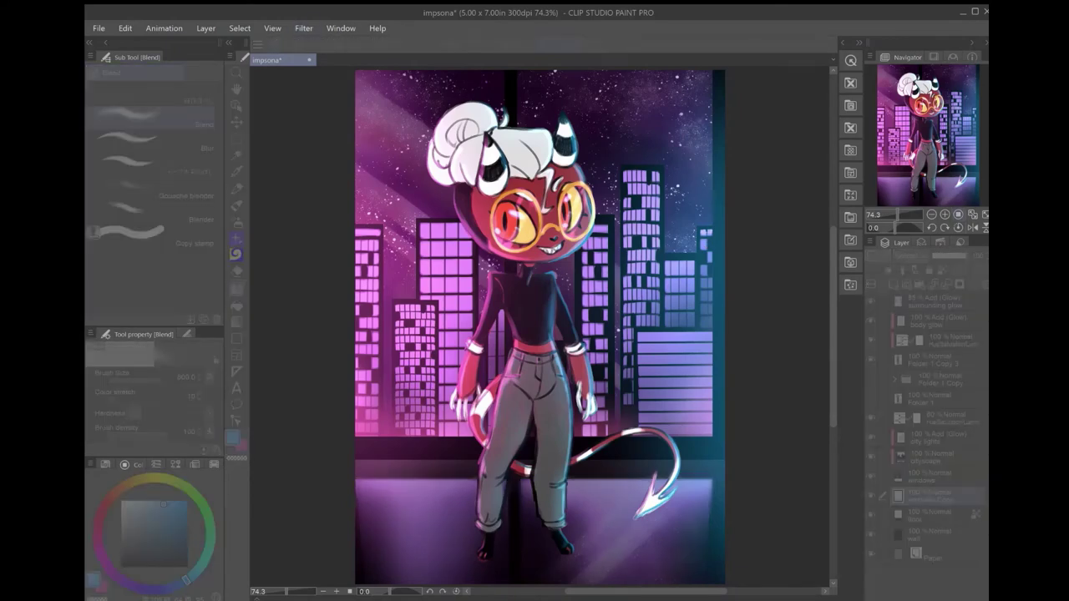
key(Tab)
scroll(540, 325, down, 2)
drag(955, 255, 944, 256)
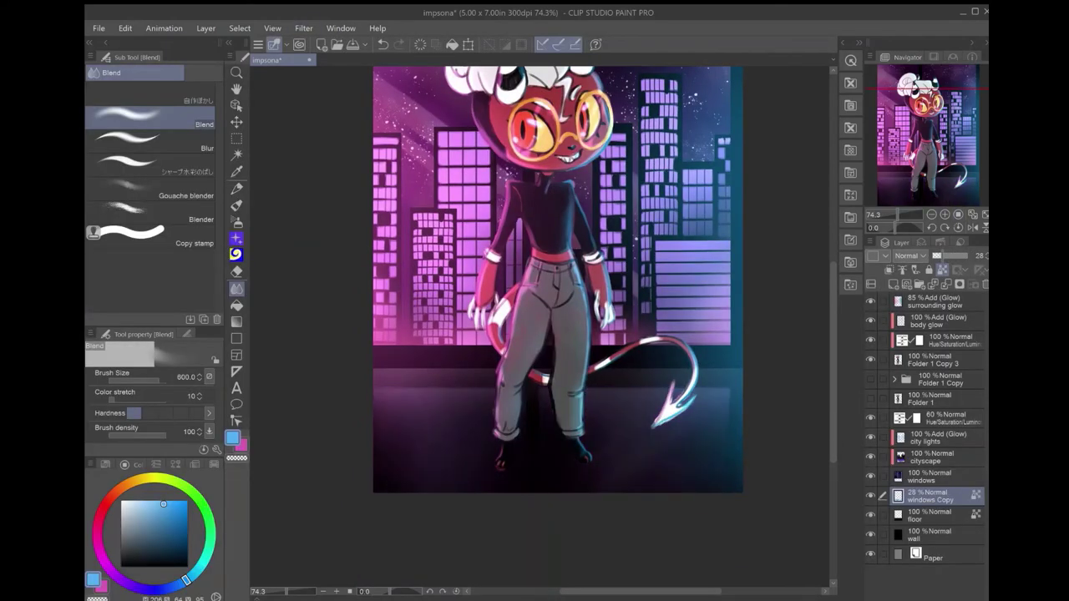
Duplicate the Folder 1 character layer, lock its transparent pixels and paint the copy black with the Fill-in-mono pen at size 300.
key(e)
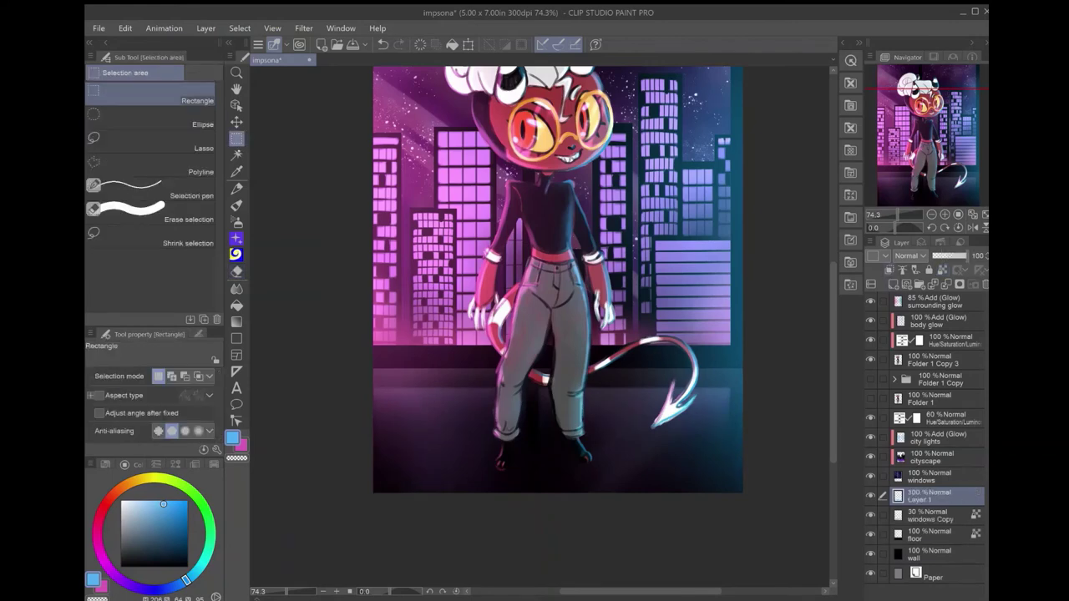
key(m)
click(927, 359)
scroll(560, 326, up, 3)
click(928, 398)
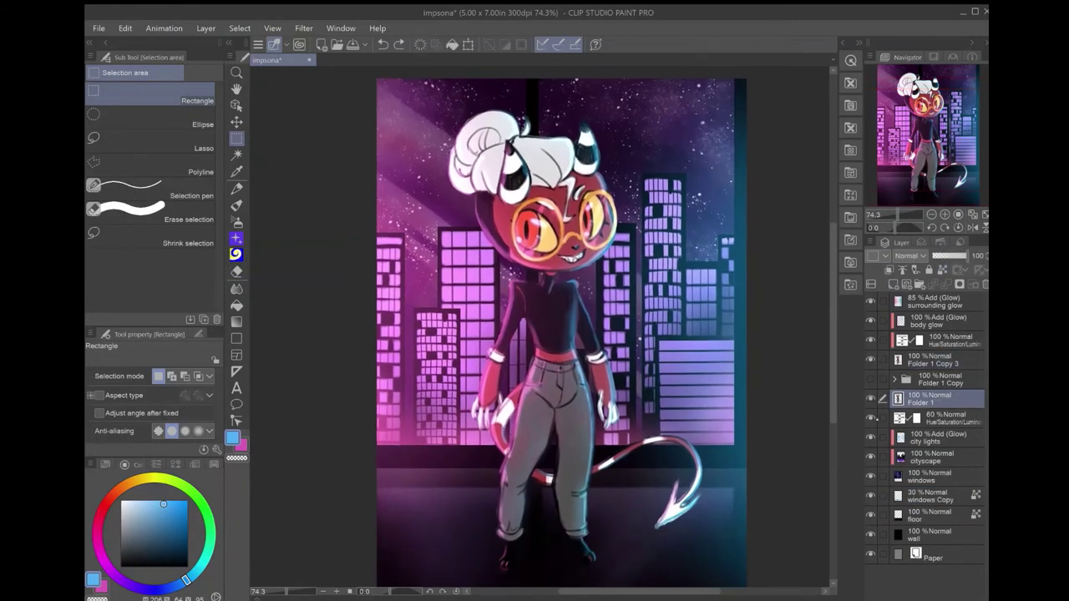
key(ctrl+c)
key(ctrl+v)
key(p)
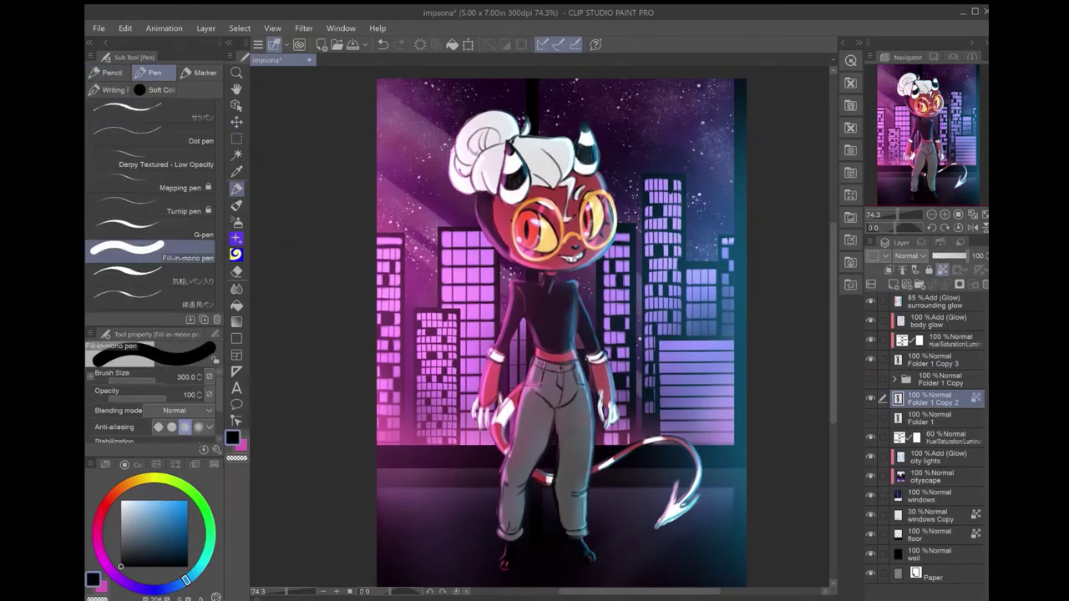
Flip the black character silhouette downward from the feet and slant it along the floor as a cast shadow.
scroll(496, 554, down, 3)
key(ctrl+t)
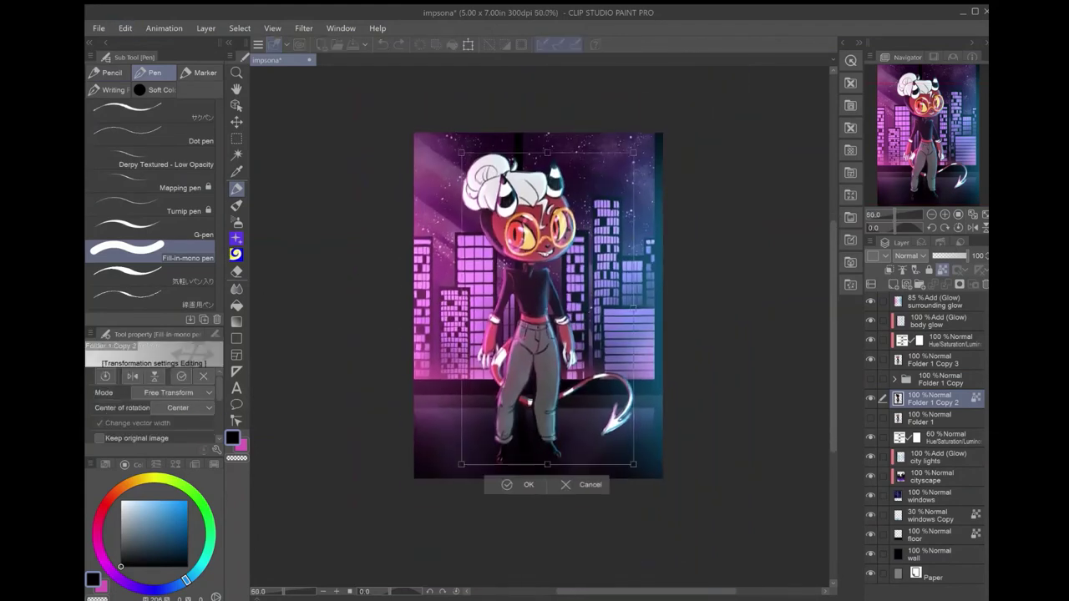
drag(547, 153, 476, 533)
drag(633, 464, 630, 455)
drag(475, 533, 393, 502)
key(Return)
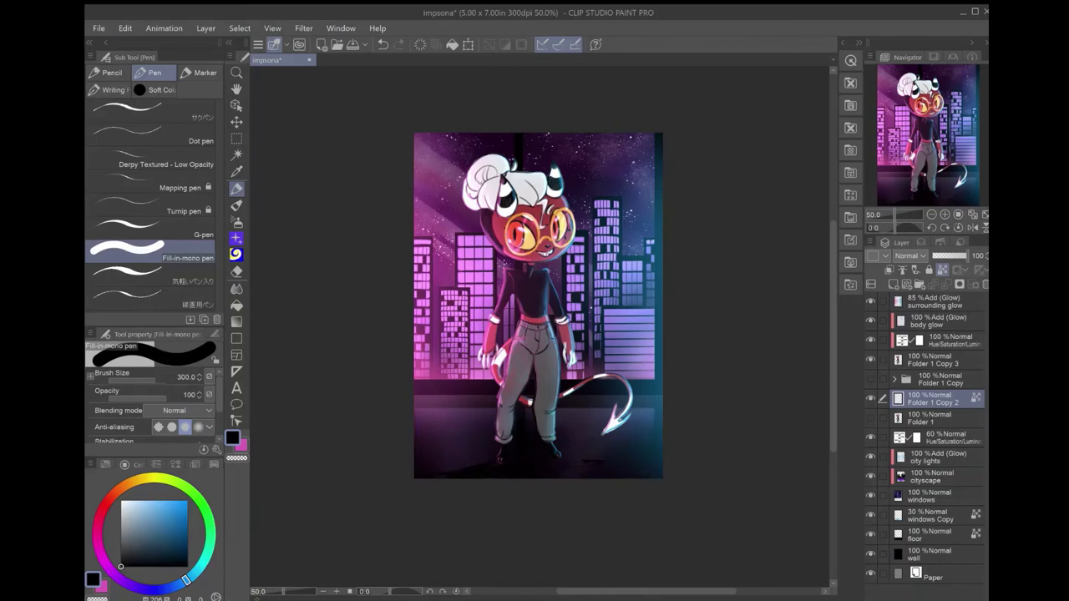
Group the background layers from wall up to the 60% Hue/Saturation/Luminosity layer into a new folder.
click(931, 535)
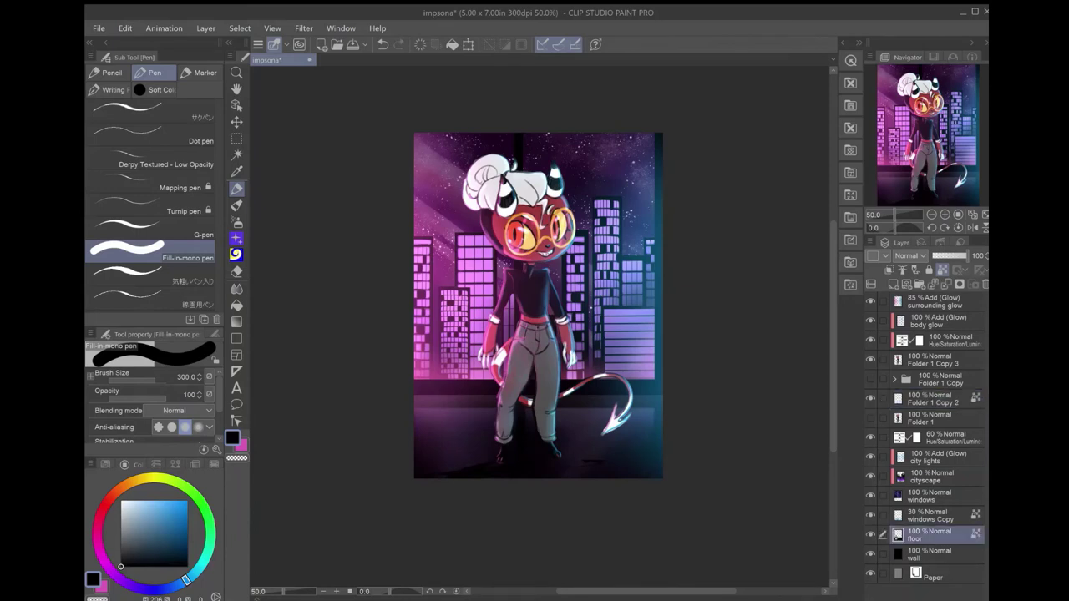
key(ctrl+shift+n)
drag(890, 430, 892, 431)
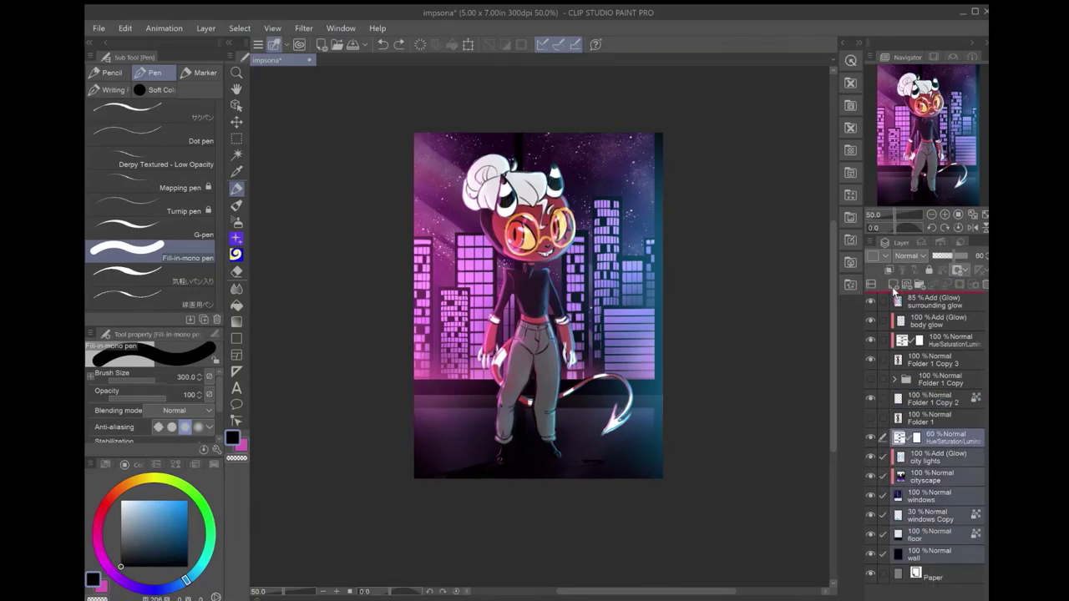
key(ctrl+z)
key(ctrl+g)
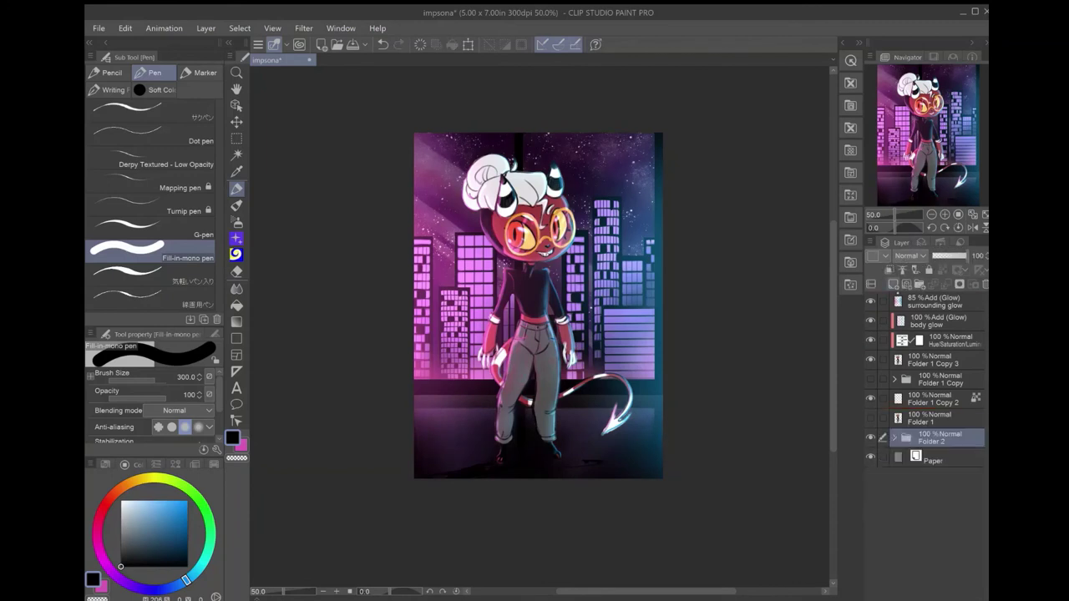
Airbrush a dark blue glow over the floor on a new Add (Glow) layer above Folder 2 and lower its opacity to 30%.
key(ctrl+shift+n)
alt+click(660, 397)
key(b)
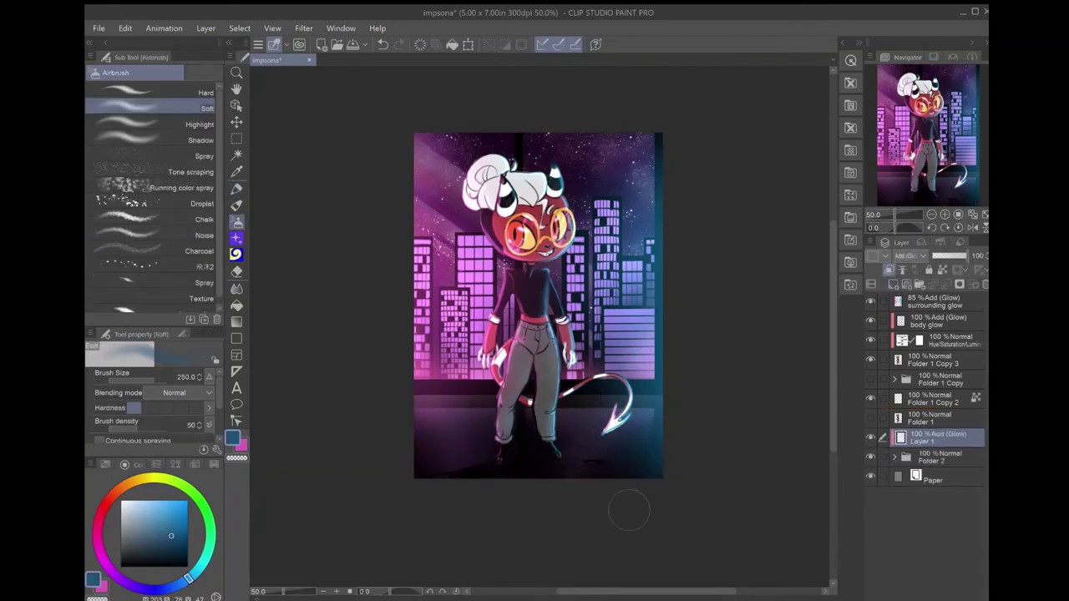
drag(626, 509, 451, 443)
drag(968, 255, 946, 255)
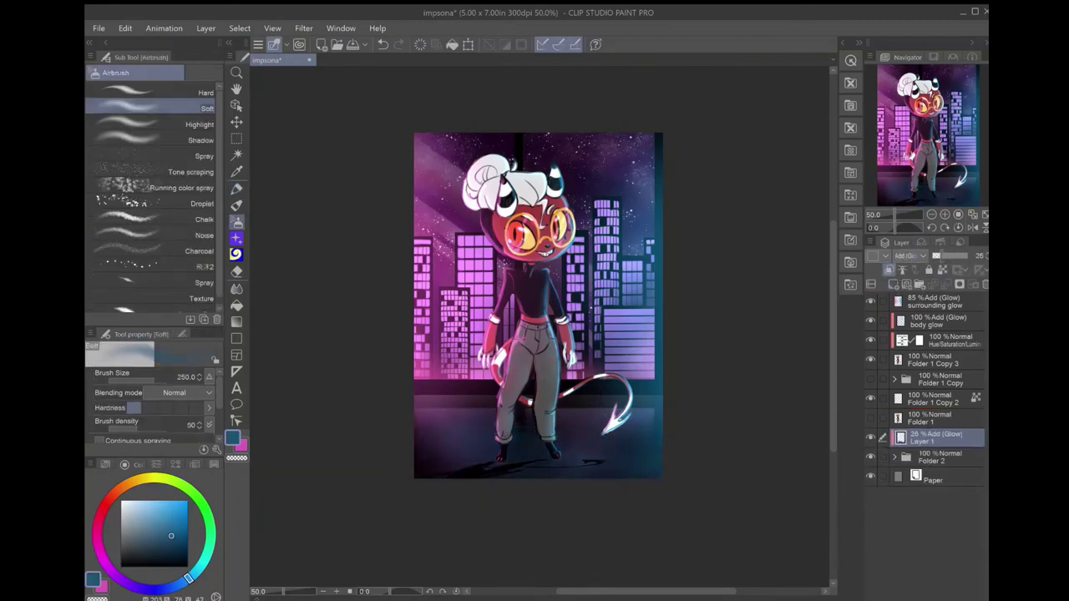
Select the wall area above the floor and airbrush black shading over the lower buildings on a new layer with Soft at size 250.
click(895, 458)
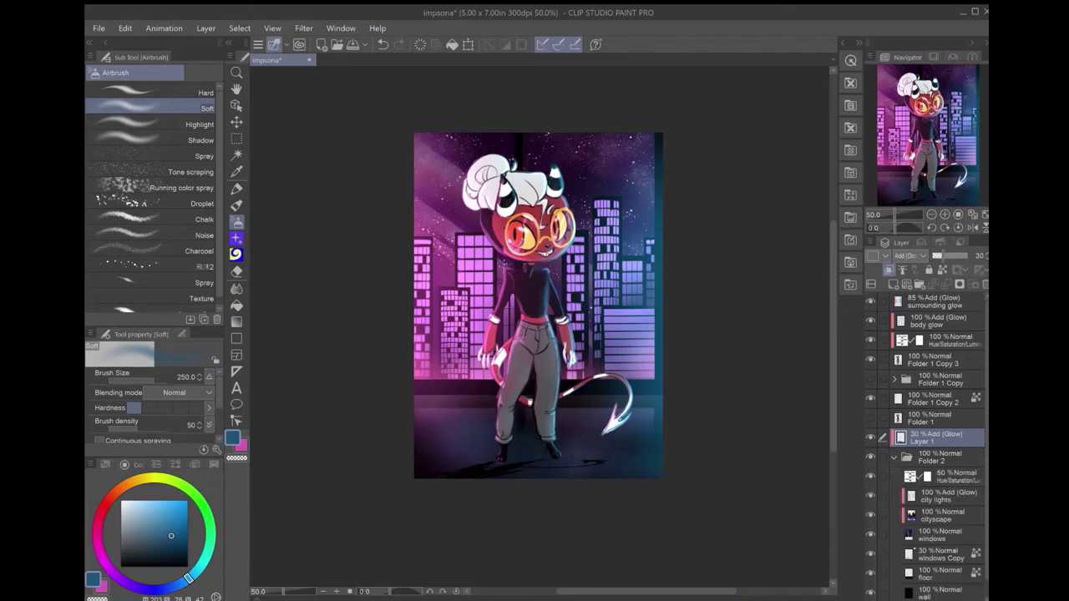
click(895, 458)
click(236, 138)
drag(414, 133, 662, 394)
key(ctrl+shift+n)
key(b)
click(121, 567)
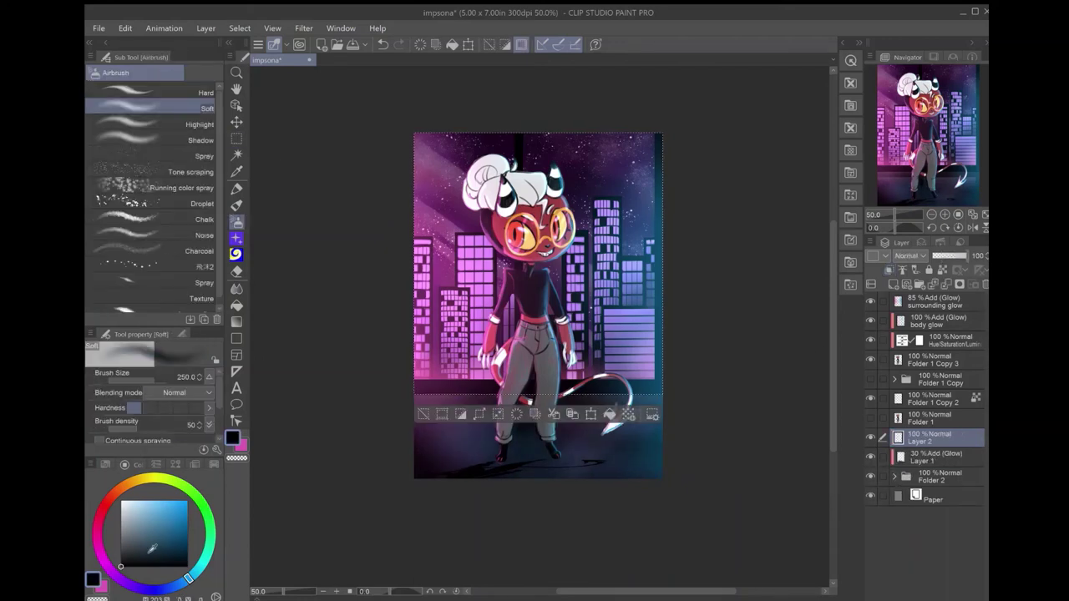
mouse_move(619, 301)
mouse_down()
mouse_move(513, 468)
mouse_move(359, 454)
mouse_up()
key(ctrl+d)
Outline the window opening in blue on a new layer placed above Layer 2 and lower that layer's opacity to 34%.
key(m)
click(895, 476)
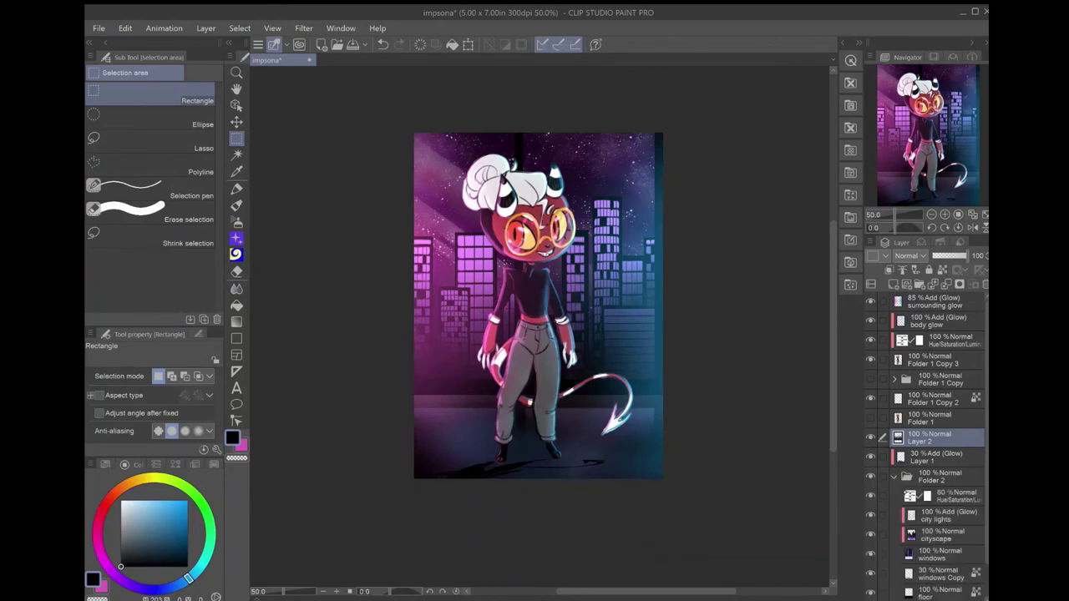
click(940, 554)
drag(413, 132, 654, 380)
key(ctrl+shift+n)
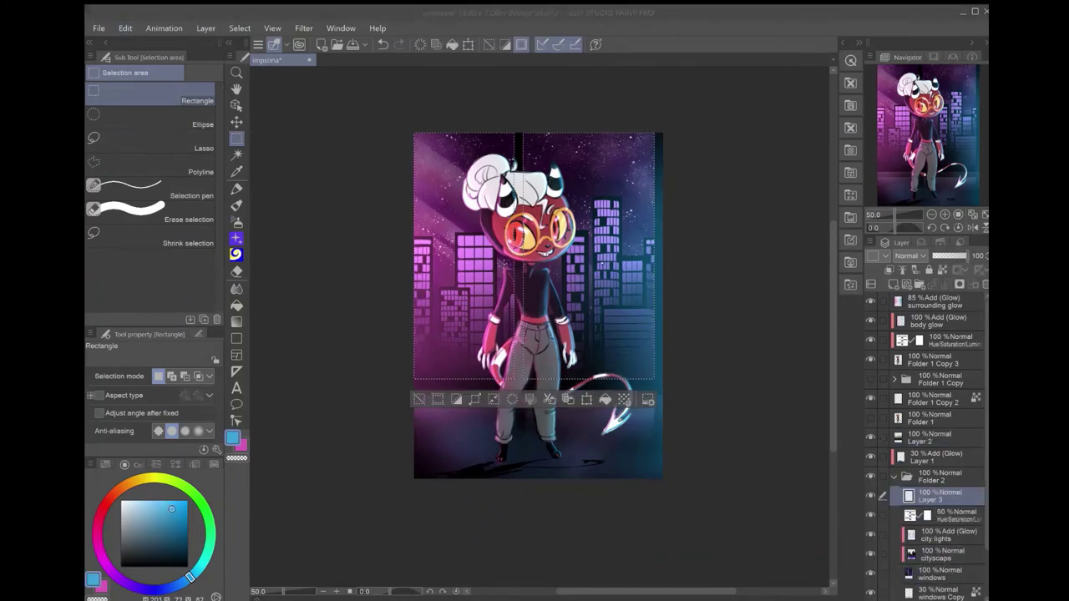
key(ctrl+d)
drag(911, 487, 928, 438)
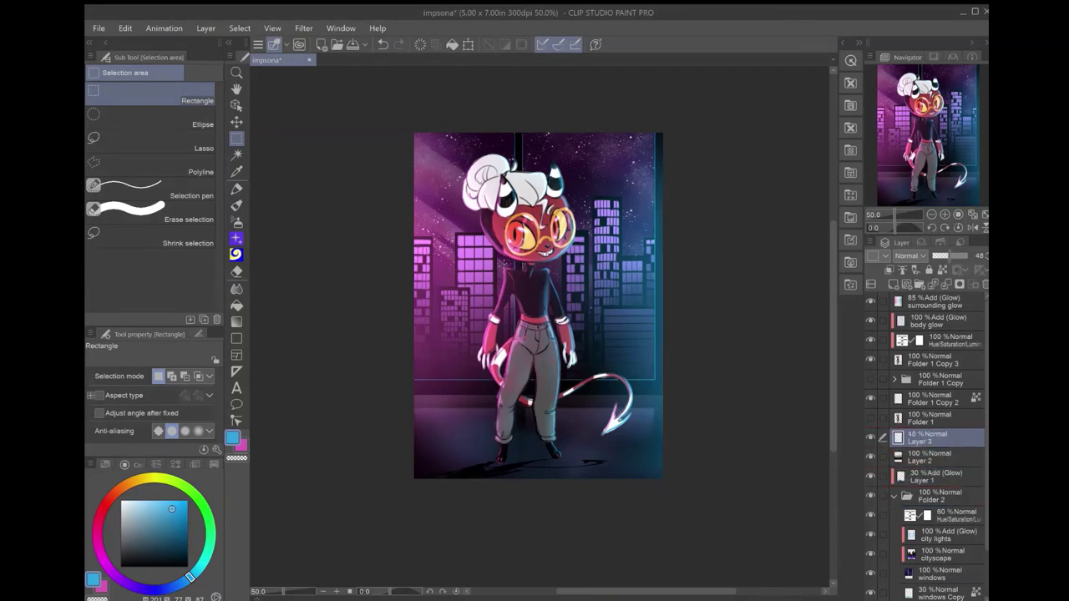
Delete the Hue/Saturation/Luminosity correction layer above the character and hide the body glow and surrounding glow layers.
click(896, 337)
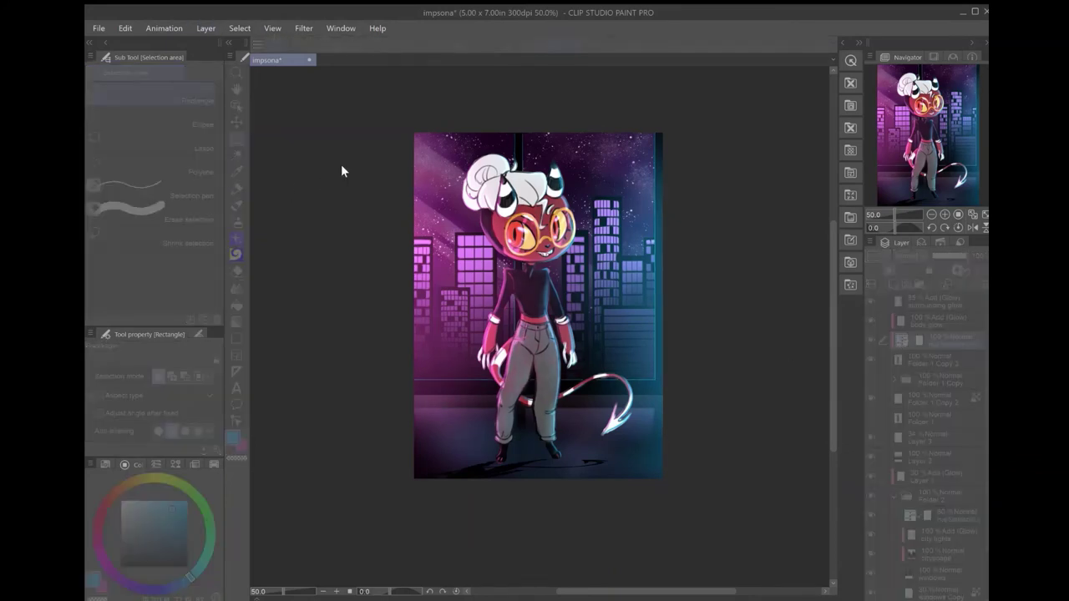
click(931, 359)
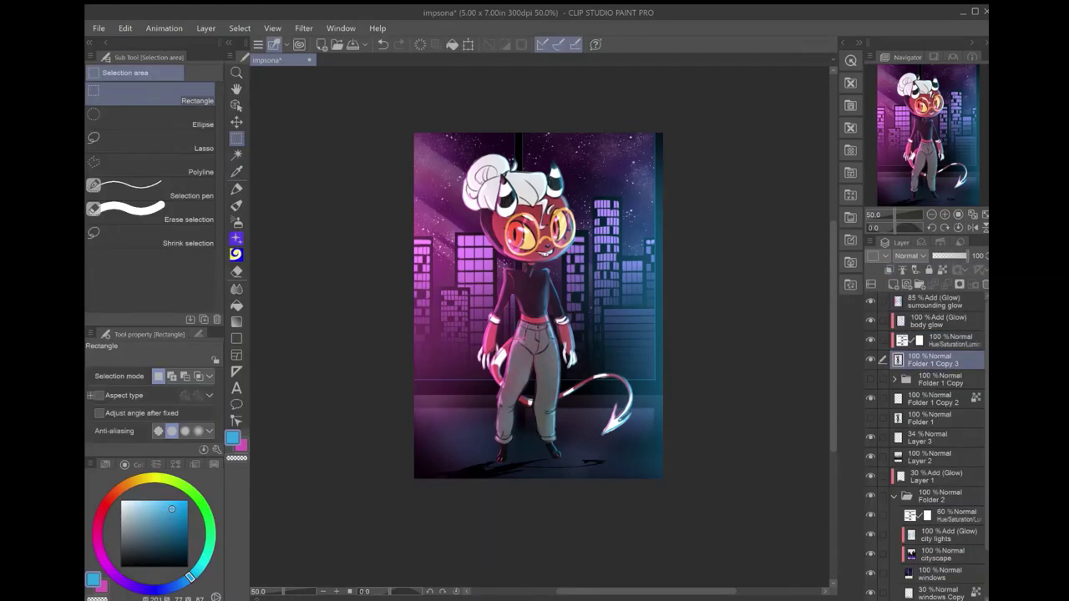
key(Delete)
Touch up the sweater in black on Folder 1 Copy 3 with Colored pencil 2 at size 25.
key(p)
scroll(510, 300, up, 6)
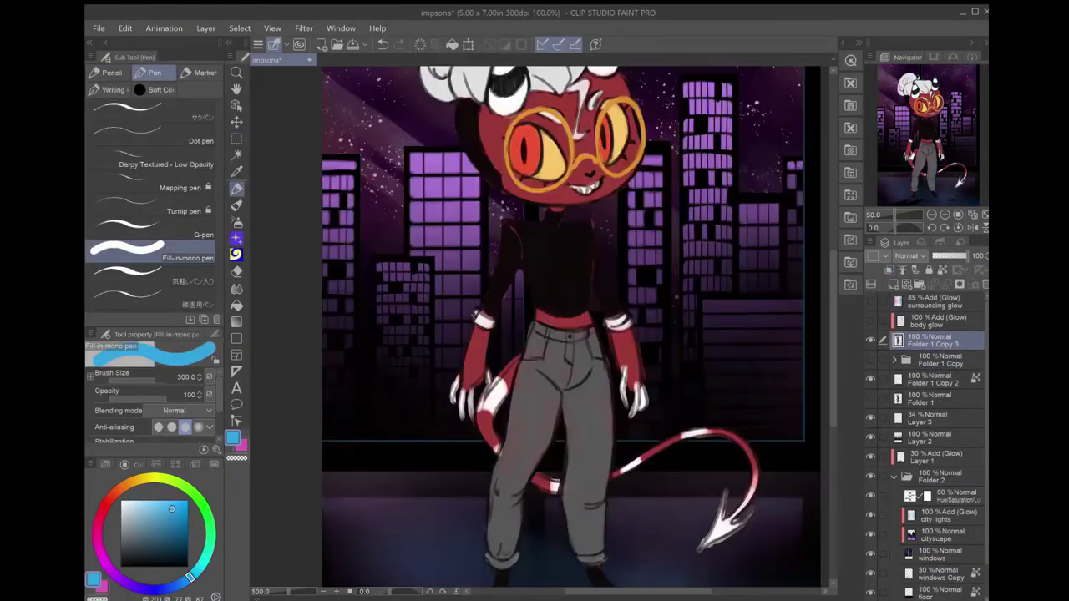
key(p)
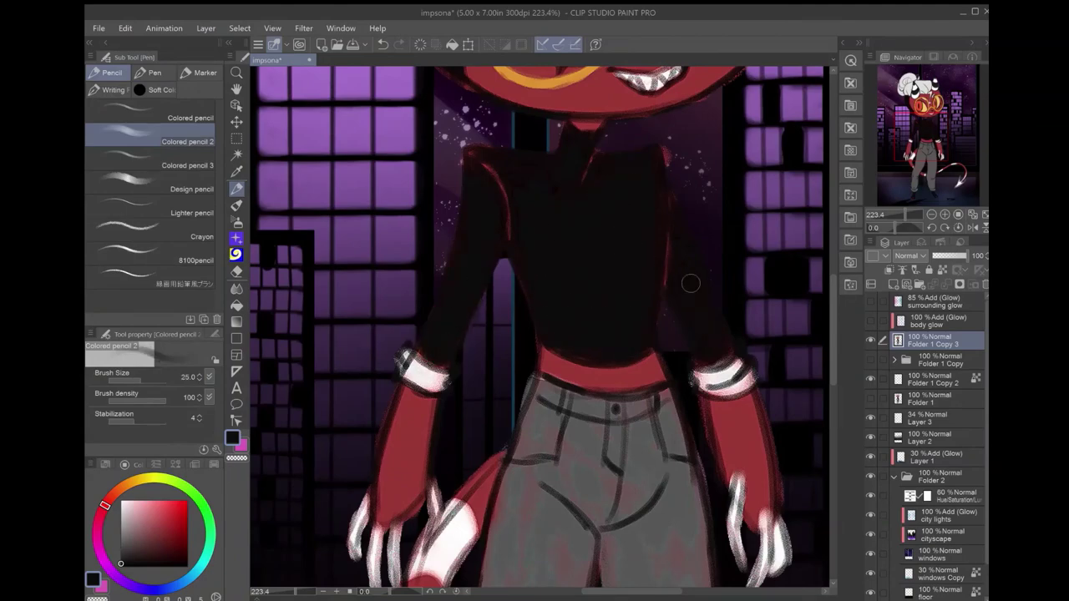
drag(569, 144, 569, 344)
Shade the red irises of both eyes in dark red with Colored pencil 2 at size 15.
click(180, 519)
drag(518, 154, 510, 251)
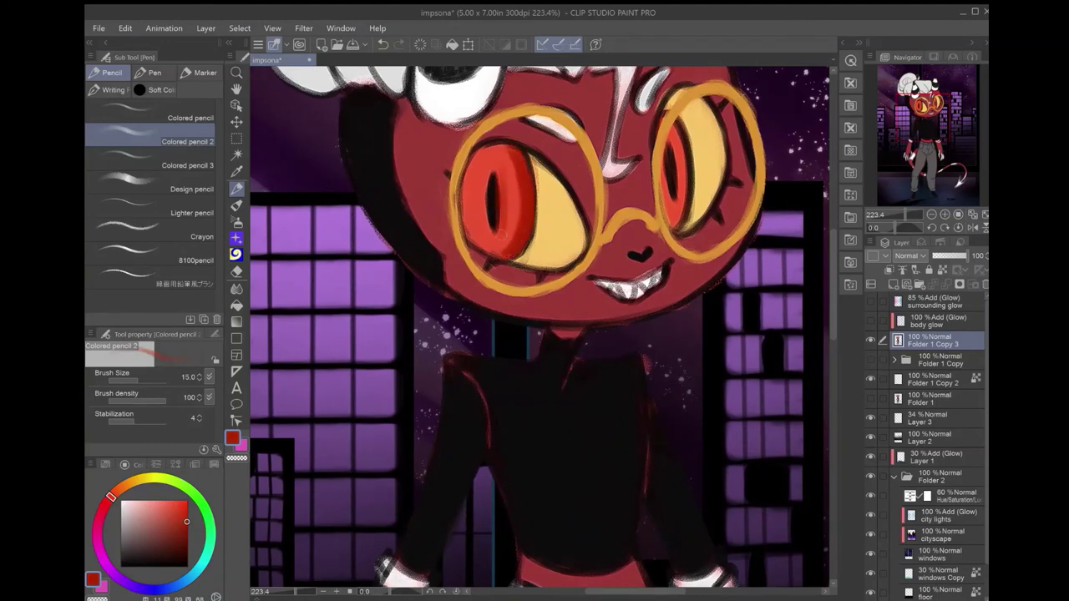
drag(497, 175, 493, 238)
drag(679, 129, 681, 226)
drag(584, 335, 497, 355)
key(ctrl+z)
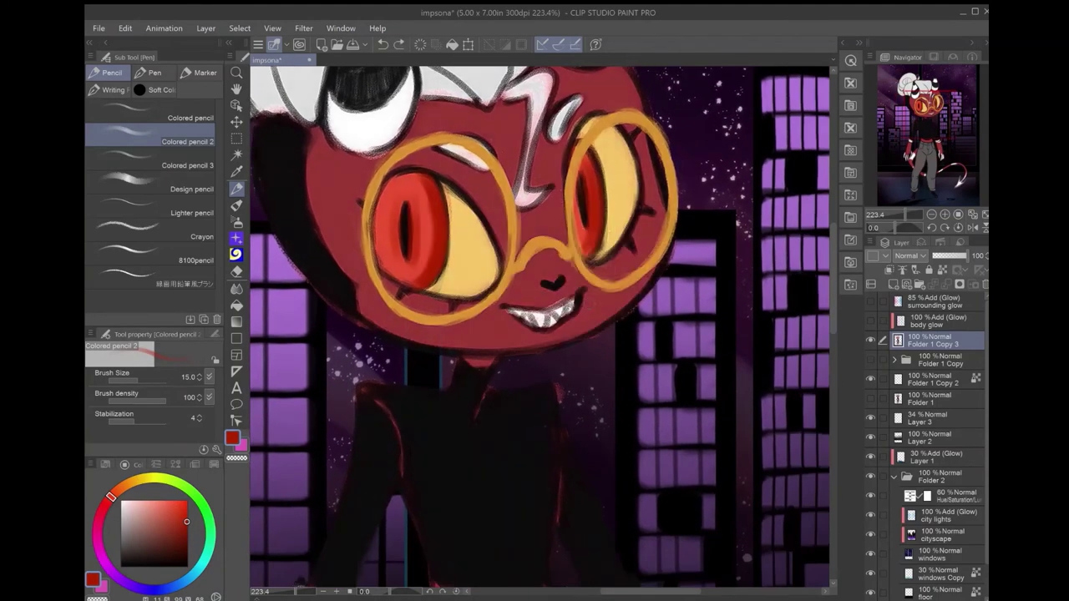
Paint over the reddish patches on the trousers in the sampled grey with Colored pencil 2 at sizes 40 and 15.
key(bracketleft)
key(bracketleft)
scroll(611, 206, down, 10)
alt+click(610, 206)
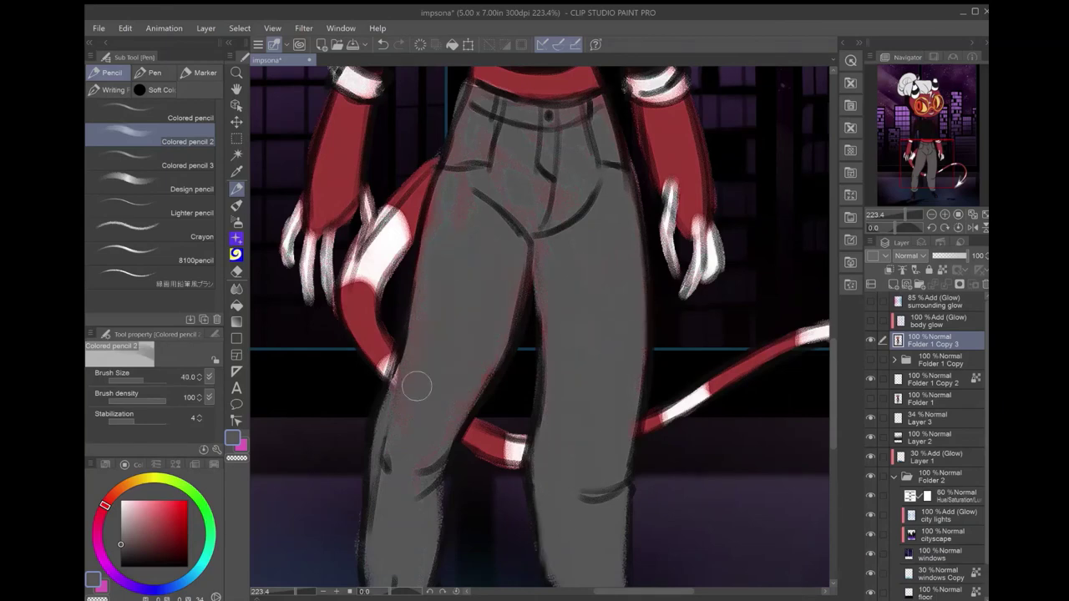
scroll(507, 341, down, 5)
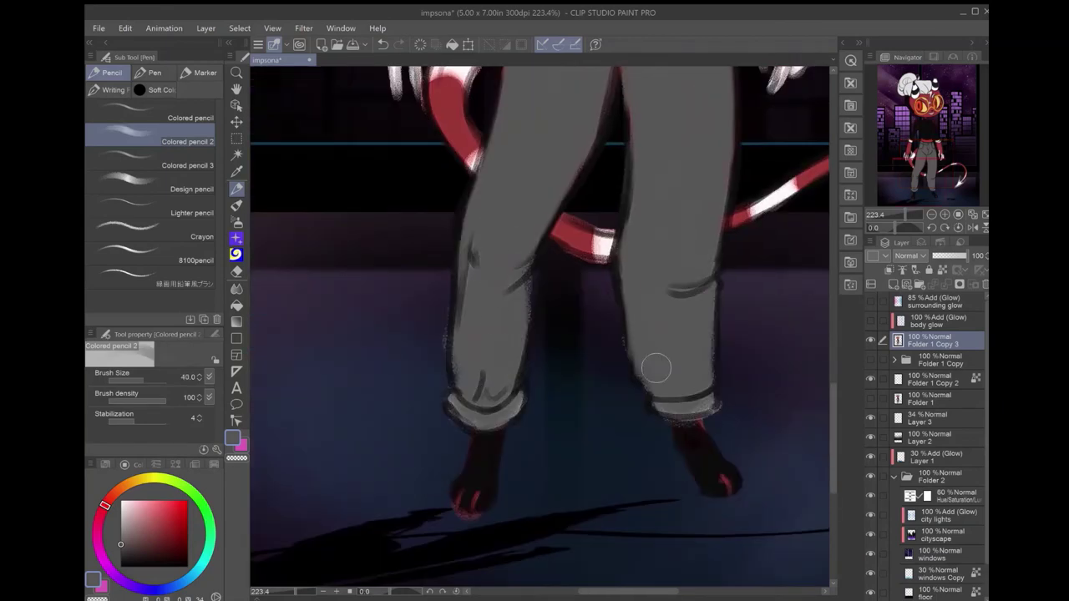
scroll(621, 292, up, 5)
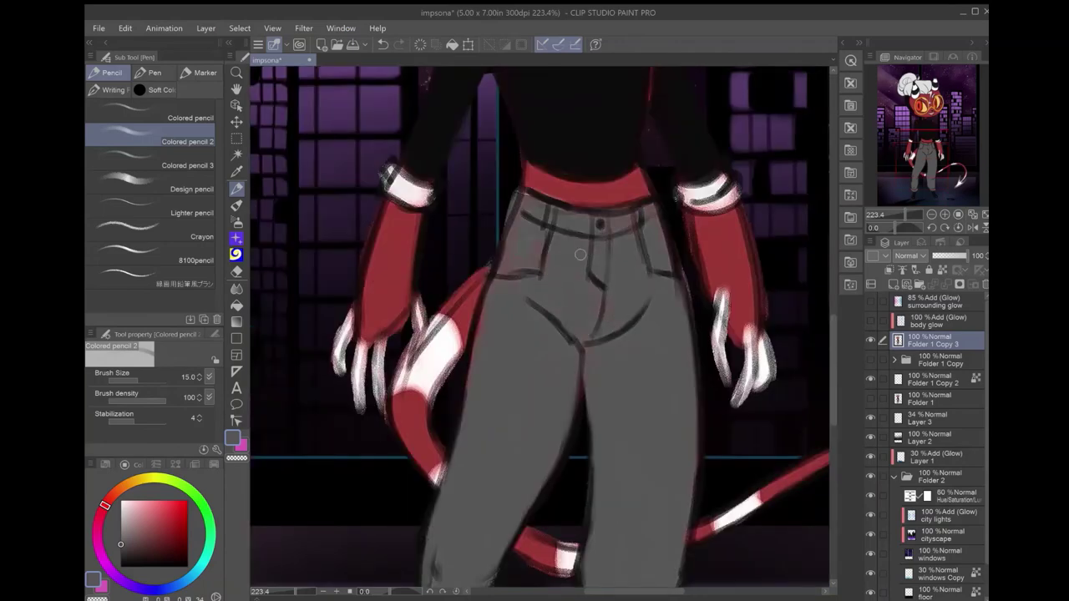
Clean up the rough edges around the hands and tail in transparent colour with Colored pencil 2, down to size 8.
drag(571, 383, 683, 487)
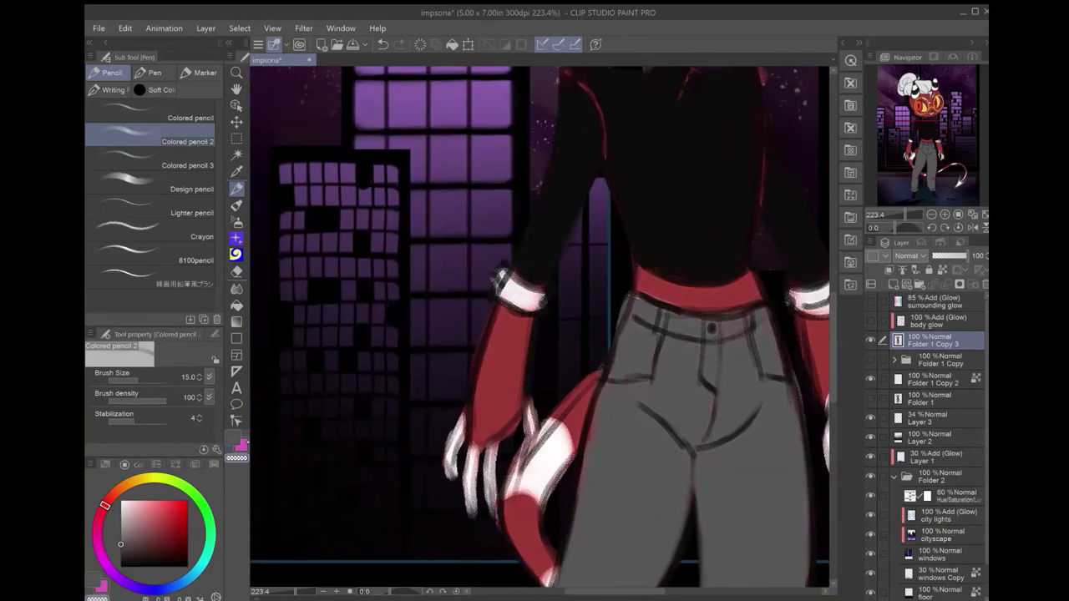
drag(827, 468, 658, 383)
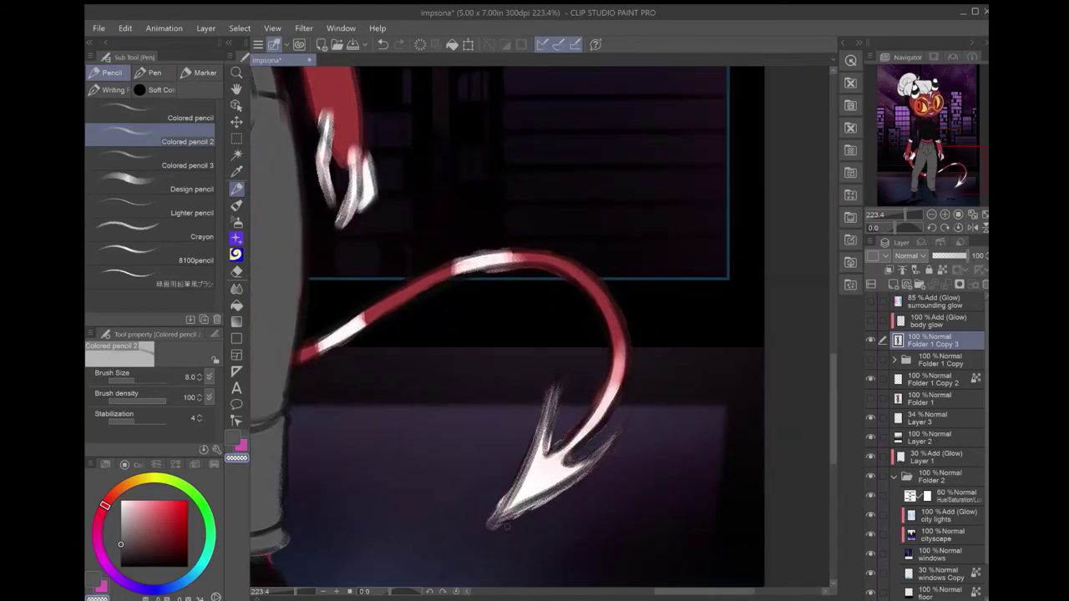
drag(476, 250, 681, 251)
mouse_move(585, 209)
mouse_down()
mouse_move(637, 212)
mouse_move(639, 201)
mouse_move(656, 536)
mouse_move(681, 593)
mouse_up()
Draw a loose off-white hair strand beside the bun at size 8 and show the glow layers again.
alt+click(518, 213)
drag(527, 196, 530, 164)
drag(513, 216, 532, 167)
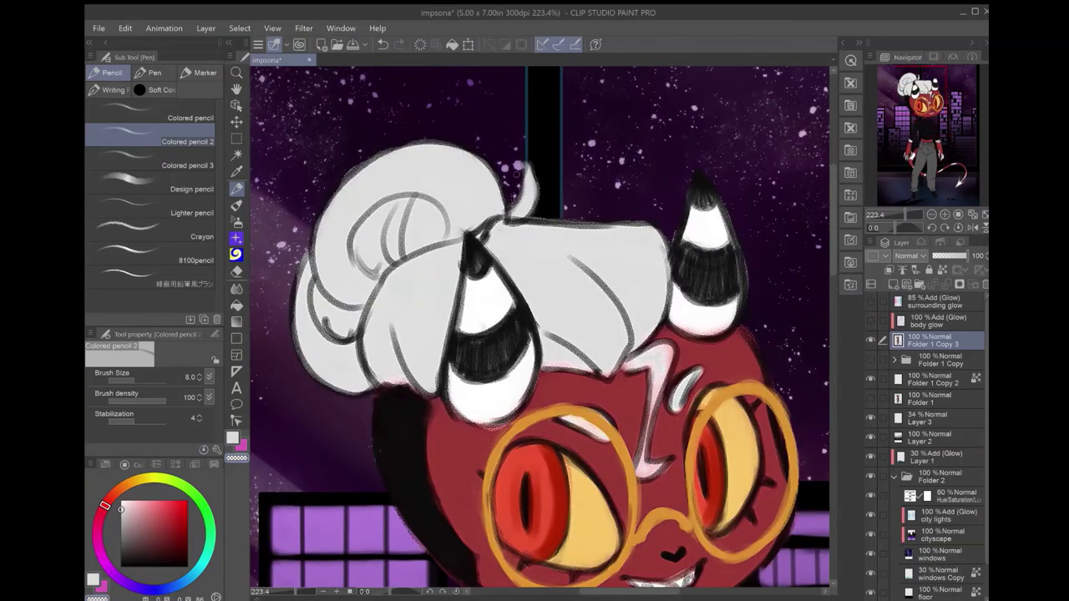
key(ctrl+0)
click(871, 301)
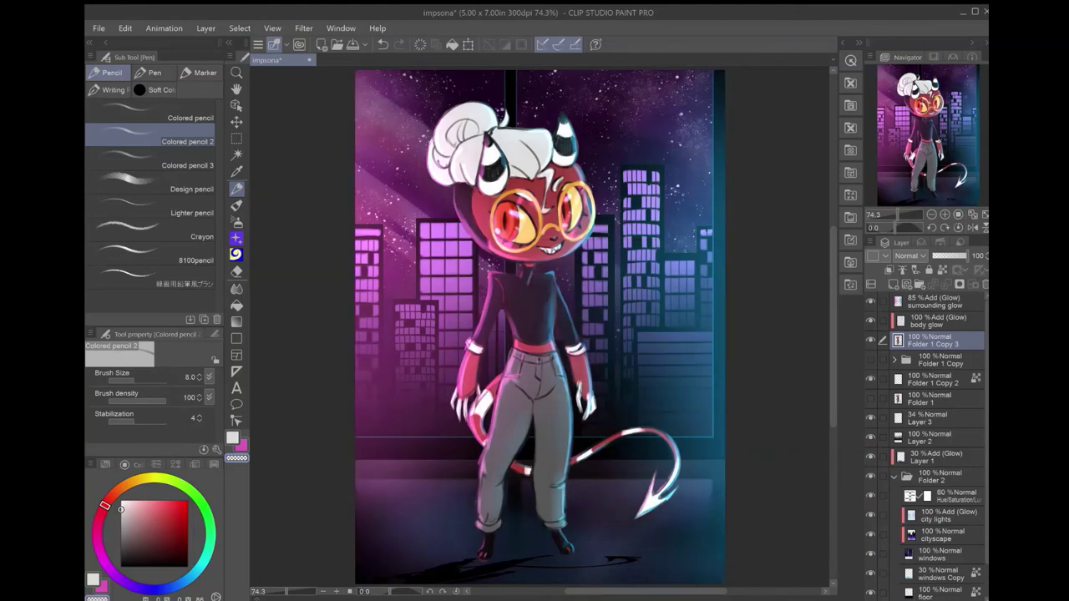
Airbrush magenta shading over the character's hair, arms and trousers on a new clipped Multiply layer with Soft at sizes 1500 down to 30.
key(ctrl+shift+n)
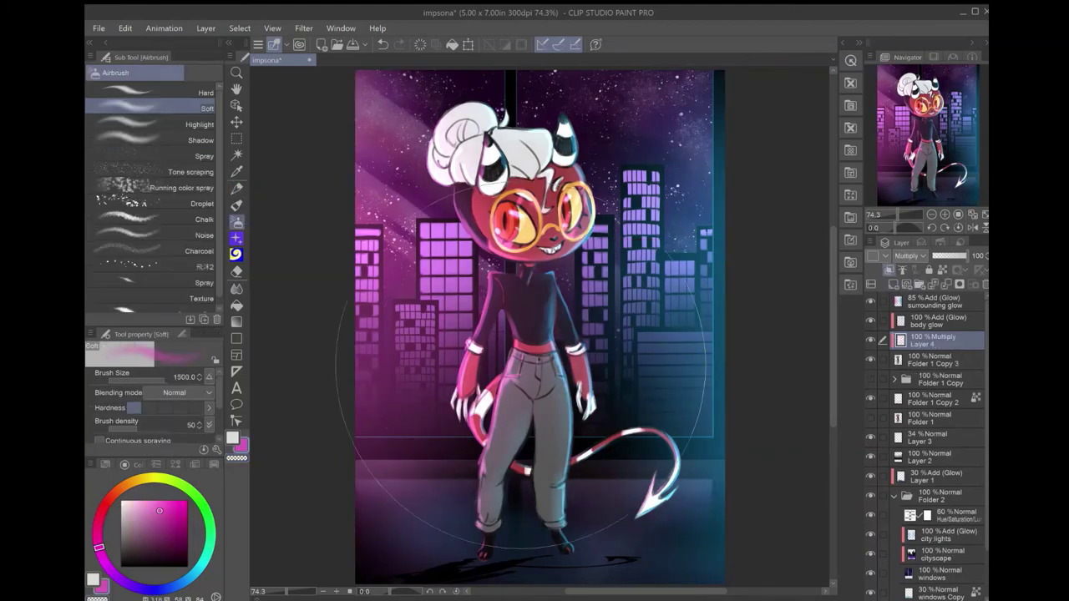
key(b)
mouse_move(522, 410)
mouse_down()
mouse_move(547, 443)
mouse_move(497, 175)
mouse_move(564, 155)
mouse_move(534, 167)
mouse_move(472, 130)
mouse_move(466, 149)
mouse_up()
key(bracketleft)
key(bracketleft)
key(bracketleft)
key(bracketleft)
drag(475, 347, 485, 433)
drag(577, 351, 576, 392)
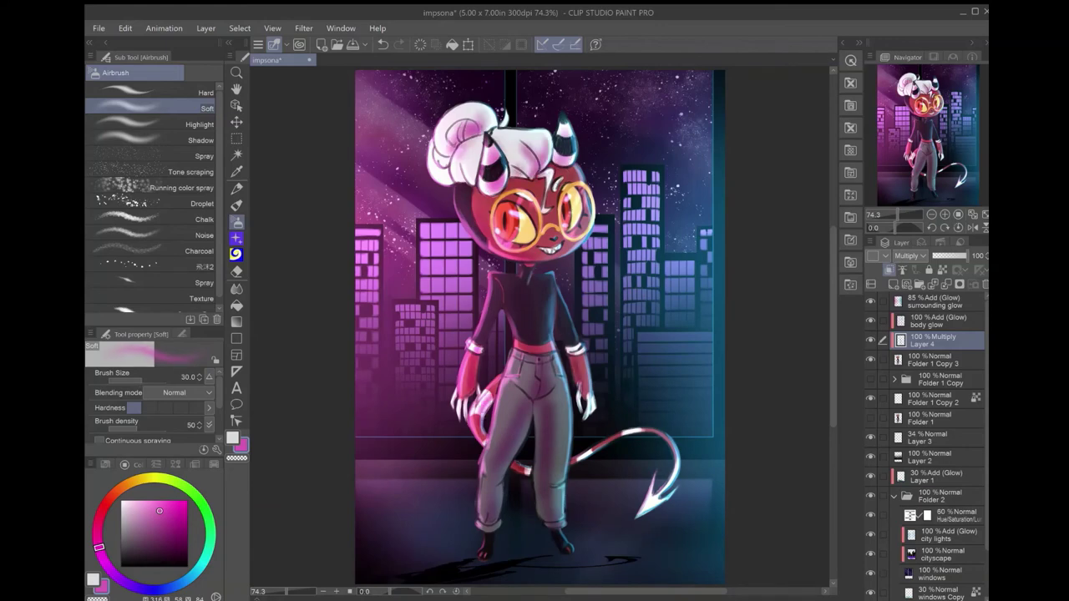
Add softer magenta shading to the tail tip, sweater and face with the Soft airbrush, shrinking it from size 70 to 17.
drag(533, 361, 526, 314)
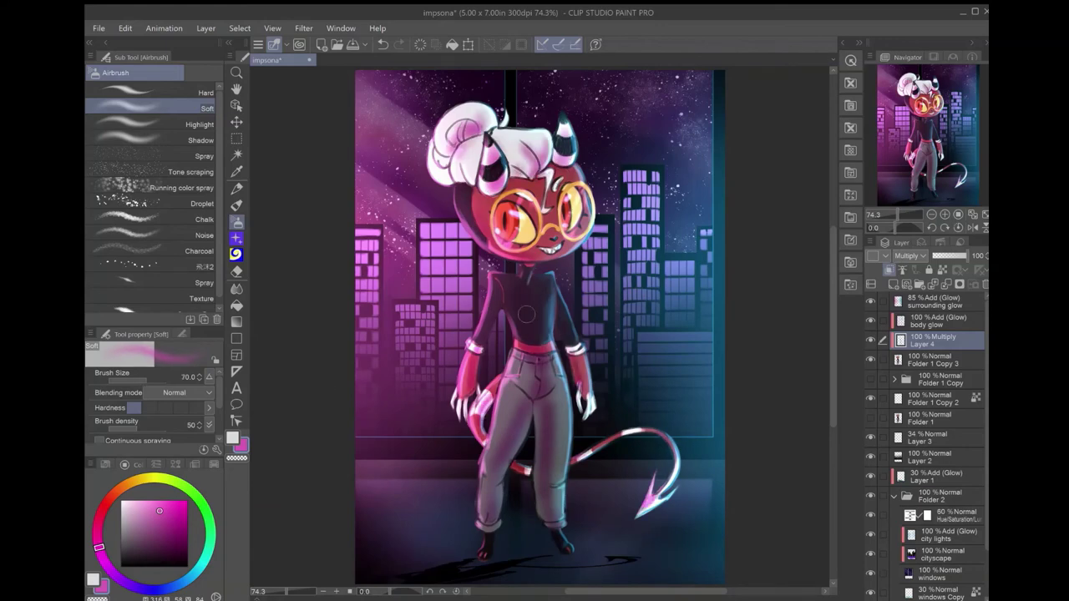
drag(502, 208, 535, 228)
key(bracketleft)
key(bracketleft)
key(bracketleft)
key(bracketleft)
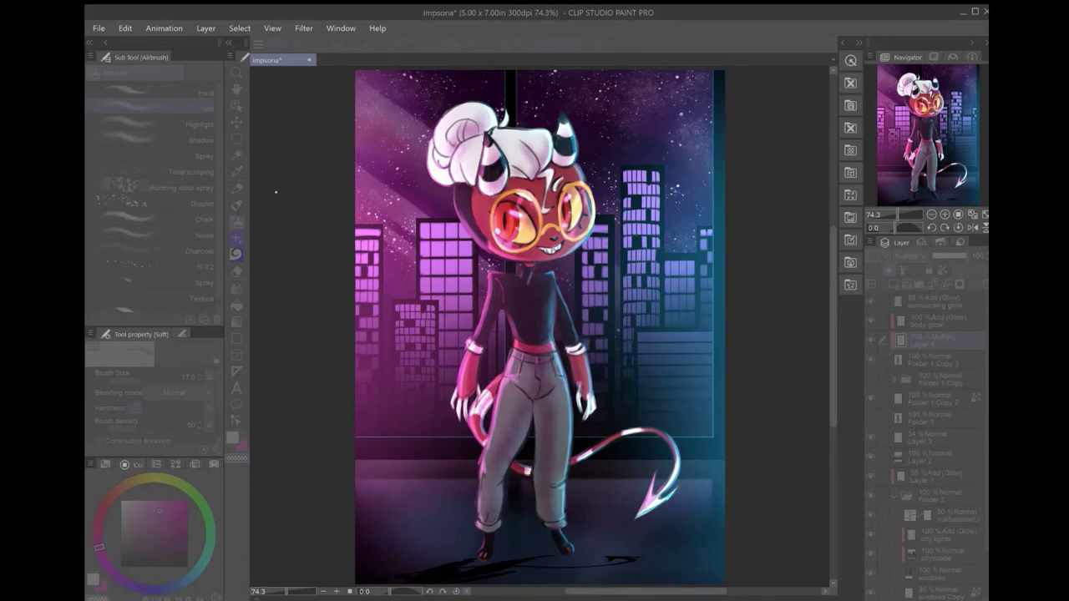
key(m)
mouse_move(551, 355)
mouse_down()
mouse_move(493, 384)
mouse_move(547, 359)
mouse_up()
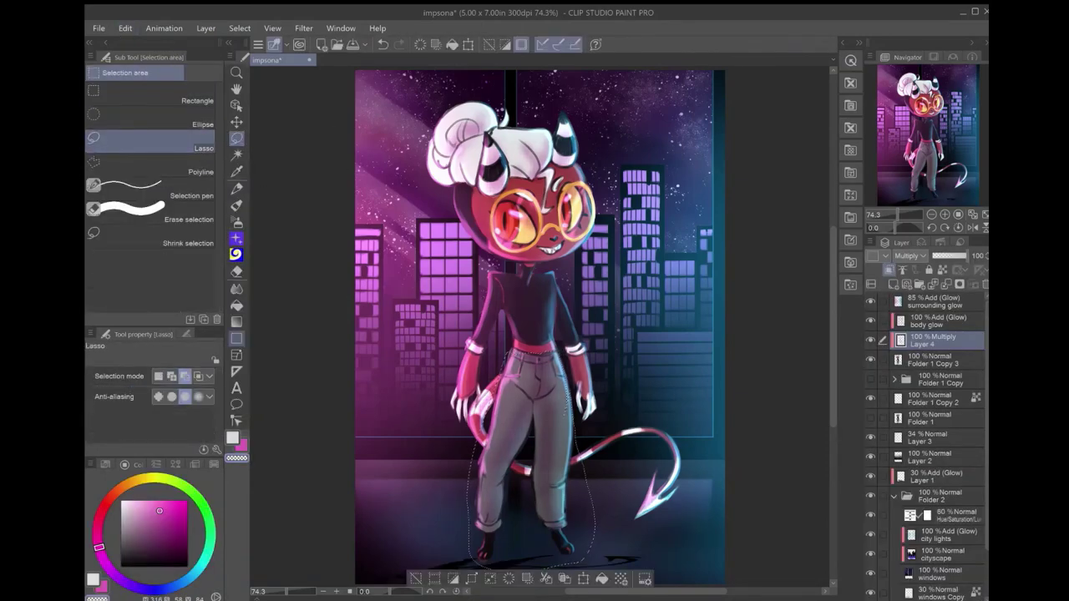
key(m)
key(ctrl+d)
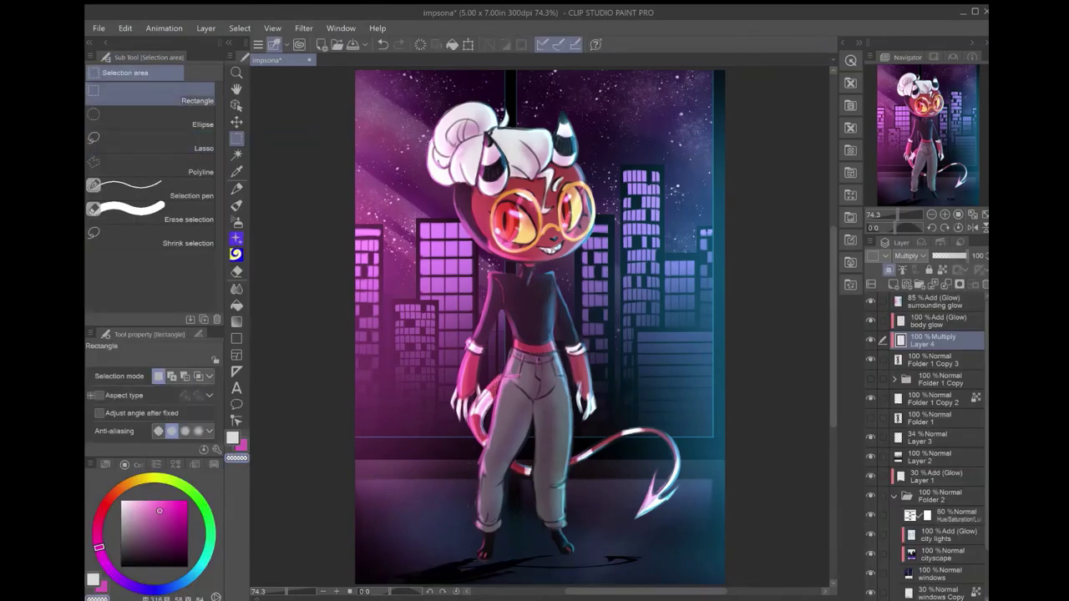
Draw a large thin circle in the sky beside the head on a new layer in Folder 2 with the Ellipse tool.
click(936, 301)
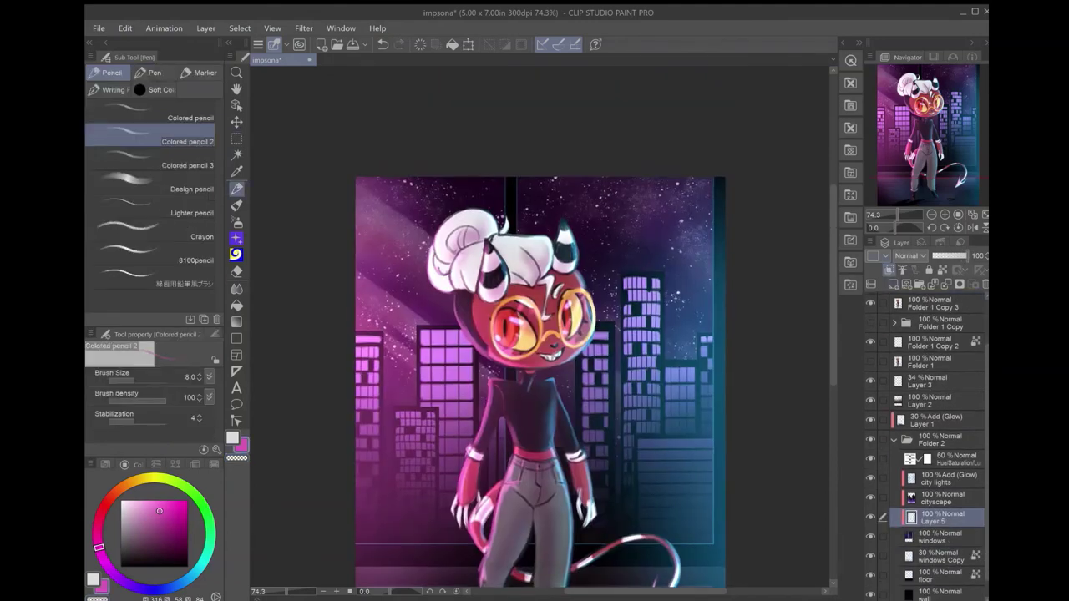
click(236, 338)
click(127, 248)
drag(554, 196, 706, 337)
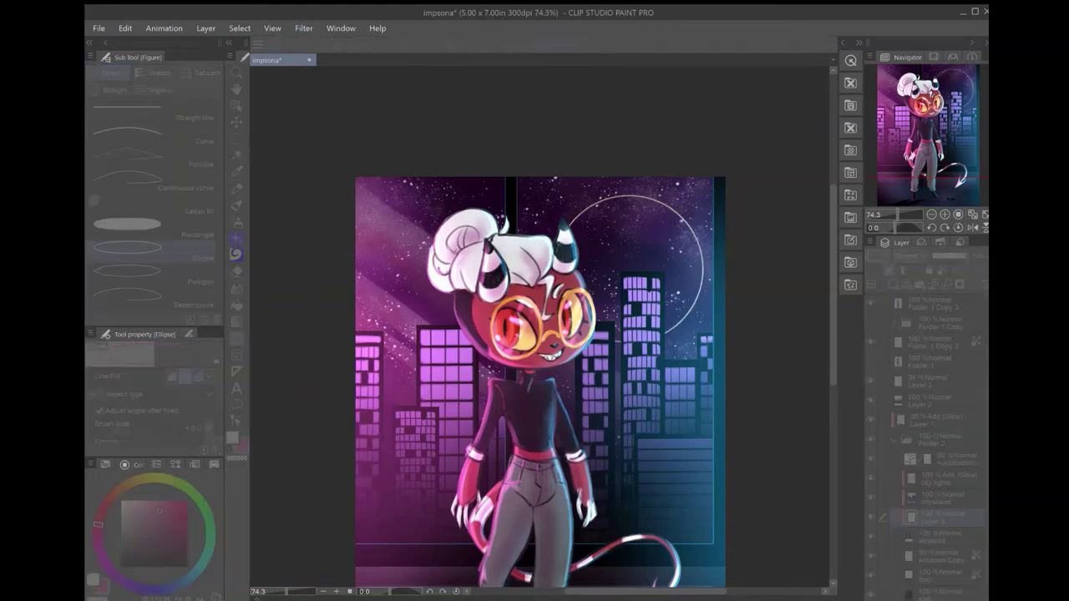
Draw a five-pointed star of straight lines inside the circle and centre a larger ring around it on a new layer.
click(127, 108)
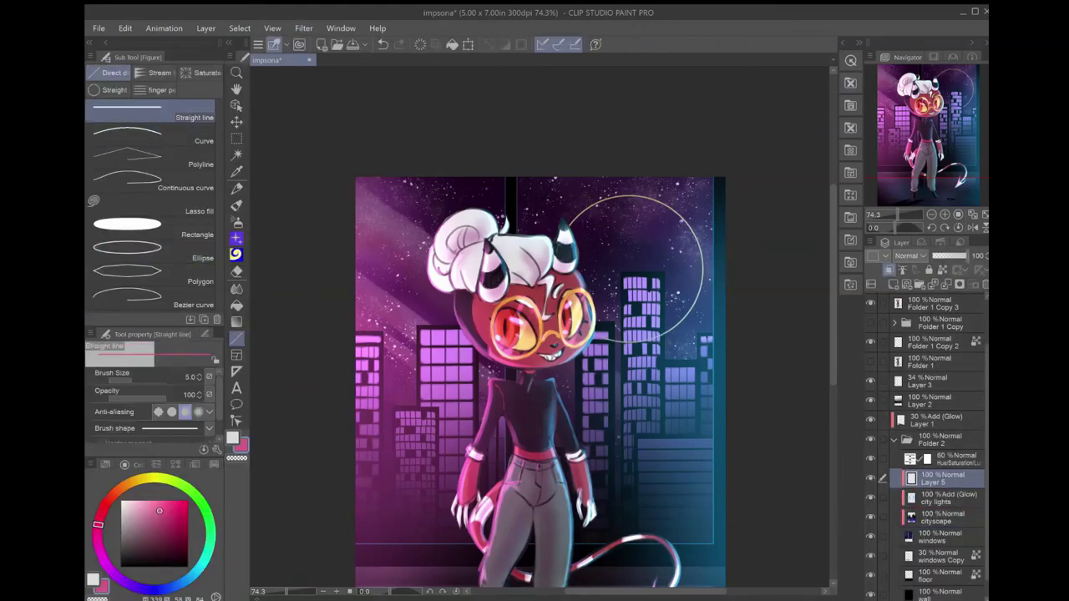
mouse_move(627, 195)
mouse_down()
mouse_move(599, 333)
mouse_move(702, 249)
mouse_move(570, 250)
mouse_move(675, 330)
mouse_up()
drag(675, 330, 627, 196)
click(127, 248)
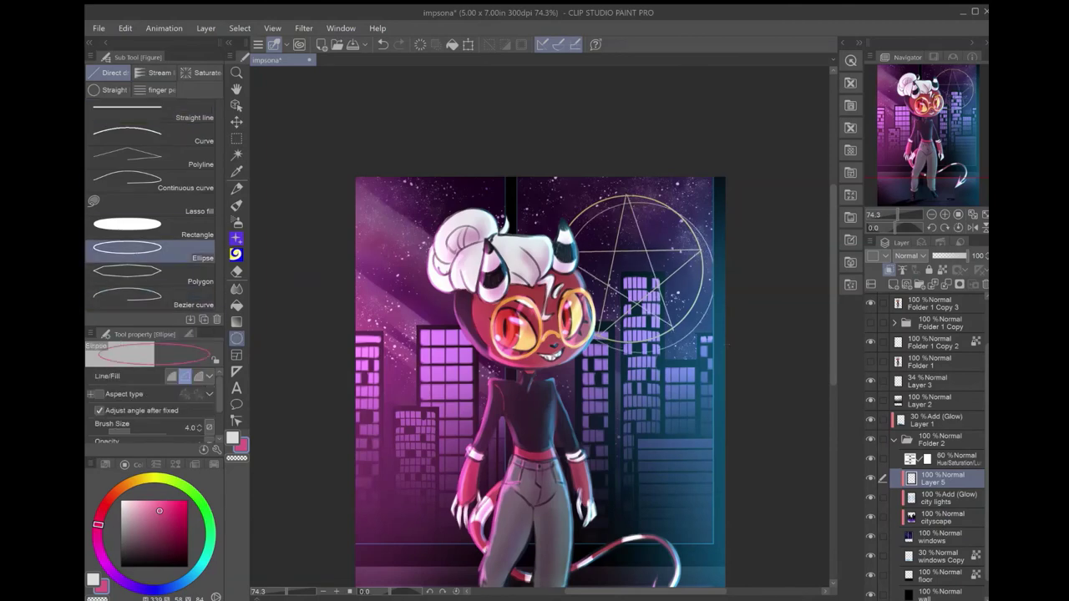
click(889, 270)
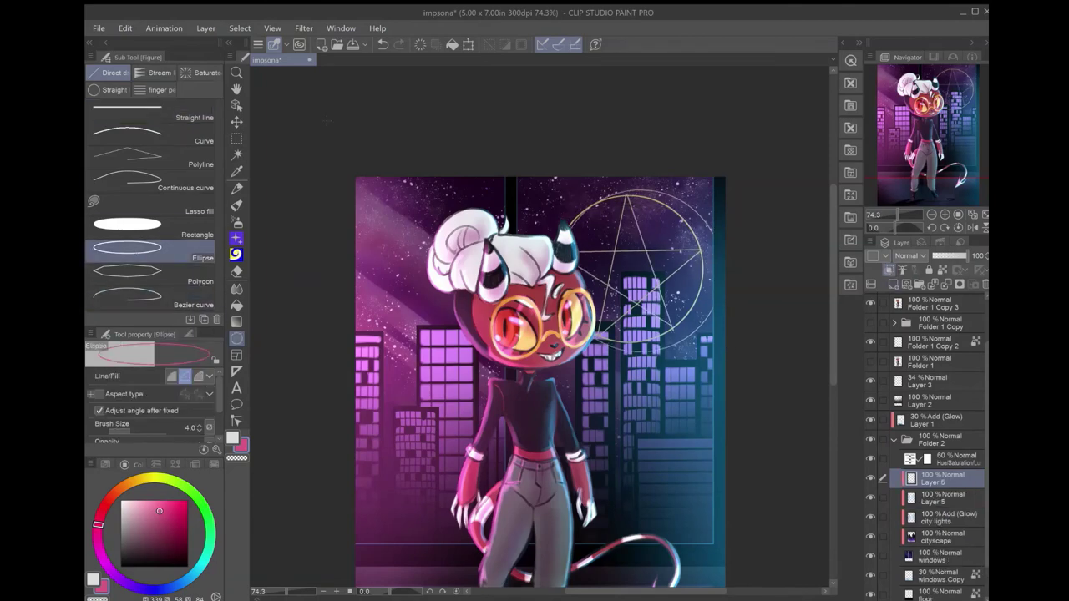
click(237, 122)
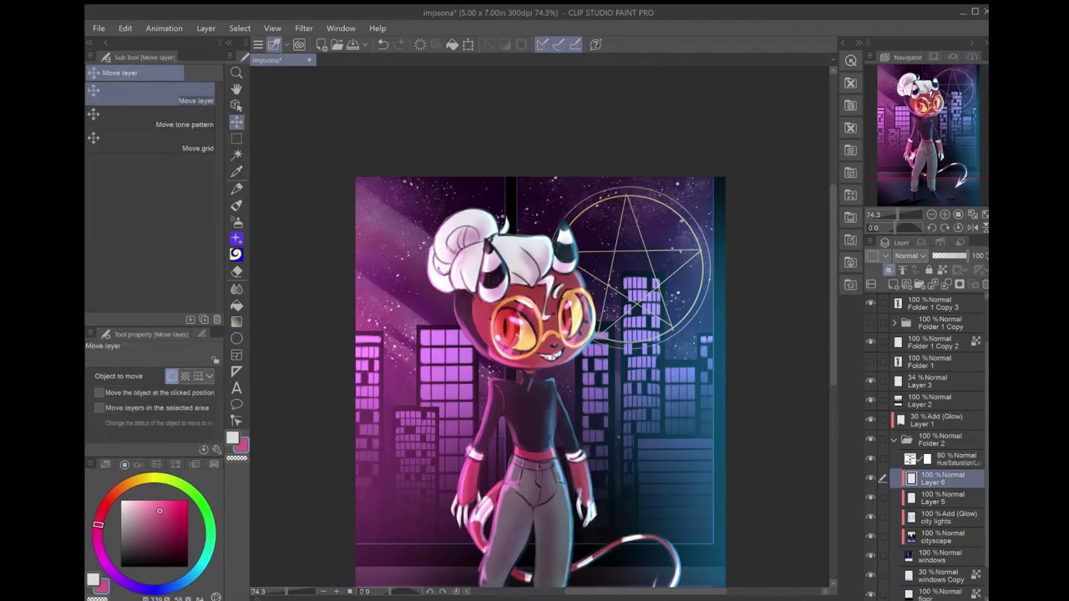
Recolour the merged pentagram with purple on its transparency-locked layer and move the layer below cityscape.
key(p)
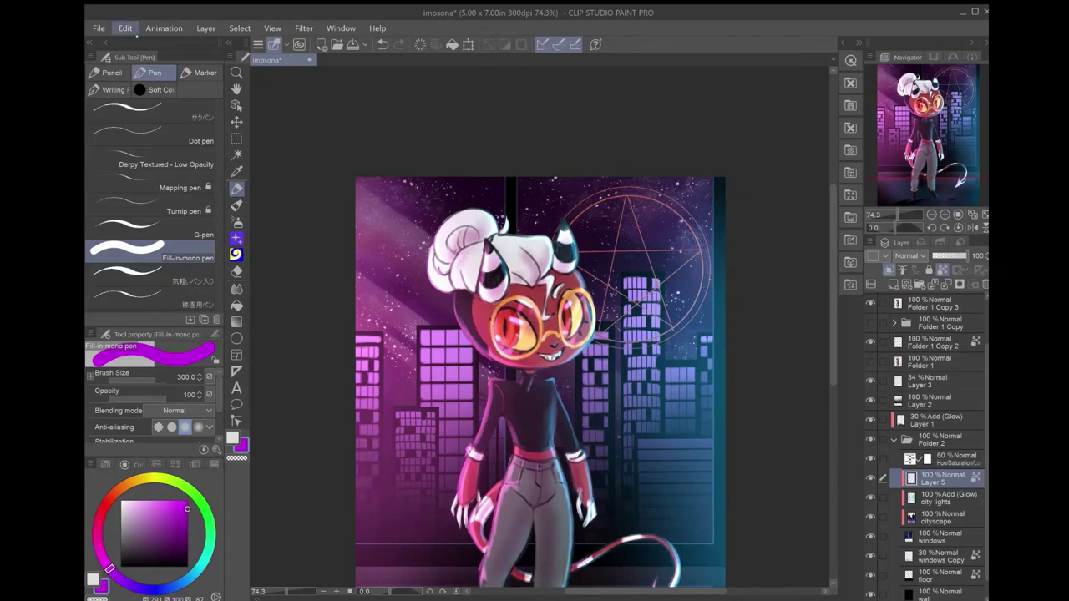
drag(942, 478, 942, 525)
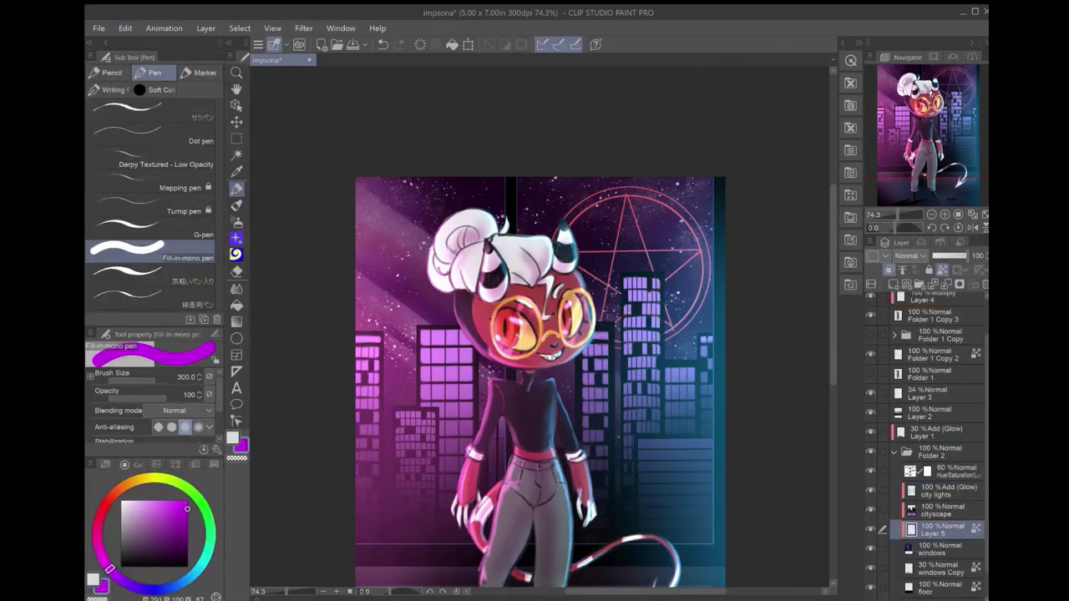
Transform the pentagram into a wide, flattened and tilted shape spanning the upper sky behind the head.
key(ctrl+shift+t)
drag(634, 251, 318, 222)
key(Return)
key(Tab)
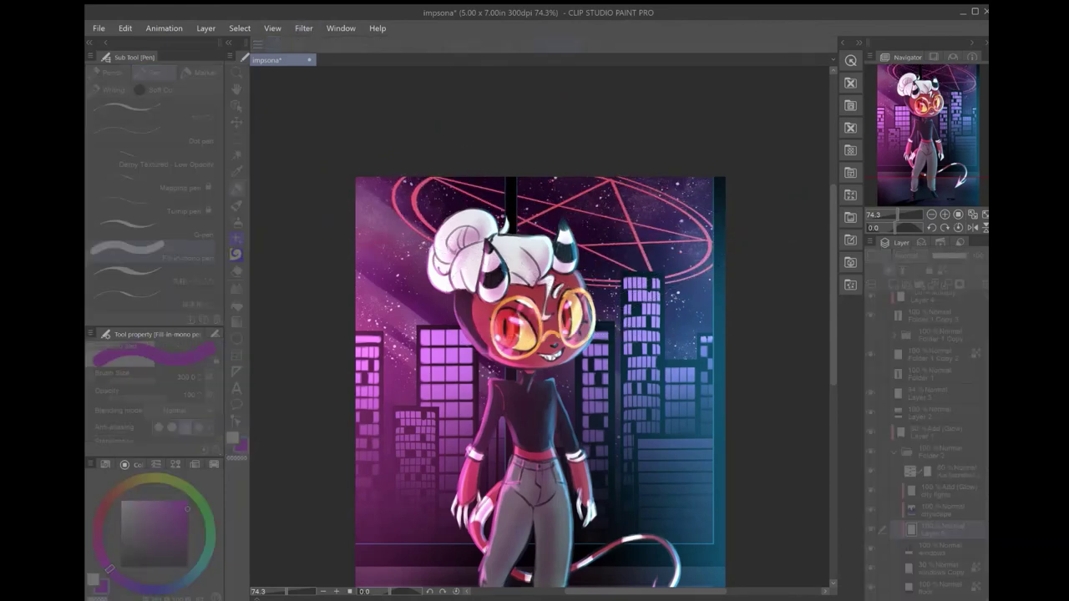
Duplicate the pentagram layer three times to build up a soft glow around its lines.
key(Tab)
key(ctrl+j)
key(Tab)
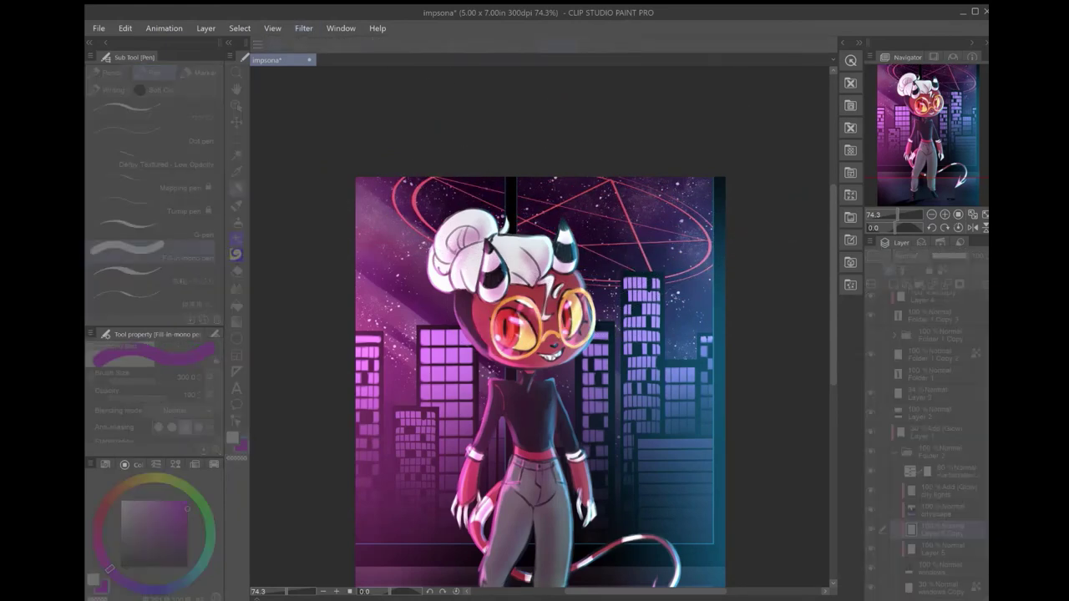
key(Tab)
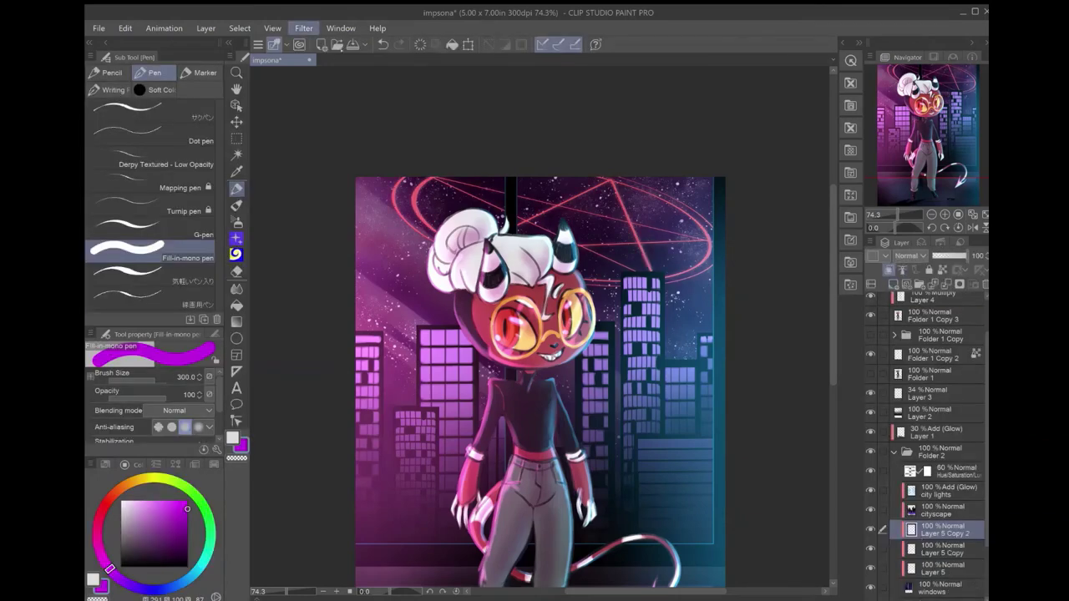
key(ctrl+j)
key(ctrl+j)
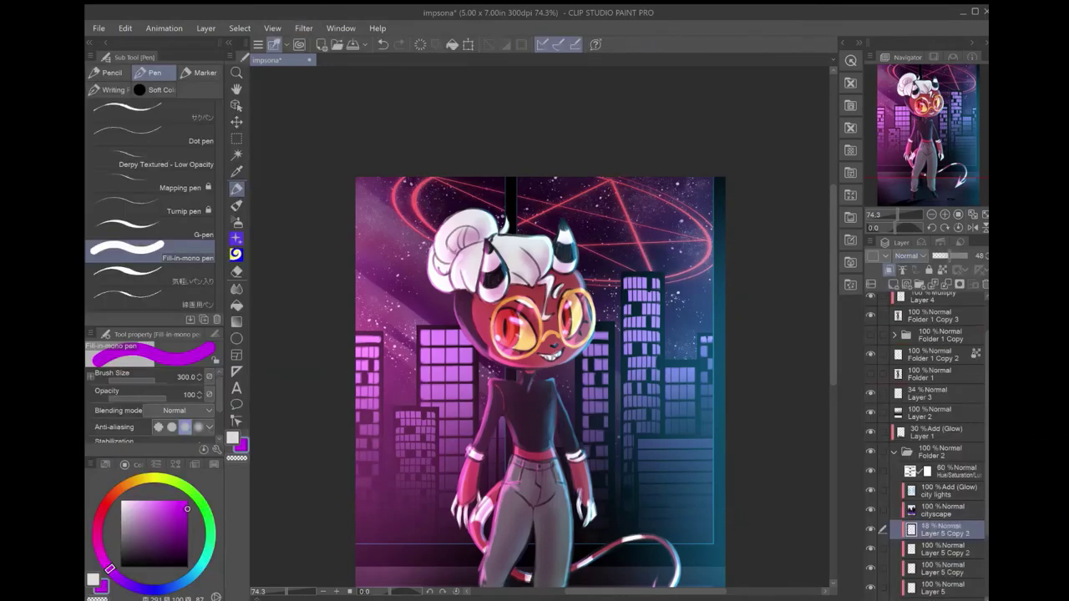
Merge the pentagram copies down into Layer 5 and set the merged layer's opacity to 63%.
key(ctrl+e)
key(ctrl+e)
key(ctrl+e)
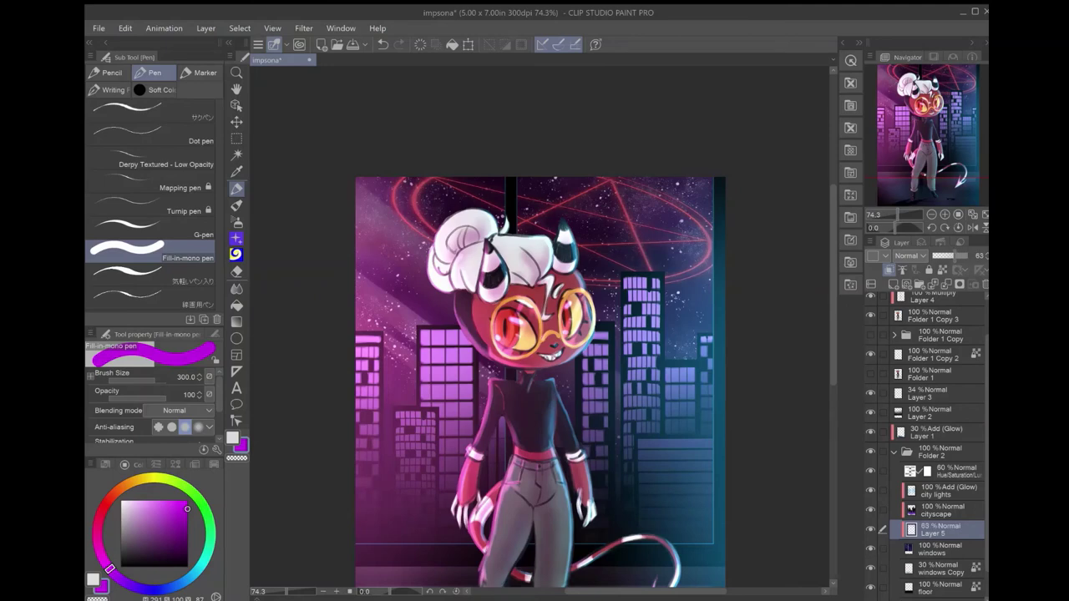
Outline the character's silhouette in cyan on a new layer above Folder 1 Copy 3, and set the layer's opacity to 45%.
click(931, 359)
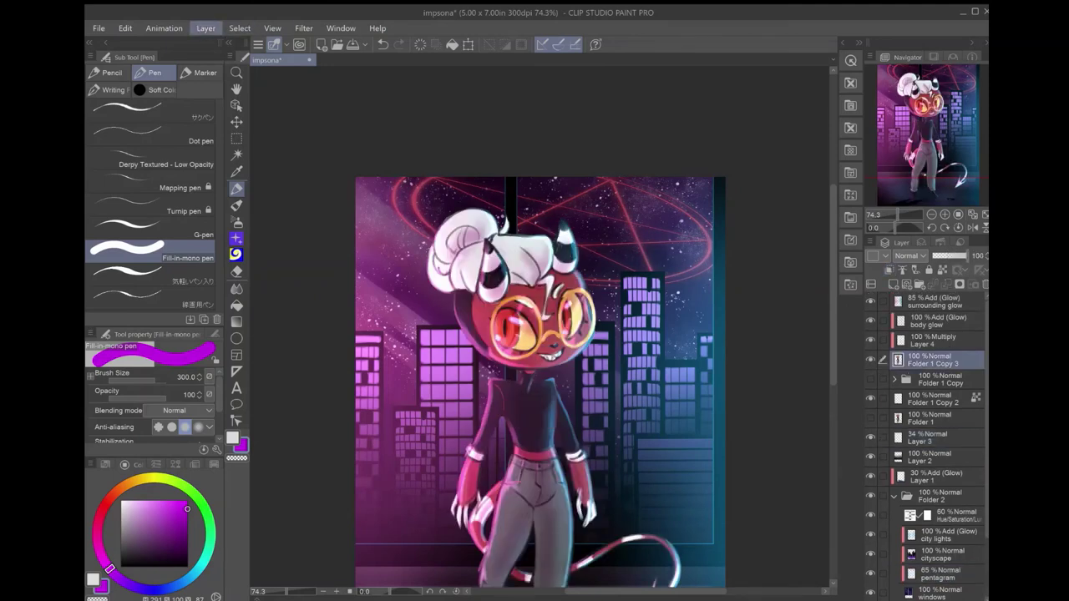
scroll(740, 288, down, 3)
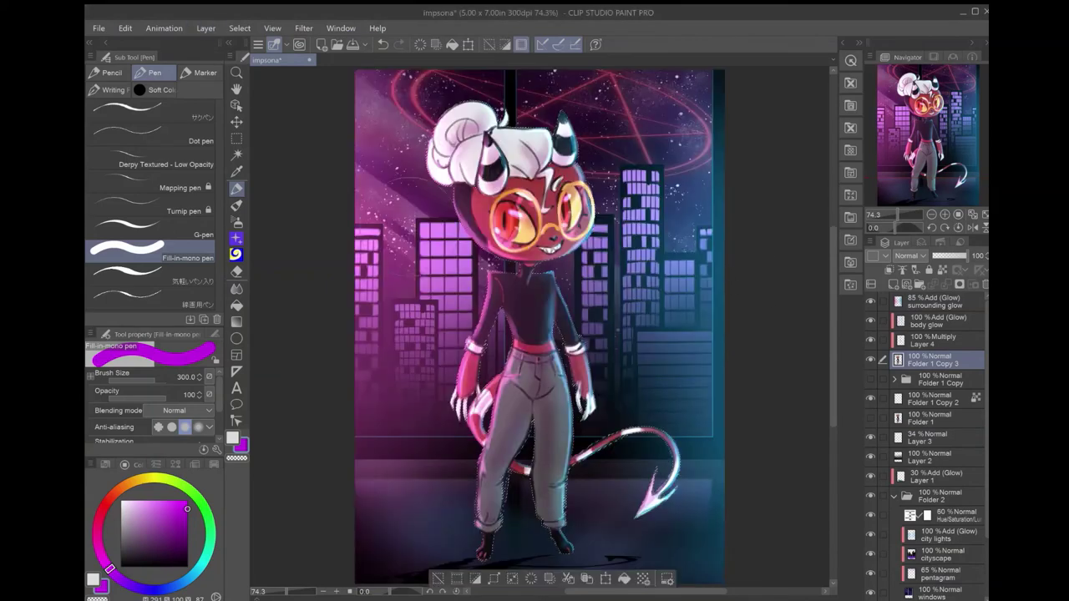
key(ctrl+shift+n)
click(195, 572)
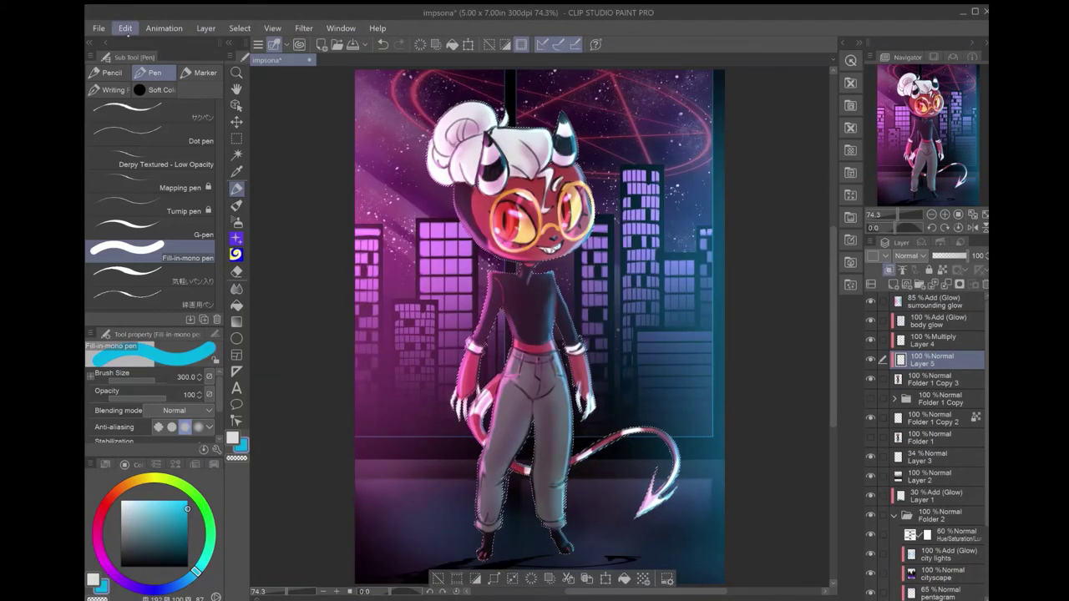
key(Return)
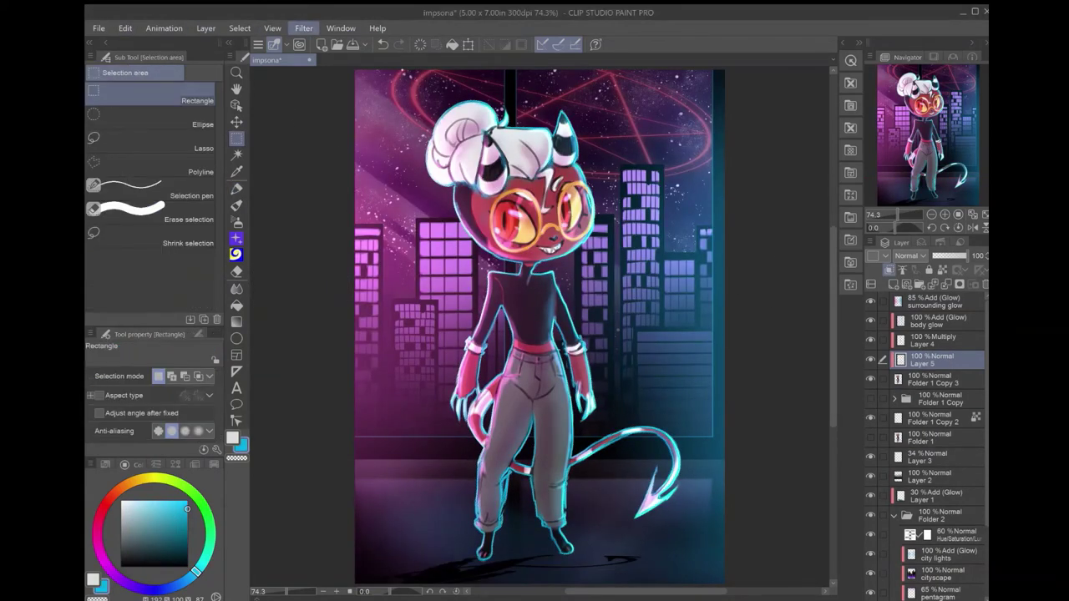
key(m)
key(ctrl+d)
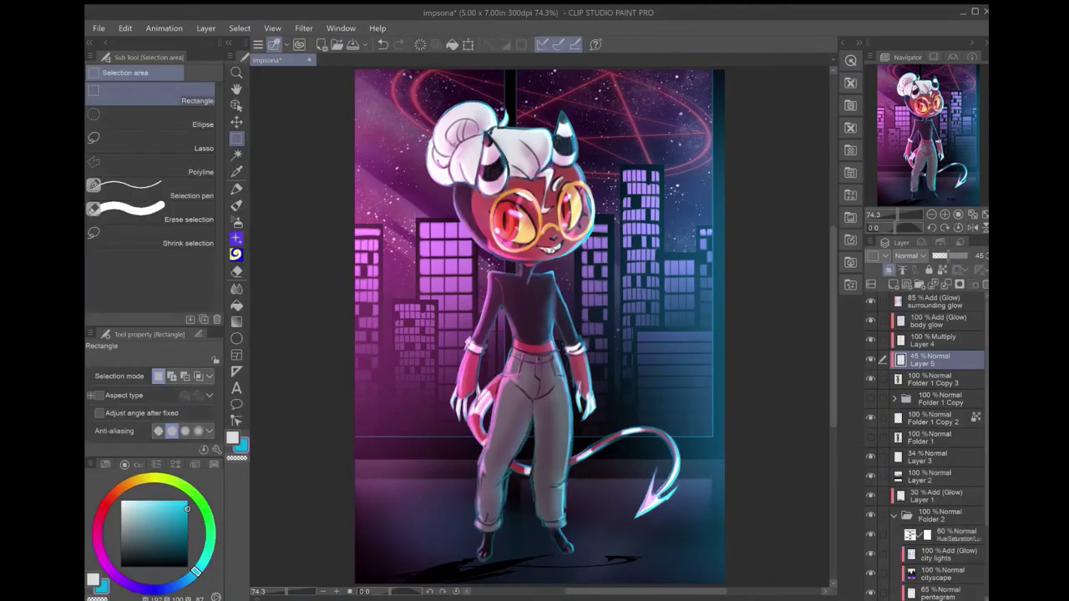
key(e)
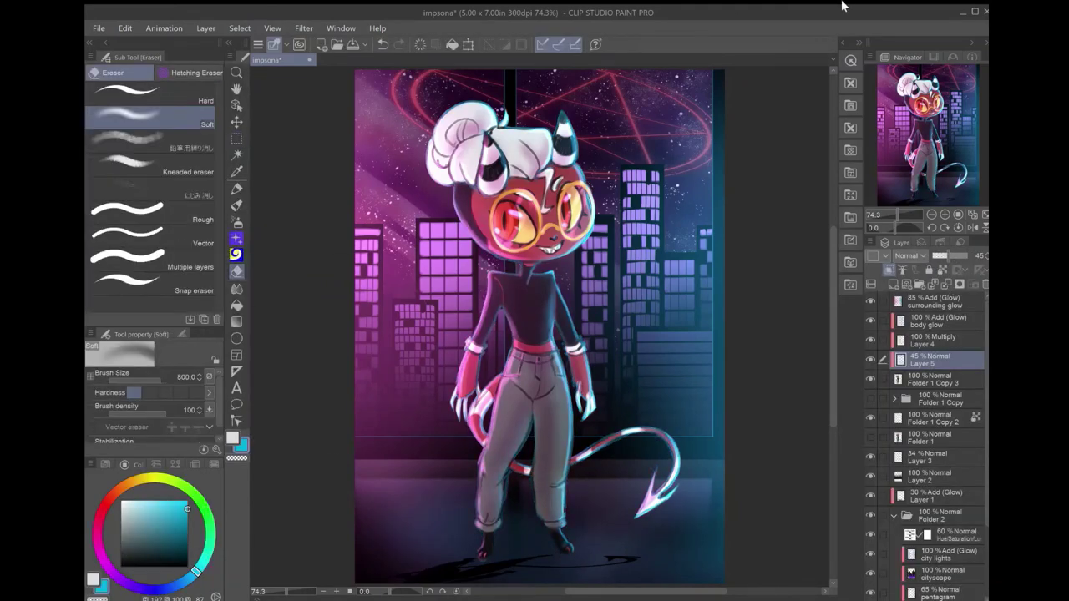
Add a Level Correction layer at the top of Folder 2 and another above surrounding glow at 50% opacity.
click(866, 540)
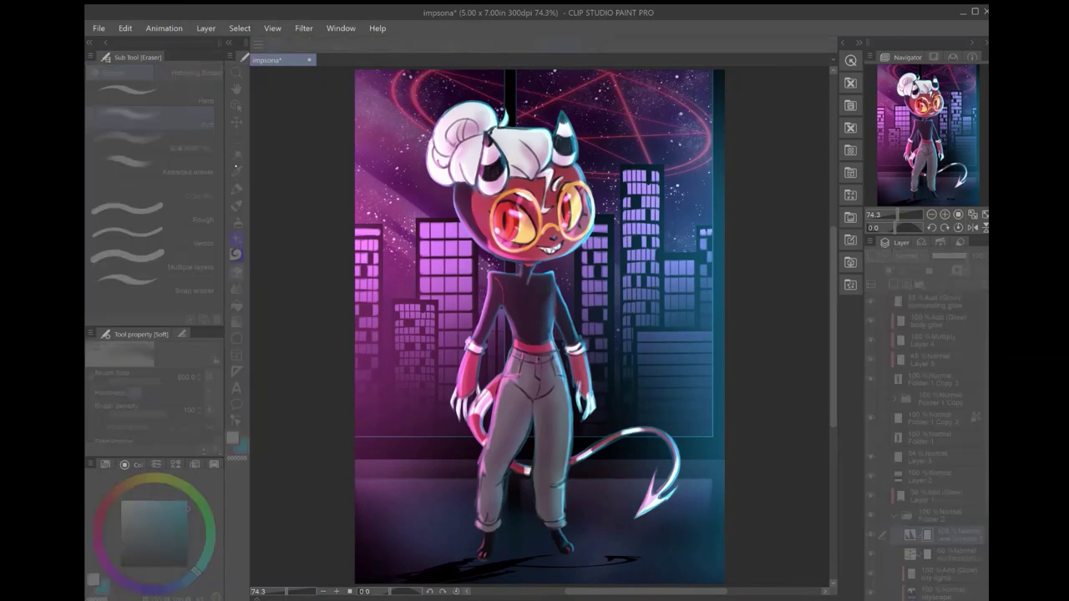
key(Return)
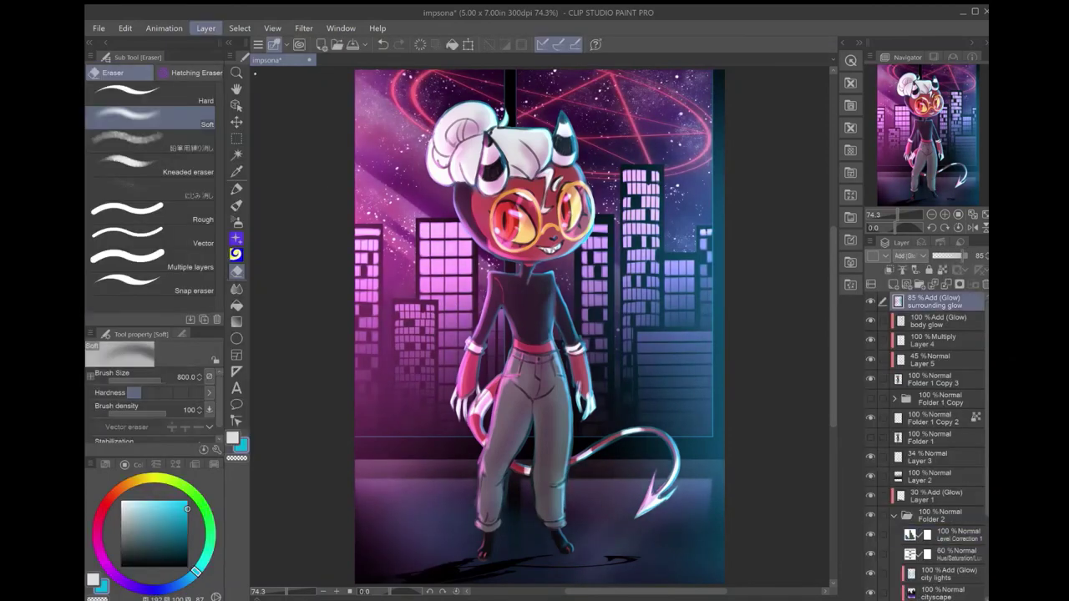
key(Return)
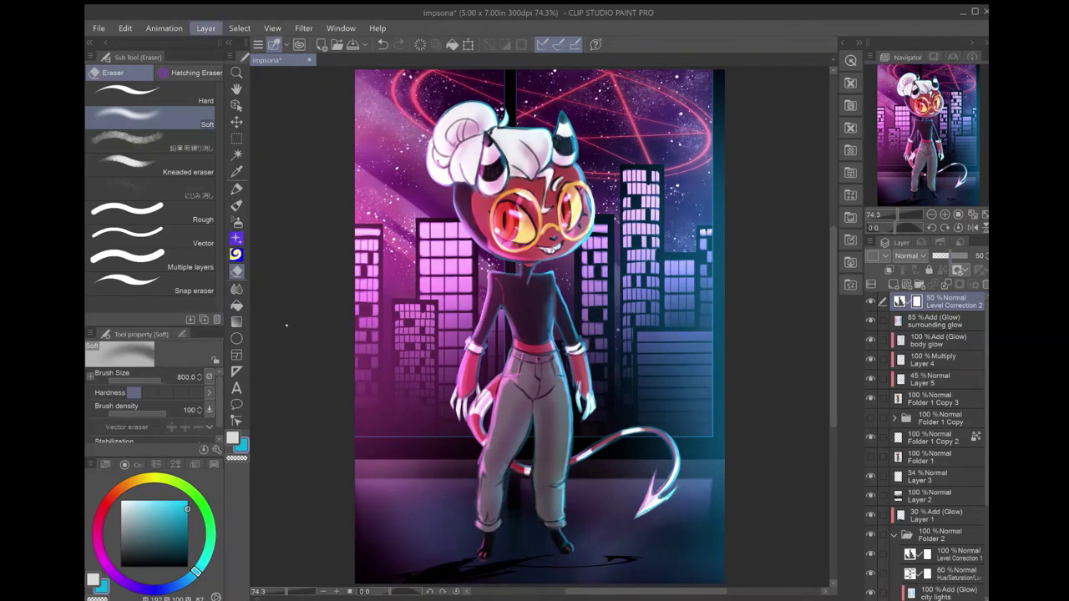
Merge a copy of all visible layers on top, and cover it with a bottom-to-top Sunset gradient on a new Overlay layer at 25% opacity.
key(ctrl+shift+alt+e)
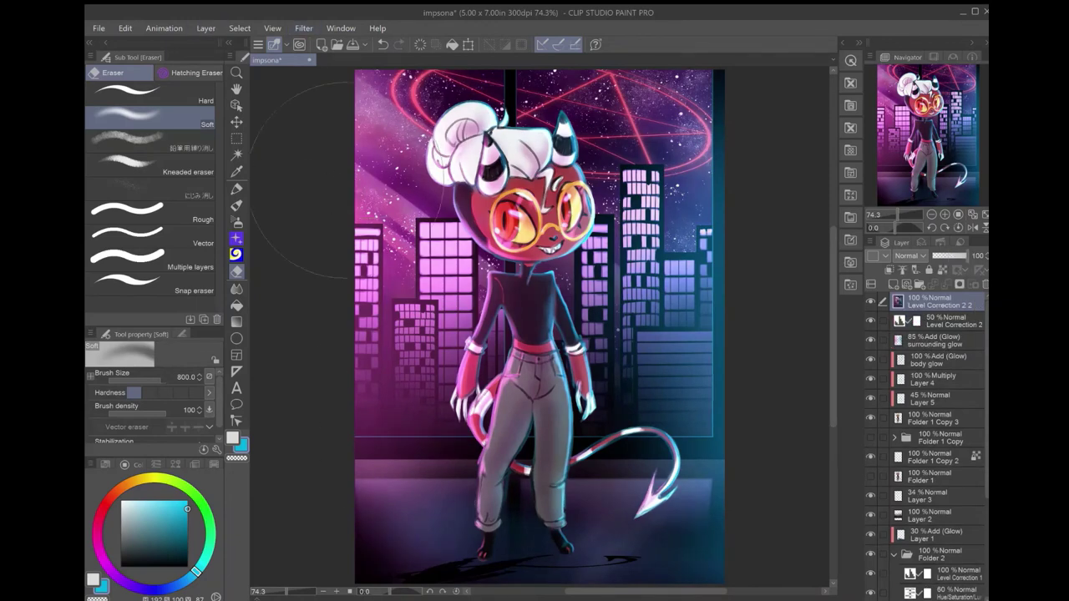
key(ctrl+shift+n)
key(g)
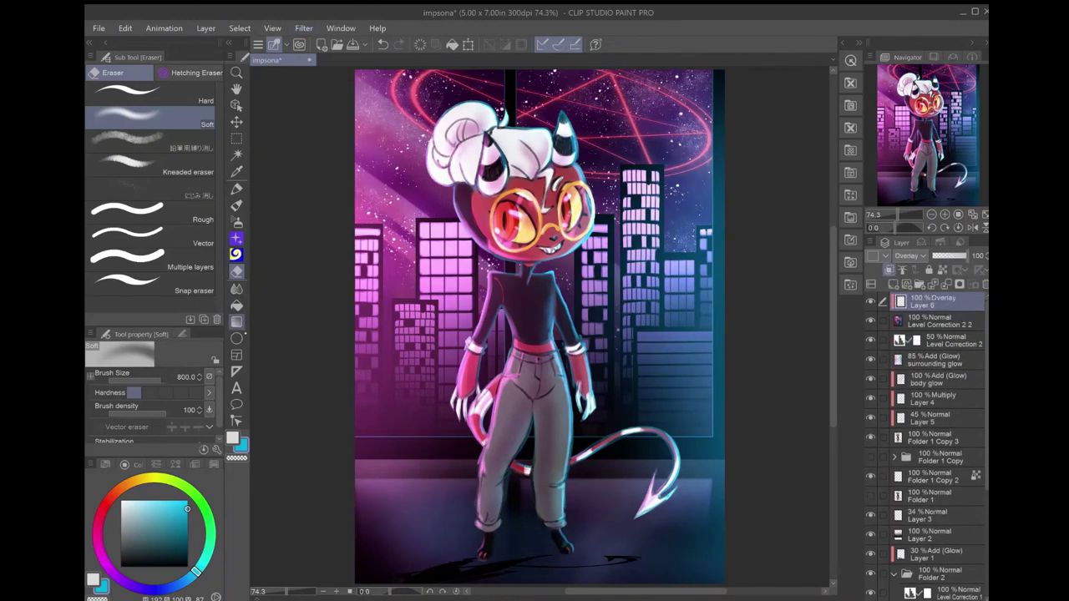
key(ctrl+minus)
drag(375, 567, 468, 146)
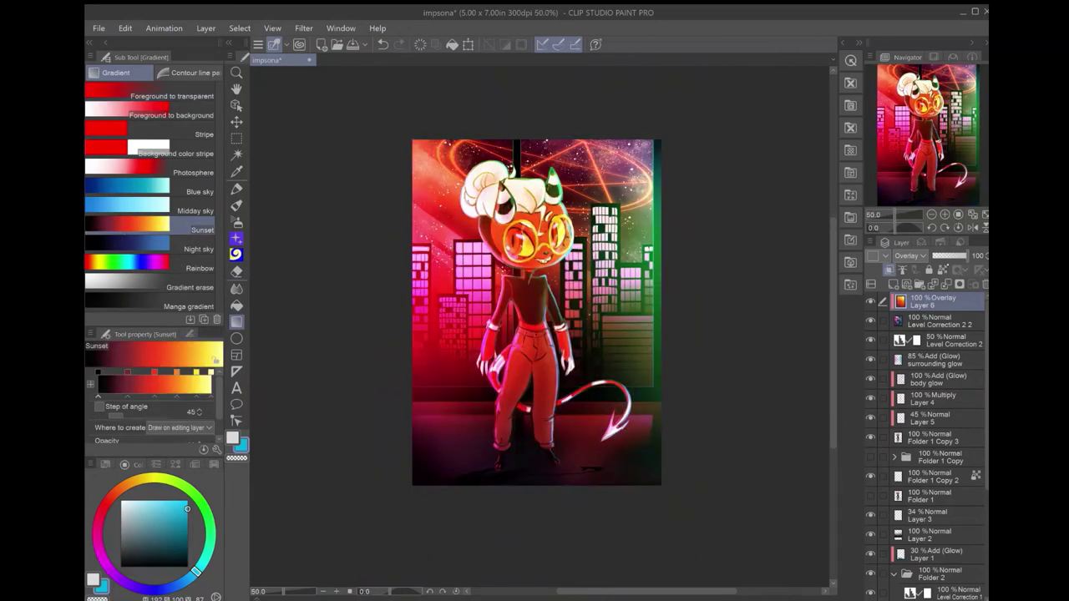
drag(967, 255, 936, 256)
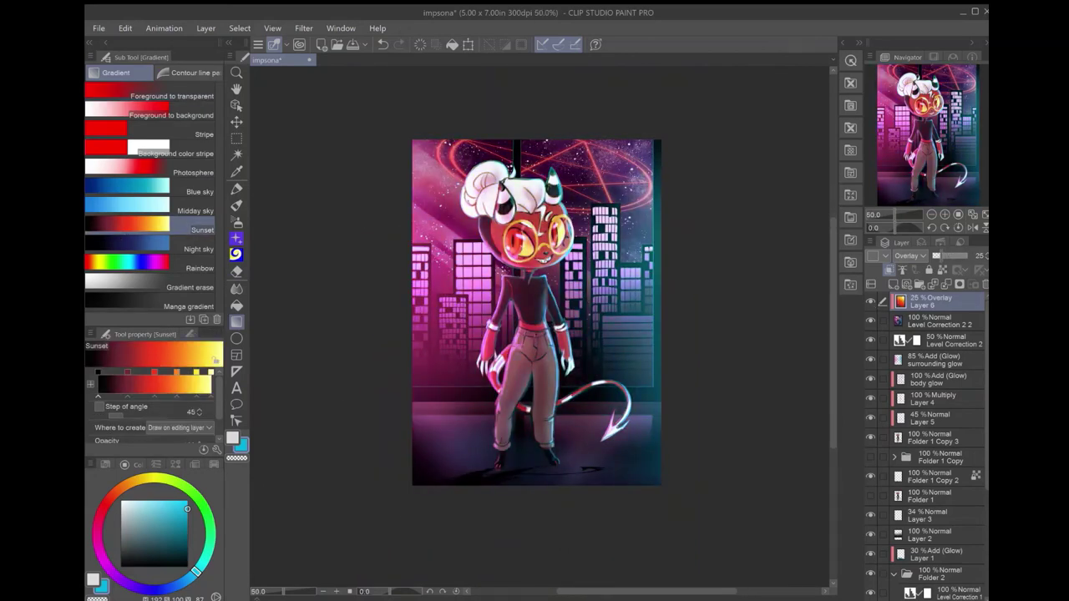